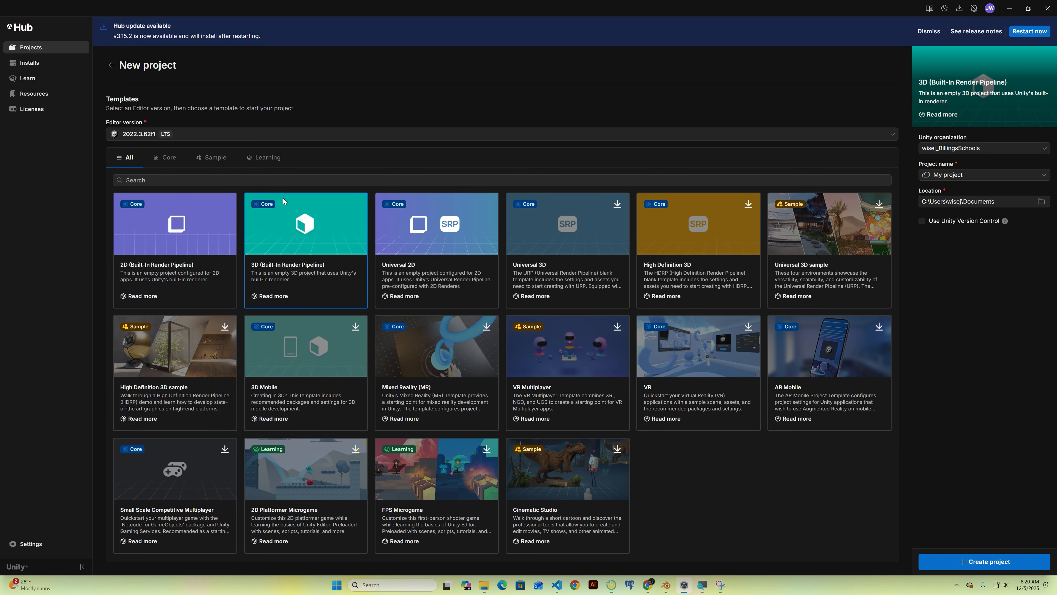
Step: Create a new local project named newDemoQuick from the Universal 2D template
{"action": "left_click", "coordinate": [410, 248]}
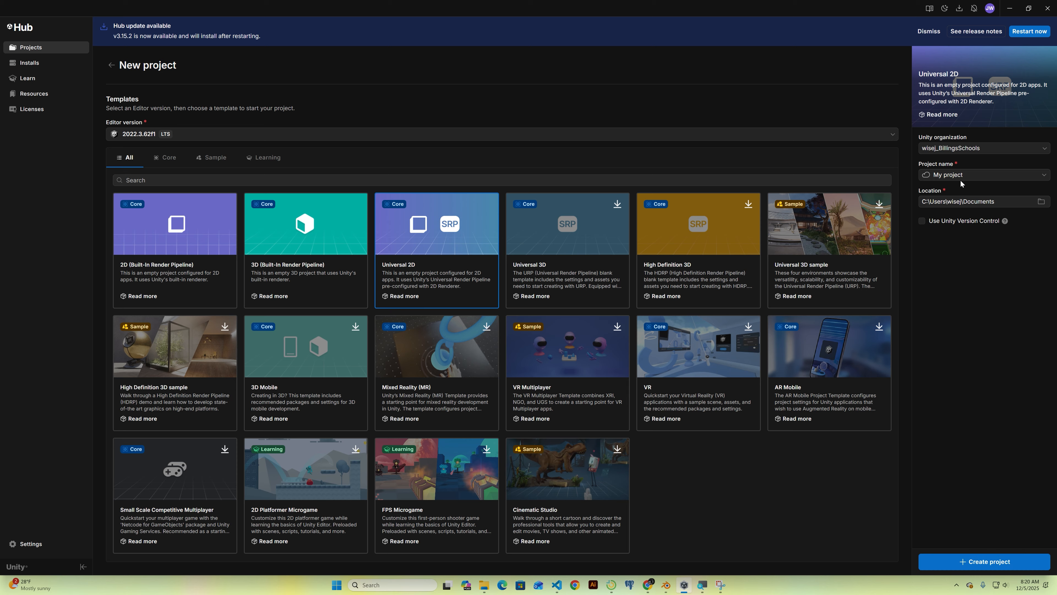
{"action": "left_click_drag", "start_coordinate": [966, 177], "coordinate": [885, 169]}
{"action": "type", "text": "newDemo"}
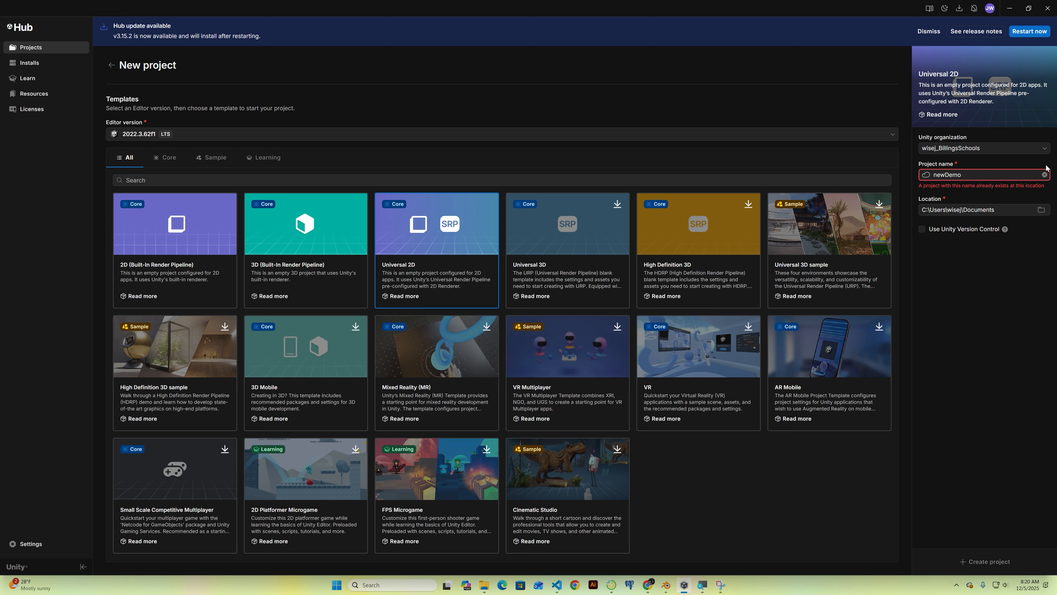
{"action": "left_click", "coordinate": [983, 174]}
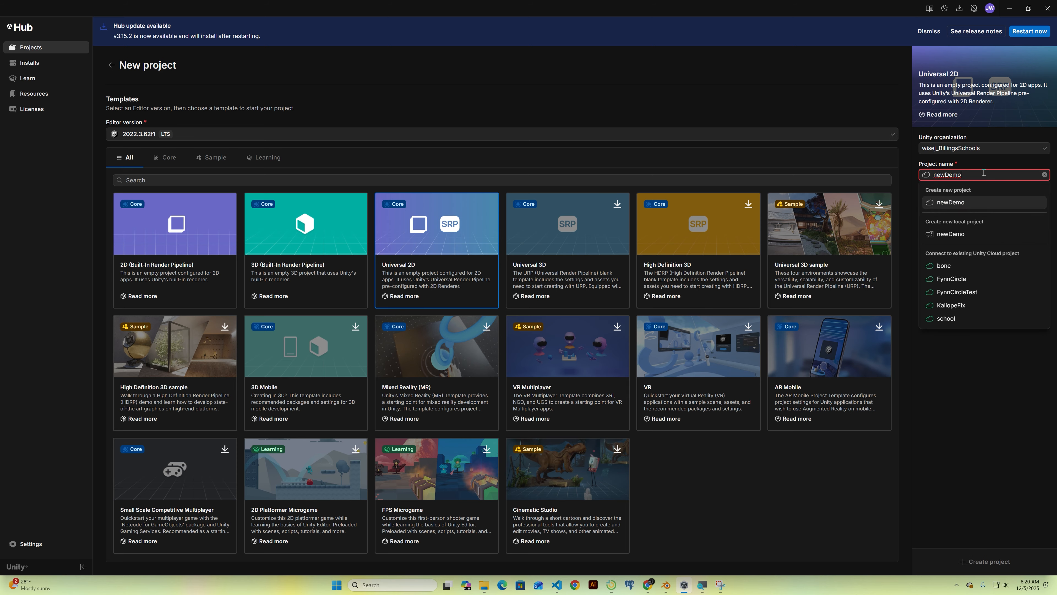
{"action": "type", "text": "Quick"}
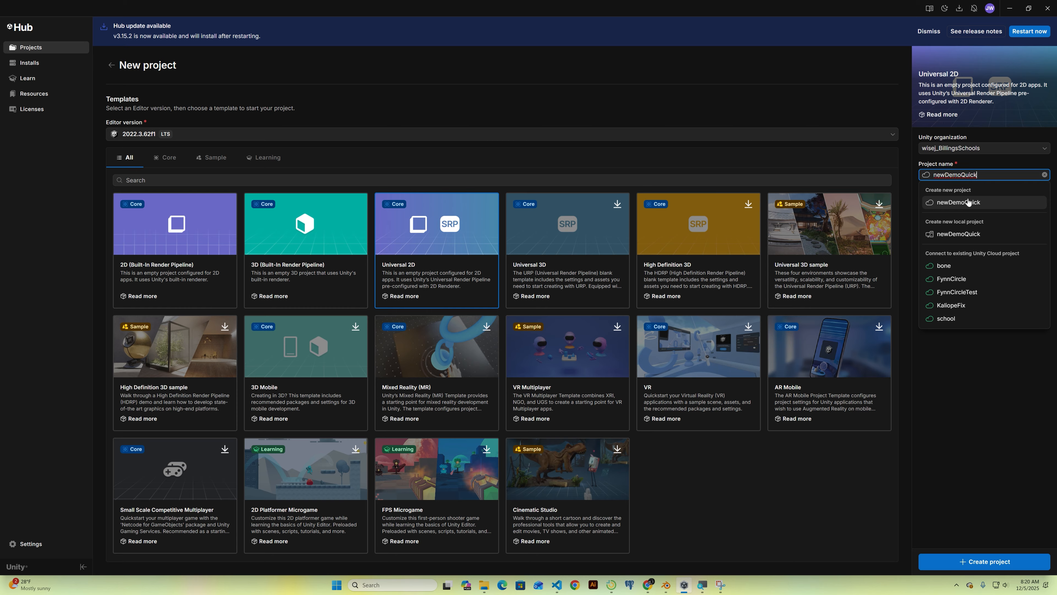
{"action": "left_click", "coordinate": [959, 235]}
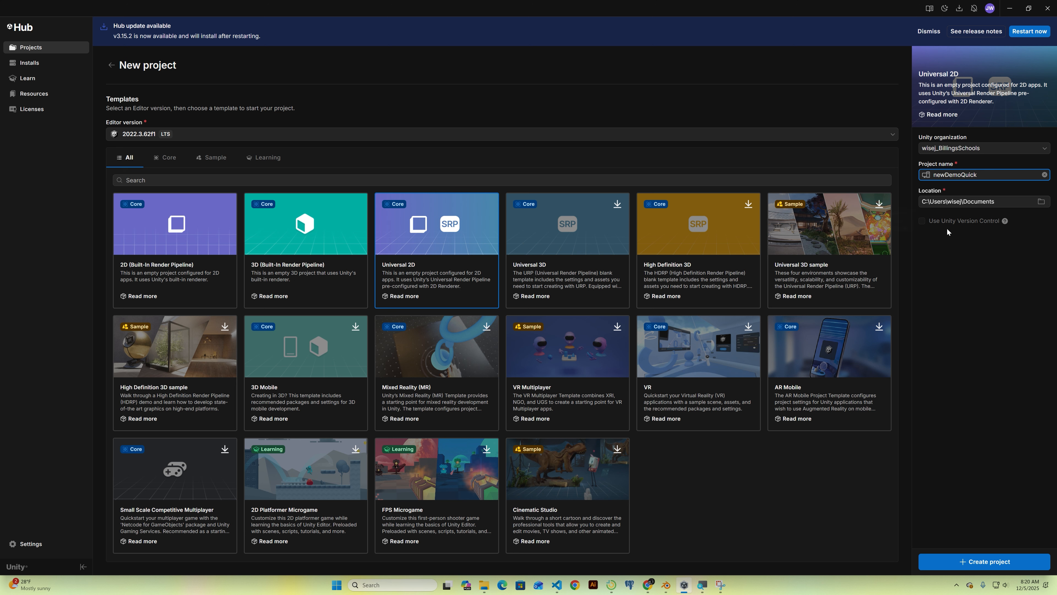
{"action": "mouse_move", "coordinate": [924, 223]}
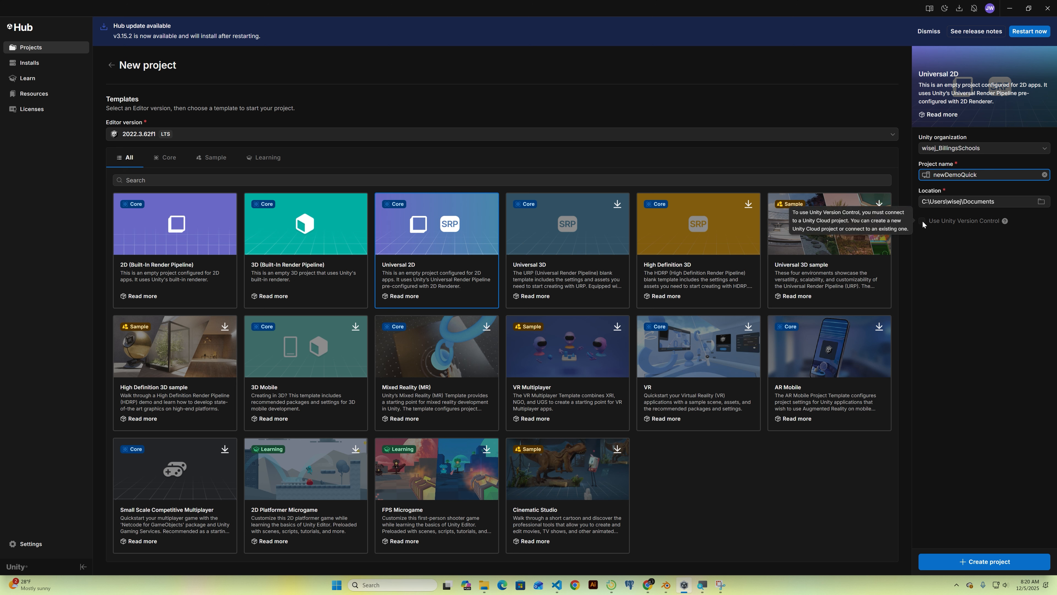
{"action": "left_click", "coordinate": [923, 221]}
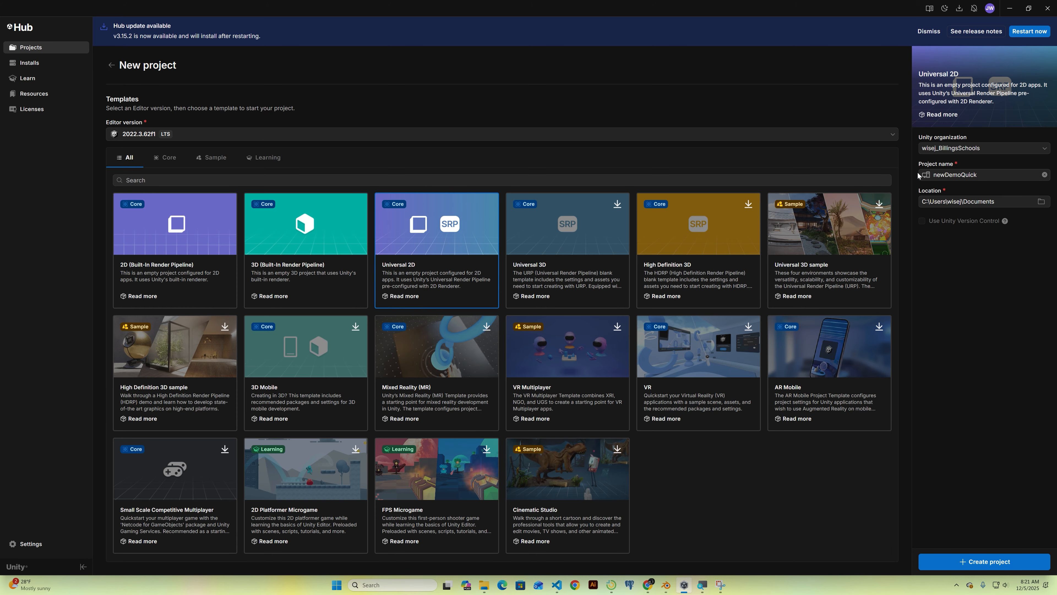
{"action": "left_click", "coordinate": [970, 562]}
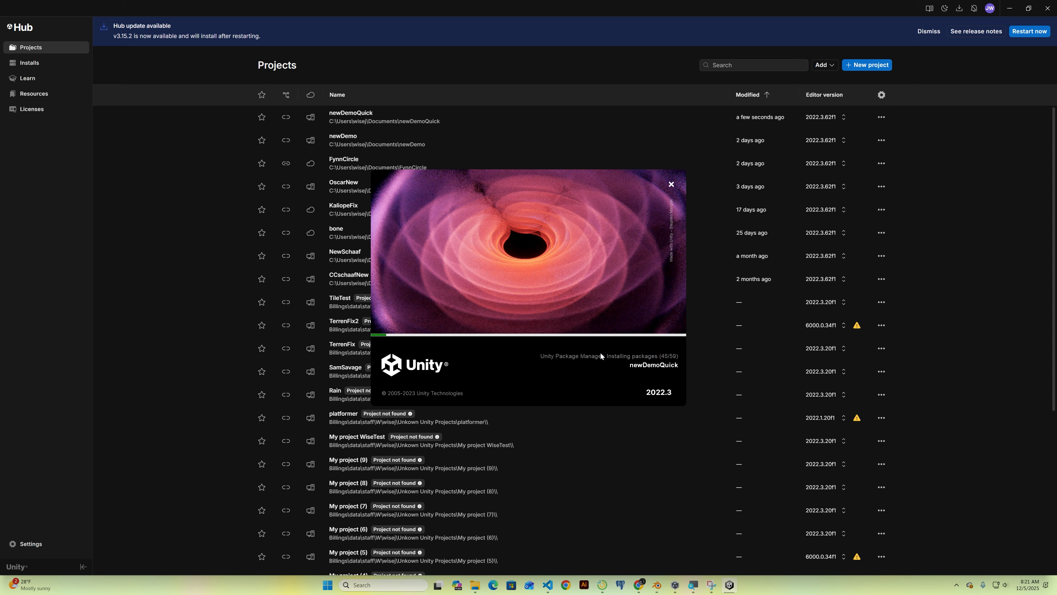
Step: Switch to Chrome, open piskelapp.com in a new tab and start a new sprite
{"action": "left_click", "coordinate": [642, 588]}
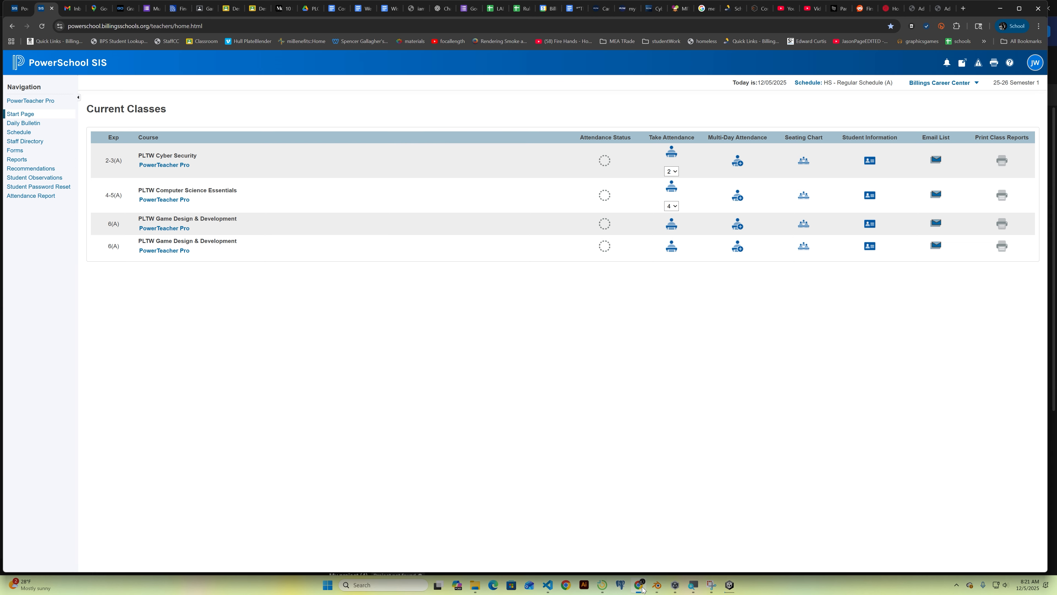
{"action": "left_click", "coordinate": [963, 9]}
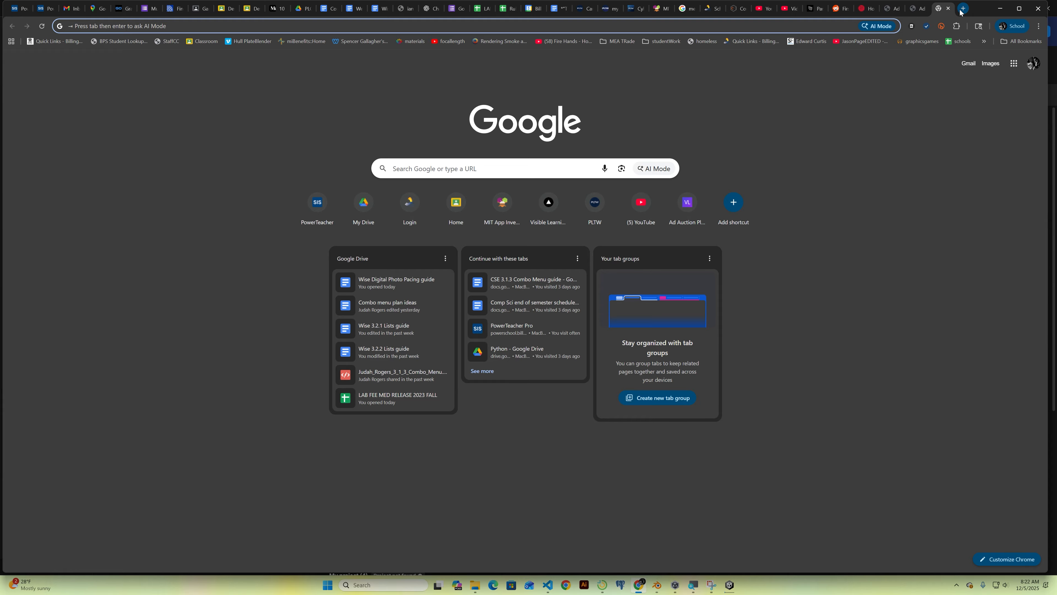
{"action": "type", "text": "piskelapp.com"}
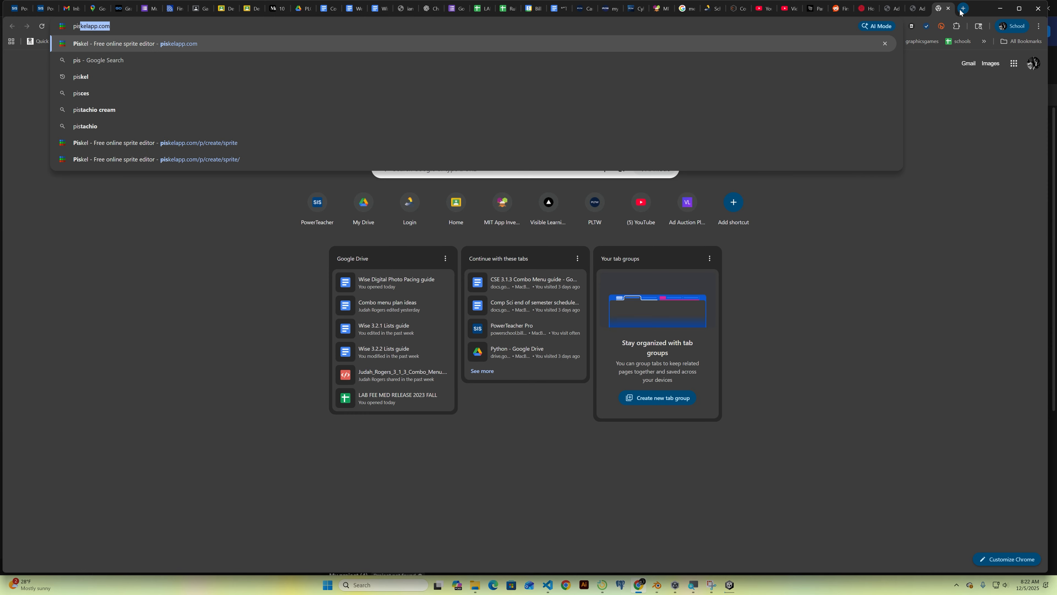
{"action": "key", "text": "Return"}
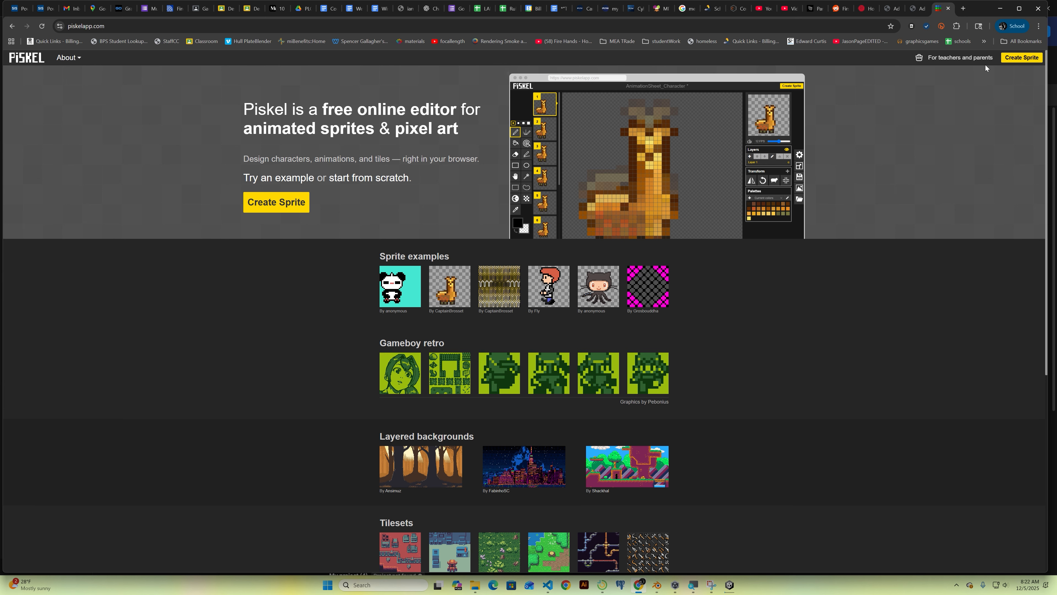
{"action": "left_click", "coordinate": [962, 59]}
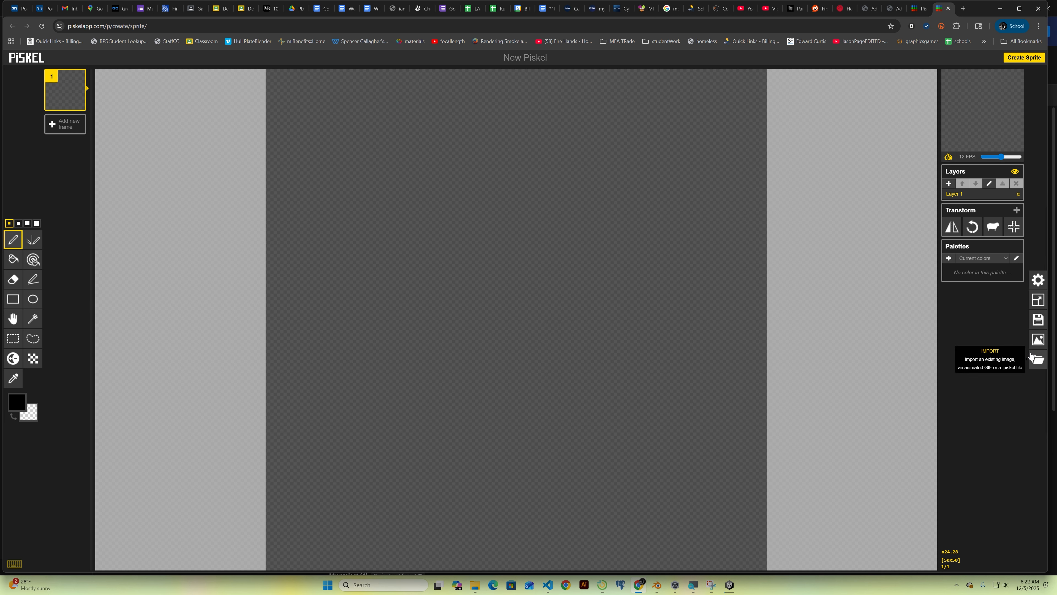
Step: Load the WiseWalk piskel from the browser's local saves, replacing the current sprite, and look through several of its frames
{"action": "left_click", "coordinate": [1038, 359]}
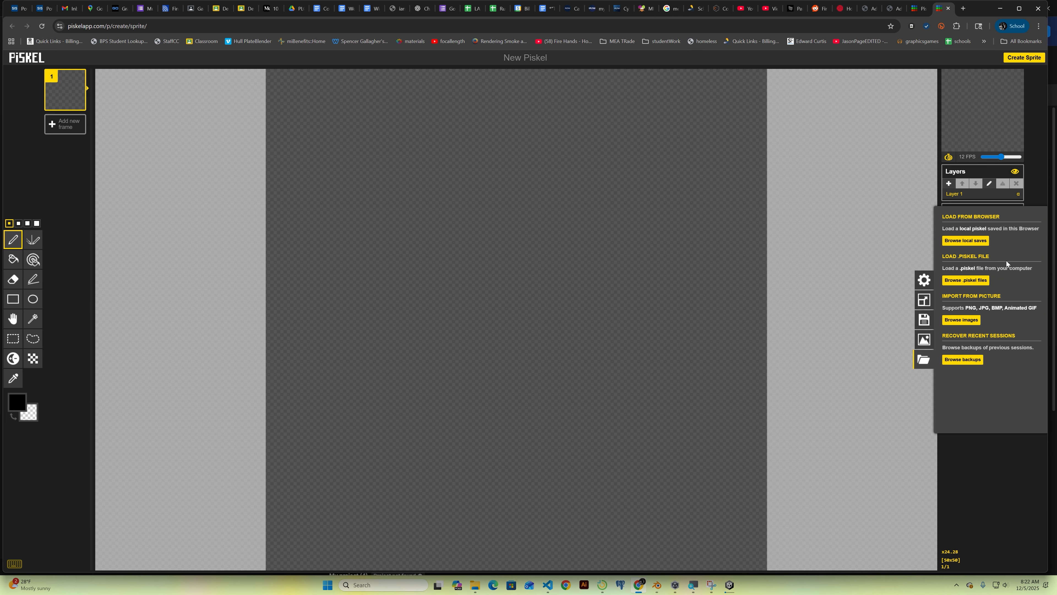
{"action": "left_click", "coordinate": [963, 240]}
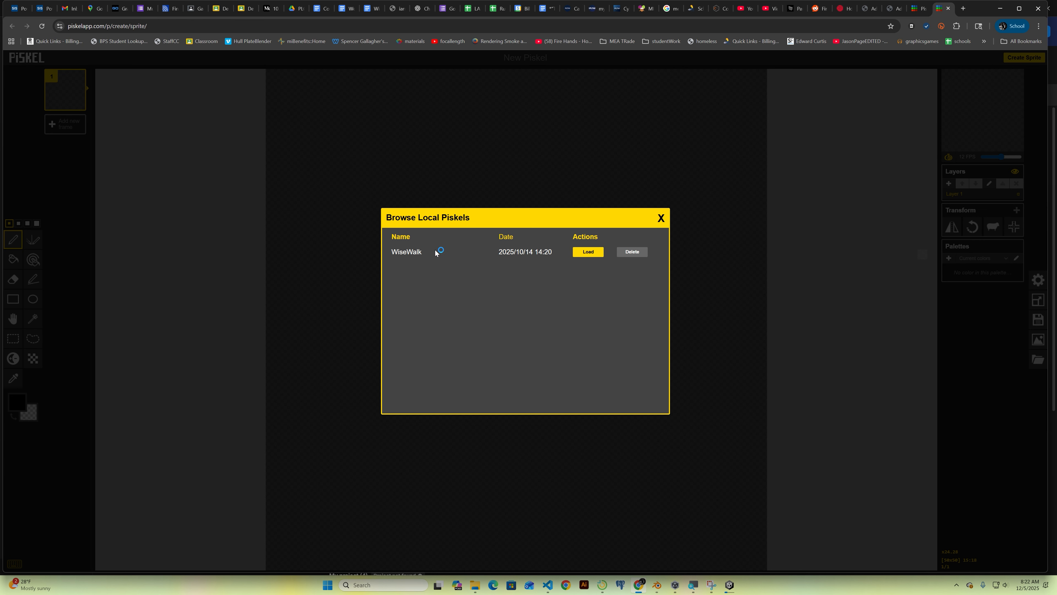
{"action": "left_click", "coordinate": [588, 252]}
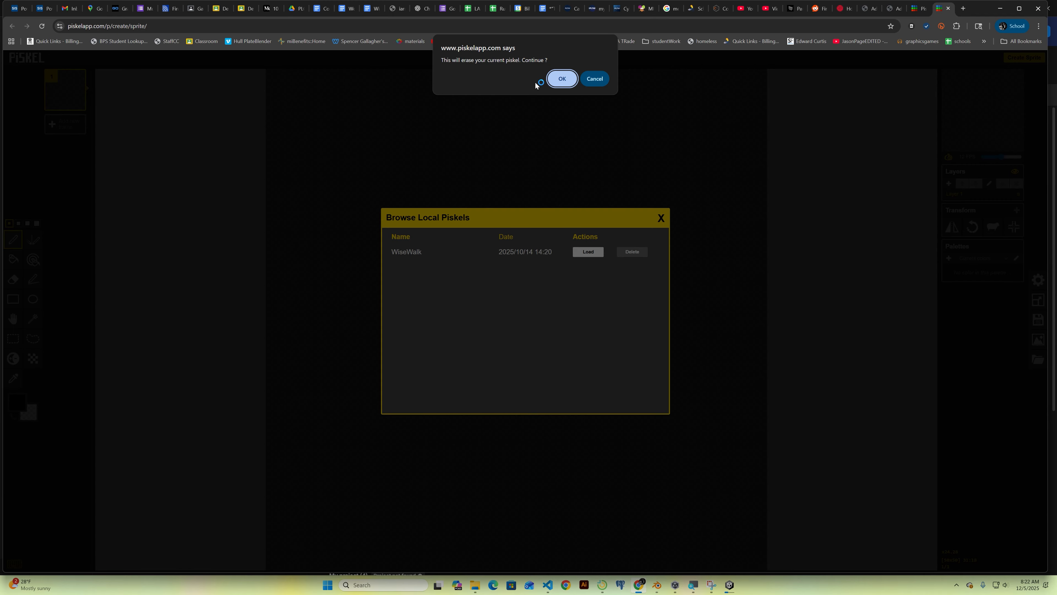
{"action": "left_click", "coordinate": [560, 79]}
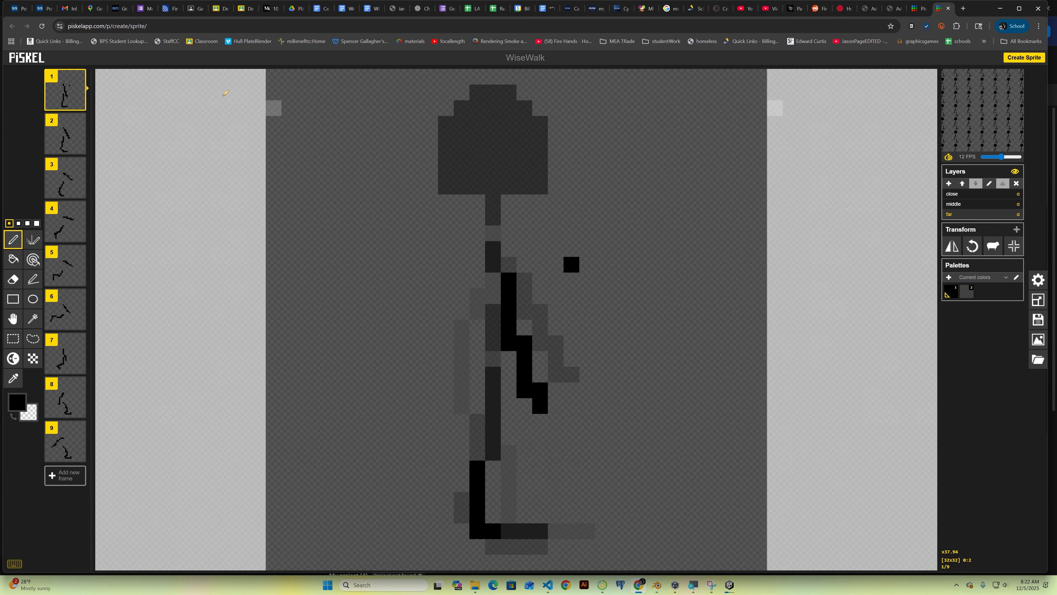
{"action": "left_click", "coordinate": [67, 137]}
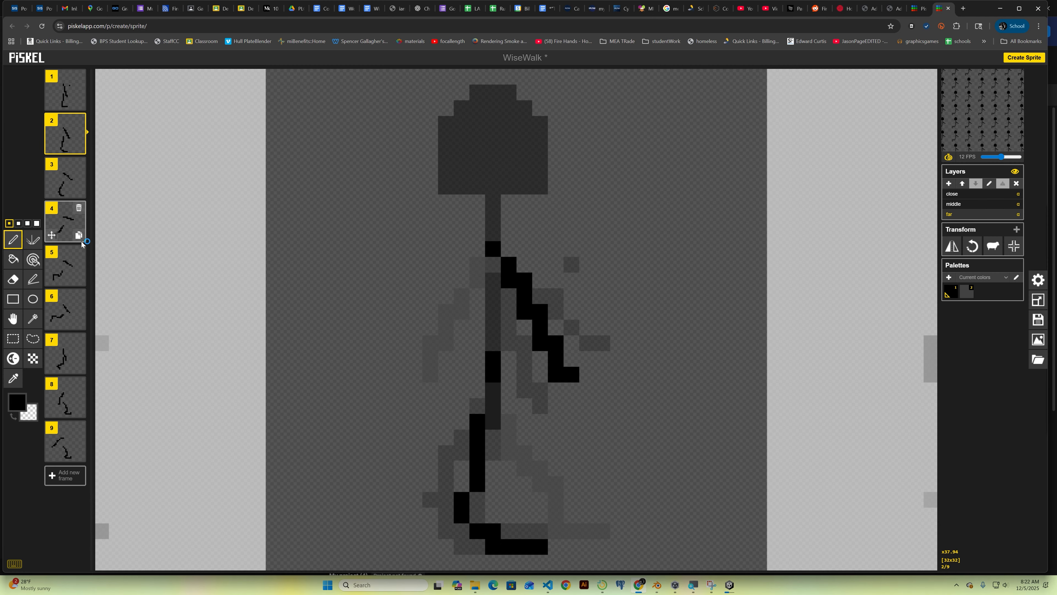
{"action": "left_click", "coordinate": [65, 277]}
{"action": "left_click", "coordinate": [65, 308]}
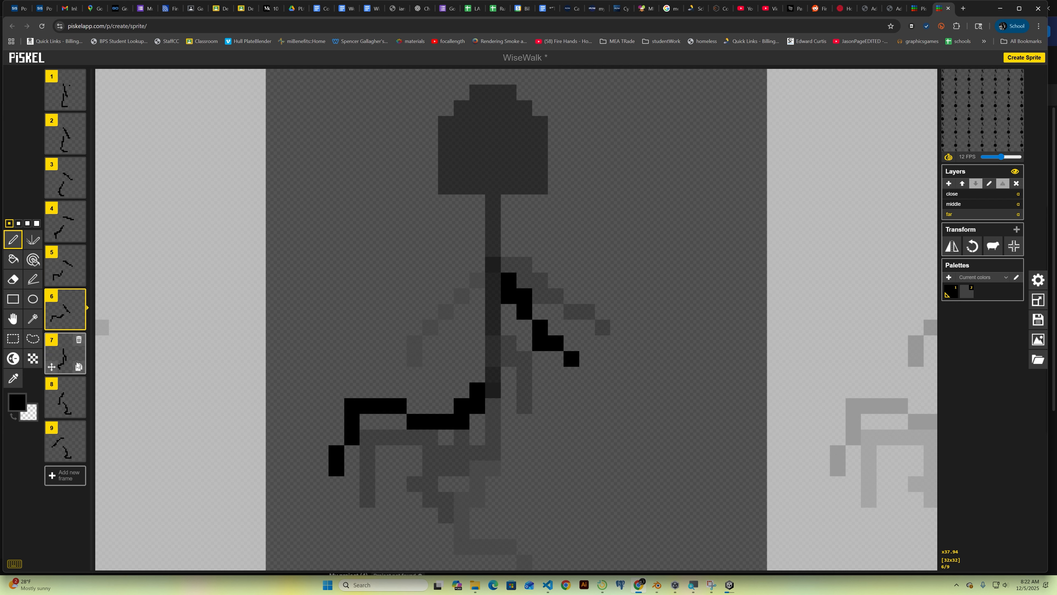
Step: Resize the WiseWalk sprite and its canvas content to 50 by 50 px with Maintain aspect ratio ticked
{"action": "left_click", "coordinate": [1038, 340]}
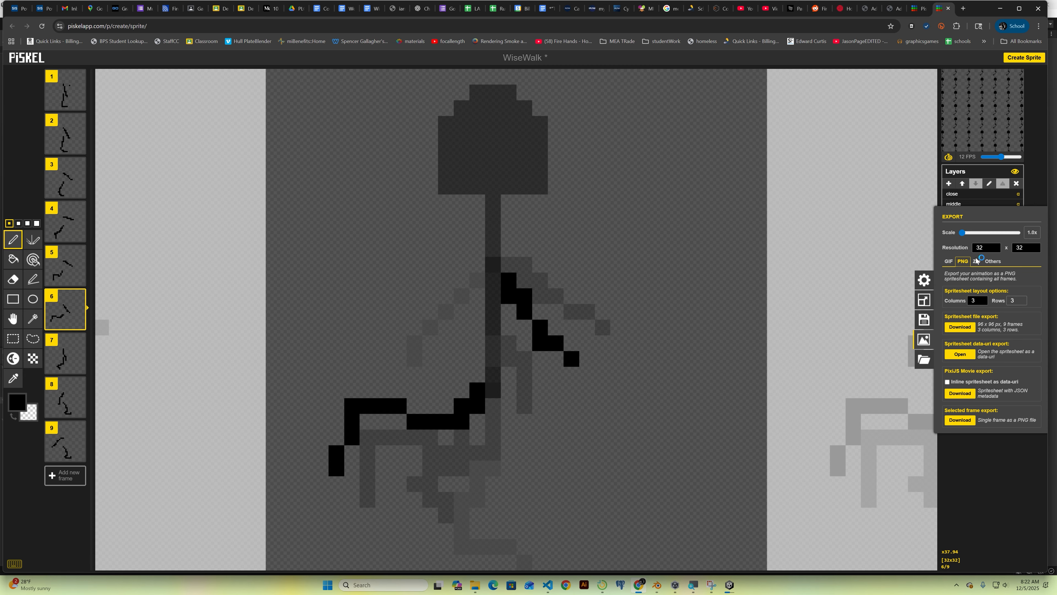
{"action": "left_click", "coordinate": [924, 300]}
{"action": "double_click", "coordinate": [969, 230]}
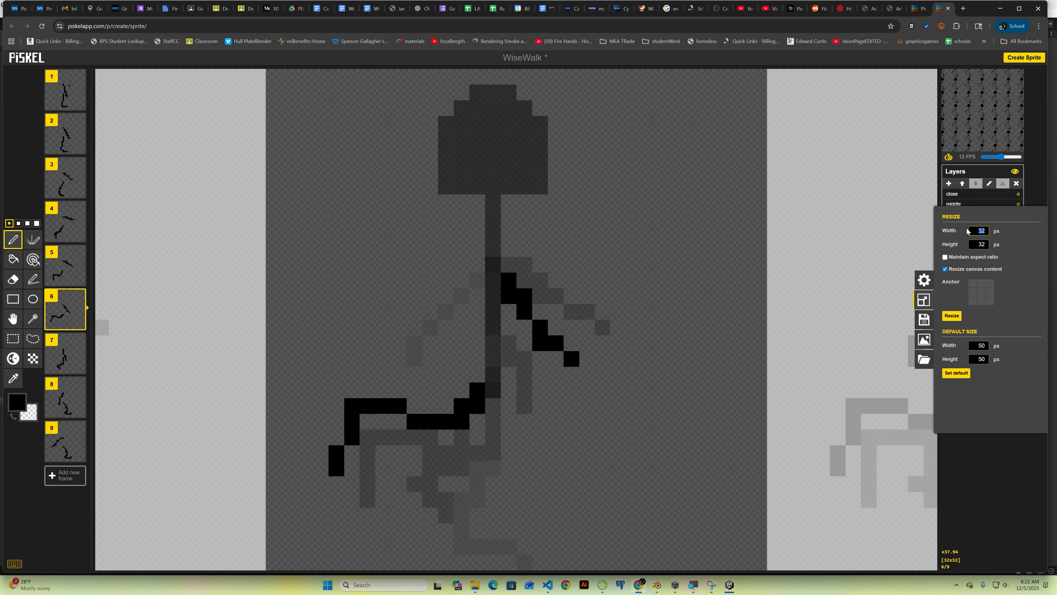
{"action": "type", "text": "50"}
{"action": "key", "text": "Tab"}
{"action": "type", "text": "50"}
{"action": "left_click", "coordinate": [946, 256]}
{"action": "left_click", "coordinate": [952, 316]}
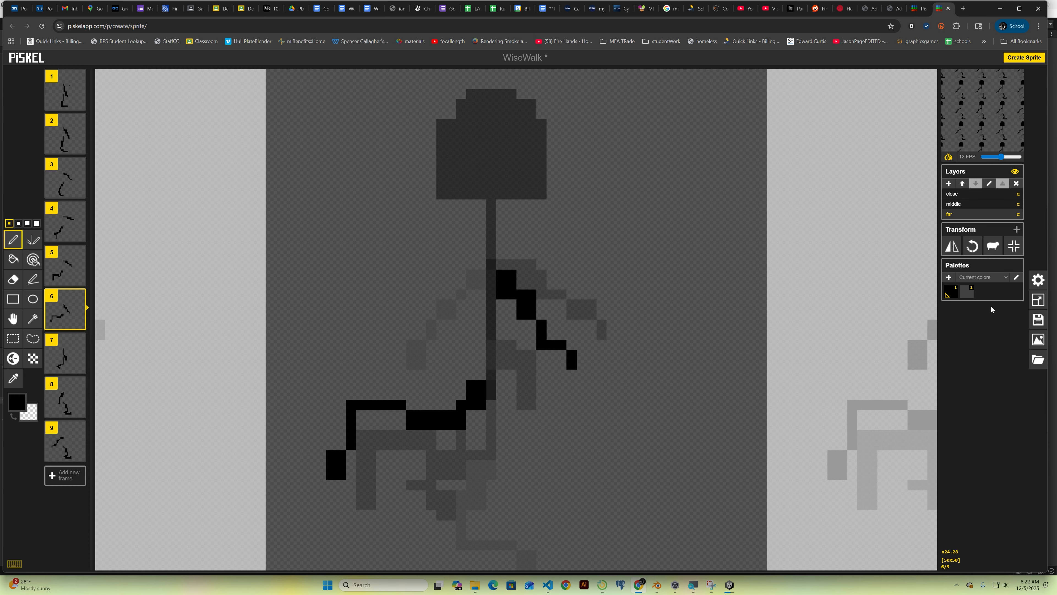
Step: Export the animation as a PNG spritesheet file with 3 columns and 3 rows
{"action": "left_click", "coordinate": [1039, 339]}
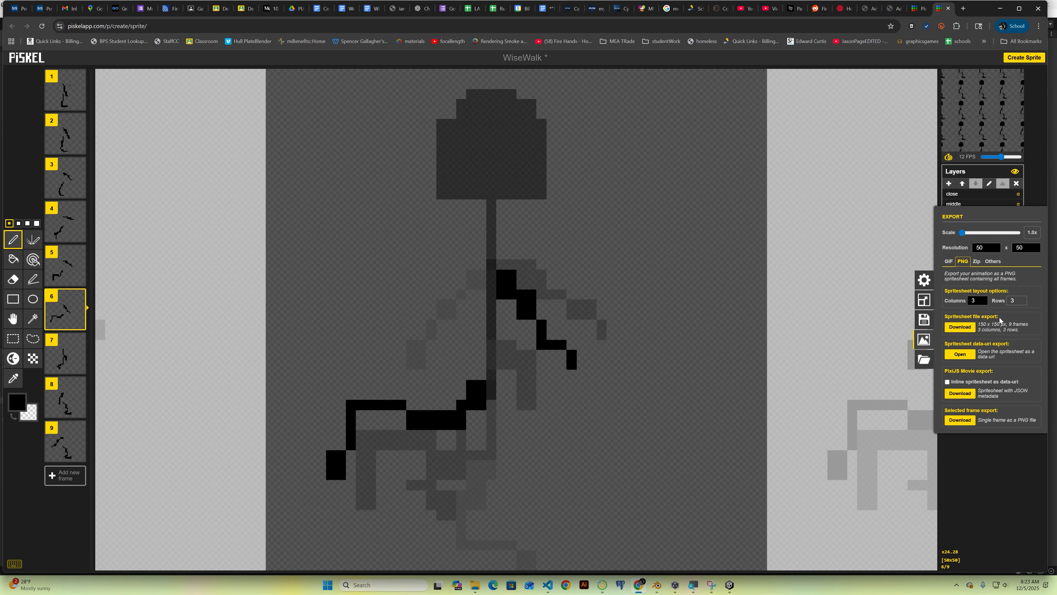
{"action": "left_click", "coordinate": [958, 327]}
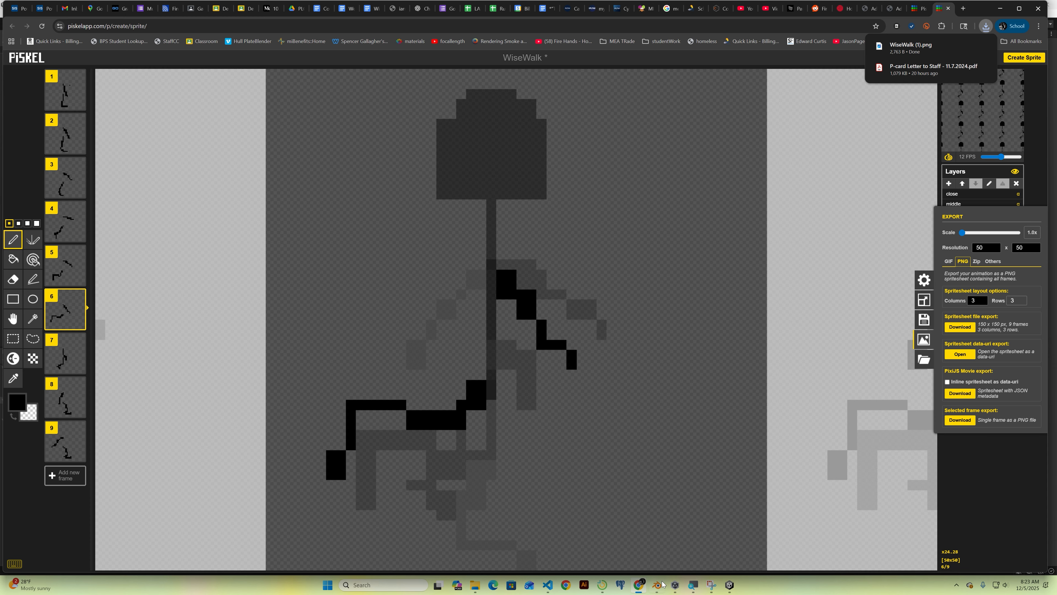
Step: Switch to the Unity editor and create an empty game object named Player in SampleScene
{"action": "left_click", "coordinate": [730, 585]}
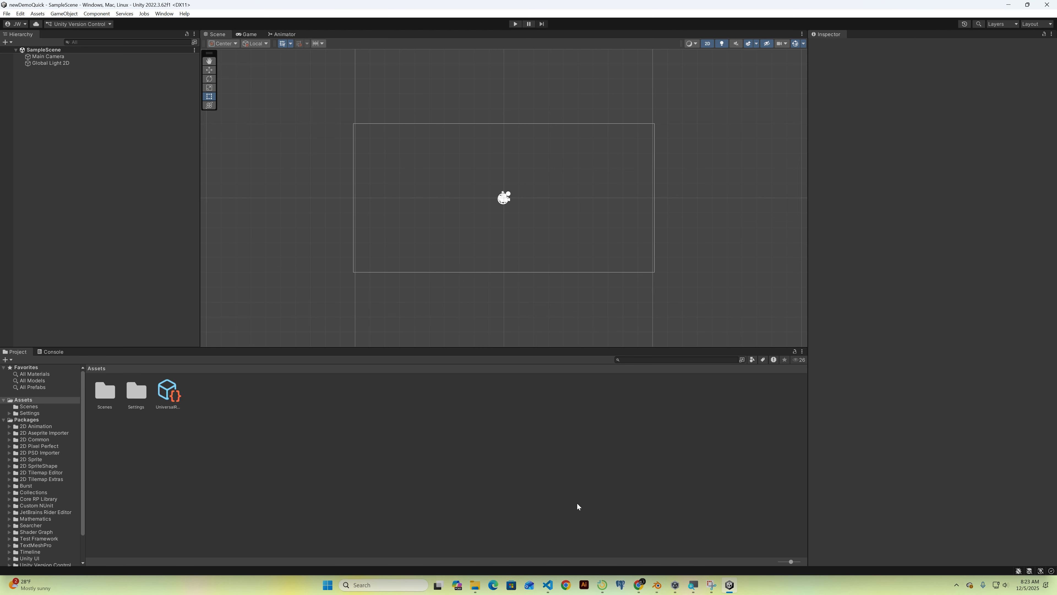
{"action": "right_click", "coordinate": [41, 72]}
{"action": "left_click", "coordinate": [30, 77]}
{"action": "right_click", "coordinate": [47, 77]}
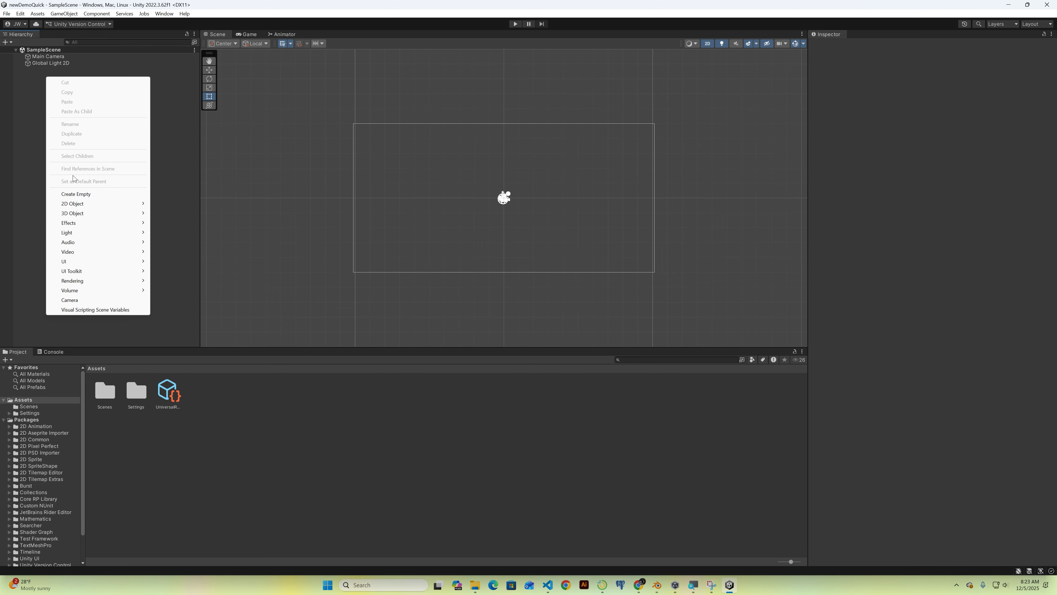
{"action": "left_click", "coordinate": [79, 194]}
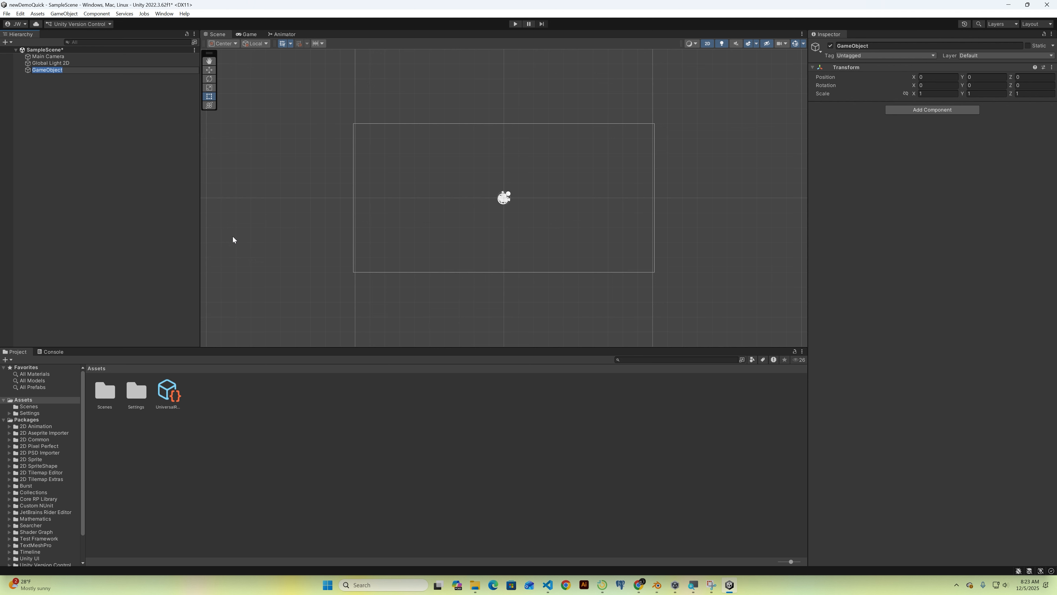
{"action": "type", "text": "Player"}
{"action": "key", "text": "Return"}
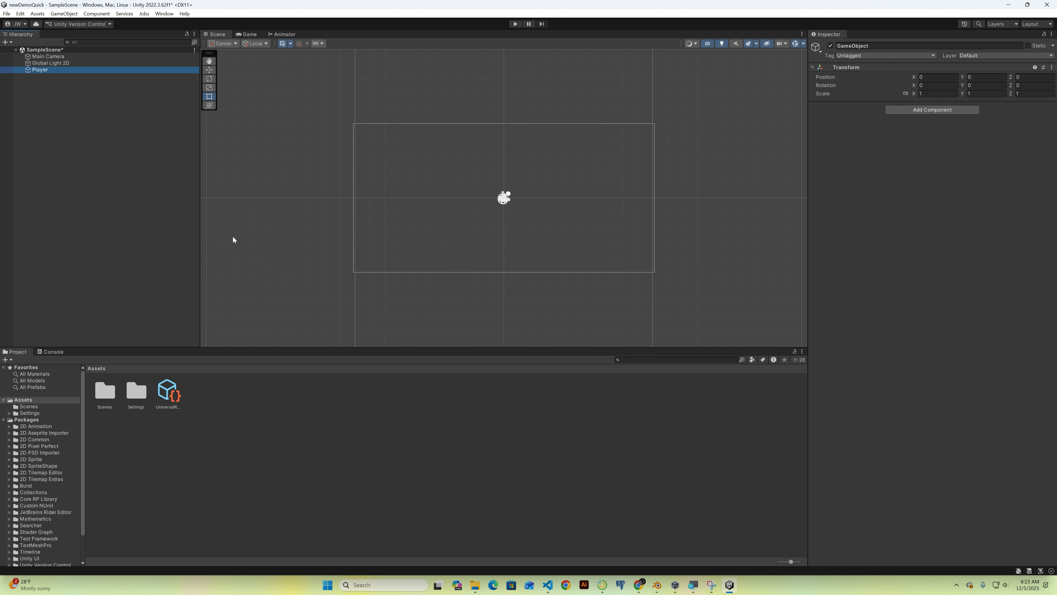
Step: Create an empty child object named Animation under Player
{"action": "right_click", "coordinate": [45, 69]}
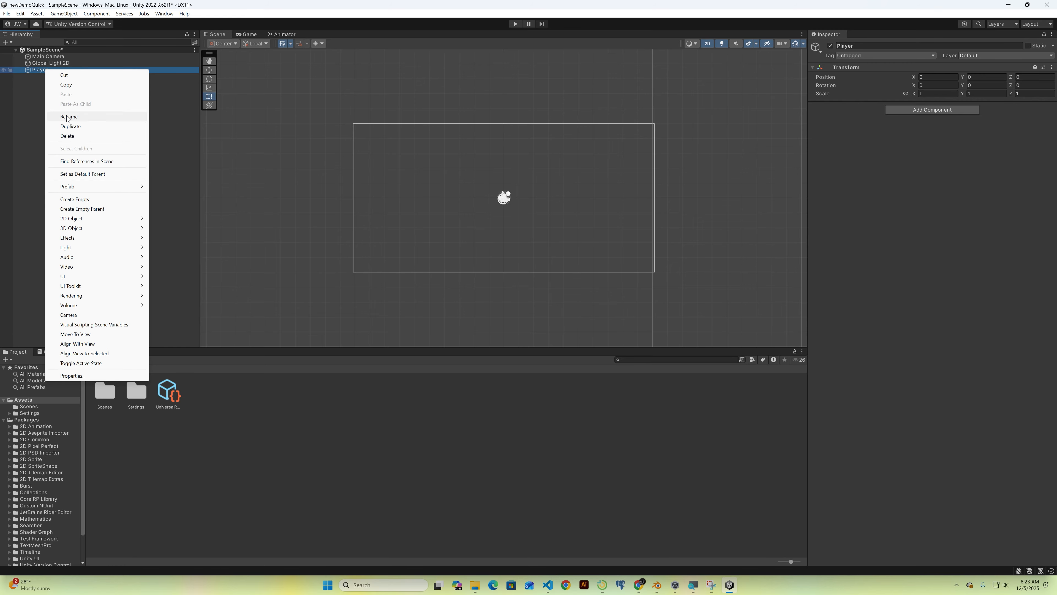
{"action": "left_click", "coordinate": [80, 199]}
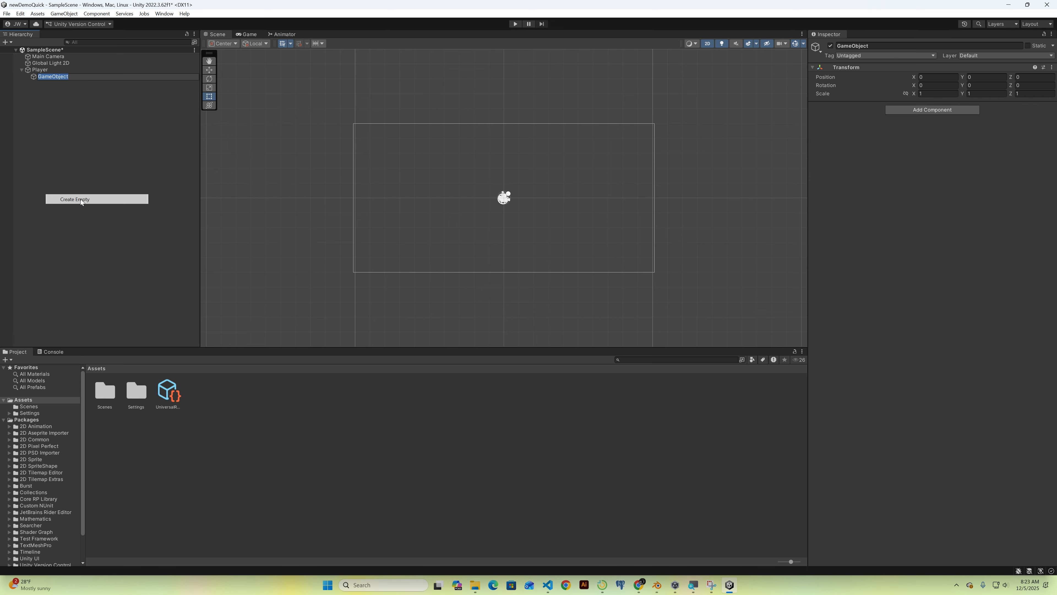
{"action": "type", "text": "Animation"}
{"action": "key", "text": "Return"}
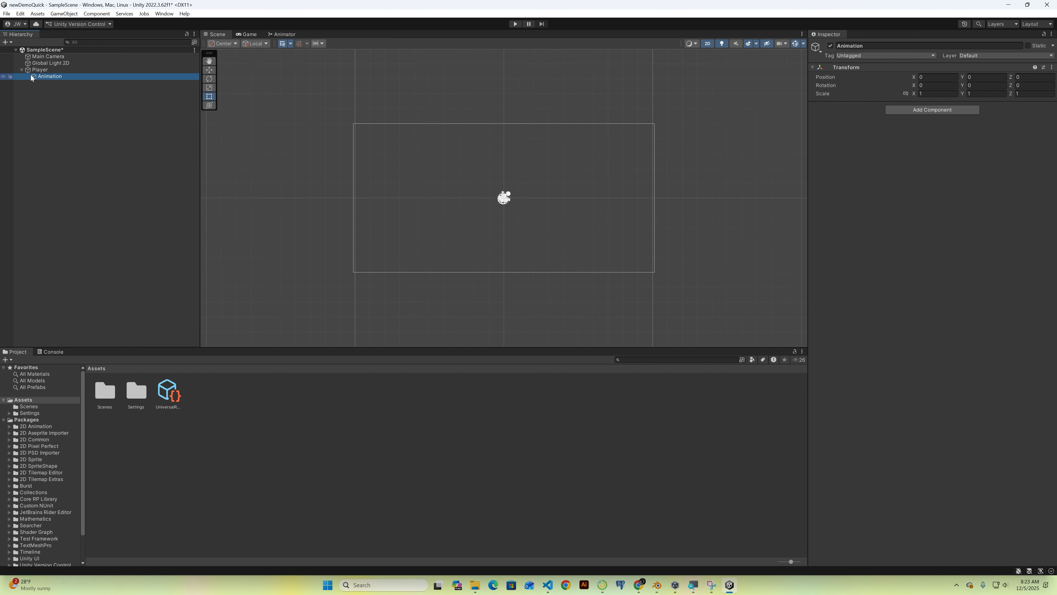
Step: Create an empty child object named groundCheck under Player and select Player again
{"action": "right_click", "coordinate": [50, 70]}
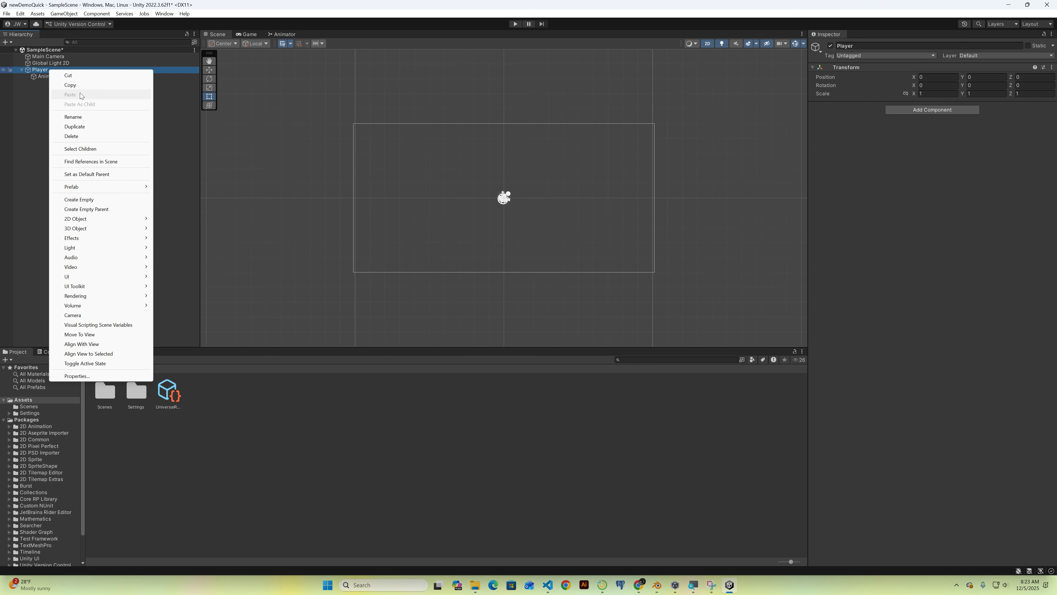
{"action": "left_click", "coordinate": [87, 201]}
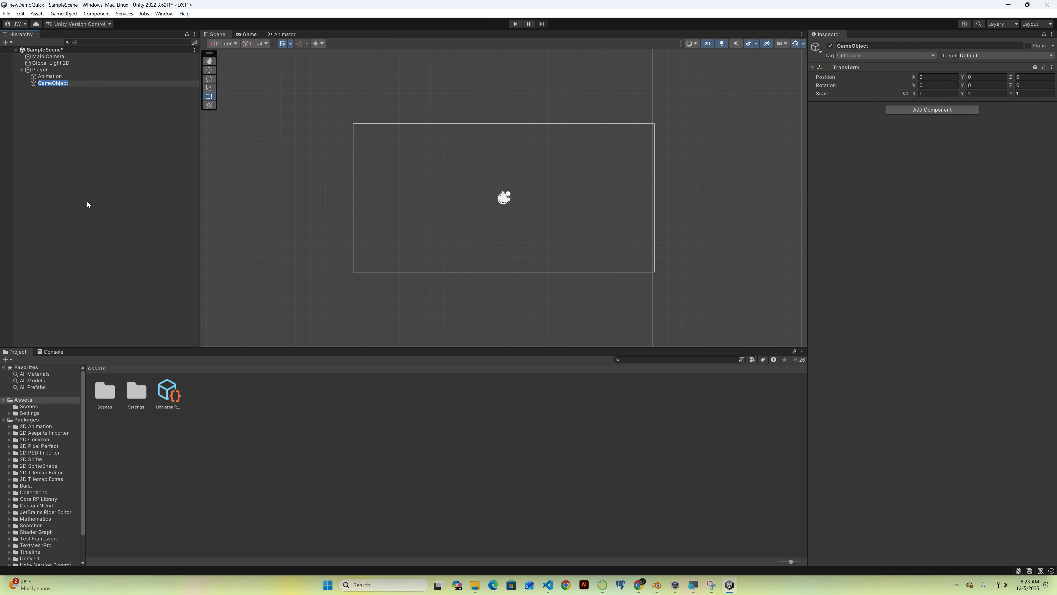
{"action": "type", "text": "groundCheck"}
{"action": "key", "text": "Return"}
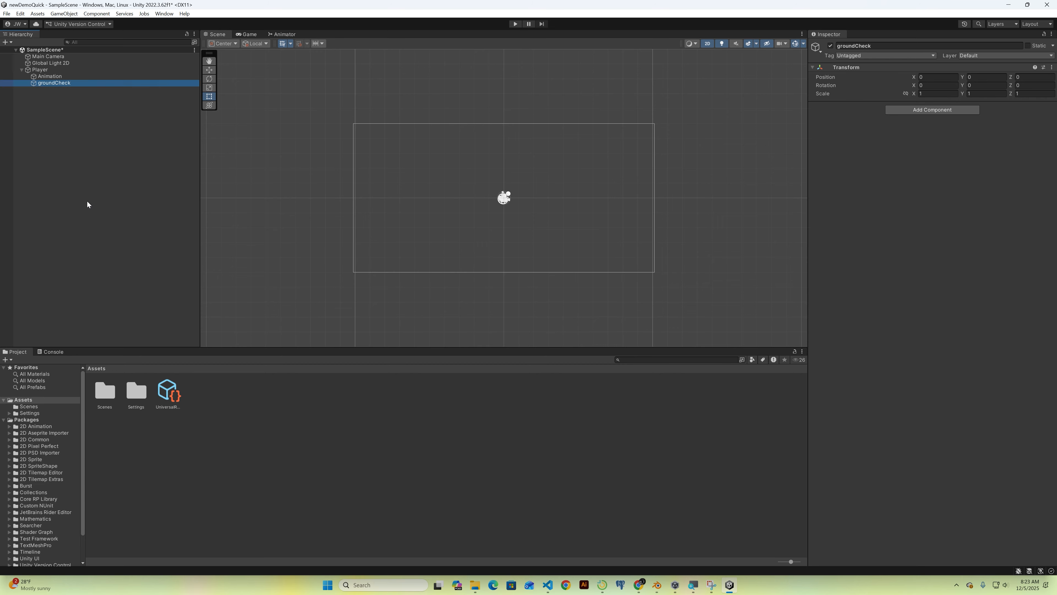
{"action": "left_click", "coordinate": [63, 96]}
{"action": "left_click", "coordinate": [42, 70]}
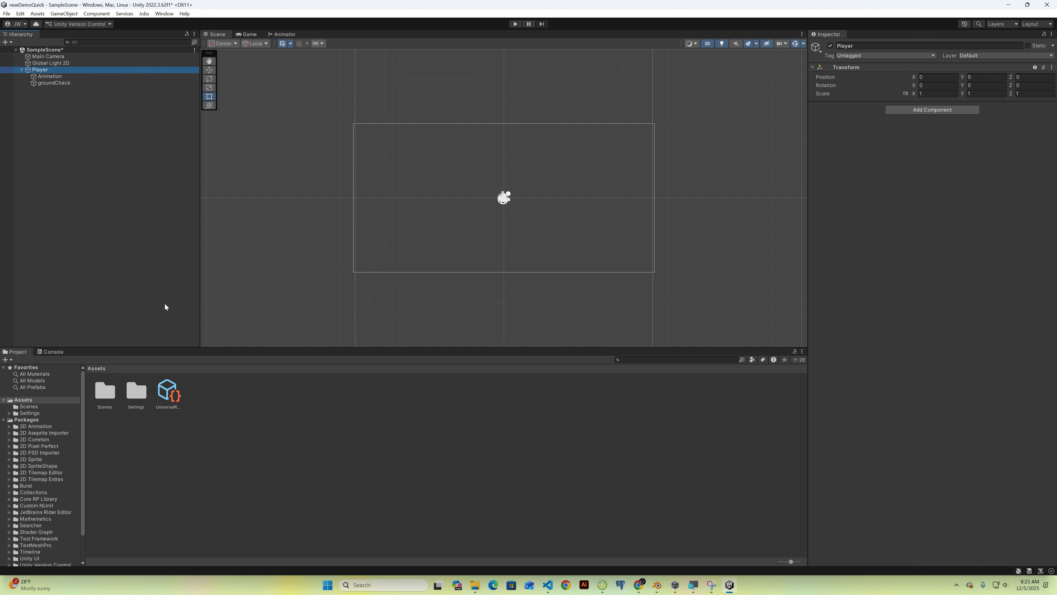
Step: Select the Animation object, switch to the Downloads folder in File Explorer, and reposition and enlarge its window over the Unity editor
{"action": "left_click", "coordinate": [45, 75]}
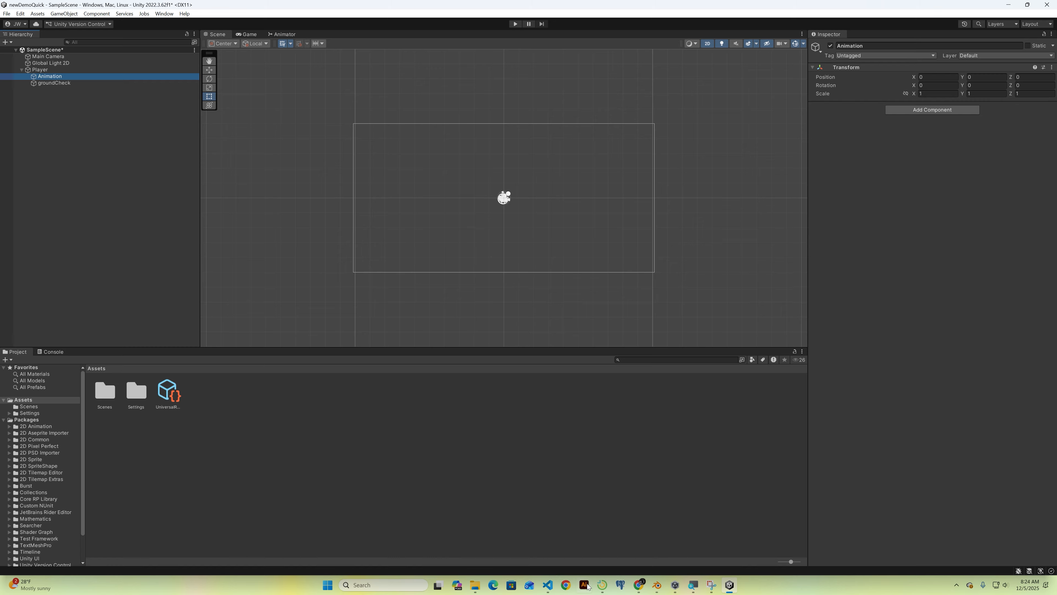
{"action": "mouse_move", "coordinate": [467, 587]}
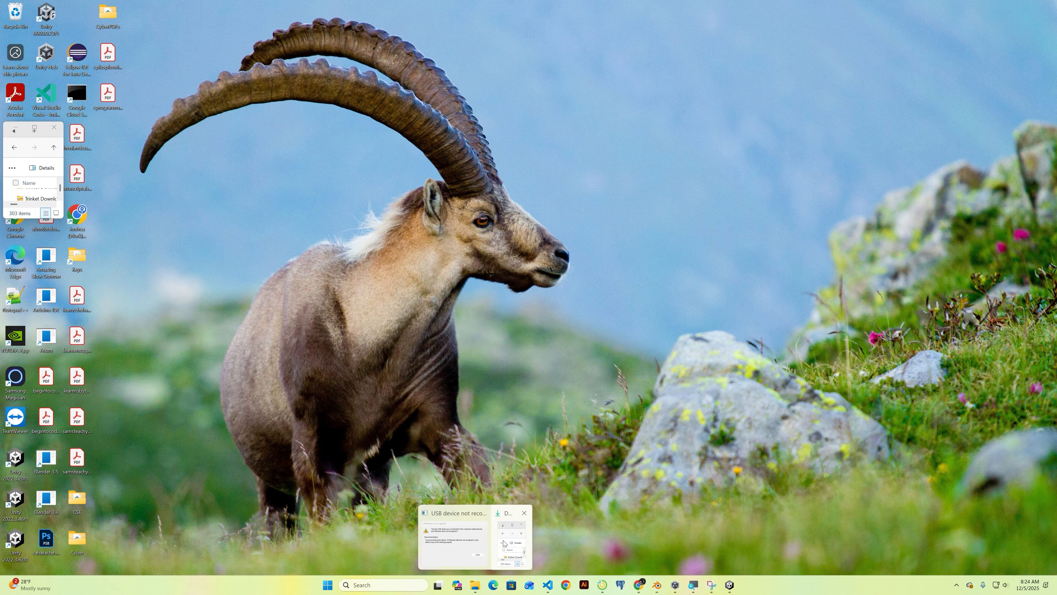
{"action": "left_click", "coordinate": [512, 541]}
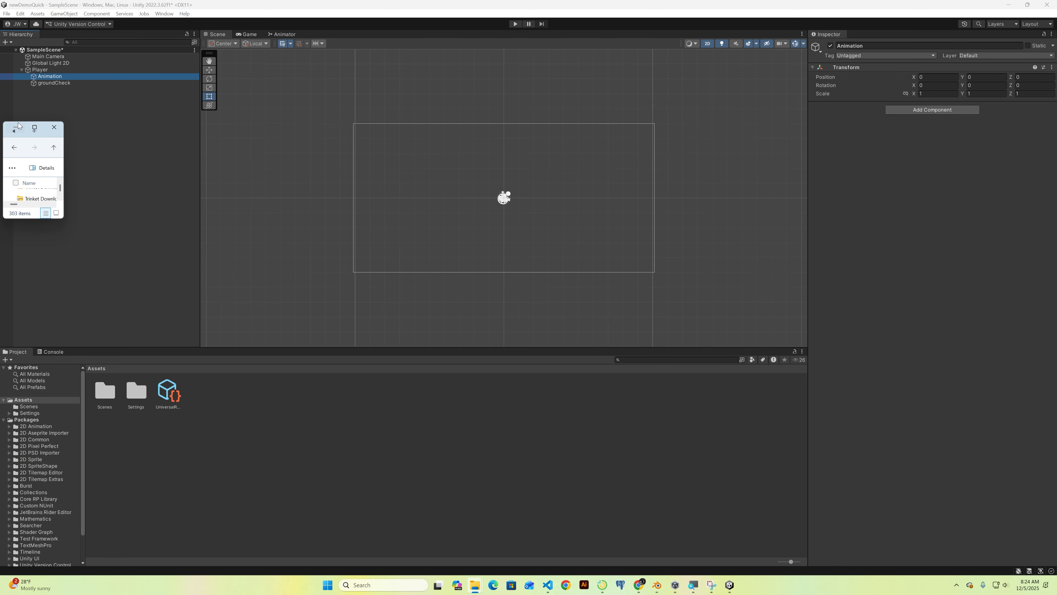
{"action": "left_click_drag", "start_coordinate": [62, 218], "coordinate": [168, 292]}
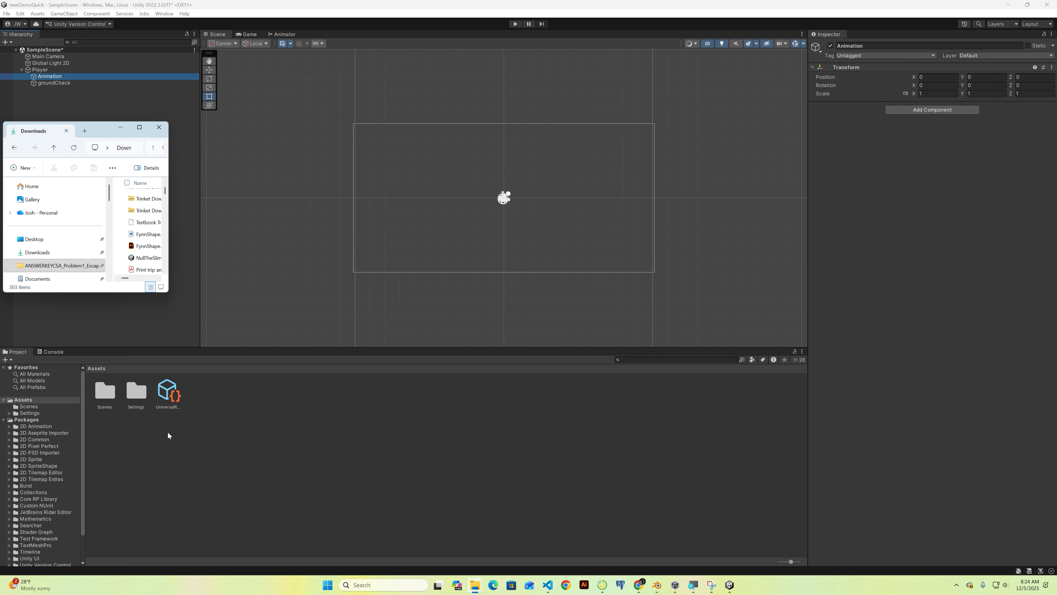
{"action": "left_click_drag", "start_coordinate": [100, 126], "coordinate": [435, 131]}
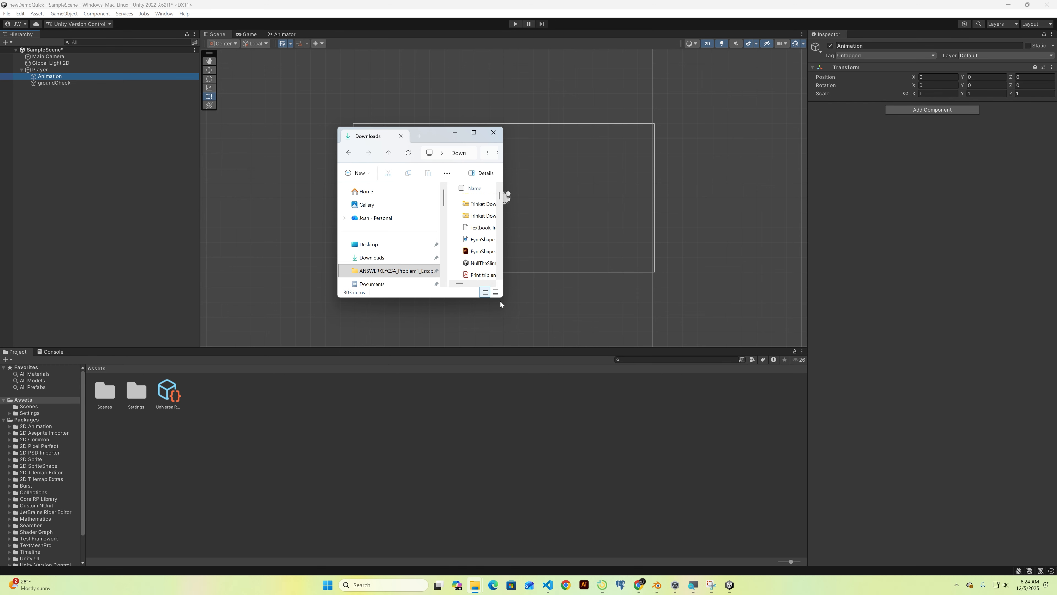
{"action": "left_click_drag", "start_coordinate": [501, 298], "coordinate": [906, 441]}
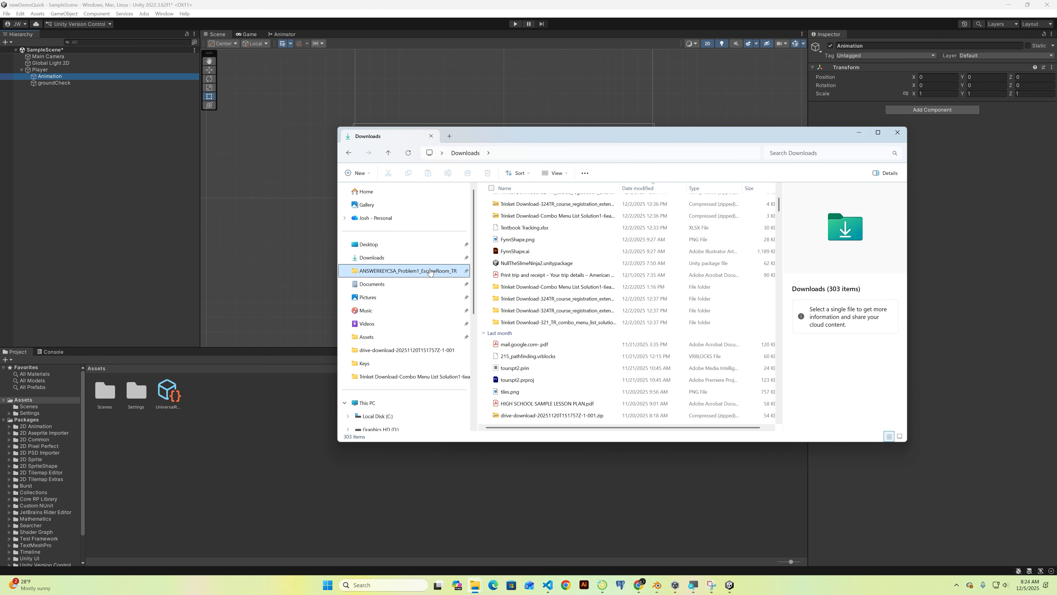
Step: Import WiseWalk (1).png from Downloads into the Unity Assets folder and select the imported texture
{"action": "left_click", "coordinate": [373, 258]}
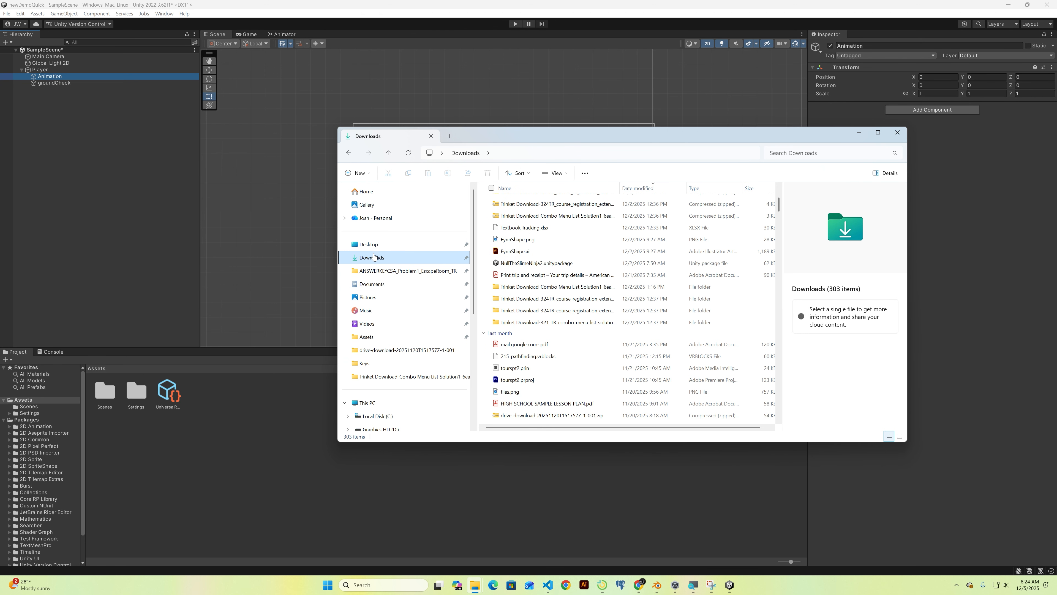
{"action": "left_click", "coordinate": [519, 213]}
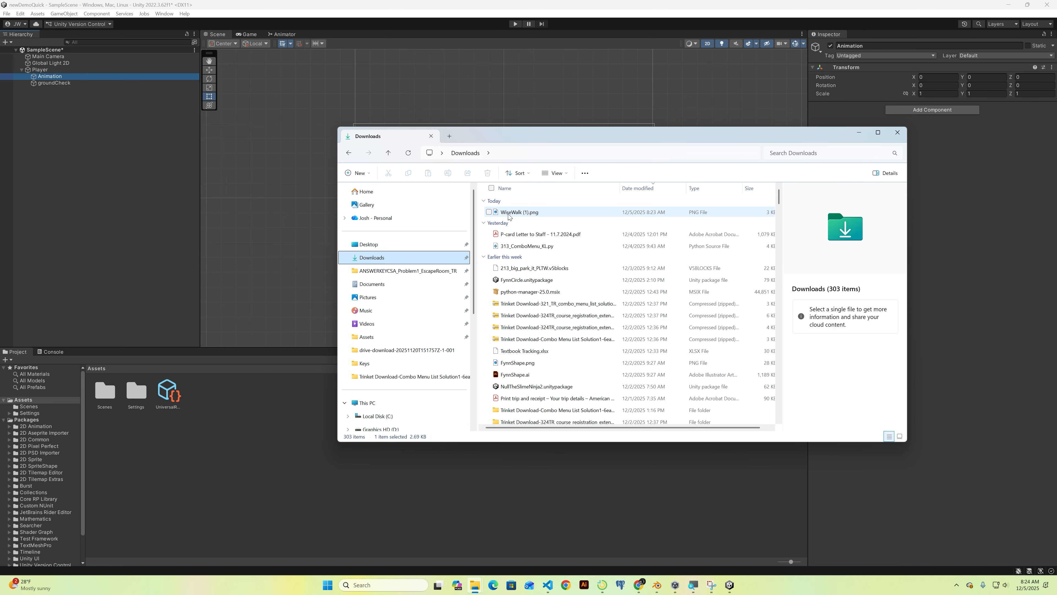
{"action": "left_click_drag", "start_coordinate": [520, 213], "coordinate": [206, 428]}
{"action": "left_click", "coordinate": [197, 396]}
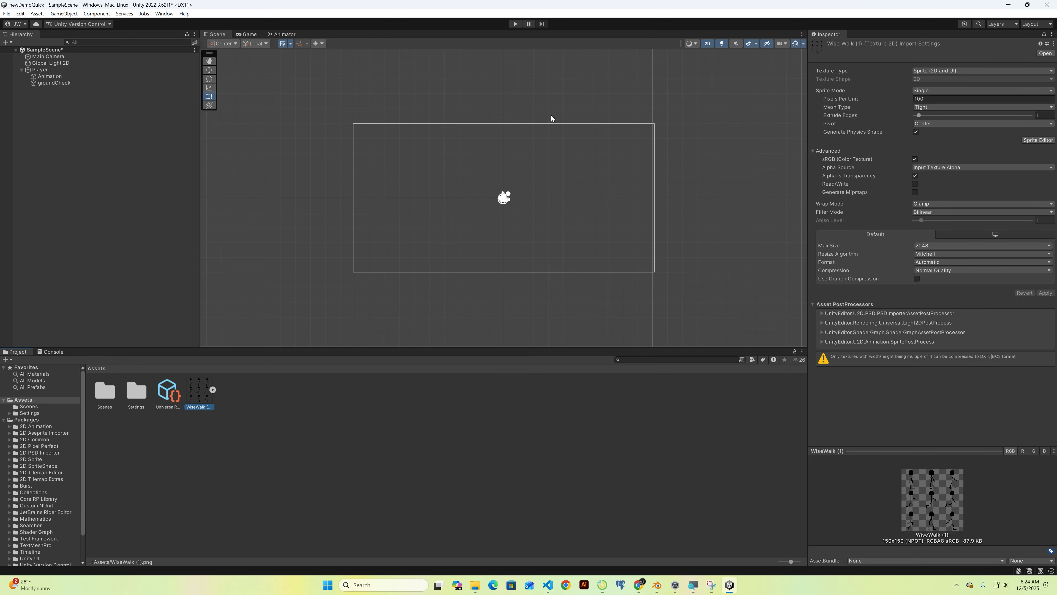
Step: Set the WiseWalk texture's Pixels Per Unit to 50 and Sprite Mode to Multiple, applying the import settings and opening the Sprite Editor
{"action": "left_click", "coordinate": [925, 99]}
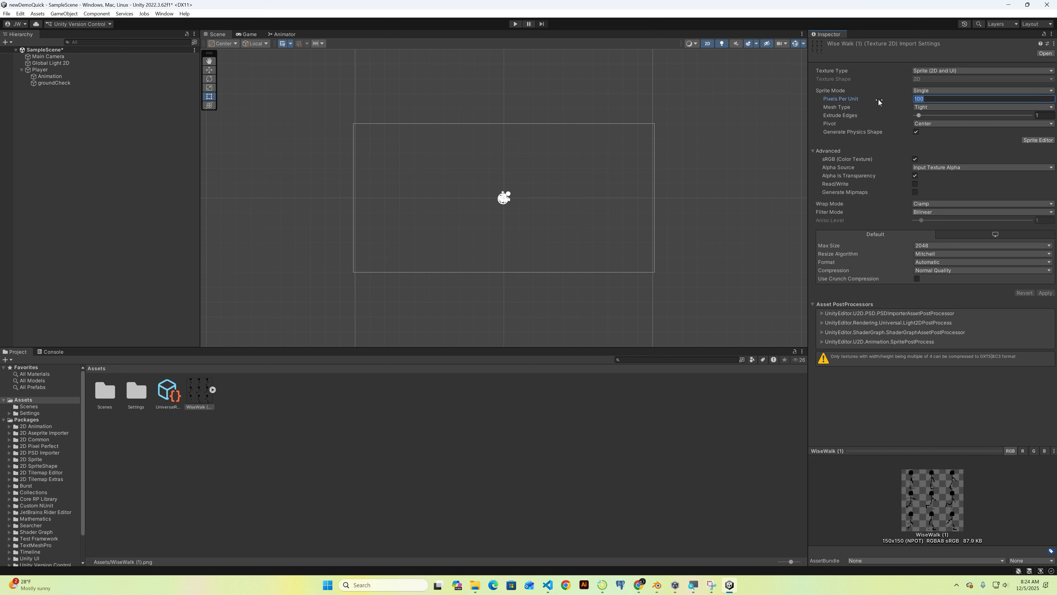
{"action": "left_click", "coordinate": [928, 91]}
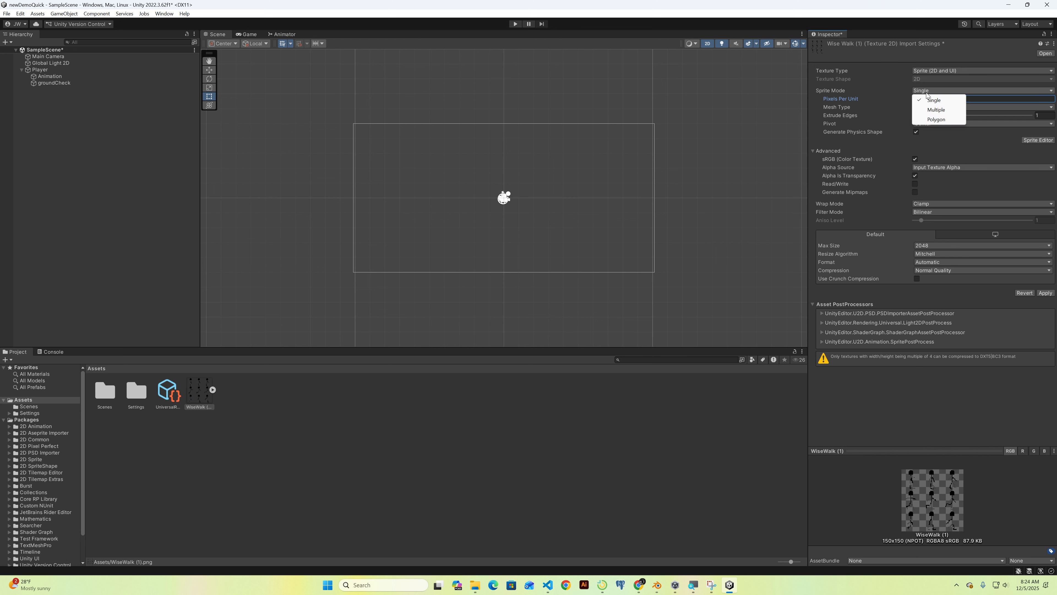
{"action": "left_click", "coordinate": [936, 110]}
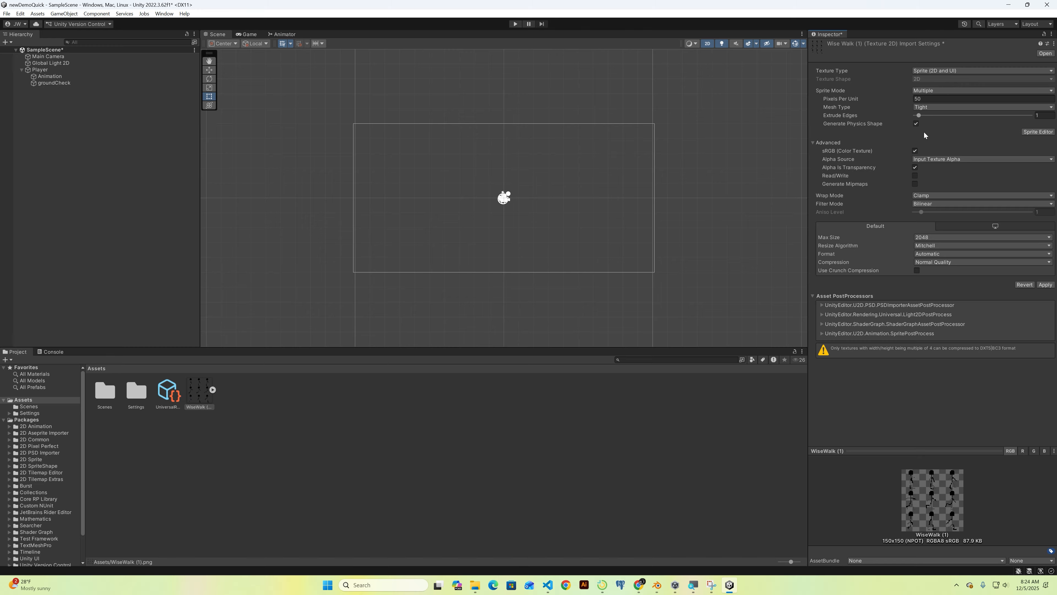
{"action": "left_click", "coordinate": [929, 204]}
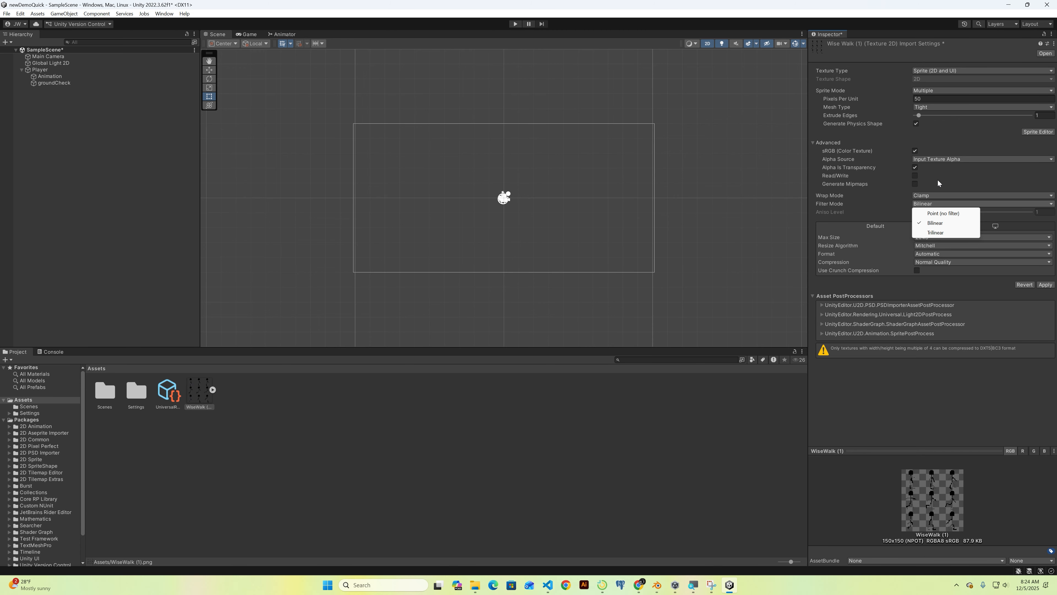
{"action": "left_click", "coordinate": [960, 179]}
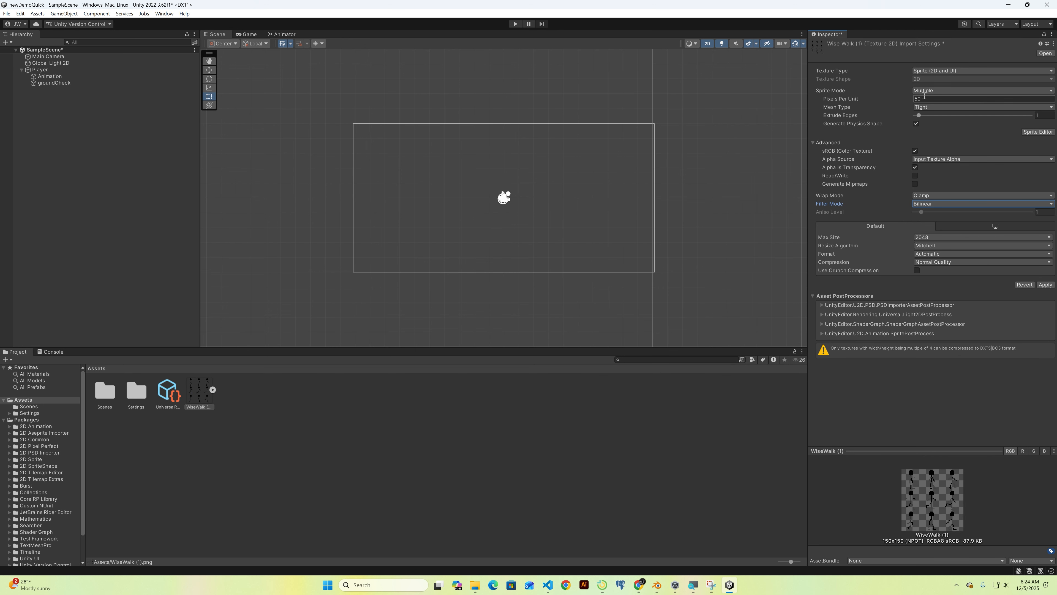
{"action": "left_click", "coordinate": [1039, 134]}
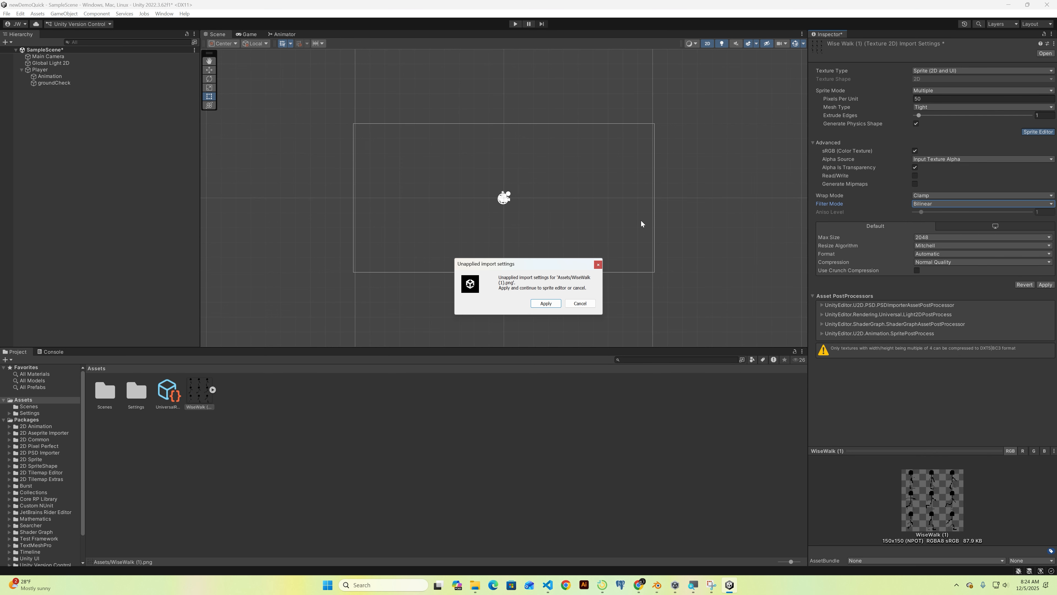
{"action": "left_click", "coordinate": [546, 303]}
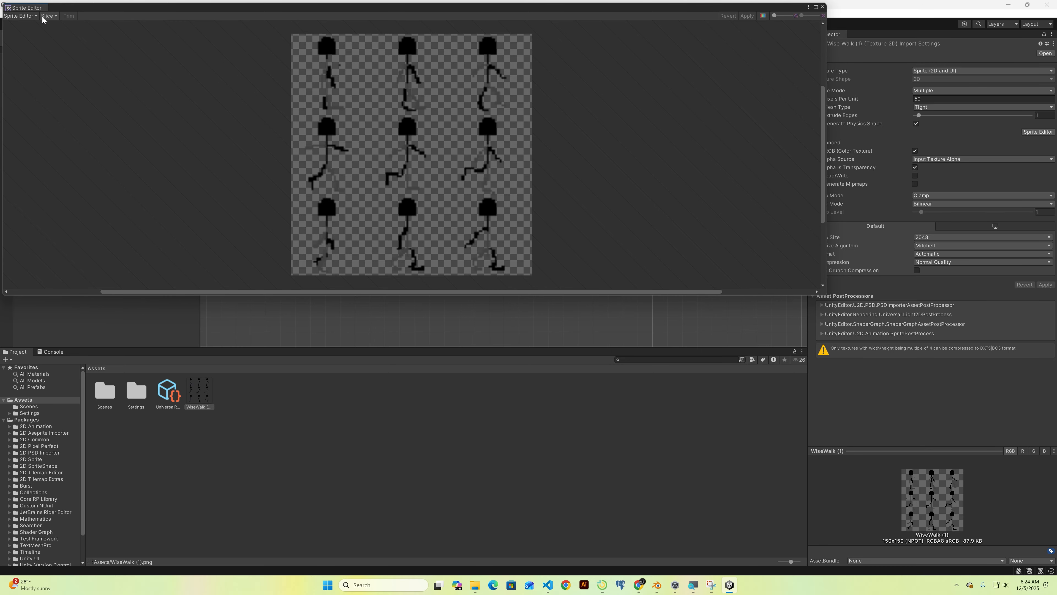
Step: Slice the spritesheet with Grid By Cell Count using 3 columns and 3 rows, apply the slicing and close the Sprite Editor
{"action": "left_click", "coordinate": [31, 16]}
{"action": "left_click", "coordinate": [48, 16]}
{"action": "left_click", "coordinate": [49, 15]}
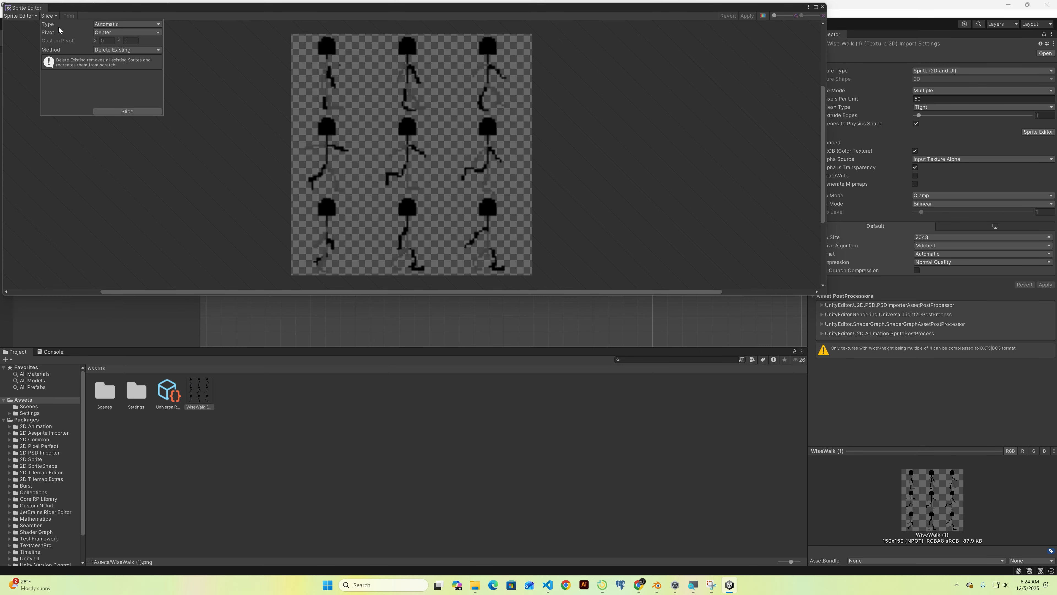
{"action": "left_click", "coordinate": [127, 25]}
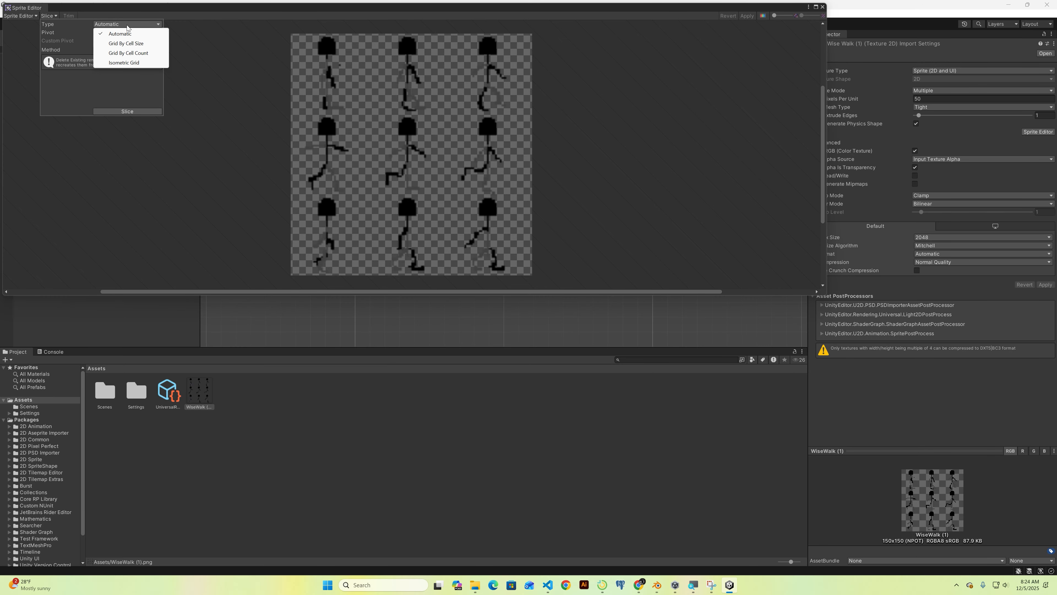
{"action": "left_click", "coordinate": [120, 54]}
{"action": "left_click", "coordinate": [104, 32]}
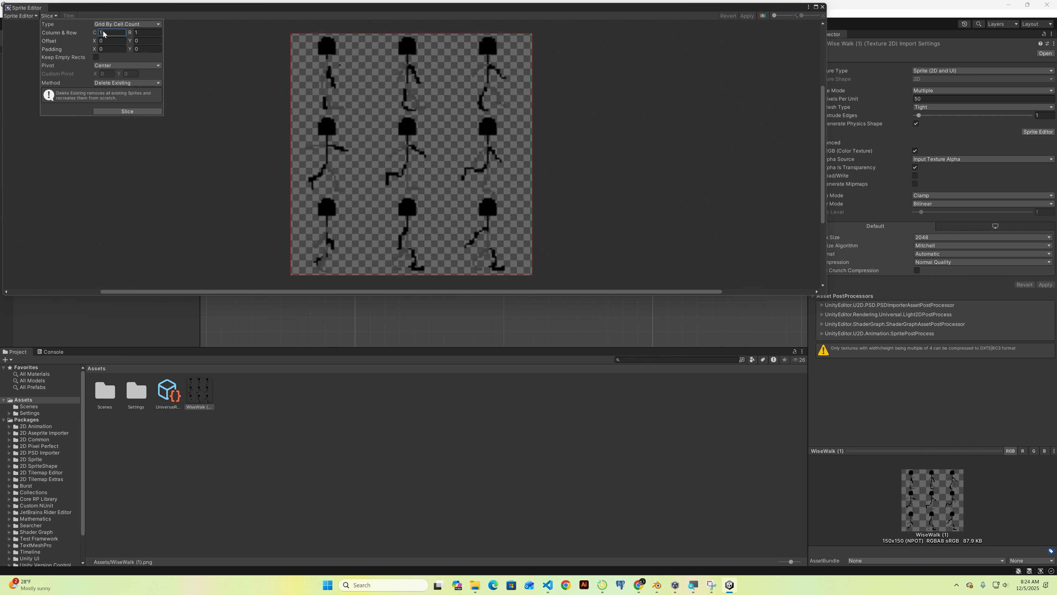
{"action": "type", "text": "3"}
{"action": "key", "text": "Tab"}
{"action": "type", "text": "3"}
{"action": "left_click", "coordinate": [128, 111]}
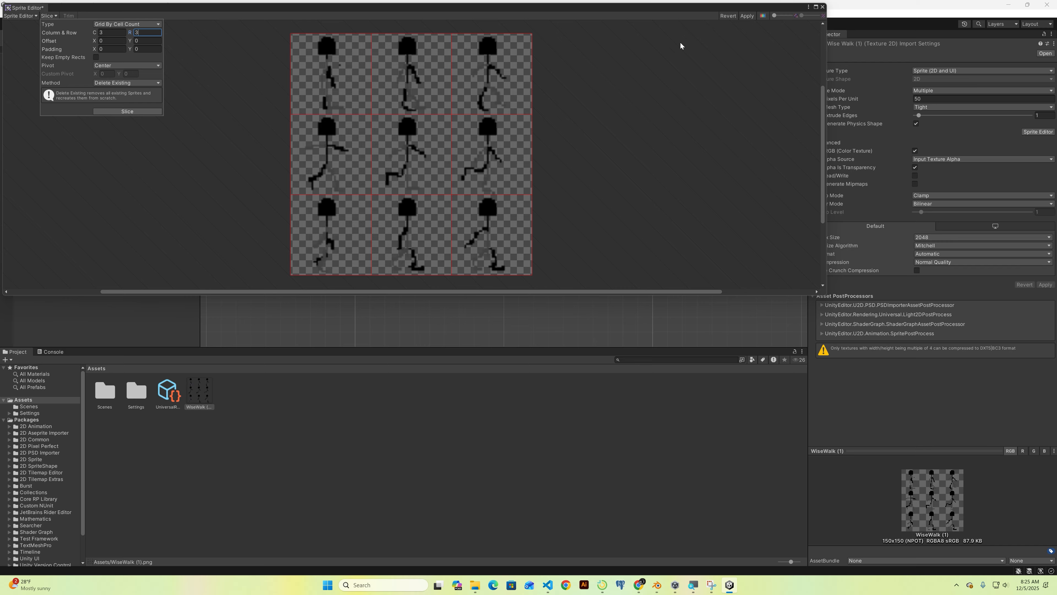
{"action": "left_click", "coordinate": [747, 16]}
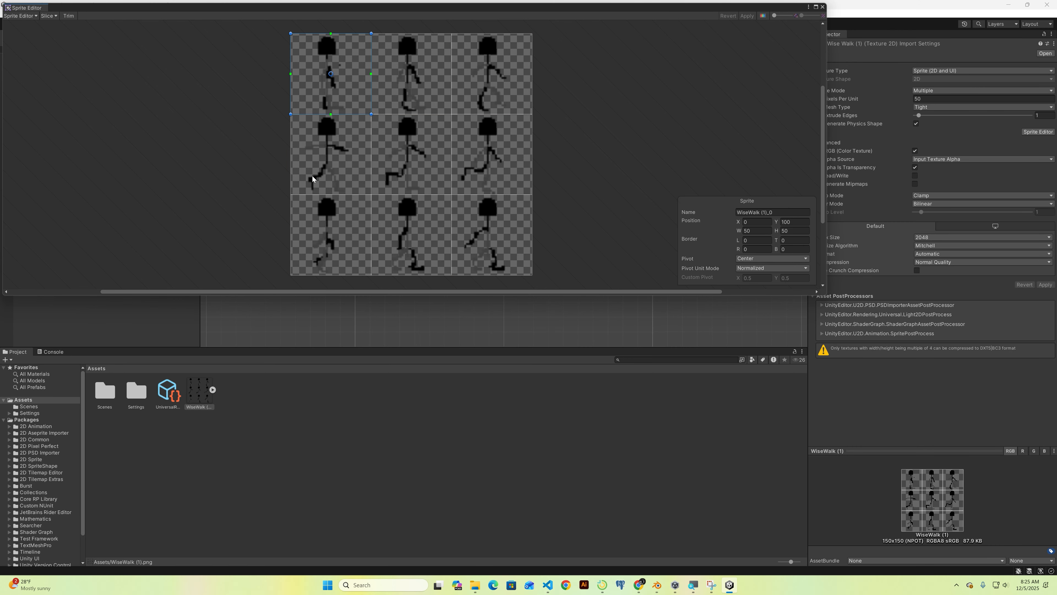
{"action": "left_click", "coordinate": [823, 7]}
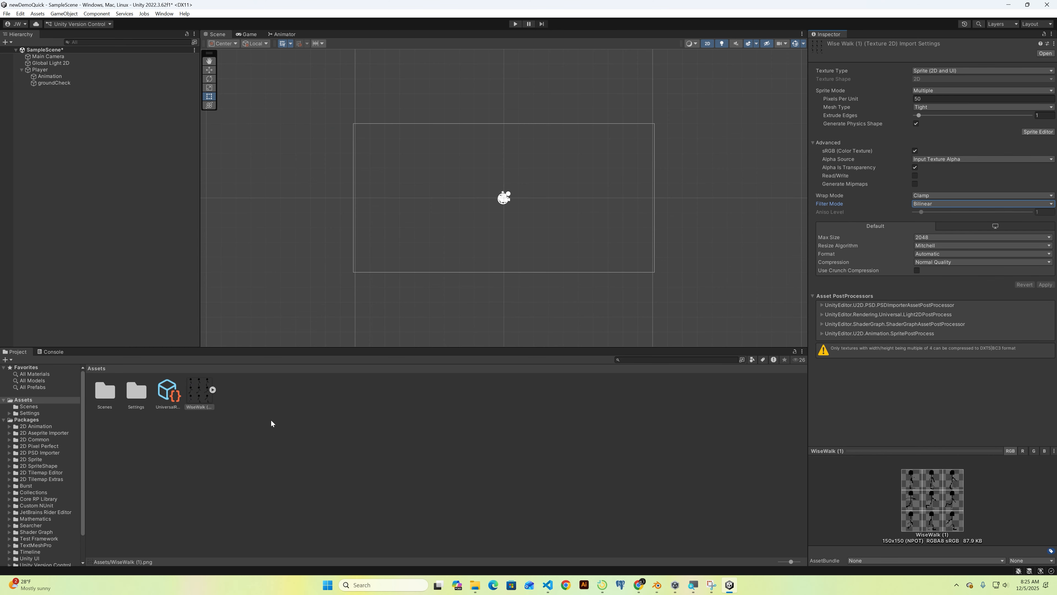
Step: Expand the WiseWalk spritesheet and create an animation clip named Walk from all nine sliced sprites
{"action": "left_click", "coordinate": [213, 389]}
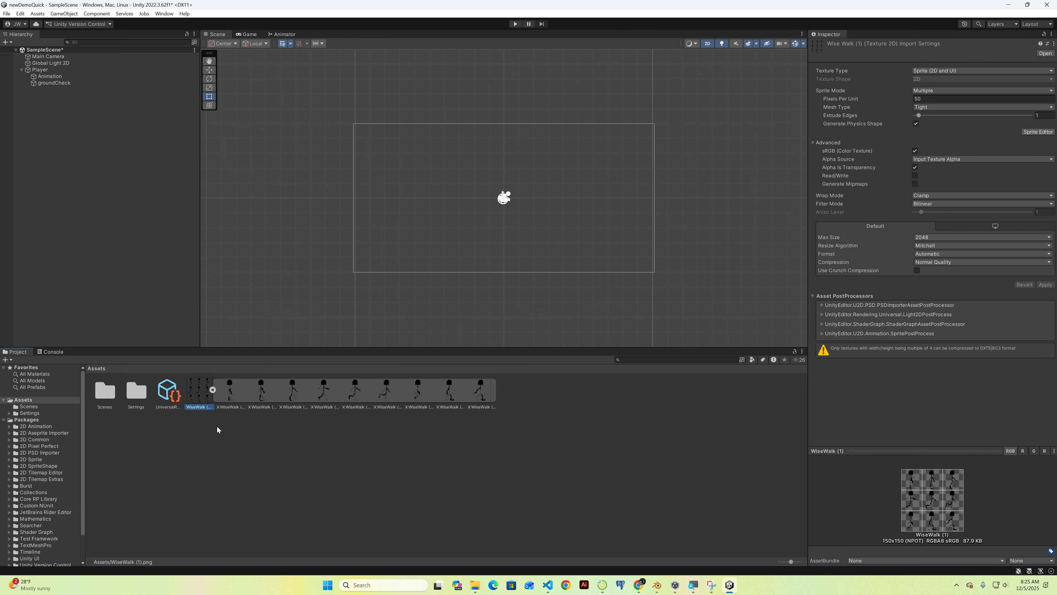
{"action": "left_click", "coordinate": [230, 392]}
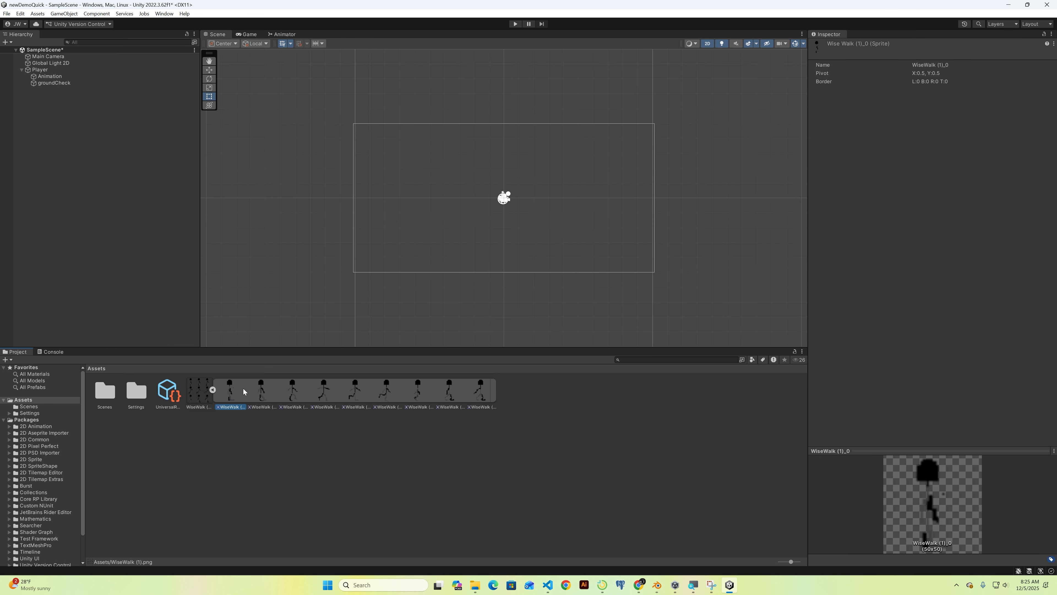
{"action": "left_click", "coordinate": [481, 397], "text": "shift"}
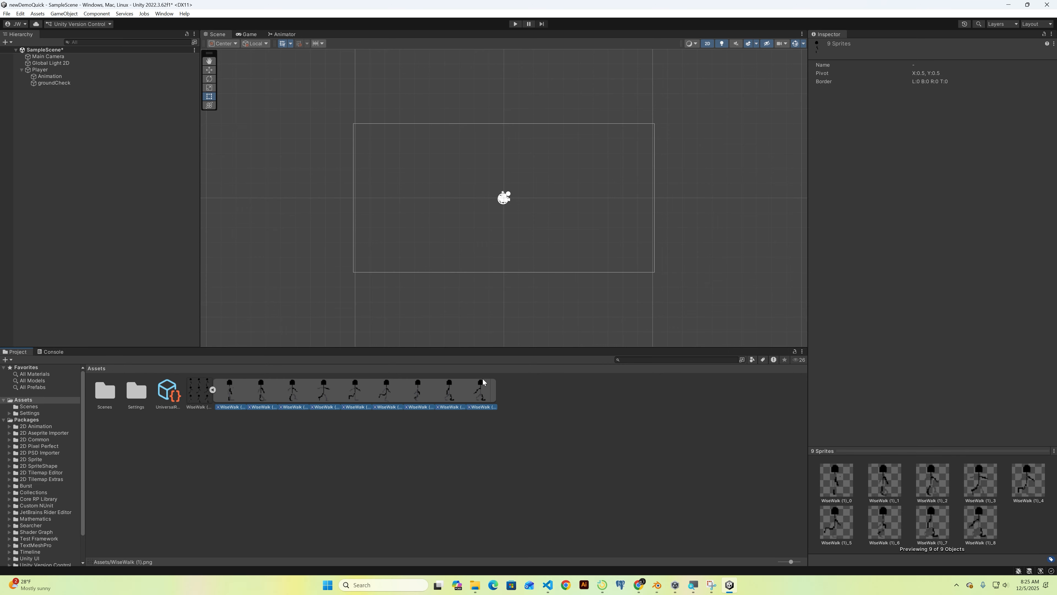
{"action": "right_click", "coordinate": [398, 389]}
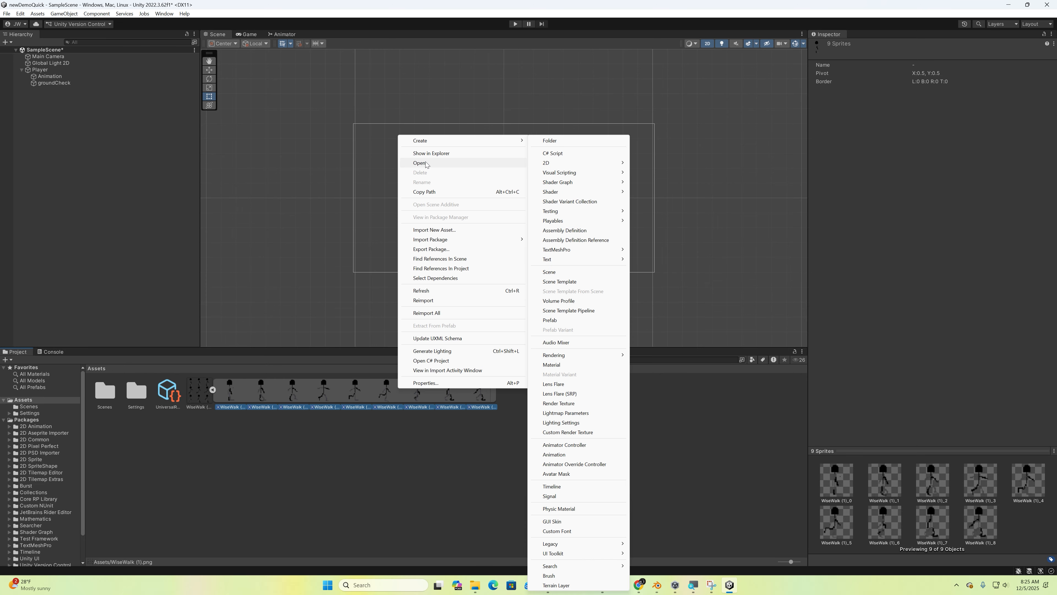
{"action": "mouse_move", "coordinate": [466, 142]}
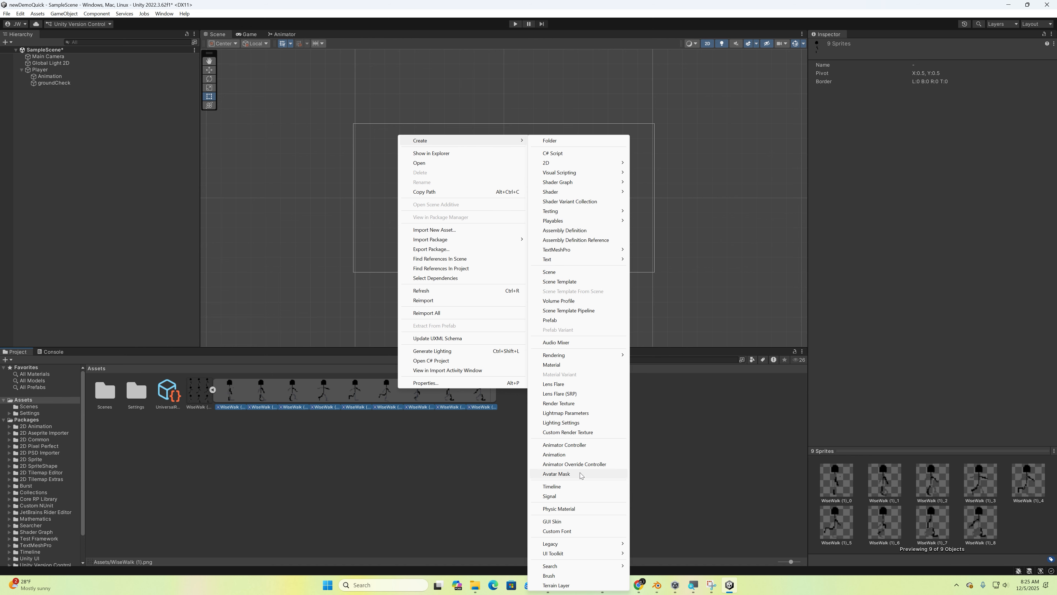
{"action": "left_click", "coordinate": [581, 455]}
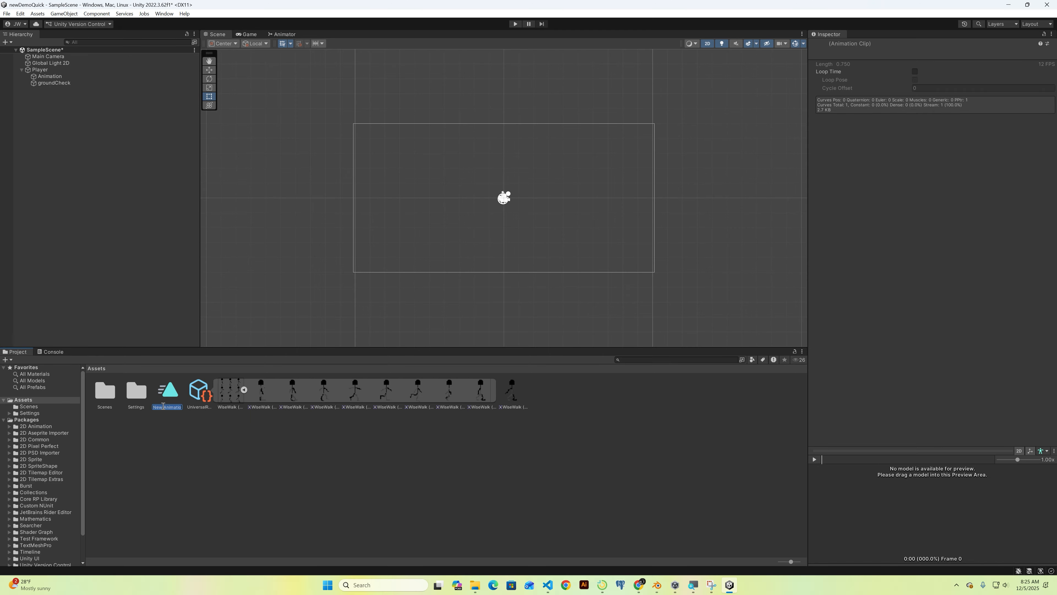
{"action": "type", "text": "Walk"}
{"action": "key", "text": "Return"}
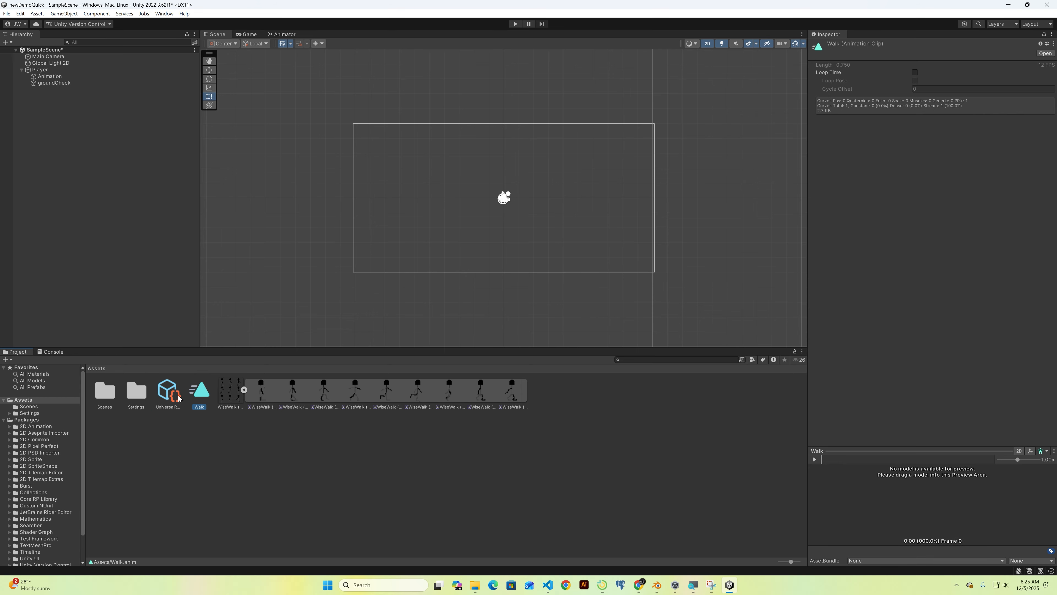
{"action": "left_click", "coordinate": [412, 474]}
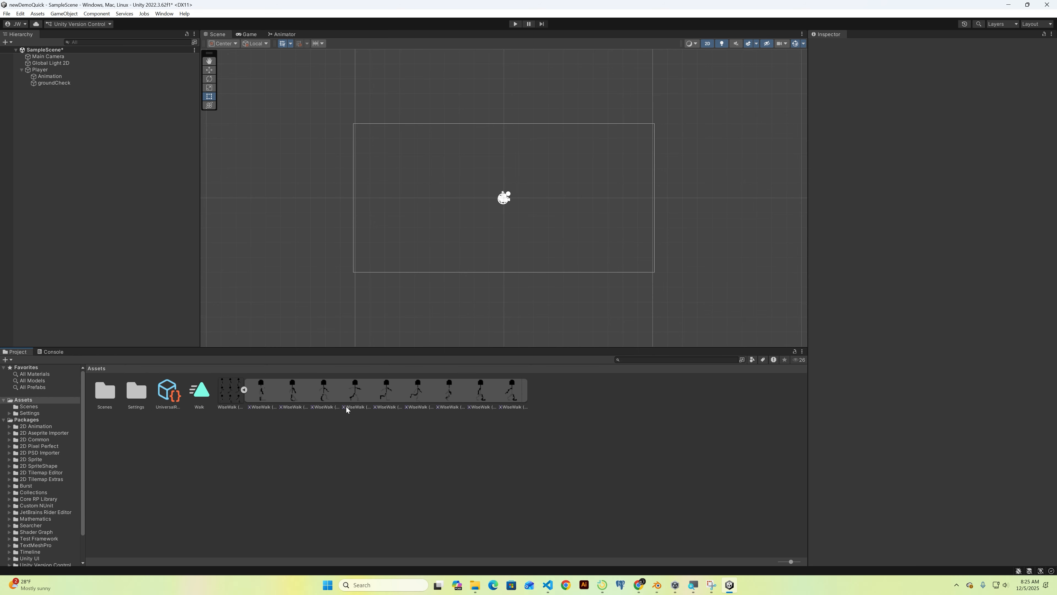
{"action": "right_click", "coordinate": [255, 460]}
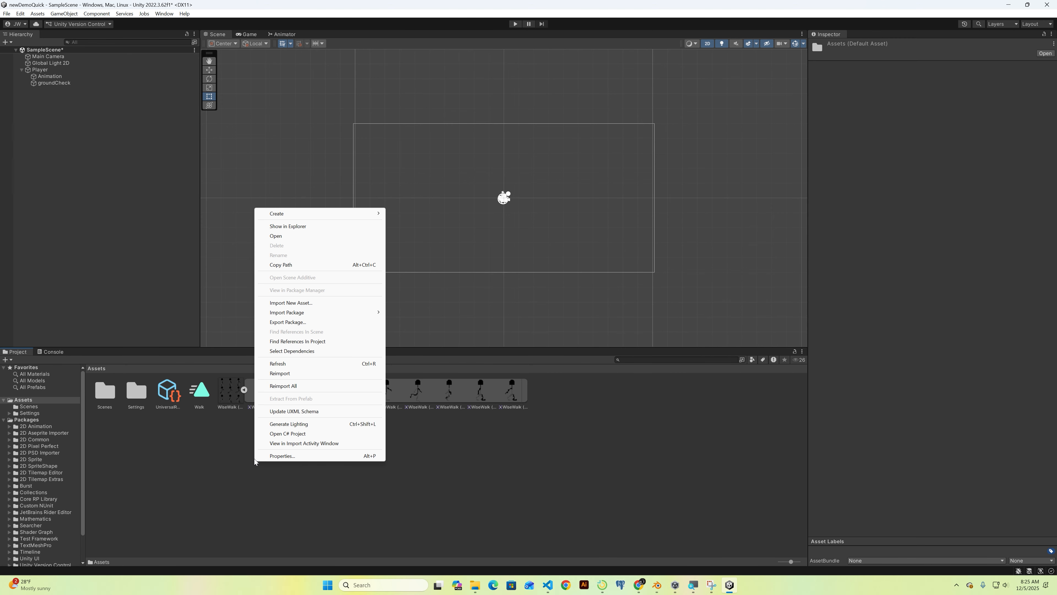
{"action": "mouse_move", "coordinate": [293, 215]}
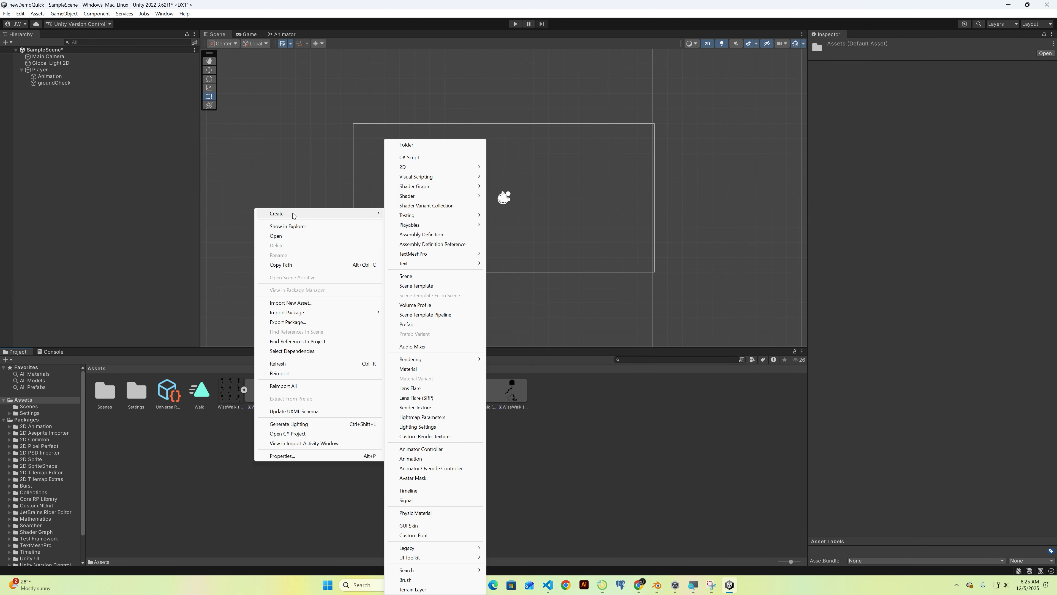
{"action": "left_click", "coordinate": [500, 516]}
Step: Import SChaaf.png from the Downloads folder into the Unity Assets folder and select the imported texture
{"action": "left_click", "coordinate": [473, 586]}
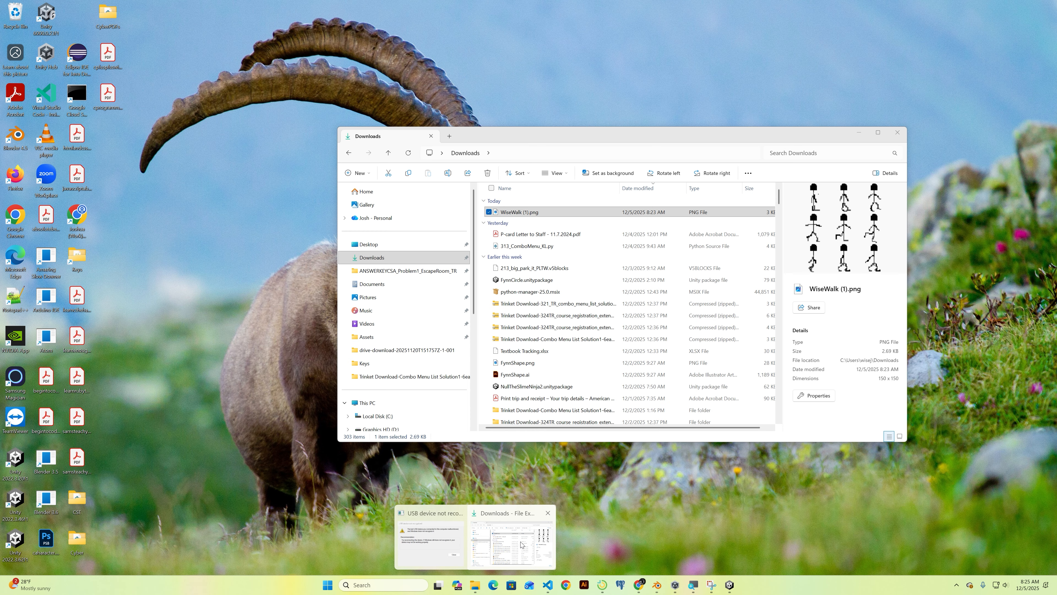
{"action": "left_click", "coordinate": [521, 541]}
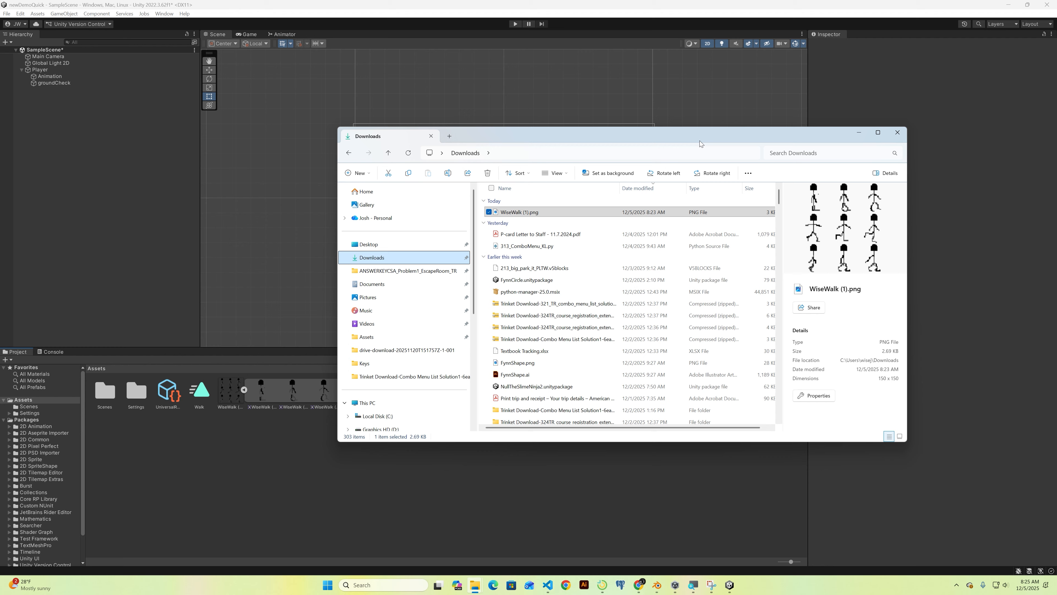
{"action": "left_click", "coordinate": [537, 365]}
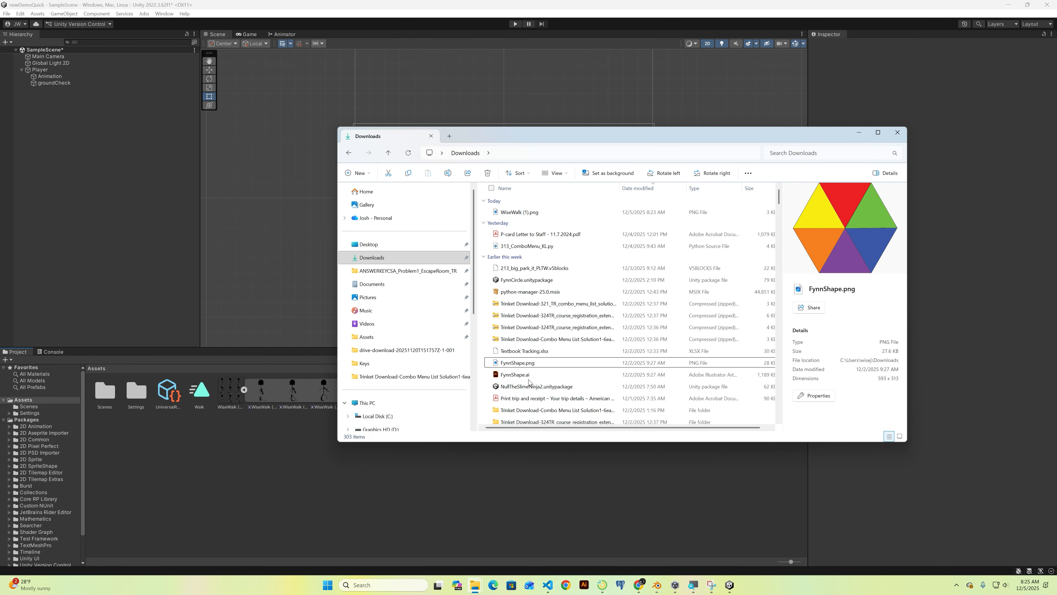
{"action": "scroll", "coordinate": [529, 381], "scroll_direction": "down", "scroll_amount": 4}
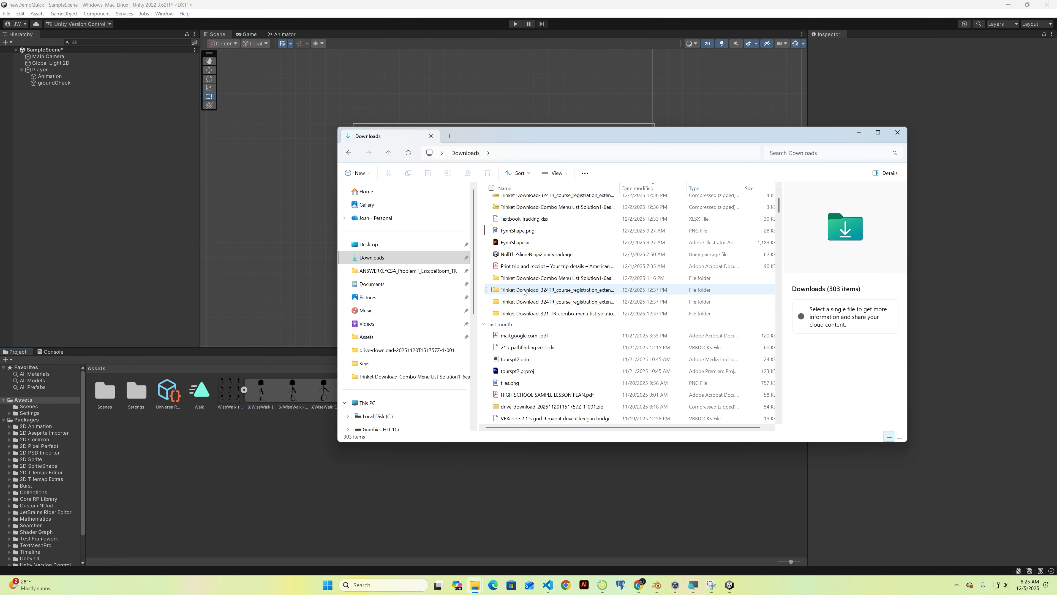
{"action": "scroll", "coordinate": [532, 374], "scroll_direction": "down", "scroll_amount": 2}
{"action": "scroll", "coordinate": [533, 329], "scroll_direction": "down", "scroll_amount": 4}
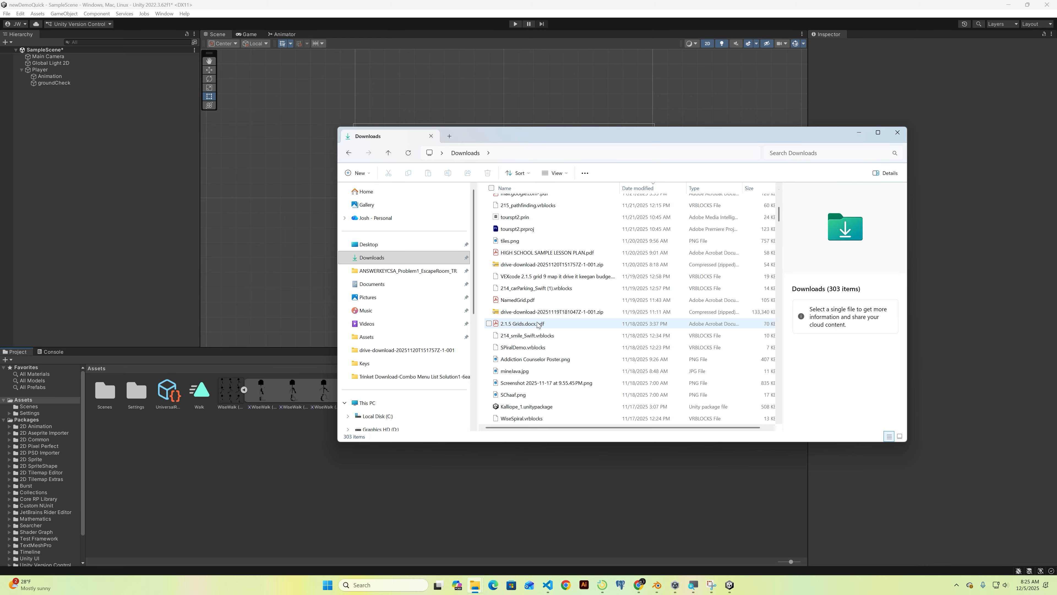
{"action": "left_click", "coordinate": [516, 326]}
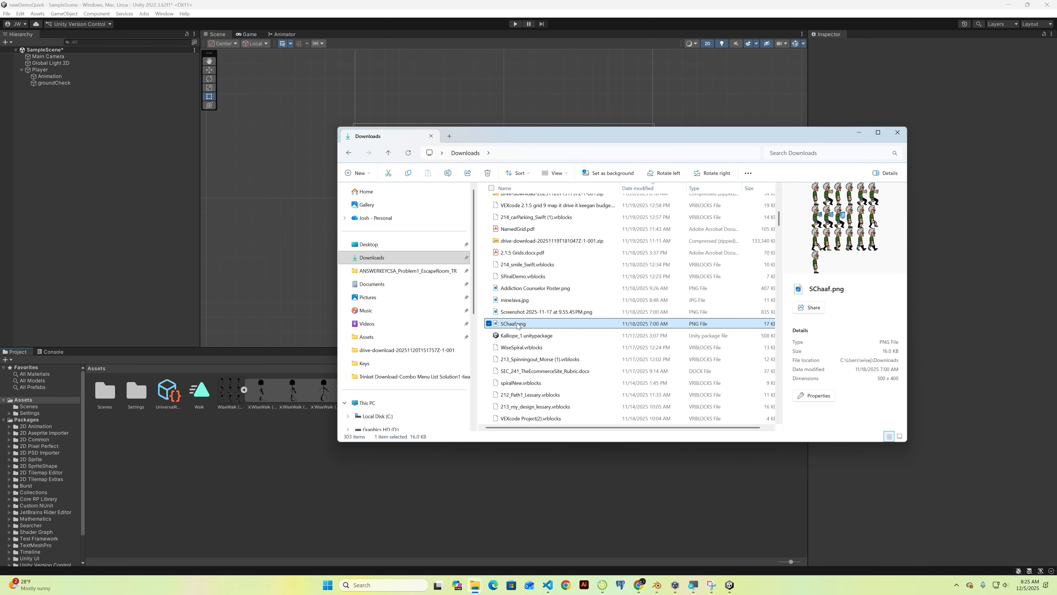
{"action": "left_click_drag", "start_coordinate": [518, 326], "coordinate": [210, 484]}
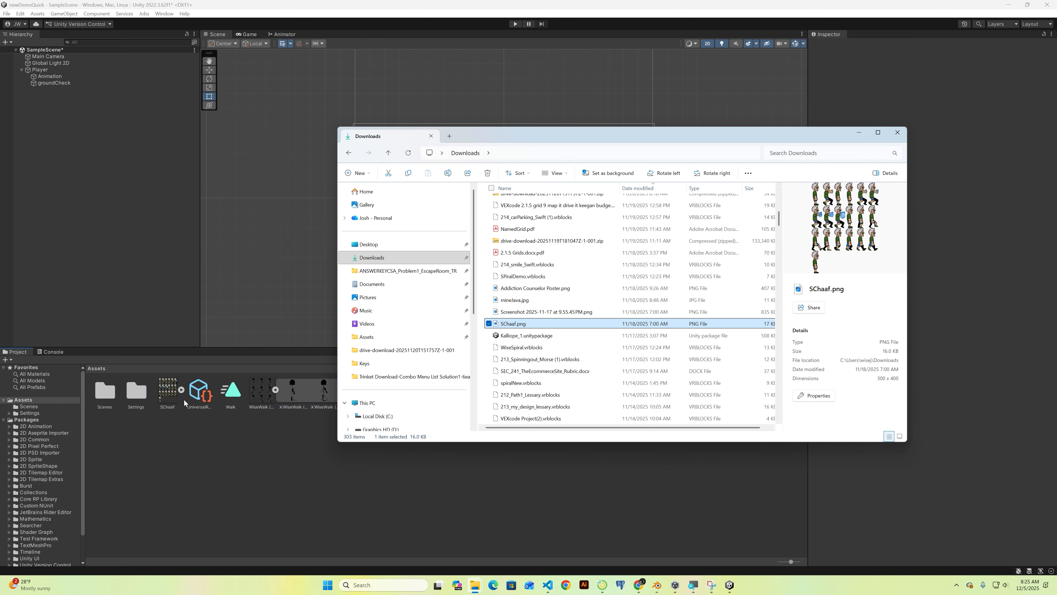
{"action": "left_click", "coordinate": [180, 389]}
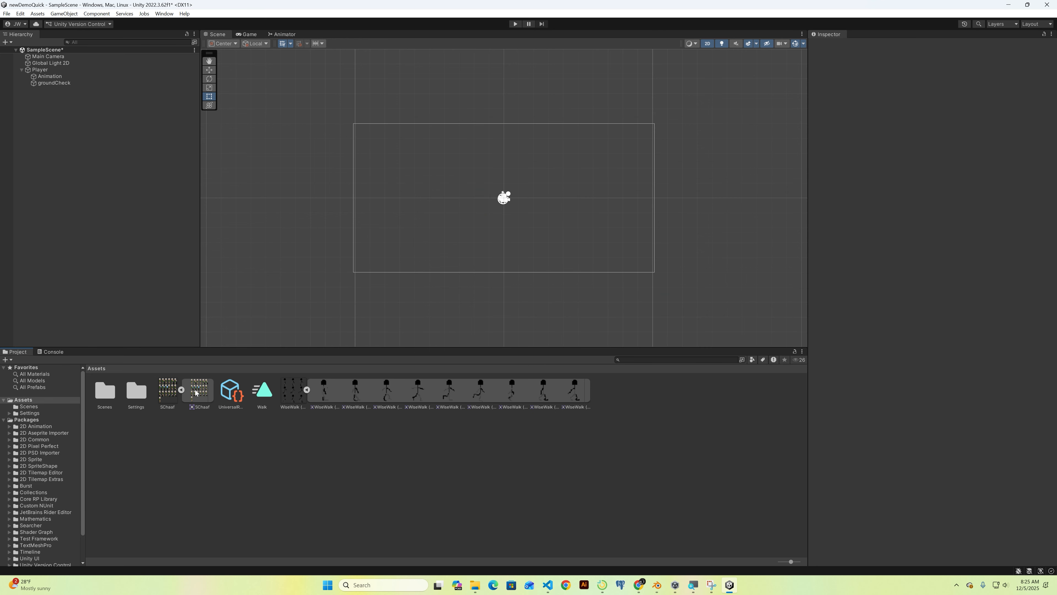
{"action": "left_click", "coordinate": [176, 392]}
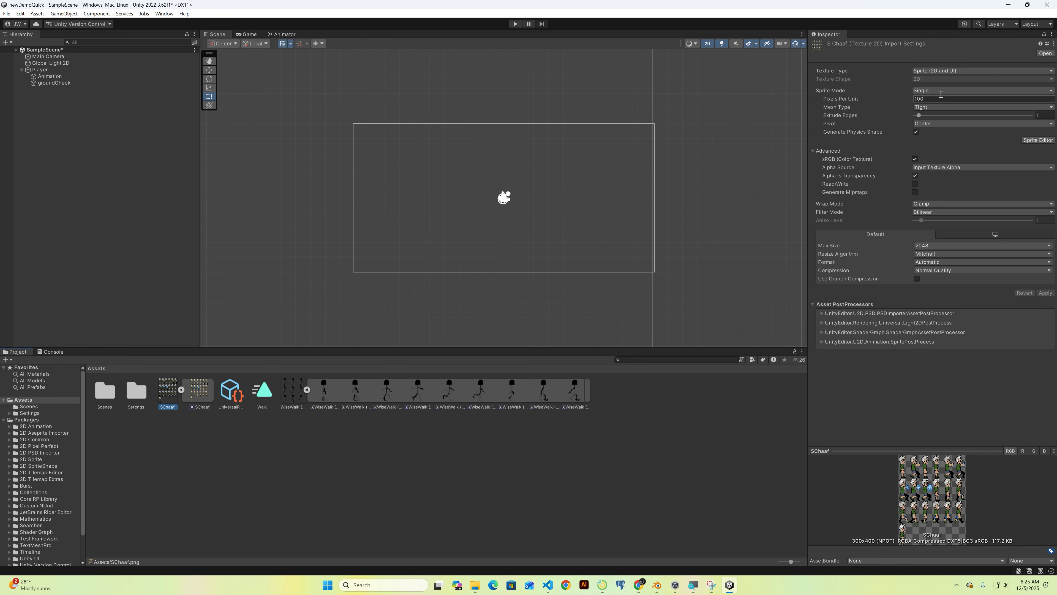
Step: Set the SChaaf texture's Pixels Per Unit to 50 and Sprite Mode to Multiple, applying the settings while opening the Sprite Editor
{"action": "left_click", "coordinate": [929, 97]}
{"action": "type", "text": "50"}
{"action": "left_click", "coordinate": [928, 91]}
{"action": "left_click", "coordinate": [929, 109]}
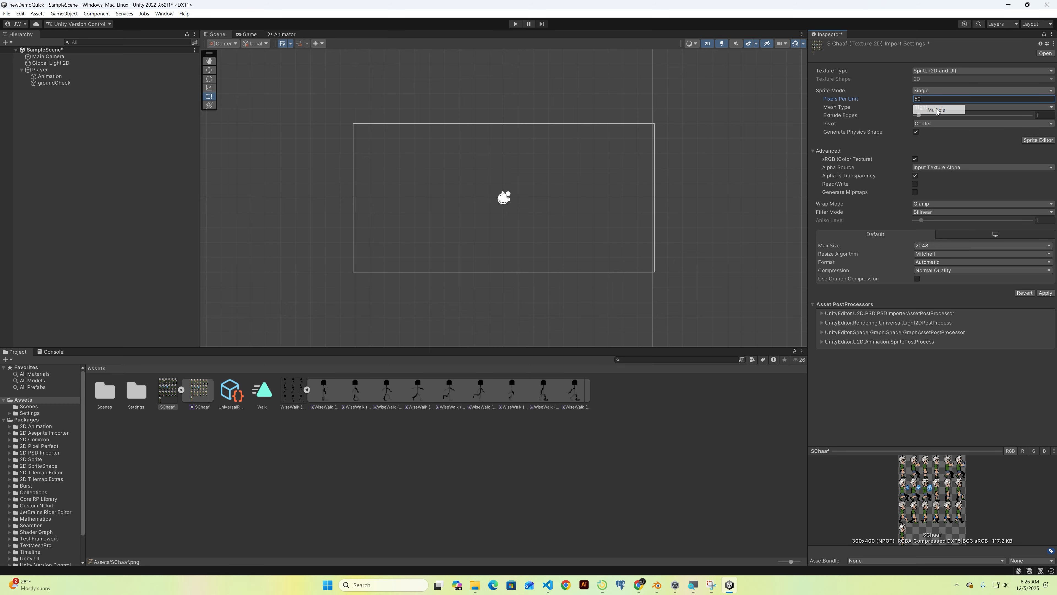
{"action": "left_click", "coordinate": [1028, 132]}
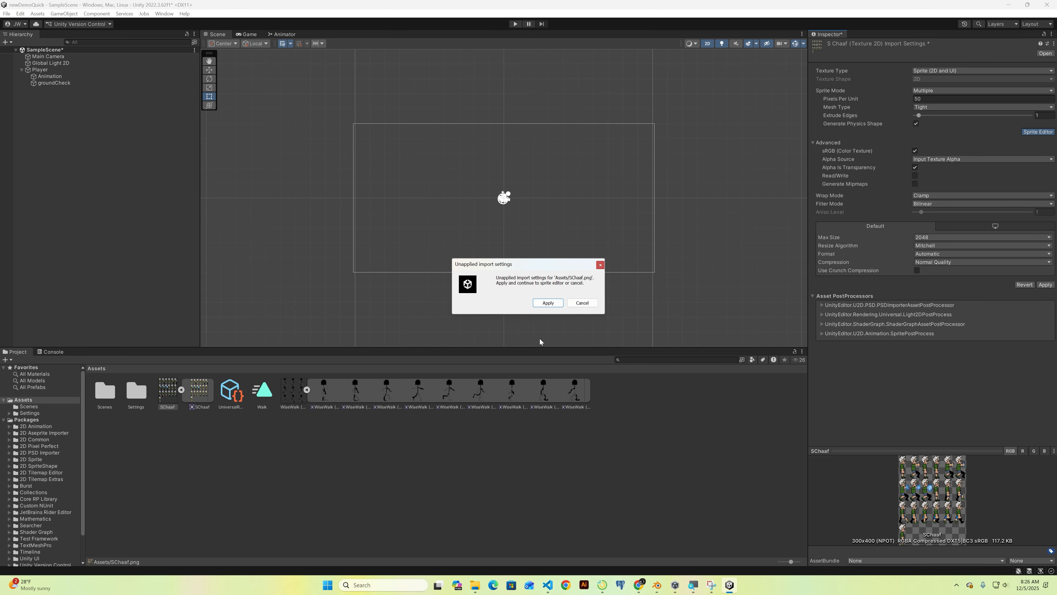
{"action": "left_click", "coordinate": [547, 303]}
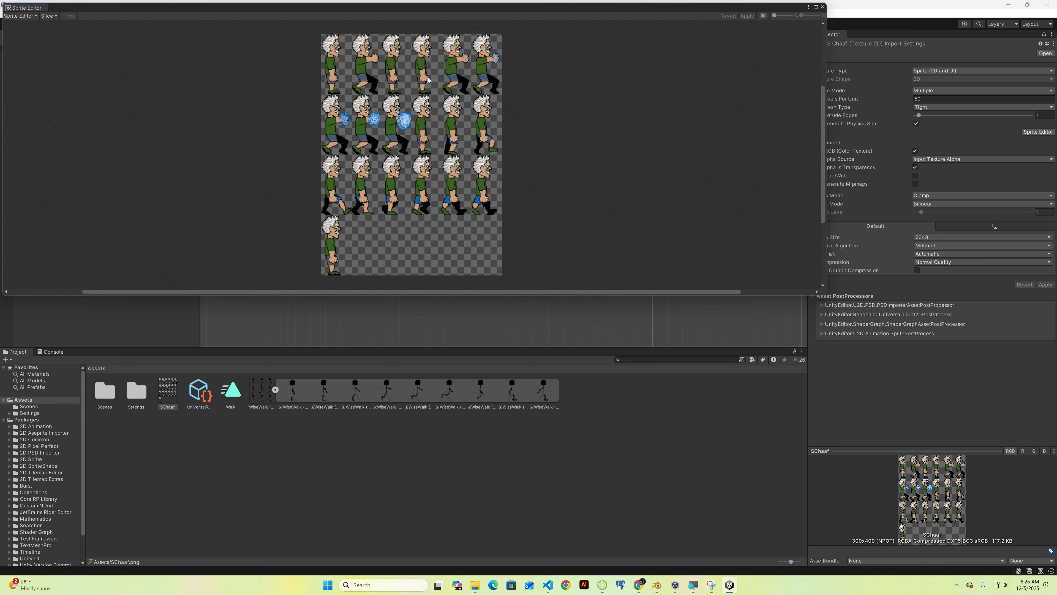
Step: Set the SChaaf spritesheet's slicing to Grid By Cell Count with 6 columns and 4 rows
{"action": "left_click", "coordinate": [48, 15]}
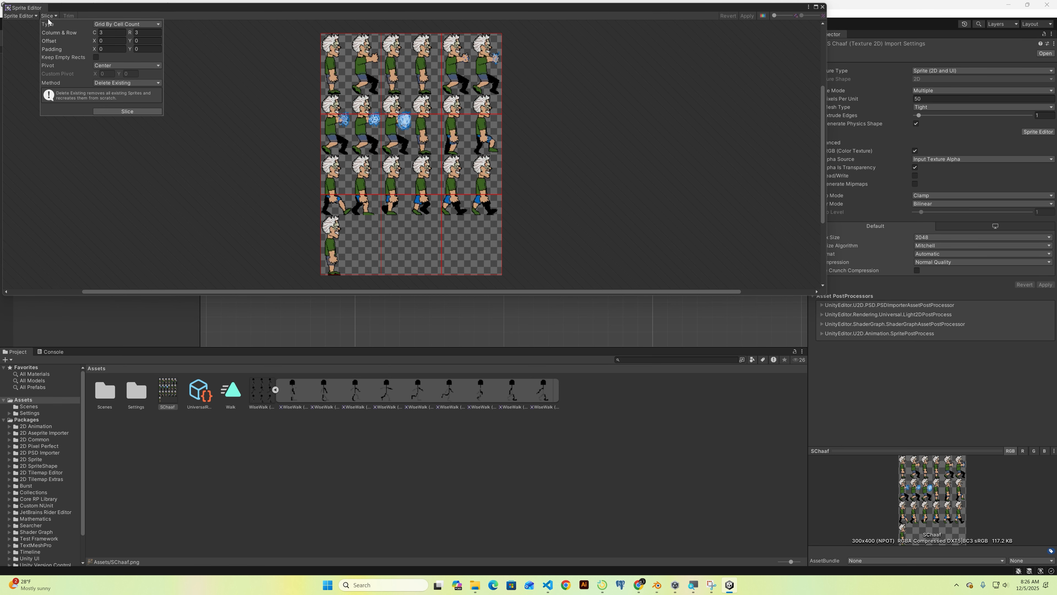
{"action": "left_click", "coordinate": [24, 16]}
{"action": "left_click", "coordinate": [48, 15]}
{"action": "left_click", "coordinate": [137, 25]}
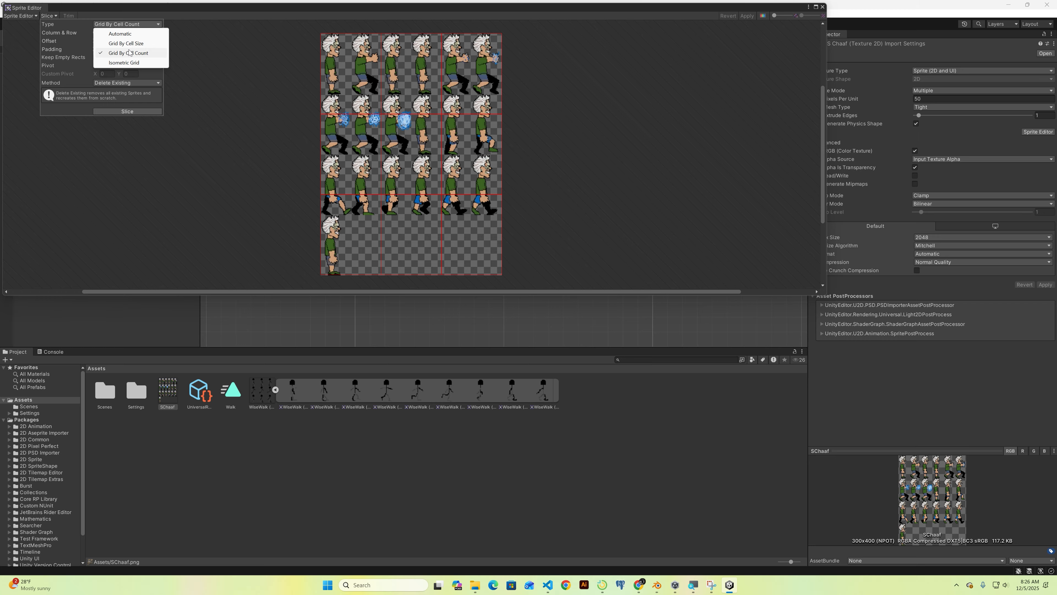
{"action": "left_click", "coordinate": [130, 52]}
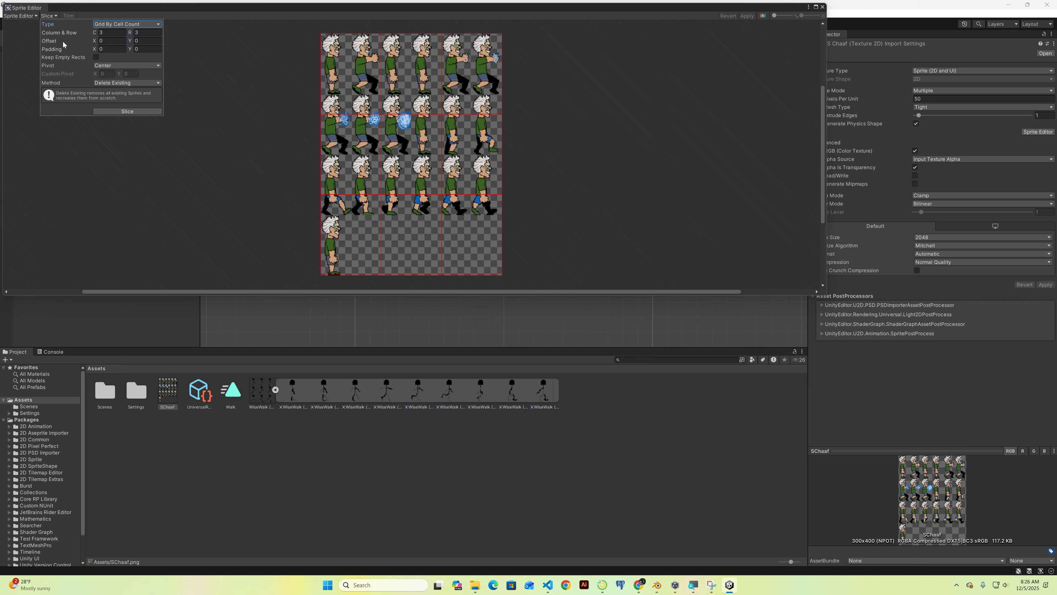
{"action": "left_click", "coordinate": [106, 33]}
{"action": "type", "text": "4"}
{"action": "key", "text": "Tab"}
{"action": "type", "text": "4"}
{"action": "left_click", "coordinate": [108, 32]}
{"action": "type", "text": "6"}
Step: Slice the SChaaf spritesheet, apply the slicing and close the Sprite Editor
{"action": "left_click", "coordinate": [127, 111]}
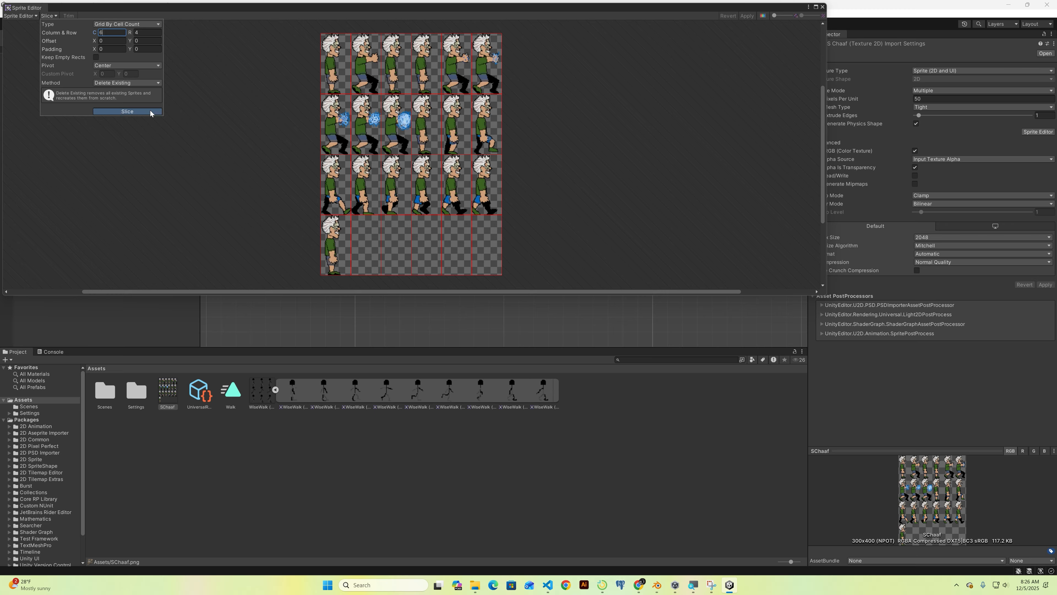
{"action": "left_click", "coordinate": [747, 17]}
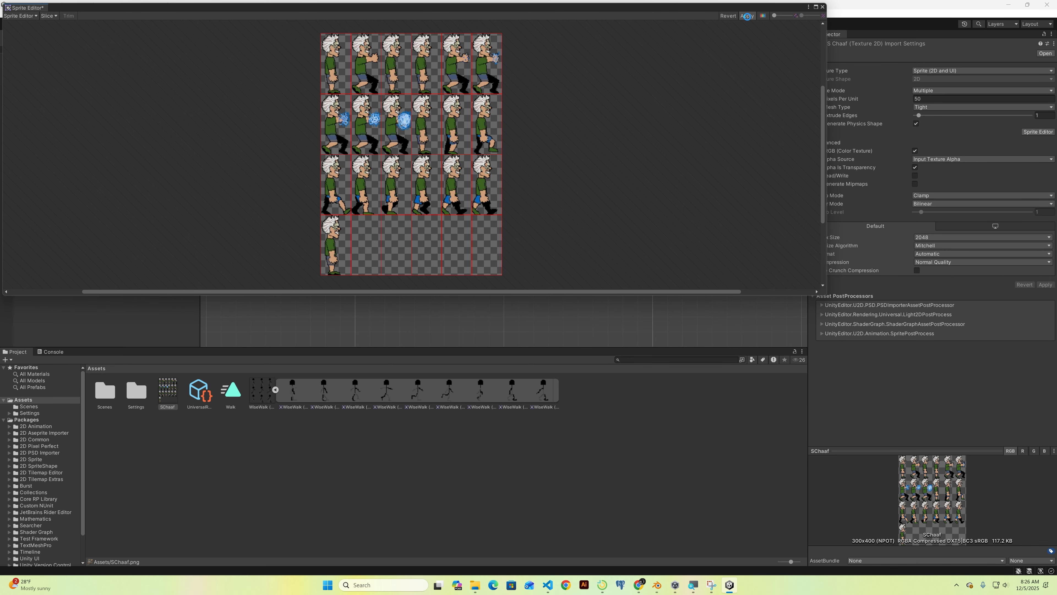
{"action": "left_click", "coordinate": [822, 7]}
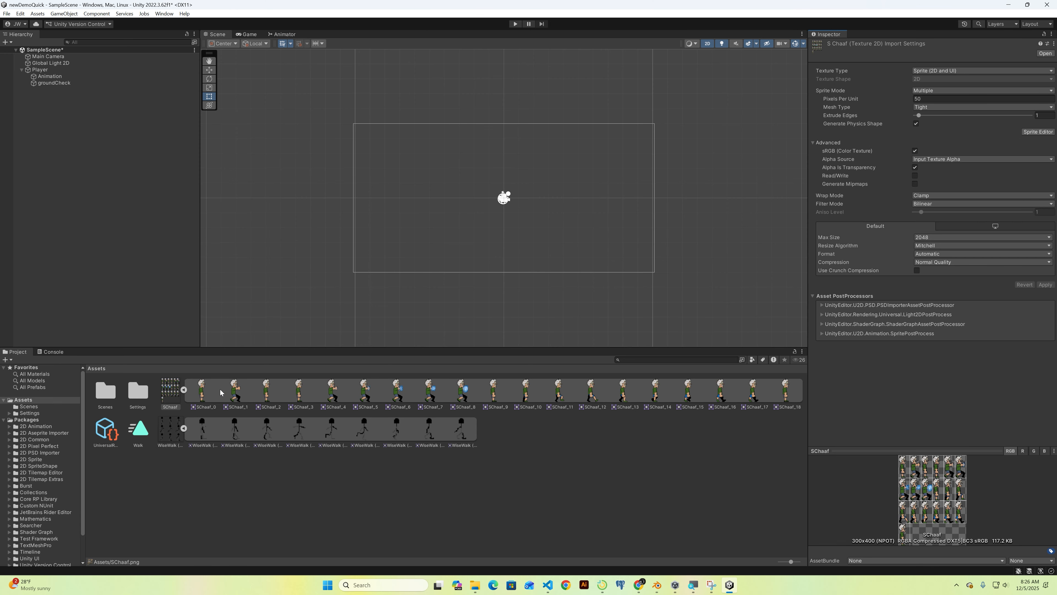
Step: Create an animation clip named Jump from the sprites SChaaf_0 and SChaaf_1
{"action": "left_click", "coordinate": [201, 395]}
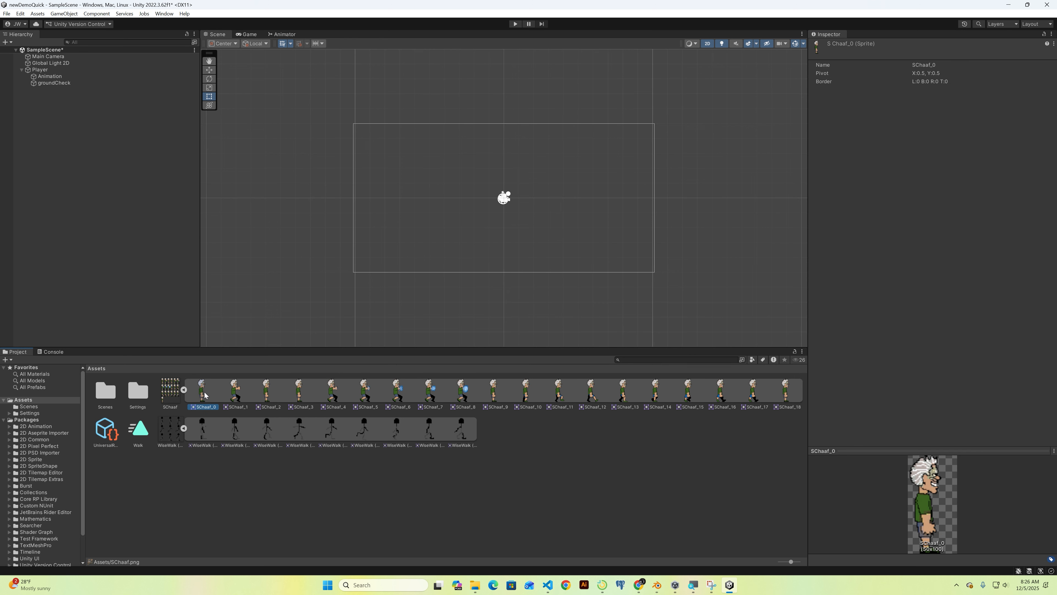
{"action": "left_click", "coordinate": [235, 393], "text": "shift"}
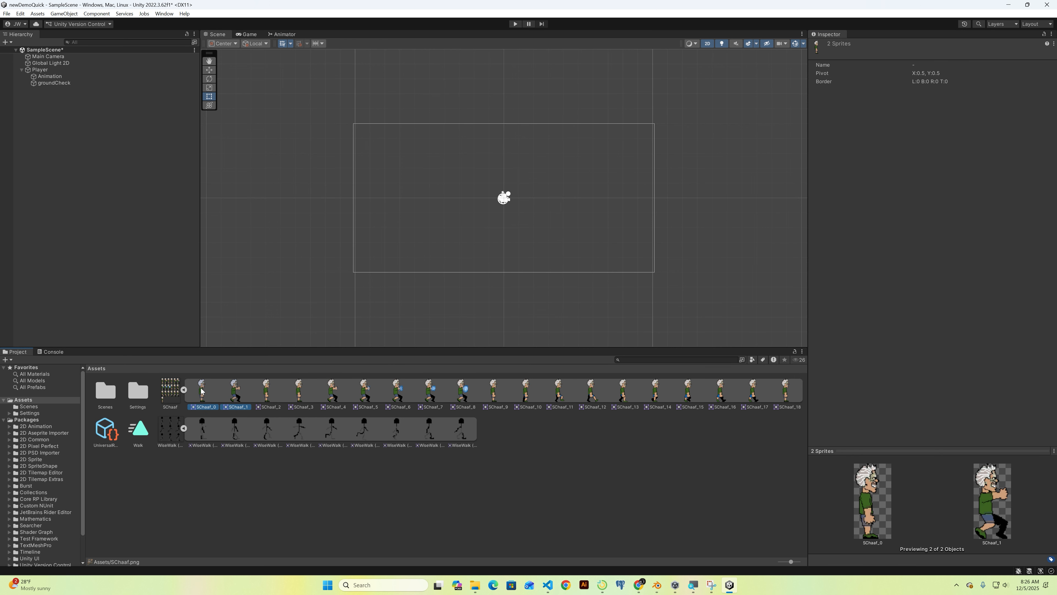
{"action": "right_click", "coordinate": [235, 395]}
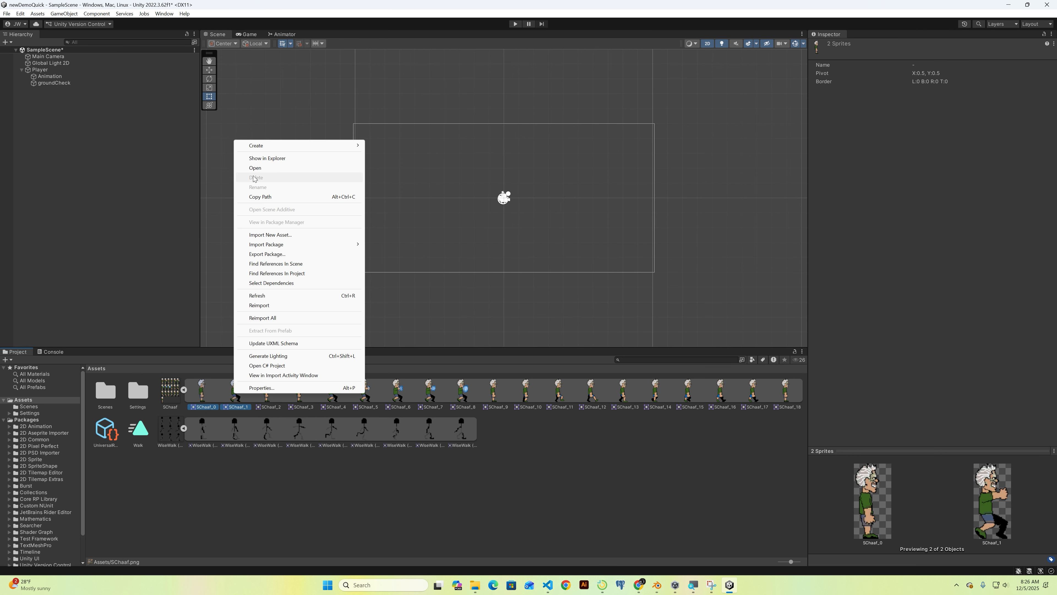
{"action": "mouse_move", "coordinate": [287, 147]}
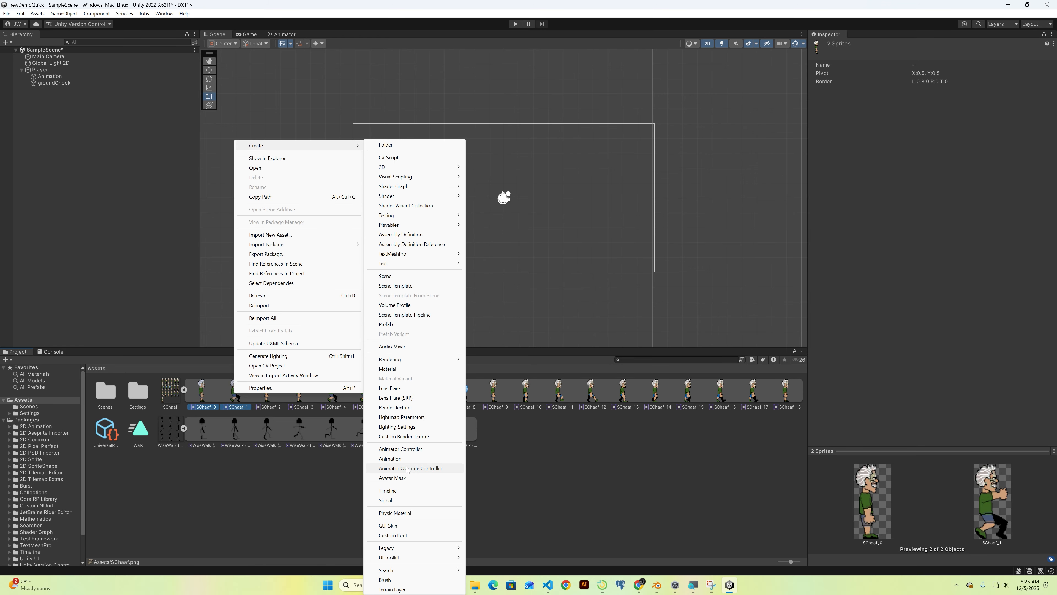
{"action": "left_click", "coordinate": [406, 458]}
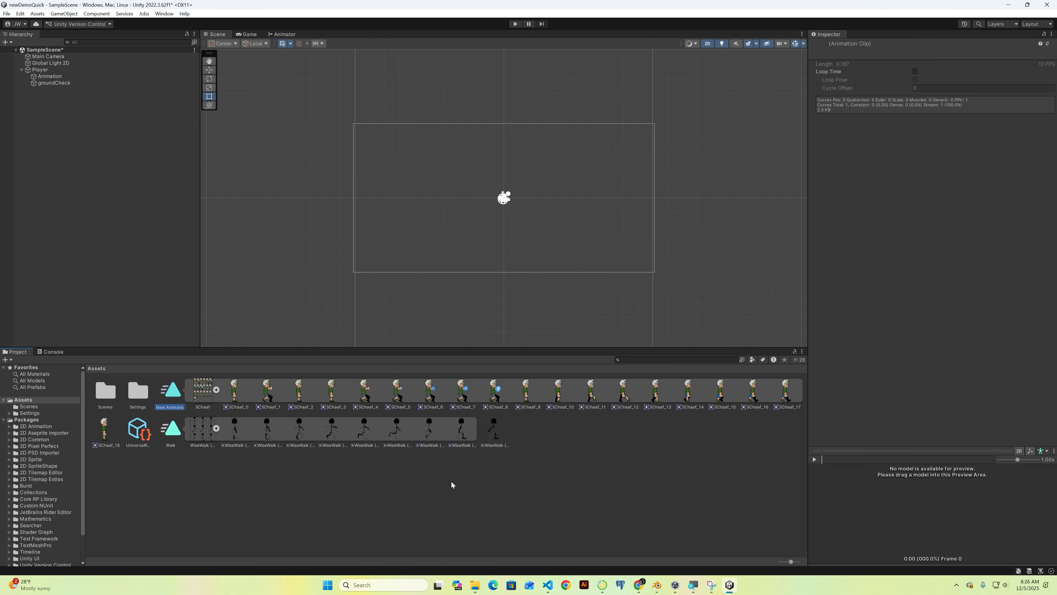
{"action": "type", "text": "Jump"}
{"action": "key", "text": "Return"}
Step: Delete the existing Walk animation clip made from the WiseWalk sprites
{"action": "left_click", "coordinate": [174, 435]}
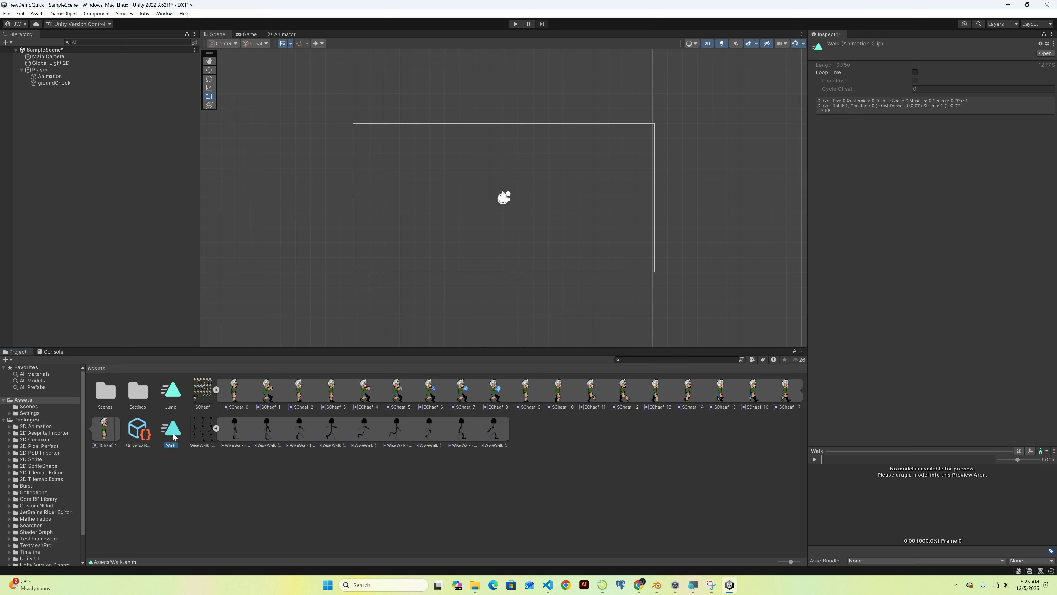
{"action": "key", "text": "Delete"}
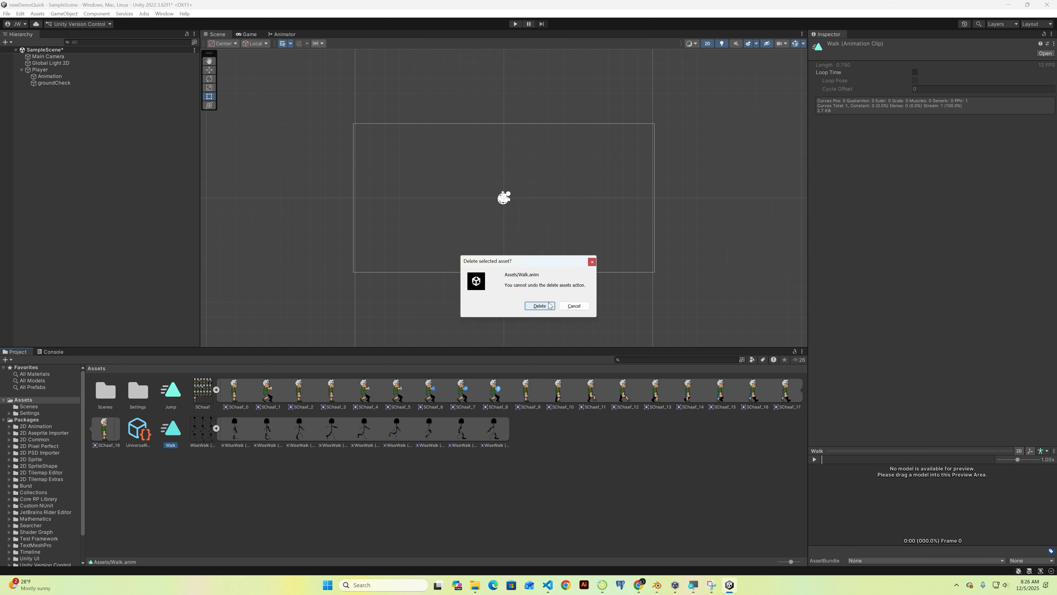
{"action": "left_click", "coordinate": [540, 306]}
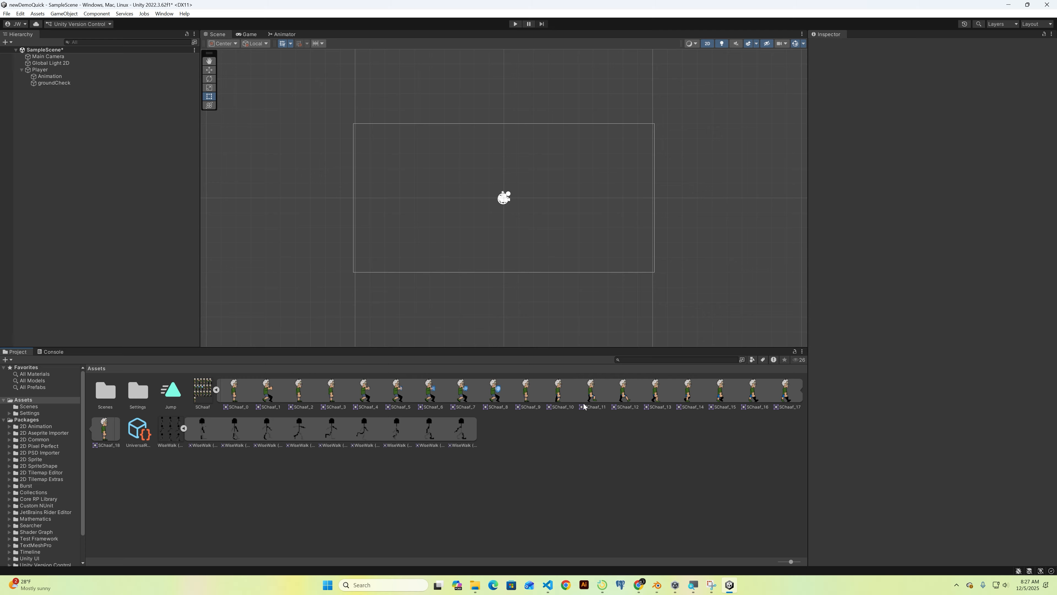
{"action": "left_click", "coordinate": [528, 398]}
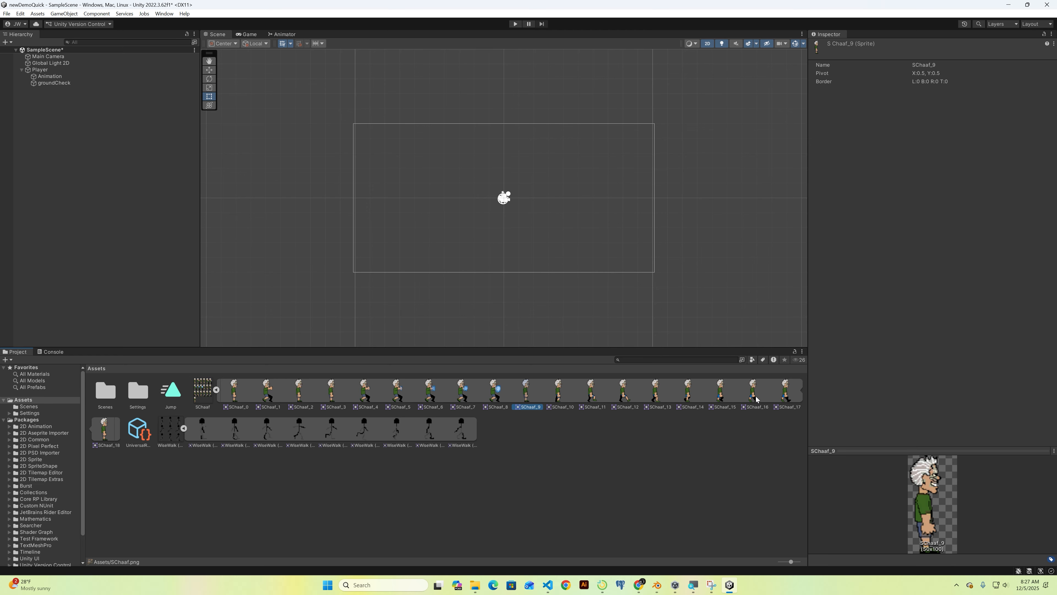
{"action": "left_click", "coordinate": [788, 398], "text": "shift"}
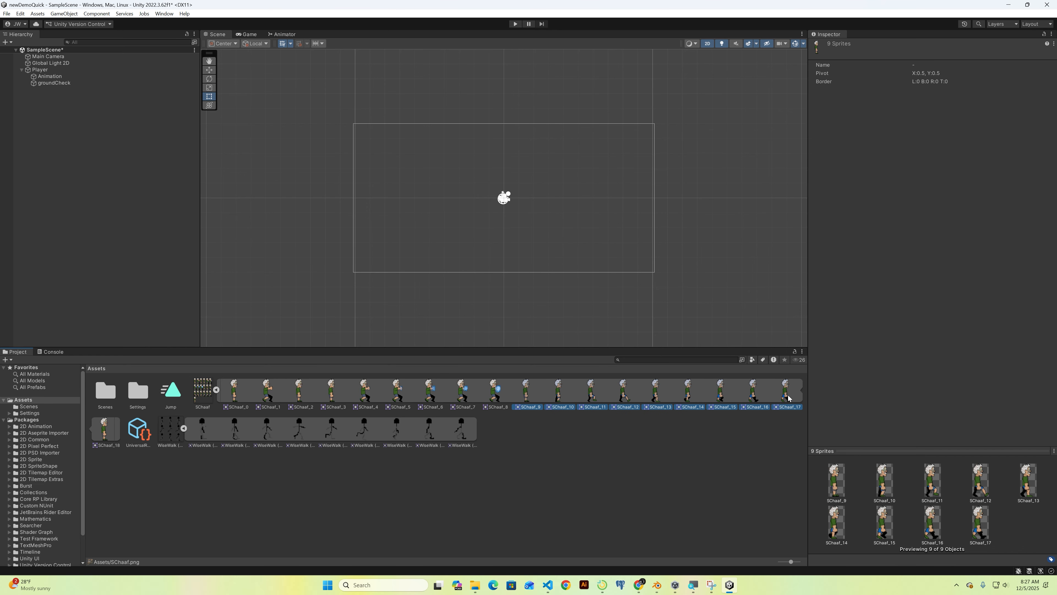
{"action": "right_click", "coordinate": [788, 398]}
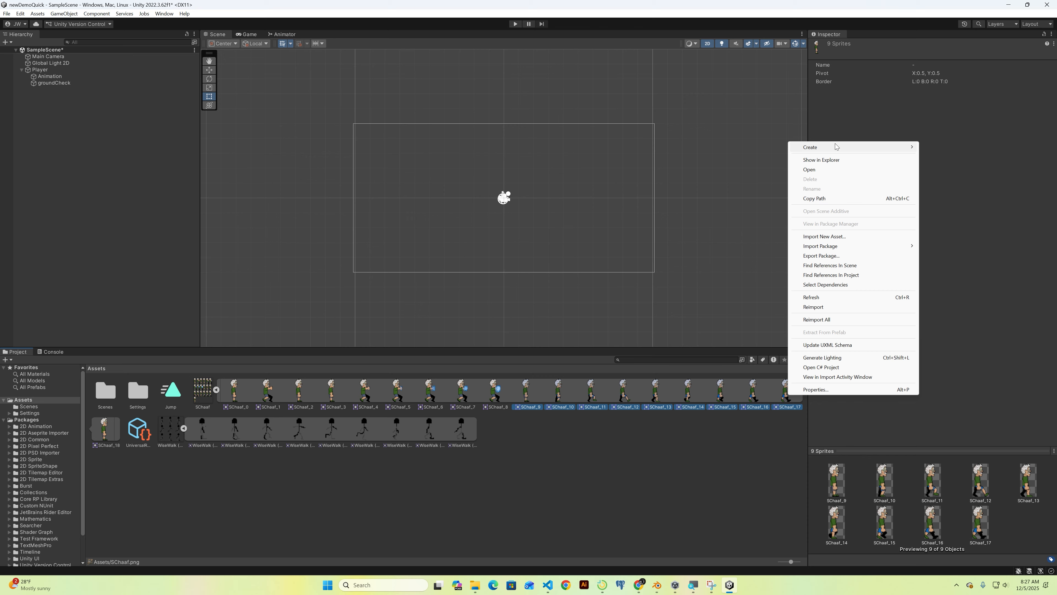
{"action": "mouse_move", "coordinate": [836, 147]}
{"action": "left_click", "coordinate": [720, 432]}
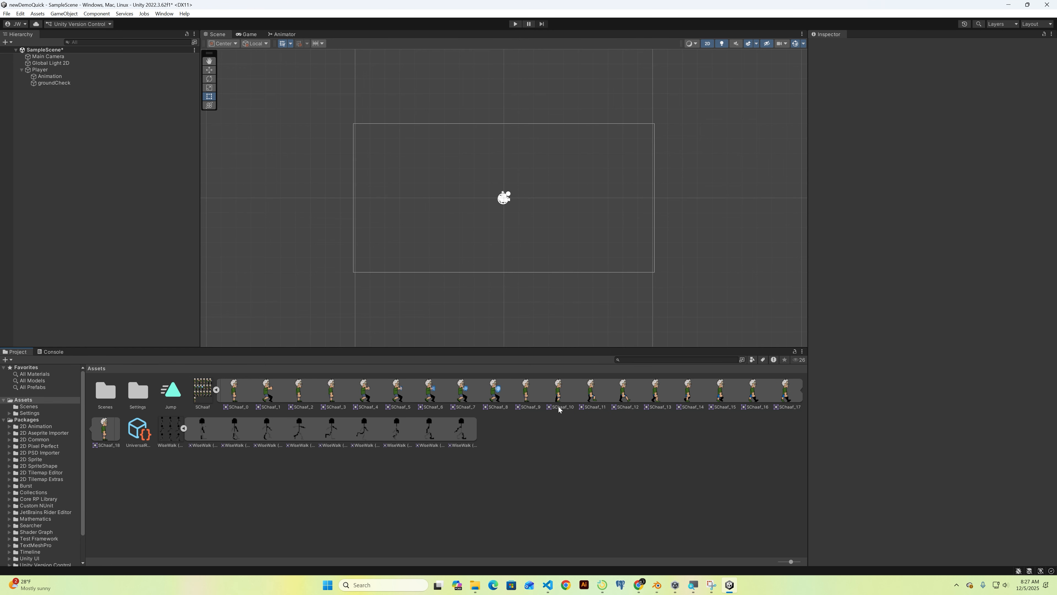
Step: Create an animation clip named Walk from the sprites SChaaf_9 through SChaaf_18
{"action": "left_click", "coordinate": [526, 394]}
{"action": "left_click", "coordinate": [111, 431], "text": "shift"}
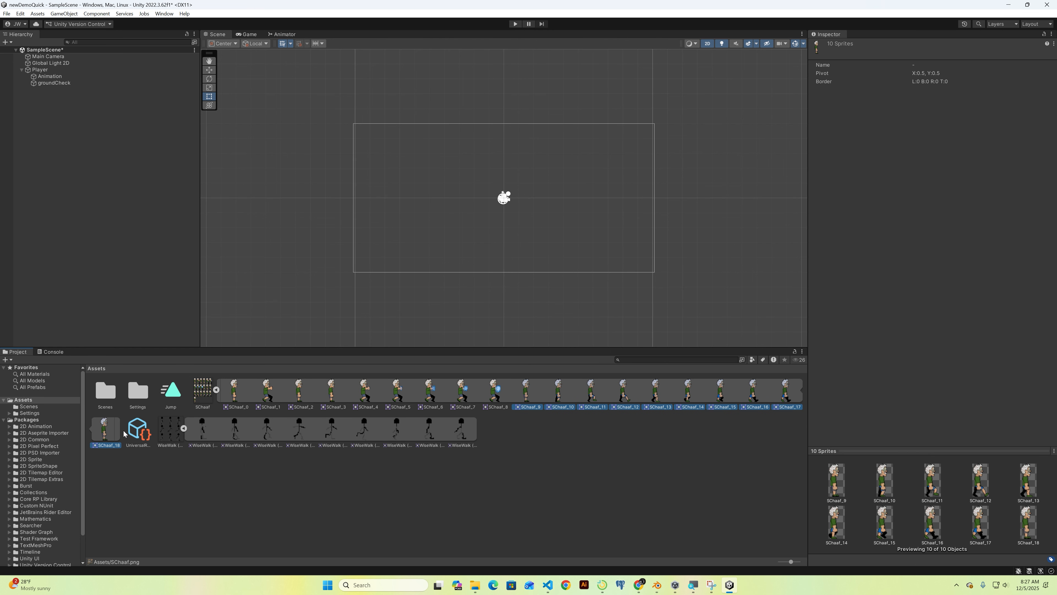
{"action": "right_click", "coordinate": [654, 397]}
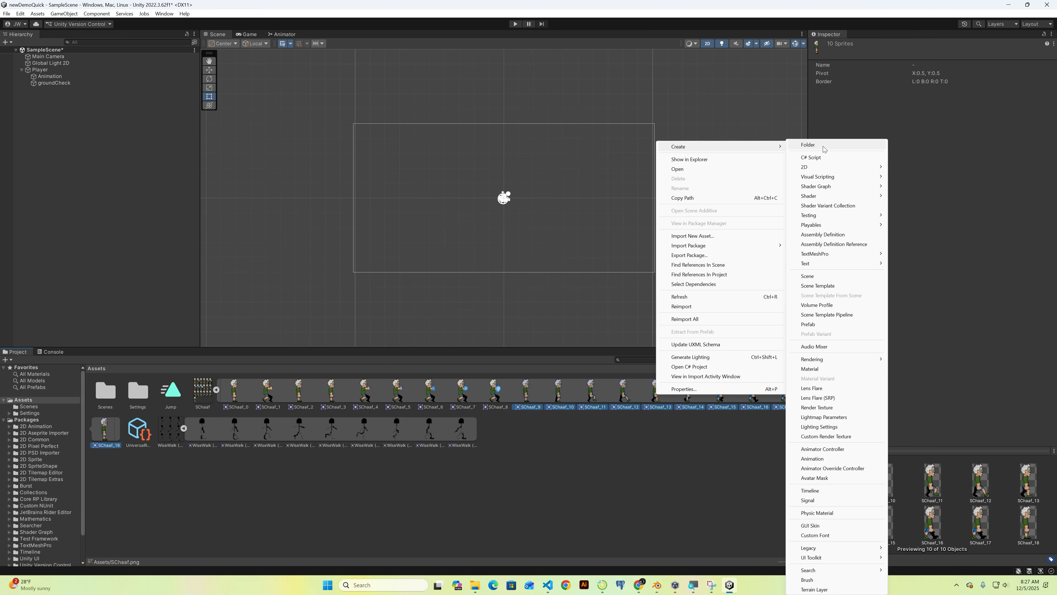
{"action": "mouse_move", "coordinate": [683, 147]}
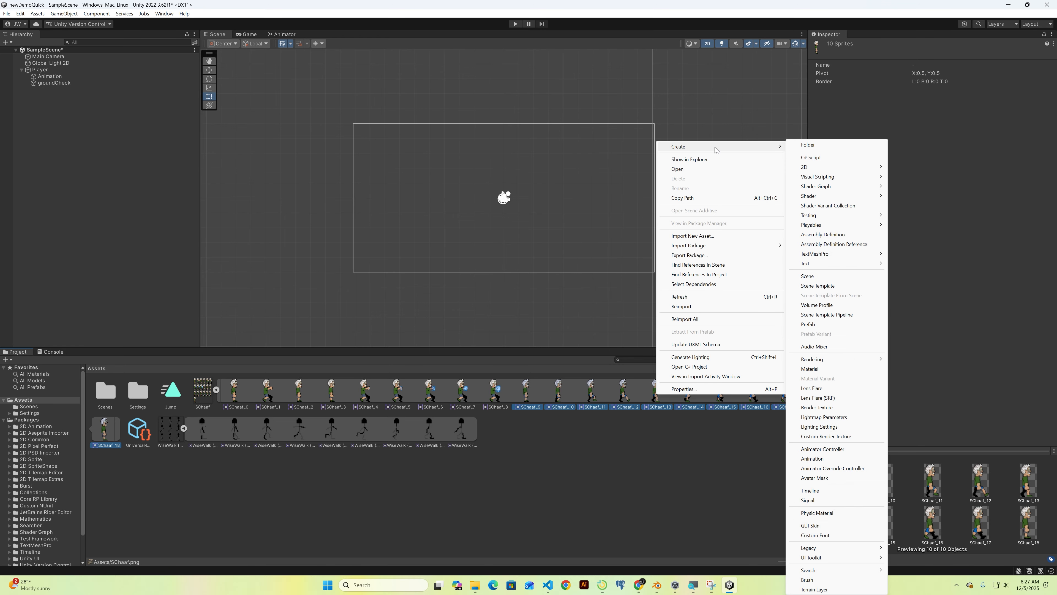
{"action": "left_click", "coordinate": [833, 460]}
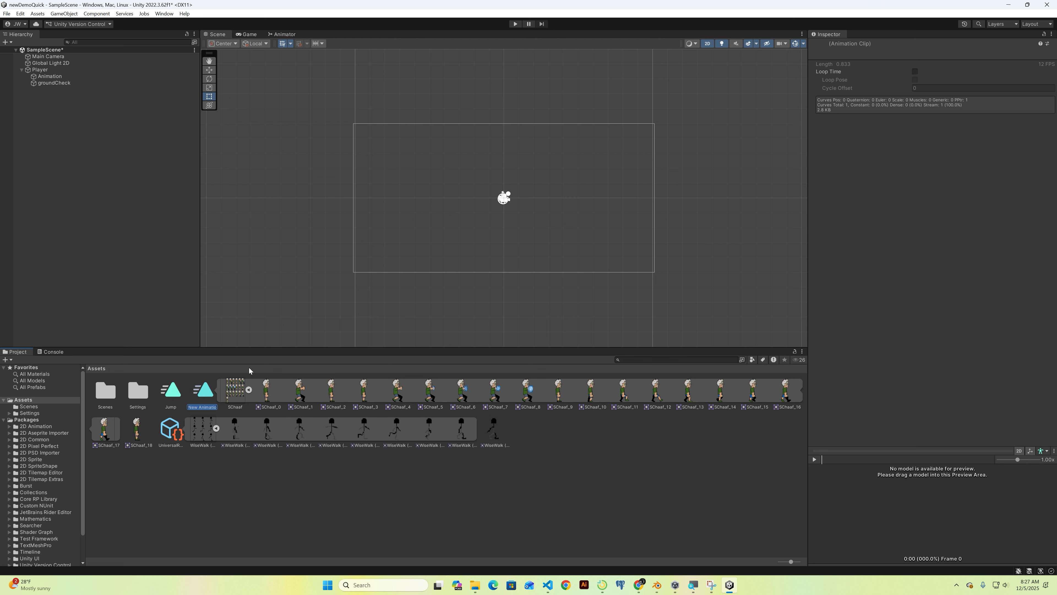
{"action": "type", "text": "Walk"}
{"action": "key", "text": "Return"}
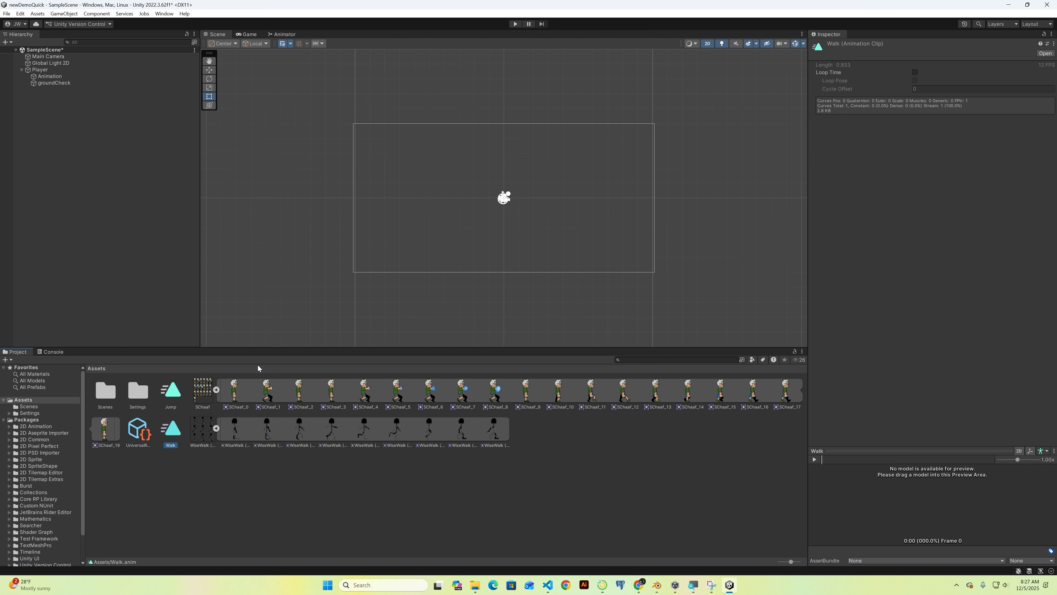
Step: Create an animation clip named fall from the sprite SChaaf_1 and save the scene
{"action": "left_click", "coordinate": [267, 395]}
{"action": "right_click", "coordinate": [267, 394]}
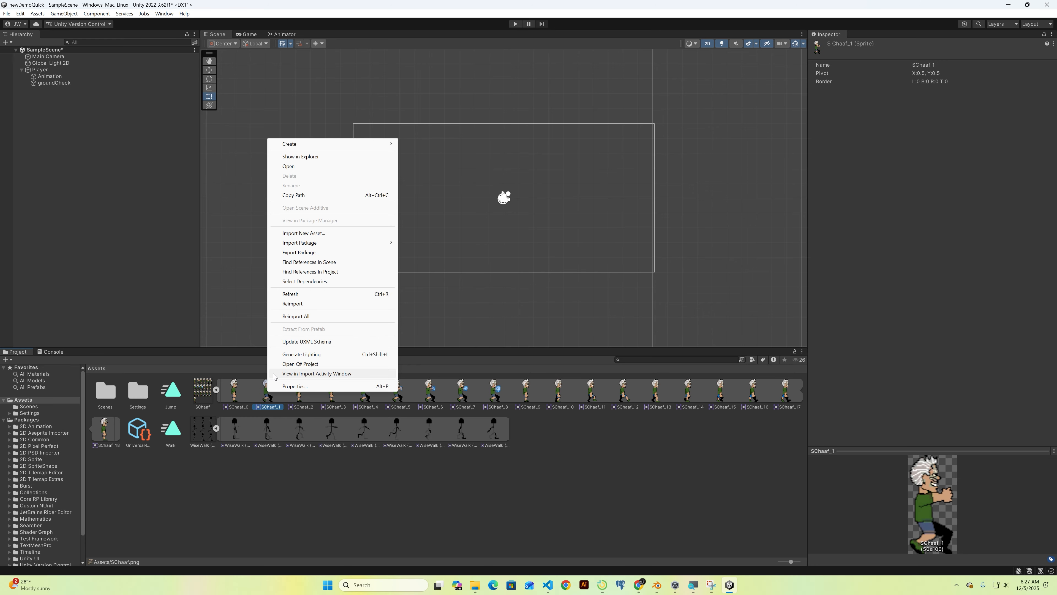
{"action": "mouse_move", "coordinate": [328, 146]}
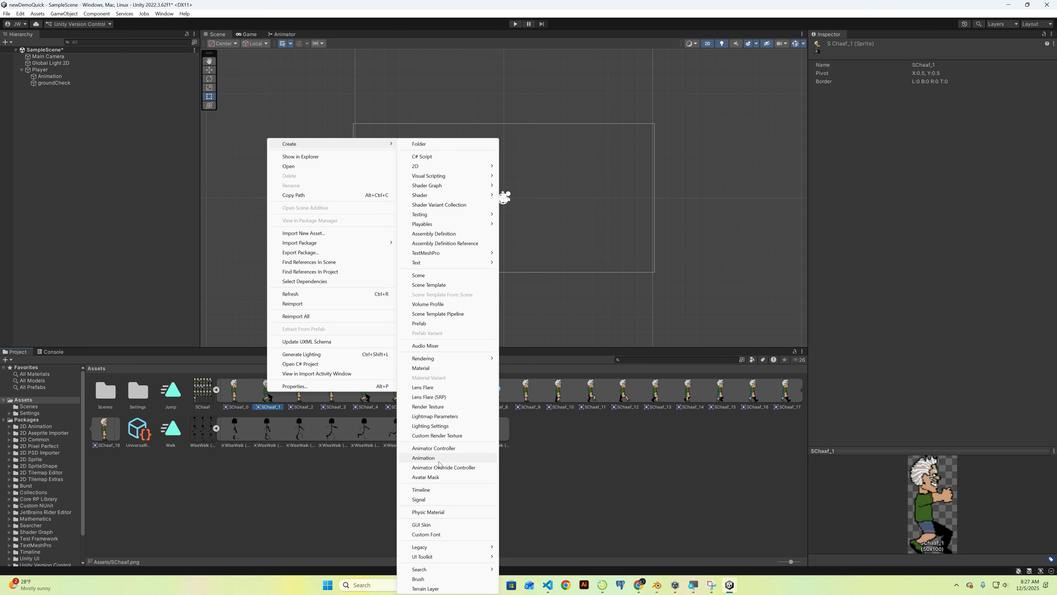
{"action": "left_click", "coordinate": [423, 457]}
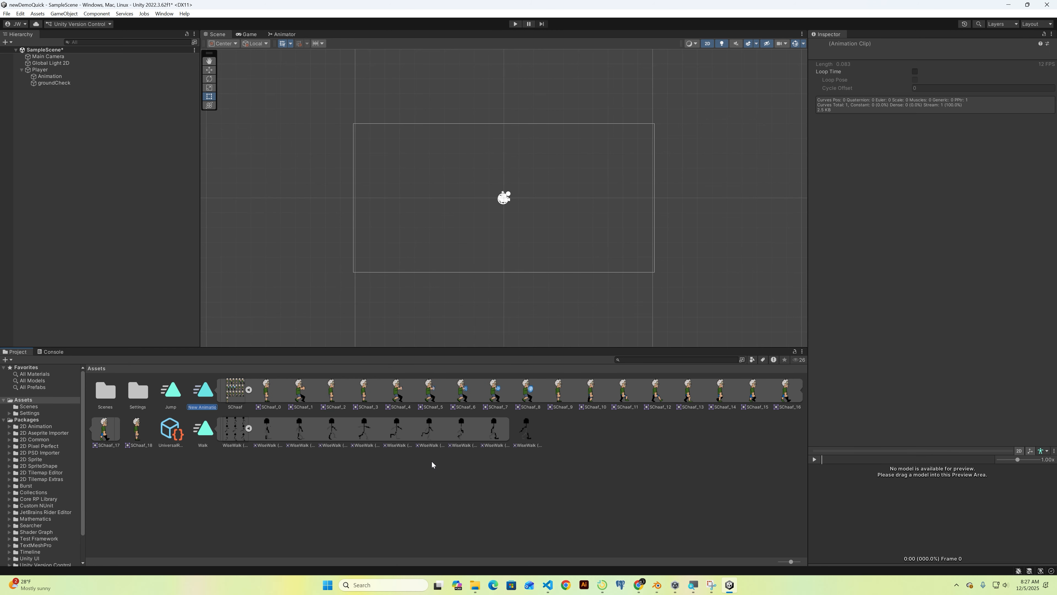
{"action": "type", "text": "fall"}
{"action": "key", "text": "Return"}
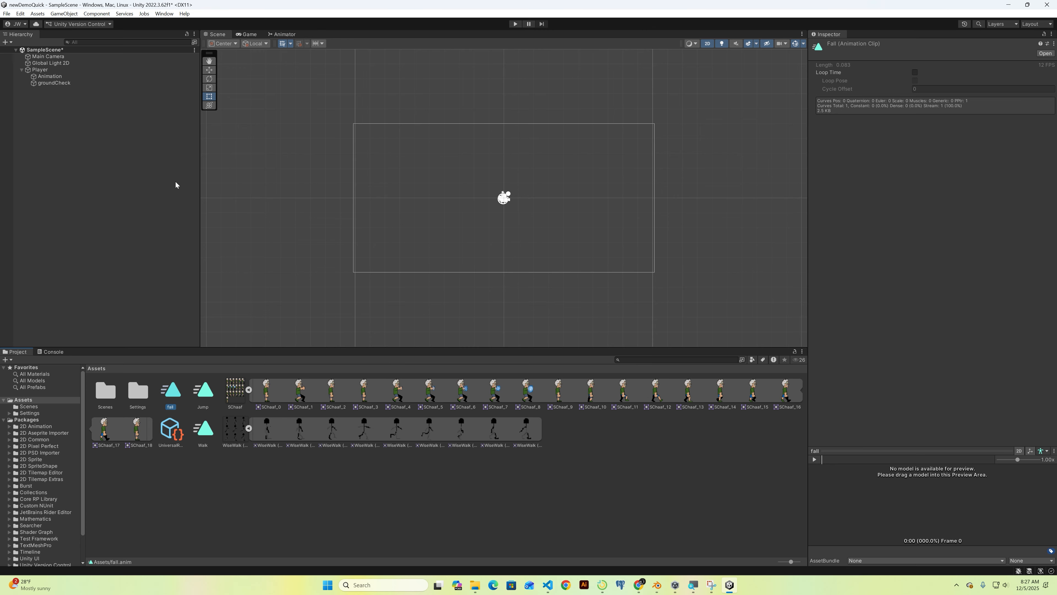
{"action": "left_click", "coordinate": [6, 13]}
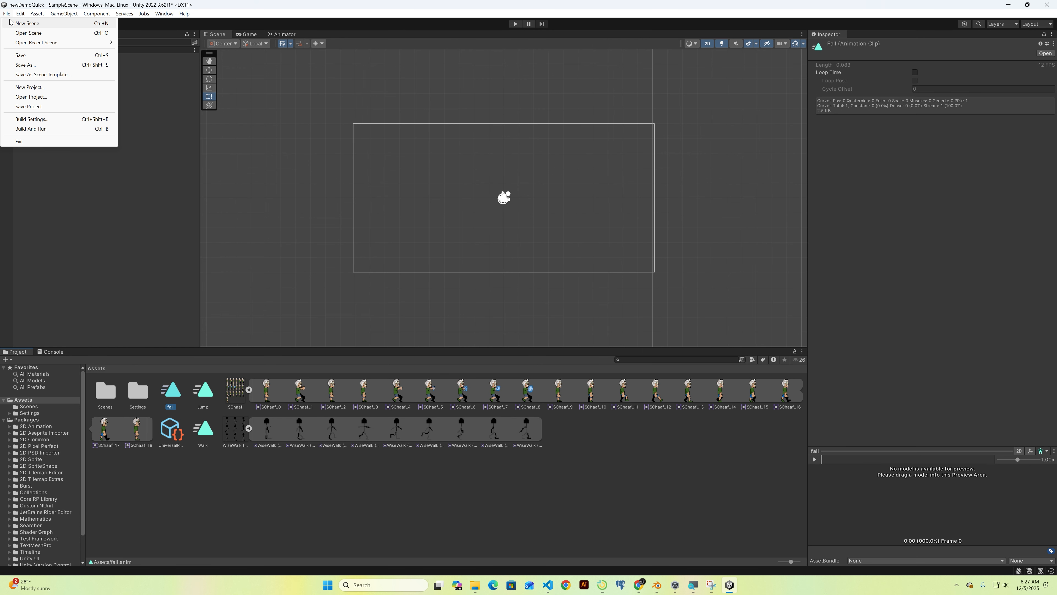
{"action": "left_click", "coordinate": [25, 56]}
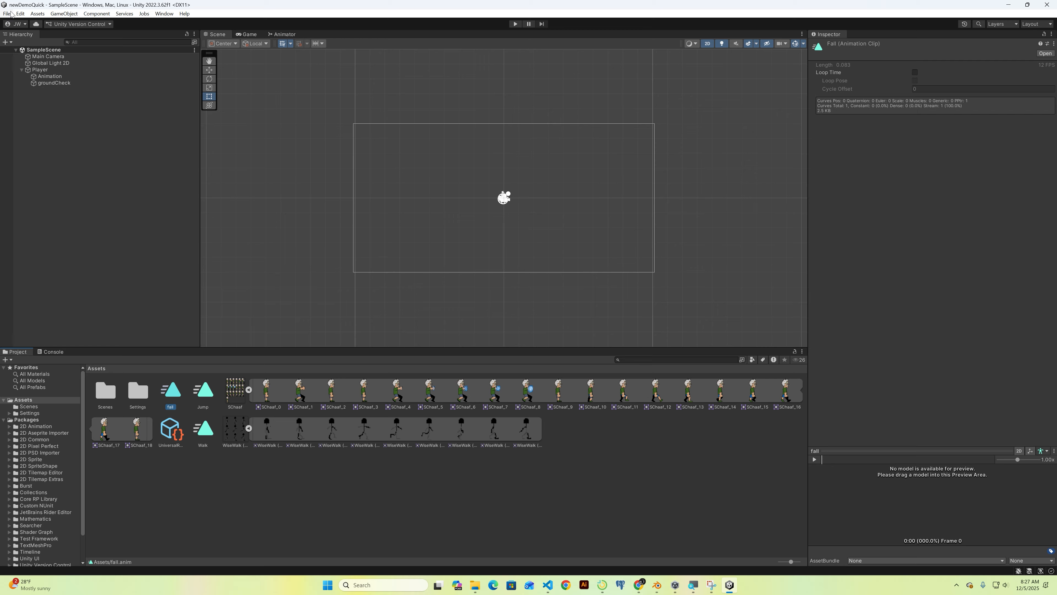
Step: Install the Input System package from the Unity Registry and enable its native backends with an editor restart
{"action": "left_click", "coordinate": [164, 14]}
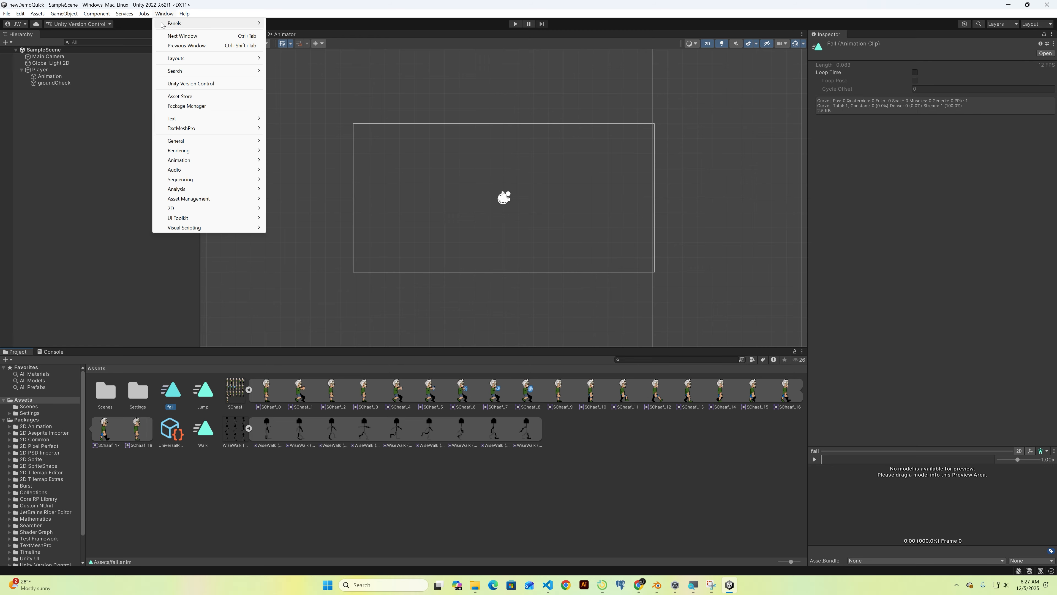
{"action": "left_click", "coordinate": [177, 108]}
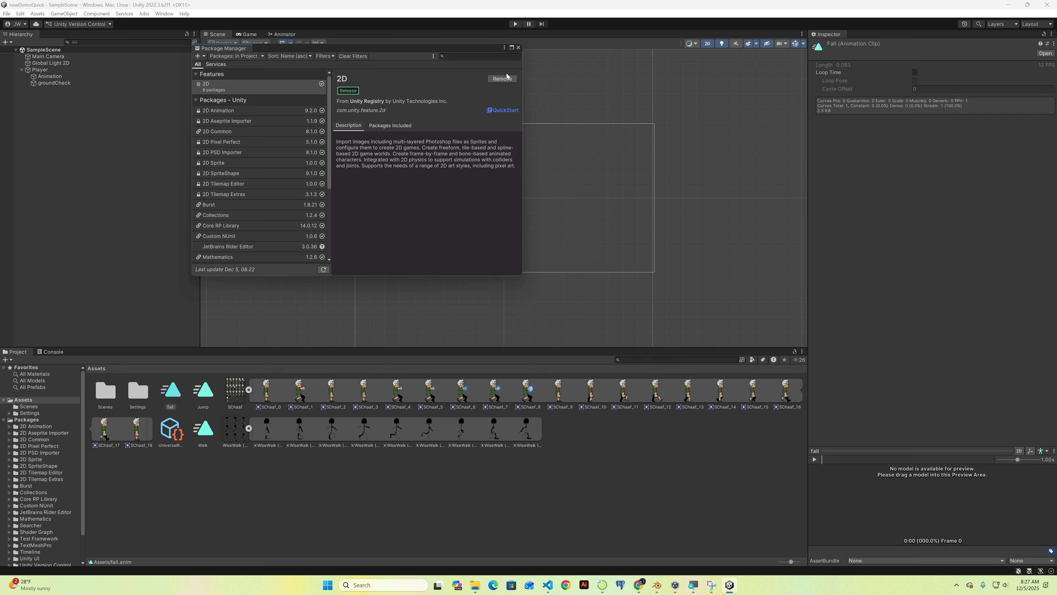
{"action": "left_click", "coordinate": [243, 57]}
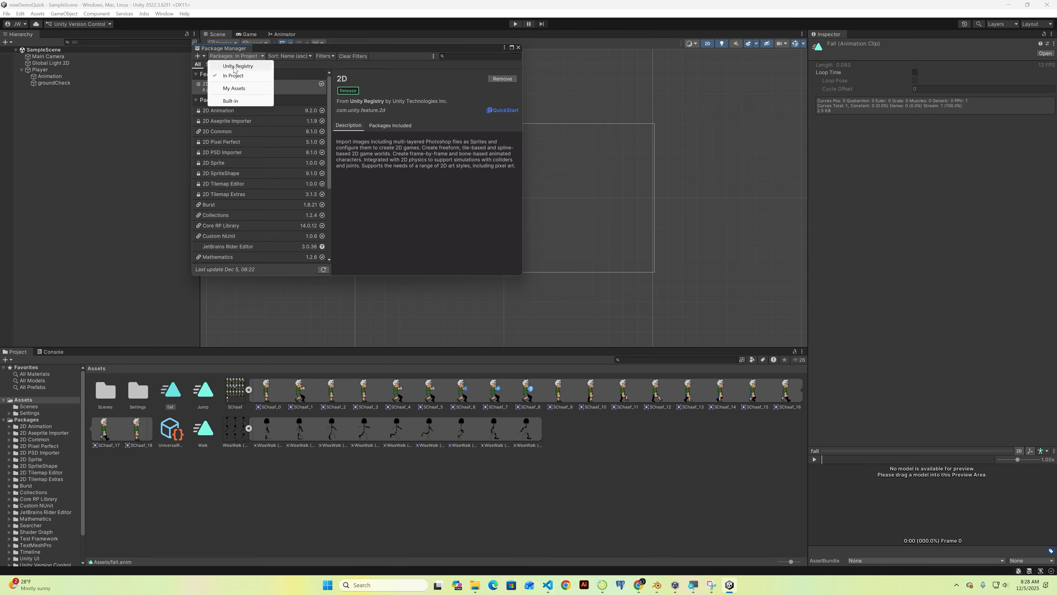
{"action": "left_click", "coordinate": [235, 65]}
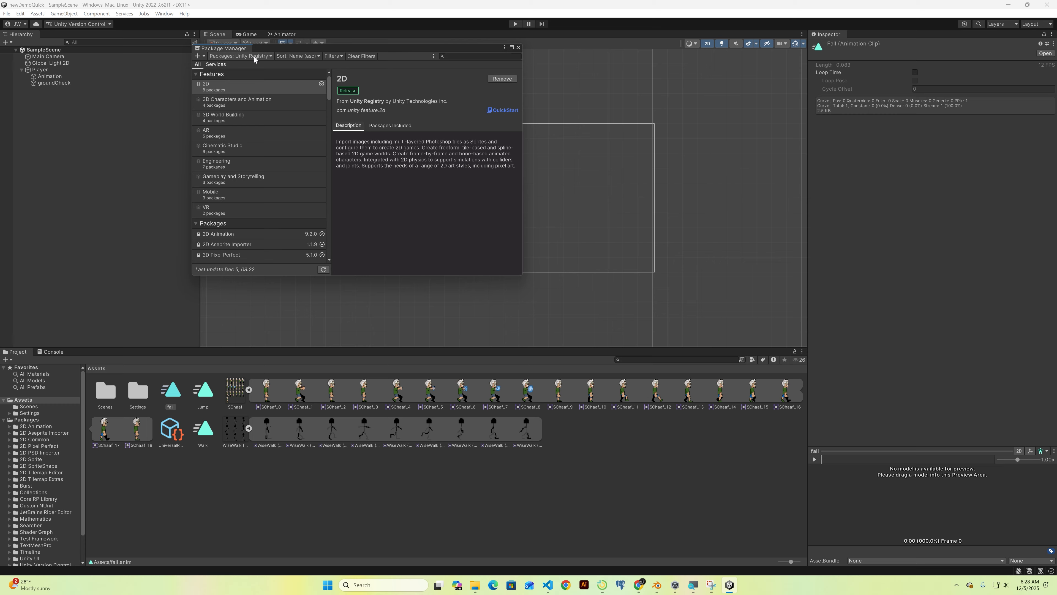
{"action": "left_click", "coordinate": [491, 56]}
{"action": "type", "text": "input"}
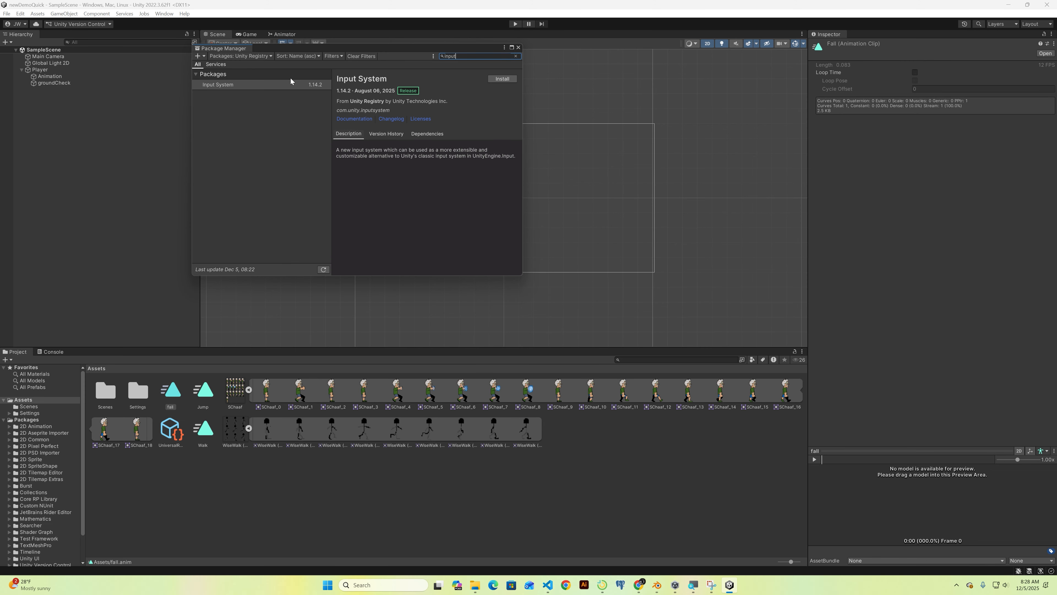
{"action": "left_click", "coordinate": [505, 79]}
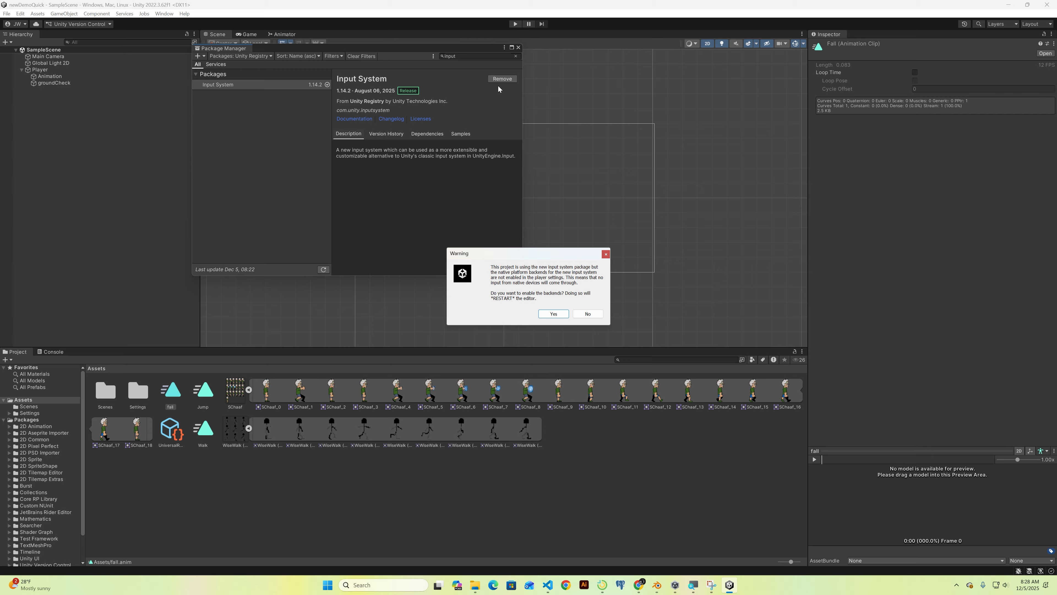
{"action": "left_click", "coordinate": [562, 315]}
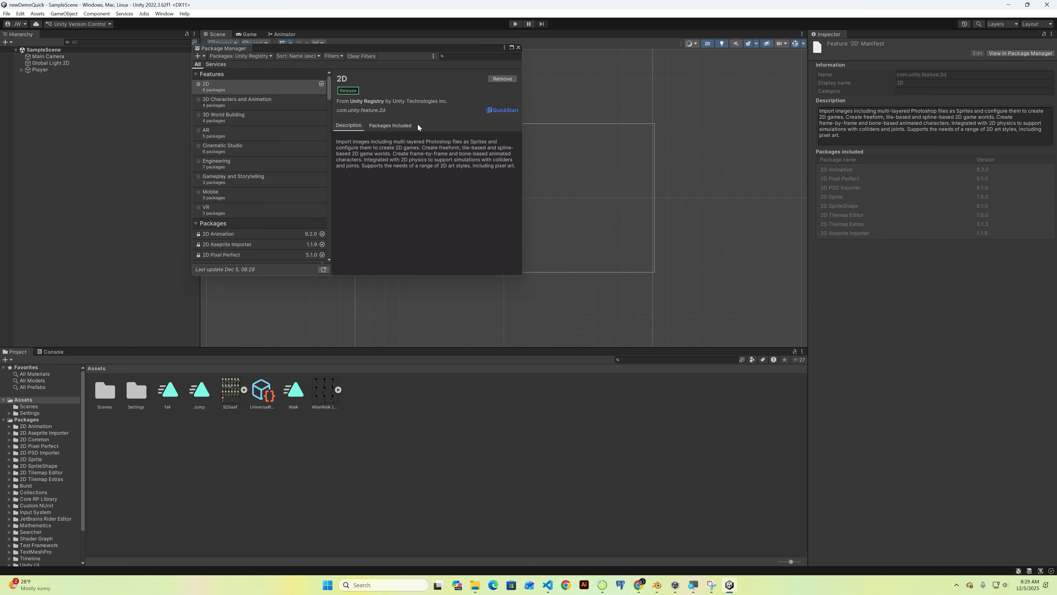
Step: Search the Unity Registry for 2d packages, check the installation status of the individual 2D packages, and close the Package Manager
{"action": "left_click", "coordinate": [459, 55]}
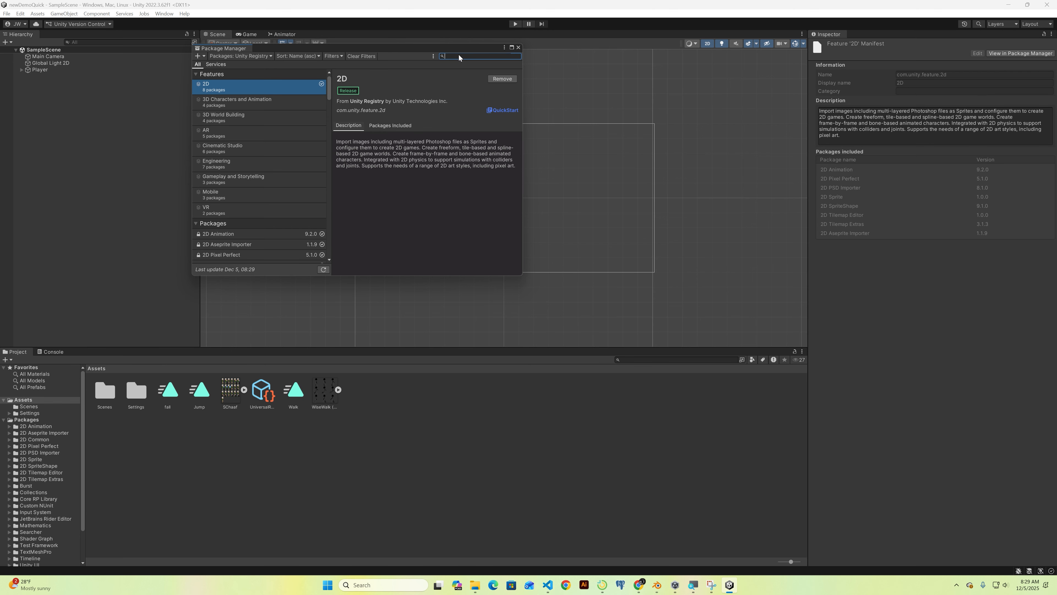
{"action": "type", "text": "2d"}
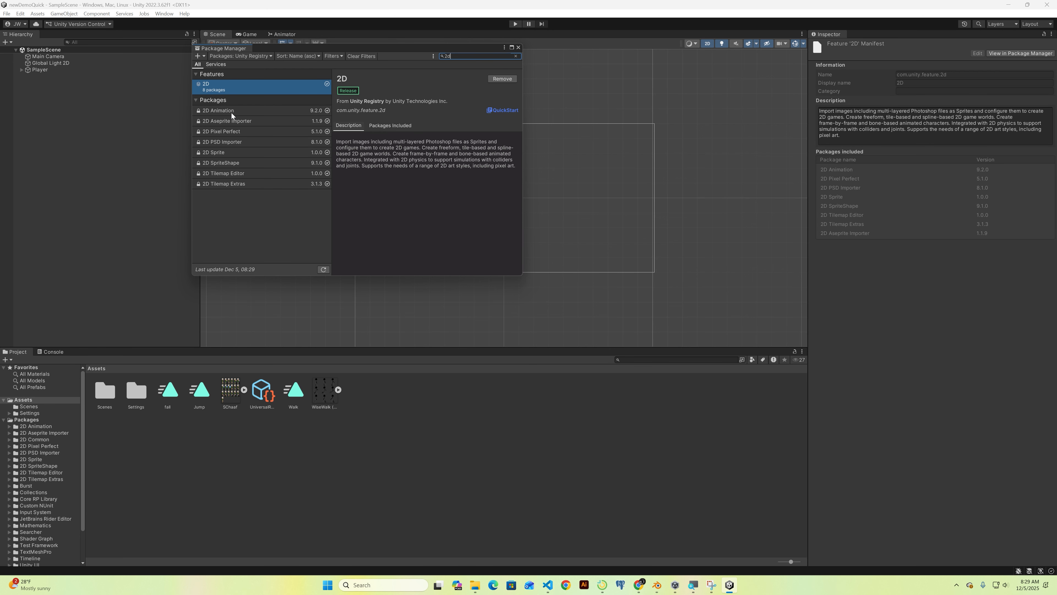
{"action": "left_click", "coordinate": [232, 109]}
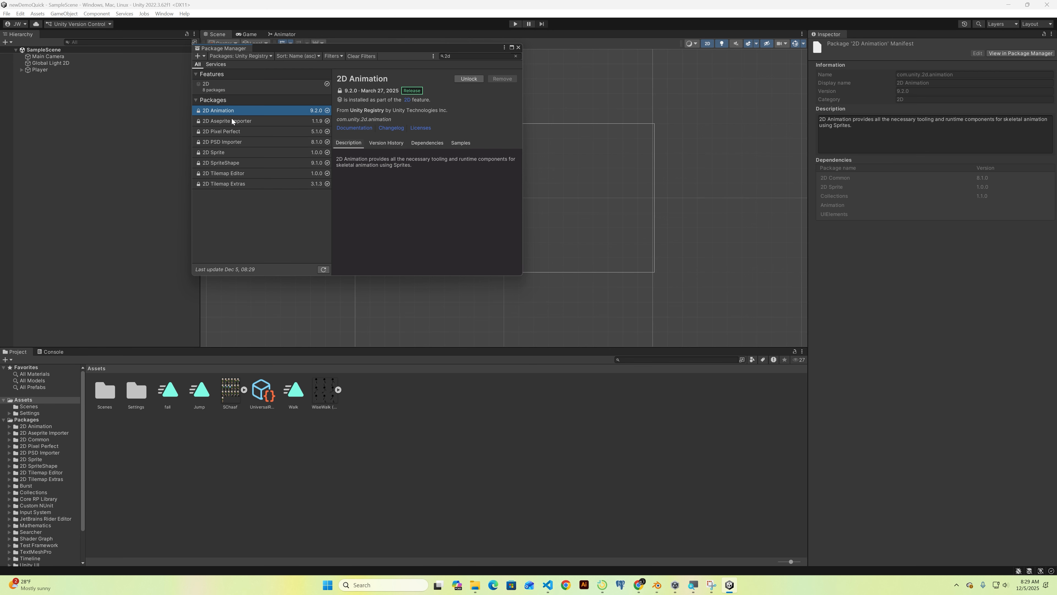
{"action": "left_click", "coordinate": [234, 125]}
{"action": "left_click", "coordinate": [233, 129]}
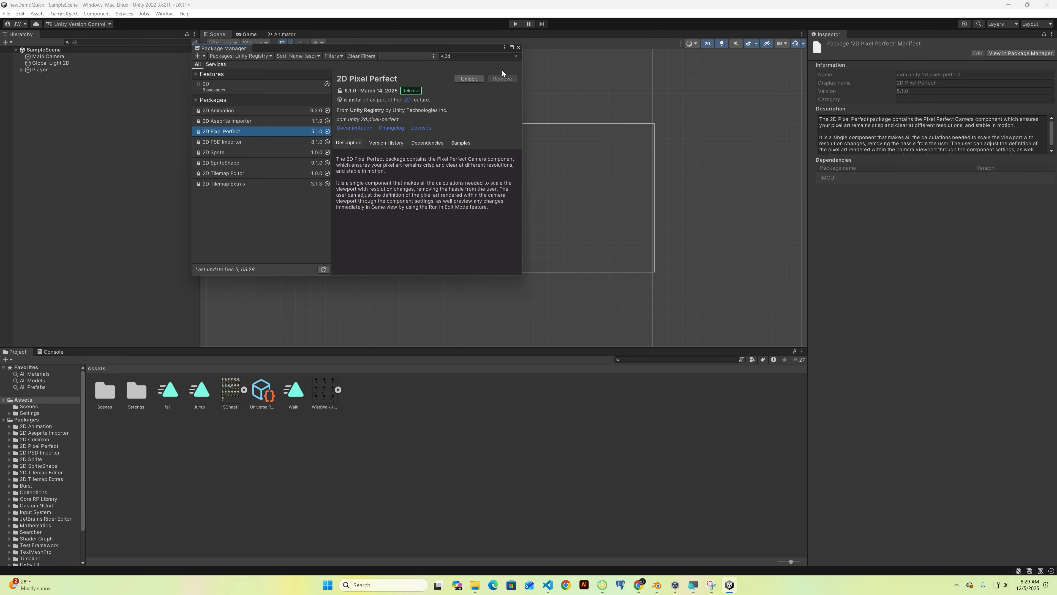
{"action": "left_click", "coordinate": [227, 141]}
{"action": "left_click", "coordinate": [231, 153]}
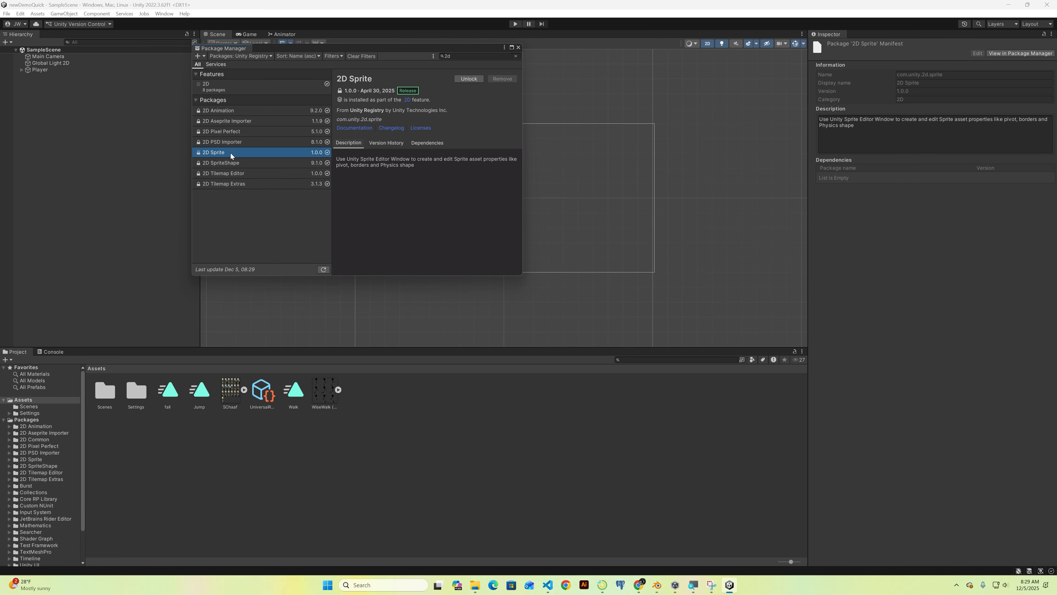
{"action": "left_click", "coordinate": [232, 164]}
{"action": "left_click", "coordinate": [235, 174]}
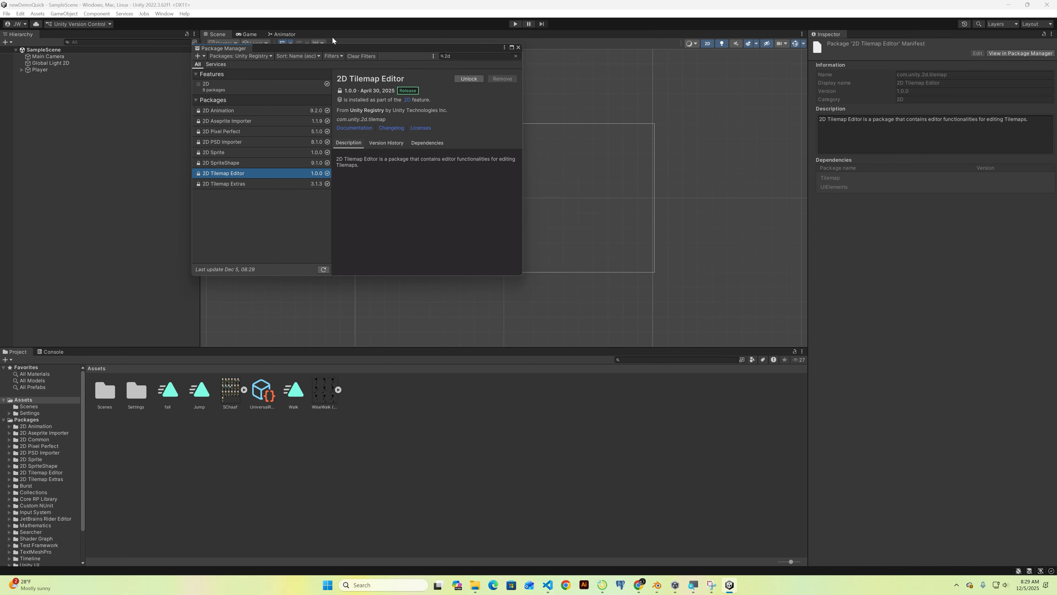
{"action": "left_click", "coordinate": [518, 47]}
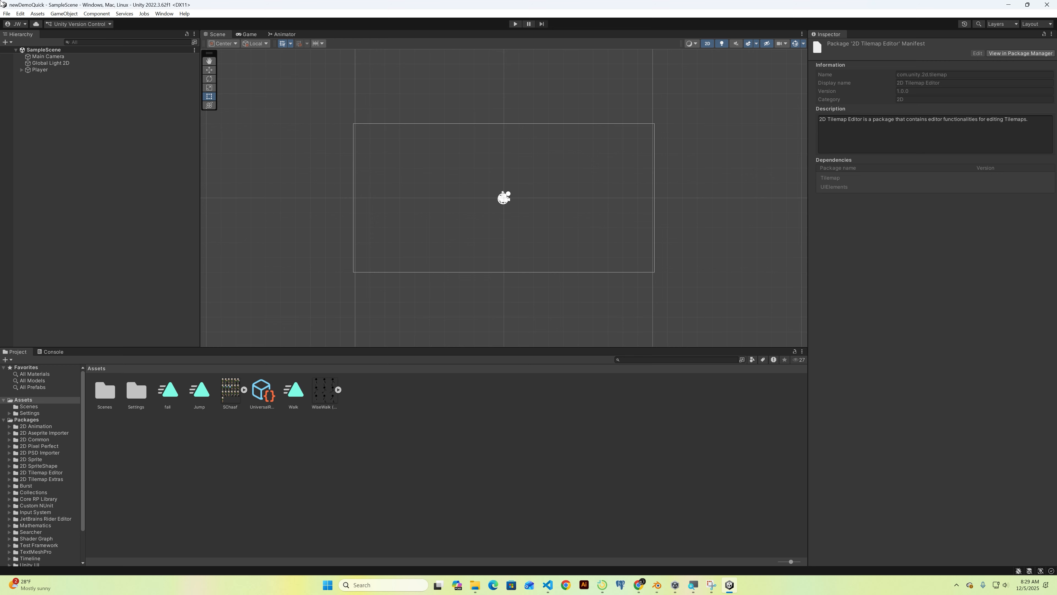
Step: Set the External Script Editor preference to Visual Studio Code [1.106.2]
{"action": "left_click", "coordinate": [22, 13]}
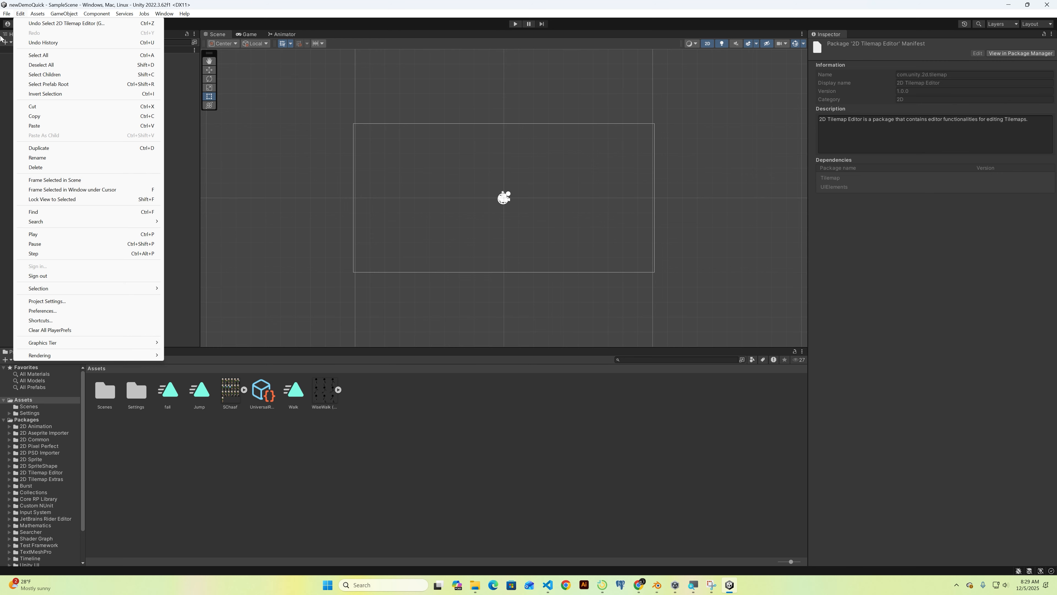
{"action": "left_click", "coordinate": [43, 310]}
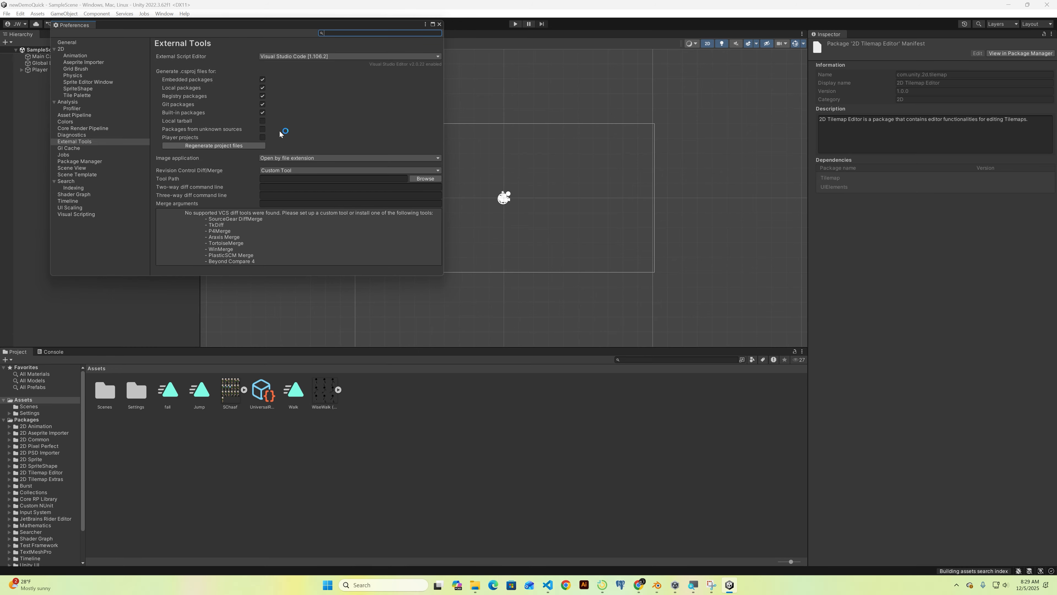
{"action": "left_click", "coordinate": [326, 57]}
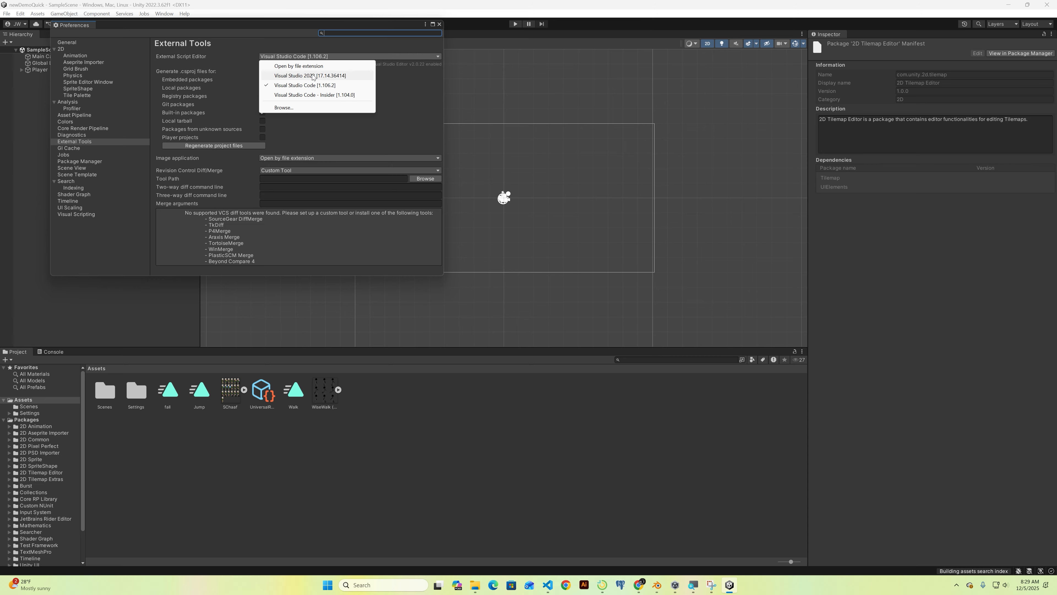
{"action": "left_click", "coordinate": [326, 86]}
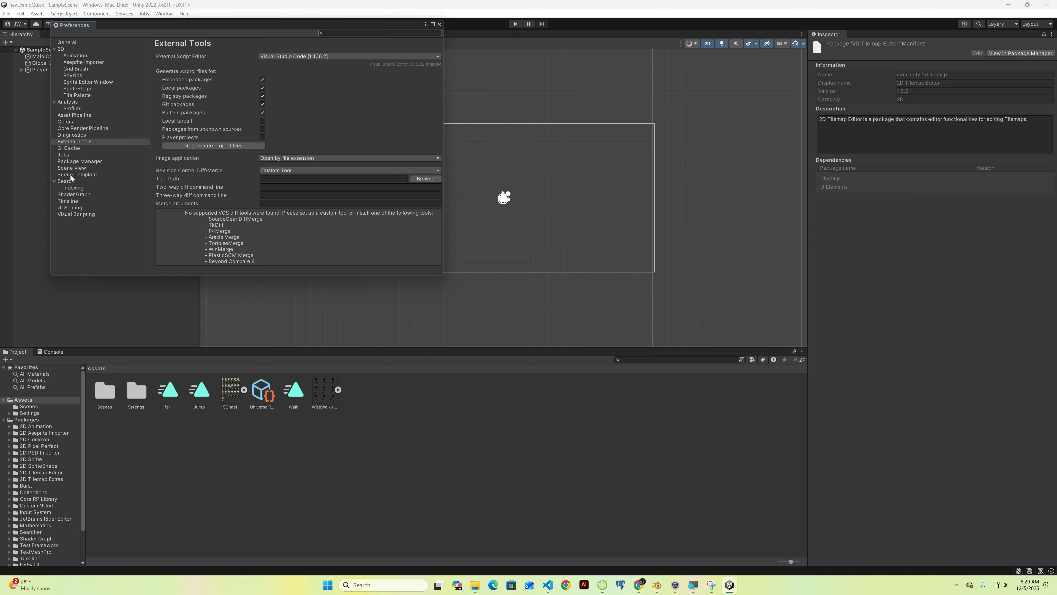
Step: Look through the Package Manager, 2D and Analysis preference pages, and close the Preferences window
{"action": "left_click", "coordinate": [78, 162]}
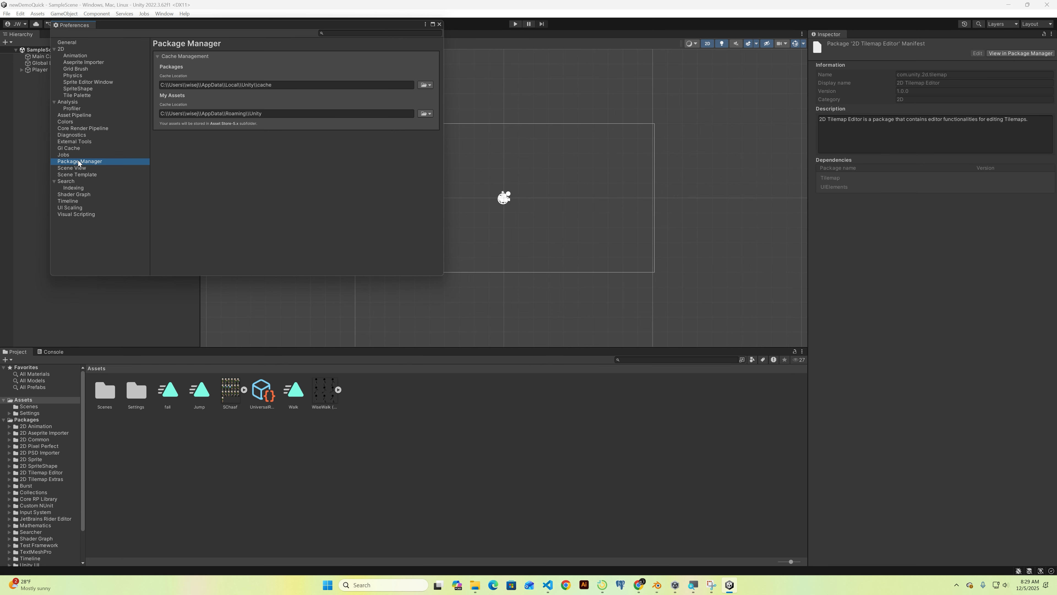
{"action": "left_click", "coordinate": [80, 95]}
{"action": "left_click", "coordinate": [80, 88]}
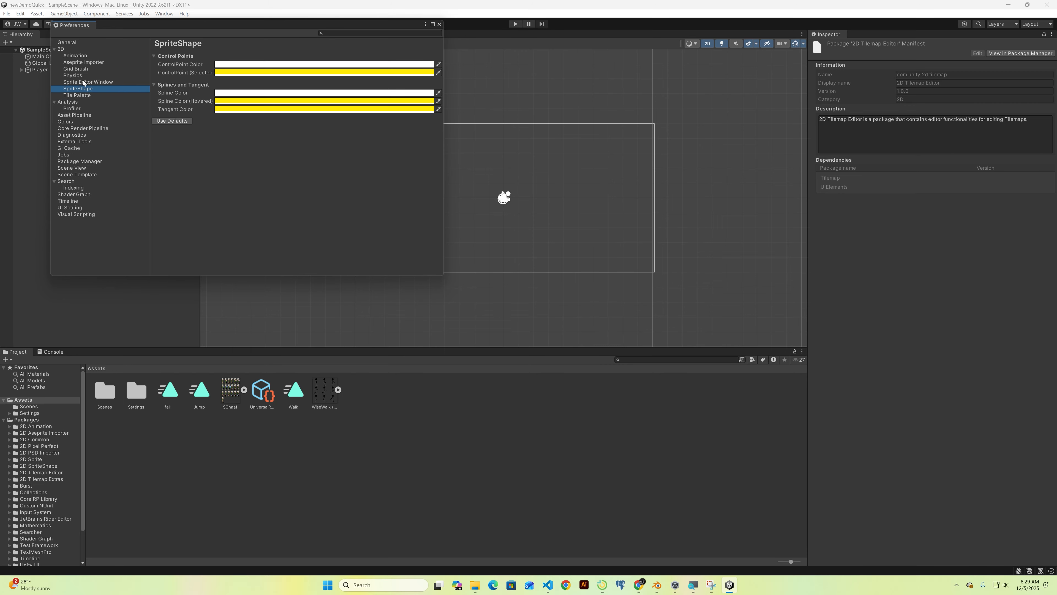
{"action": "left_click", "coordinate": [81, 64]}
{"action": "left_click", "coordinate": [77, 107]}
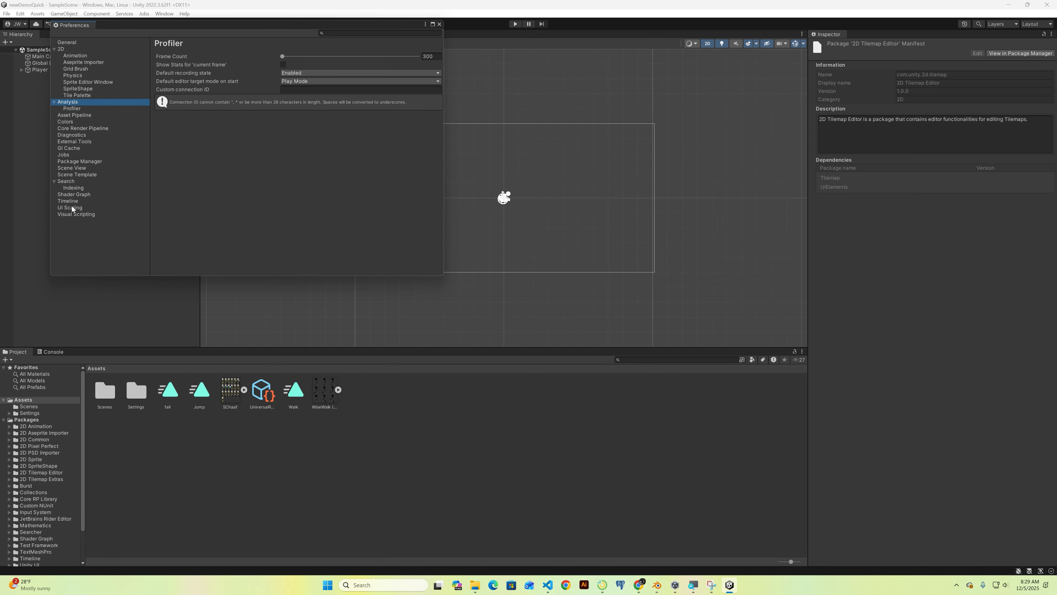
{"action": "left_click", "coordinate": [440, 23]}
Step: Open the Player page of the Project Settings and look through its Other Settings section
{"action": "left_click", "coordinate": [21, 14]}
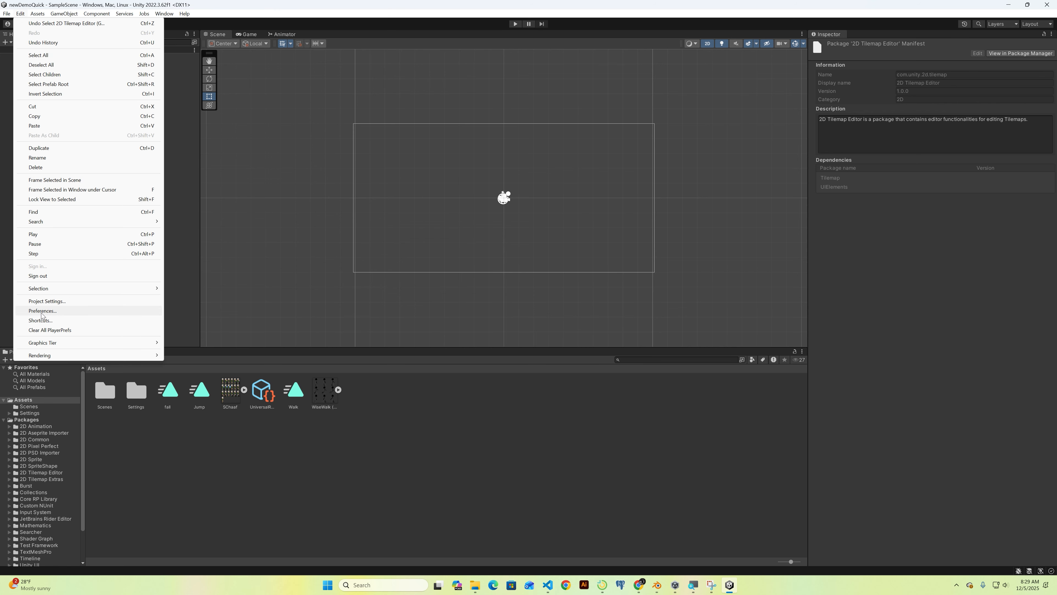
{"action": "left_click", "coordinate": [46, 301]}
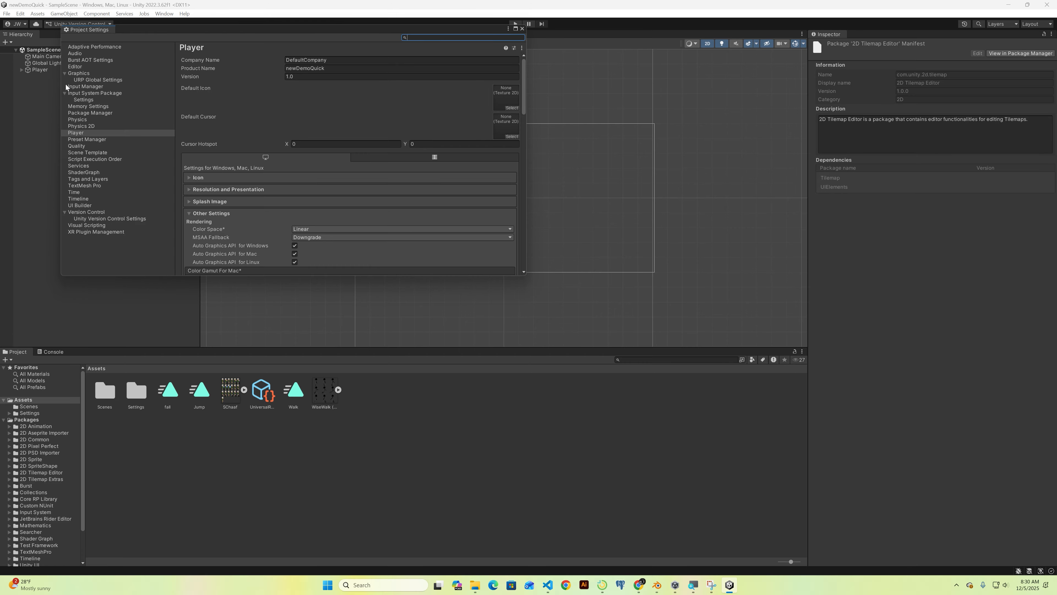
{"action": "left_click", "coordinate": [75, 133]}
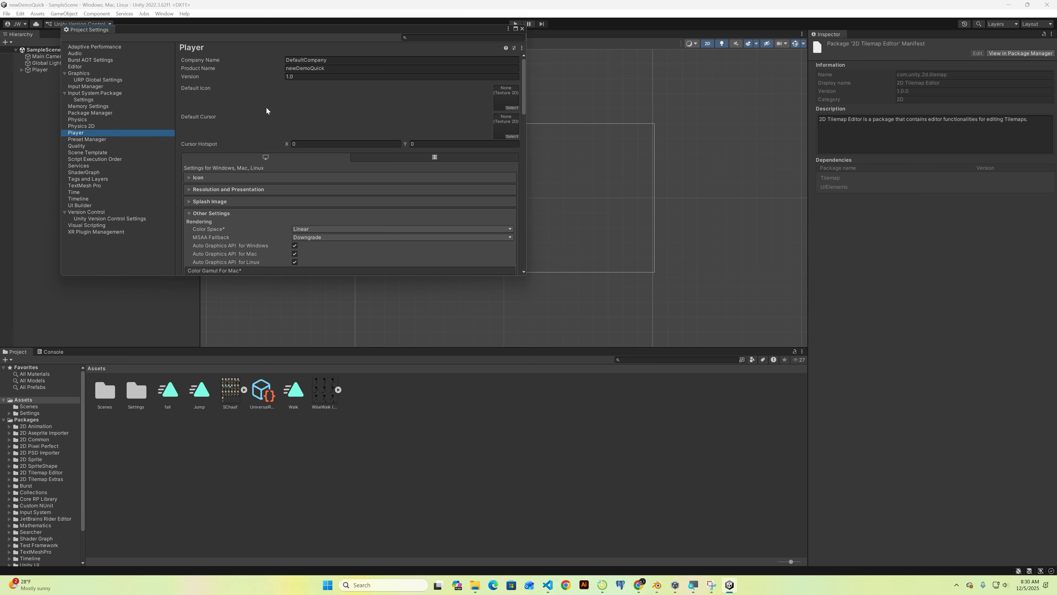
{"action": "scroll", "coordinate": [210, 252], "scroll_direction": "down", "scroll_amount": 10}
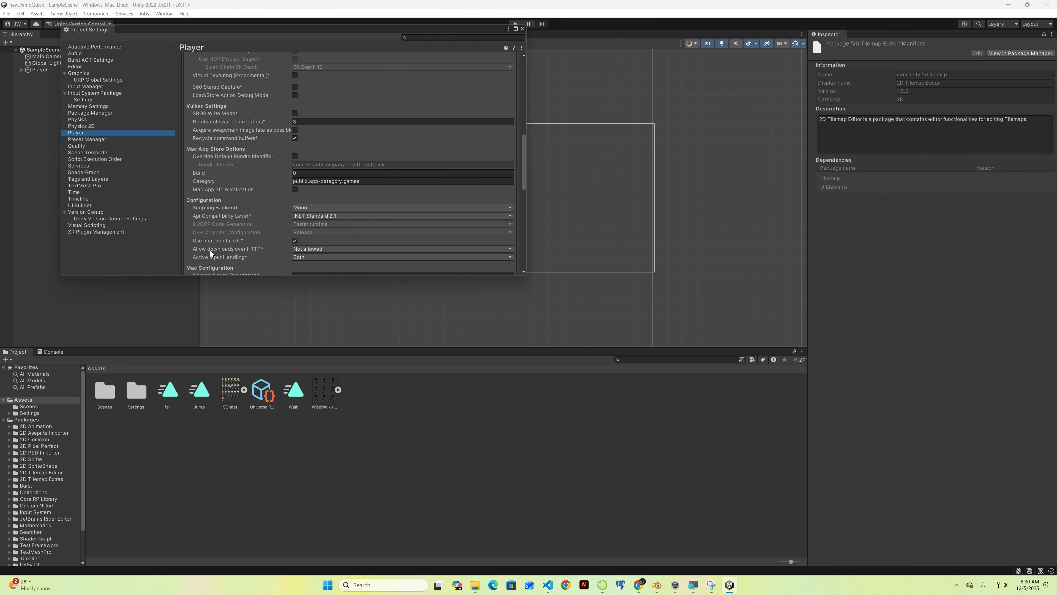
{"action": "scroll", "coordinate": [210, 253], "scroll_direction": "down", "scroll_amount": 5}
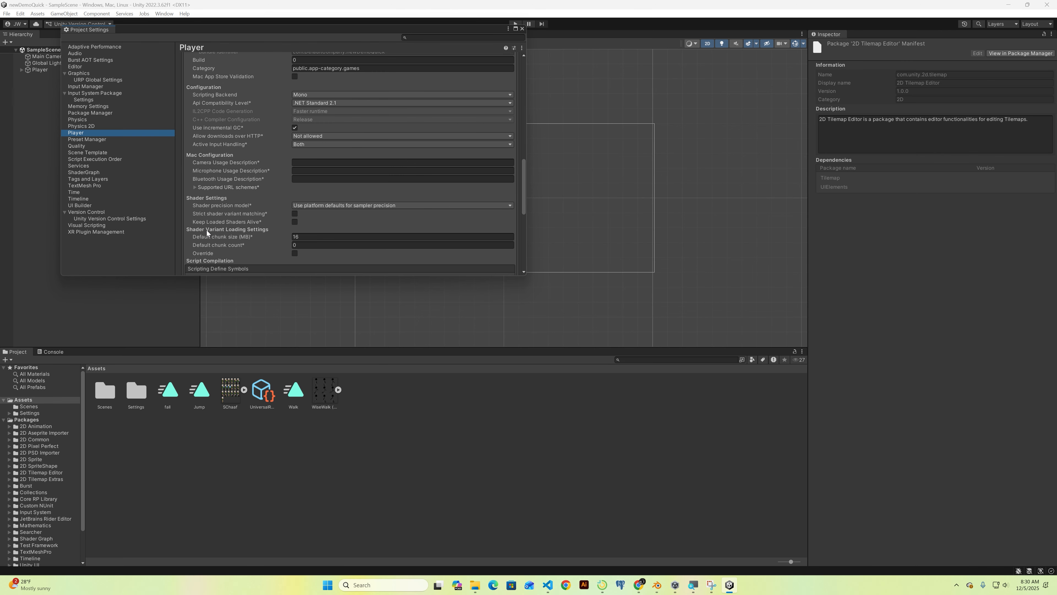
{"action": "scroll", "coordinate": [207, 230], "scroll_direction": "up", "scroll_amount": 10}
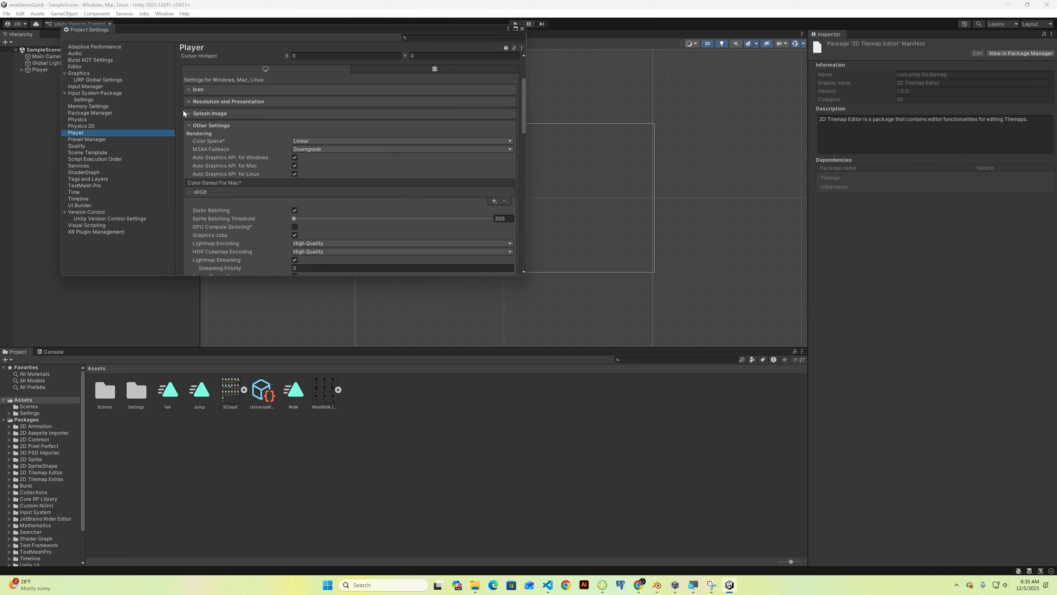
Step: Set Active Input Handling to Both in the Configuration part of the Player's Other Settings
{"action": "left_click", "coordinate": [196, 126]}
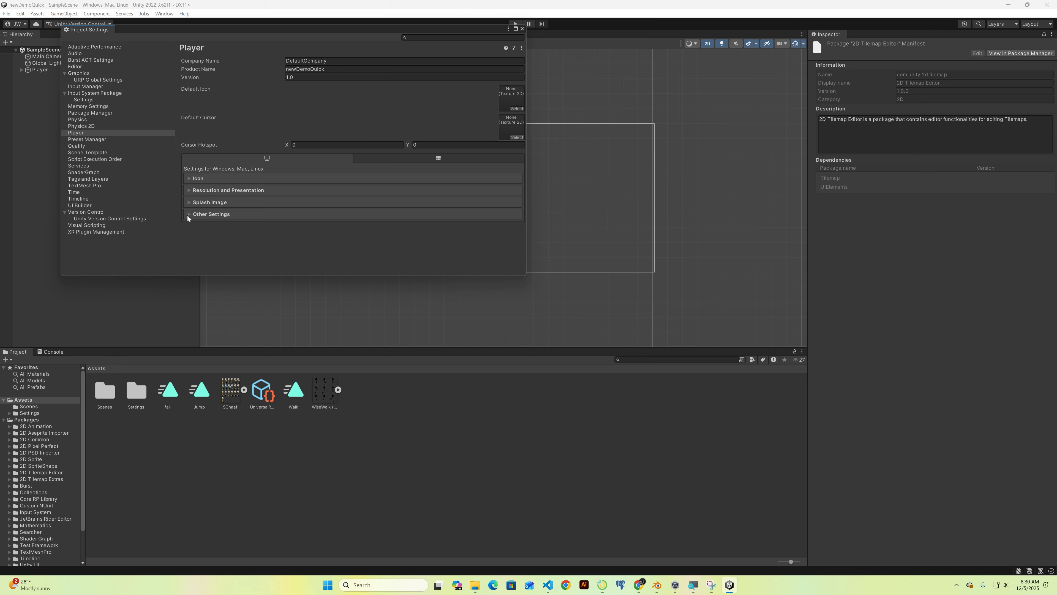
{"action": "left_click", "coordinate": [189, 215]}
{"action": "scroll", "coordinate": [221, 227], "scroll_direction": "down", "scroll_amount": 6}
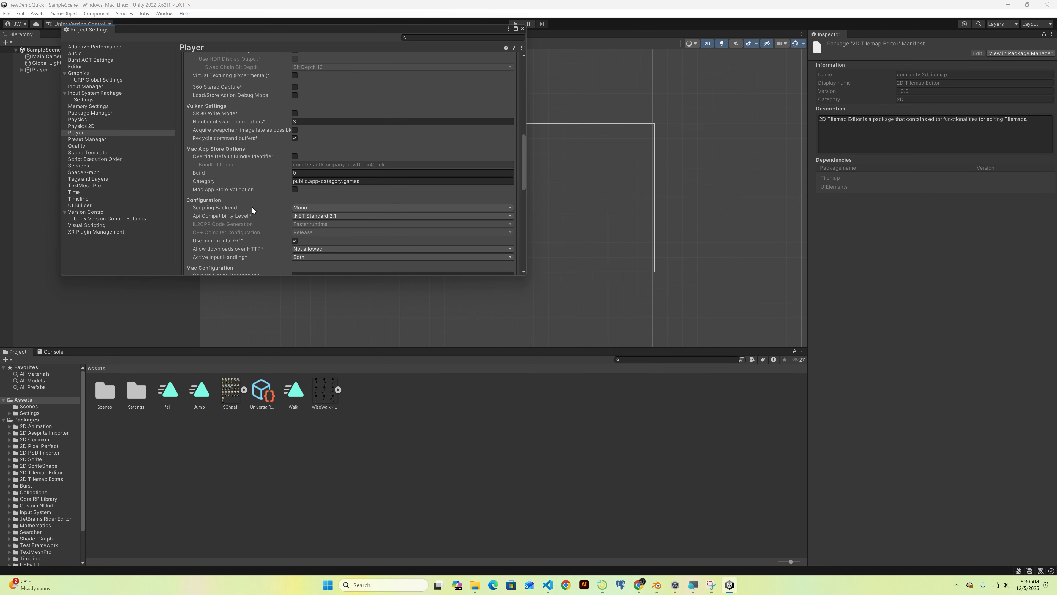
{"action": "scroll", "coordinate": [339, 202], "scroll_direction": "down", "scroll_amount": 4}
{"action": "scroll", "coordinate": [339, 201], "scroll_direction": "down", "scroll_amount": 3}
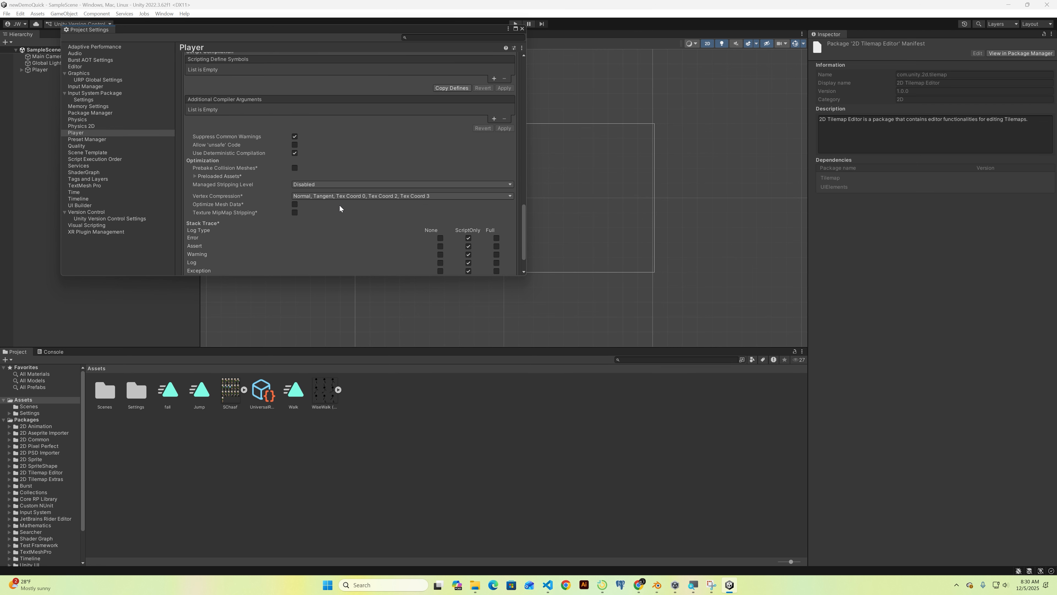
{"action": "scroll", "coordinate": [340, 205], "scroll_direction": "up", "scroll_amount": 6}
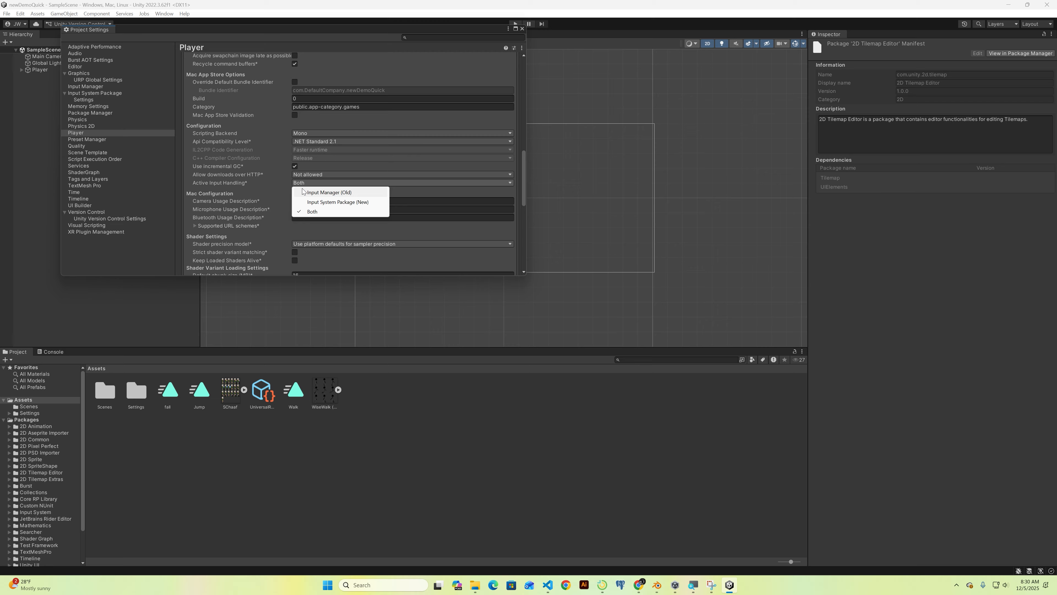
{"action": "left_click", "coordinate": [314, 212]}
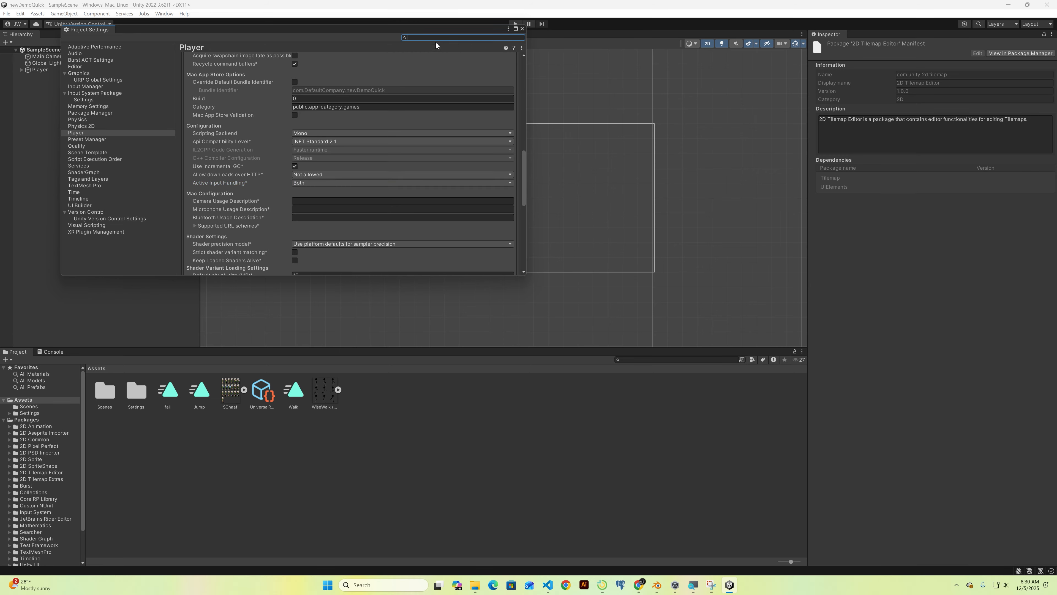
Step: Search the Project Settings for "active input", check the Active Input Handling options, and clear the search
{"action": "type", "text": "active input"}
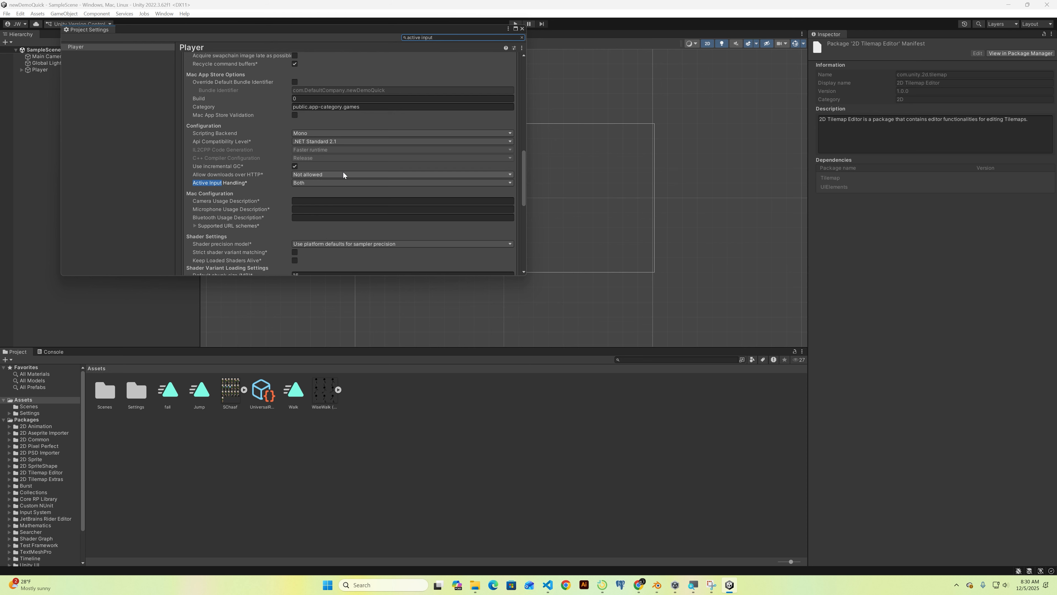
{"action": "left_click", "coordinate": [315, 180]}
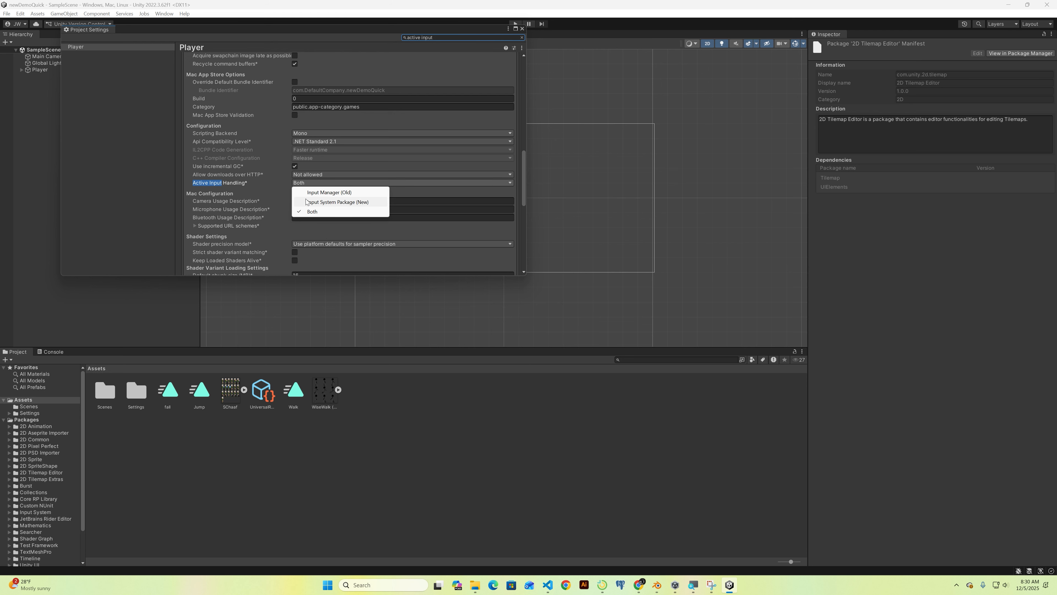
{"action": "left_click", "coordinate": [273, 186]}
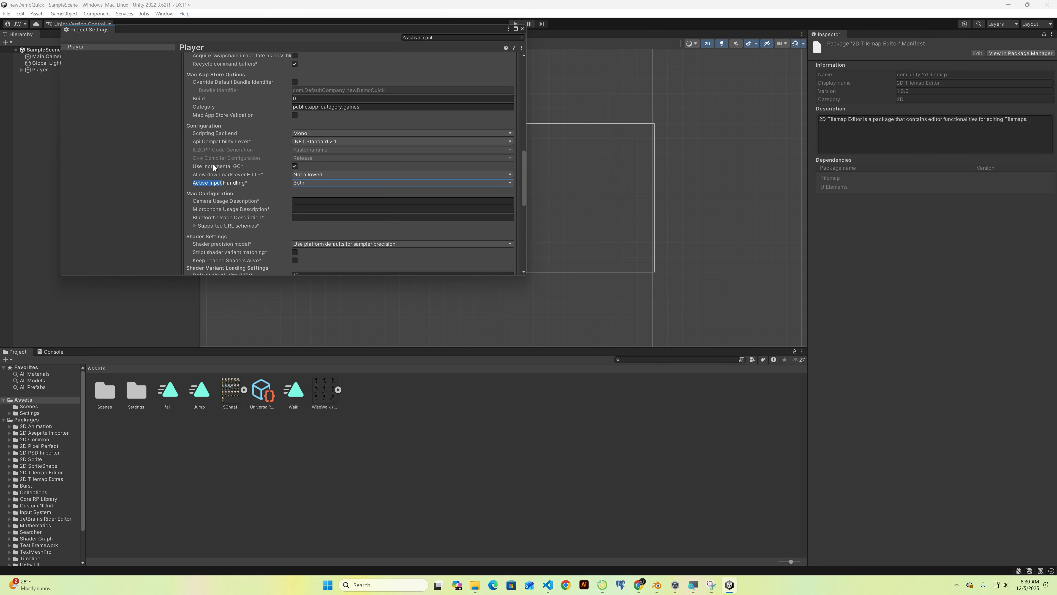
{"action": "scroll", "coordinate": [240, 213], "scroll_direction": "up", "scroll_amount": 15}
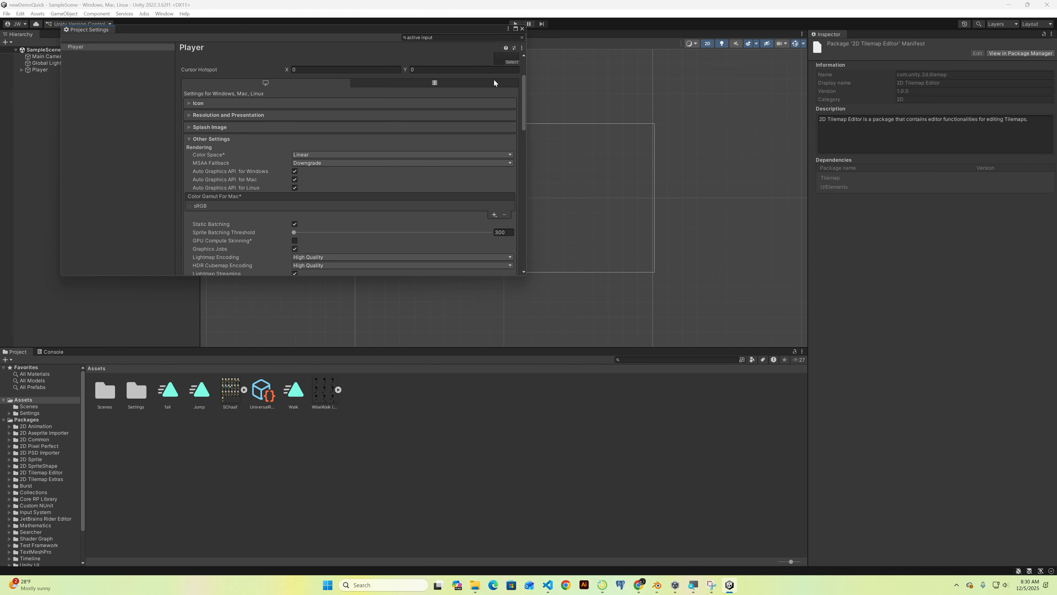
{"action": "left_click", "coordinate": [521, 38]}
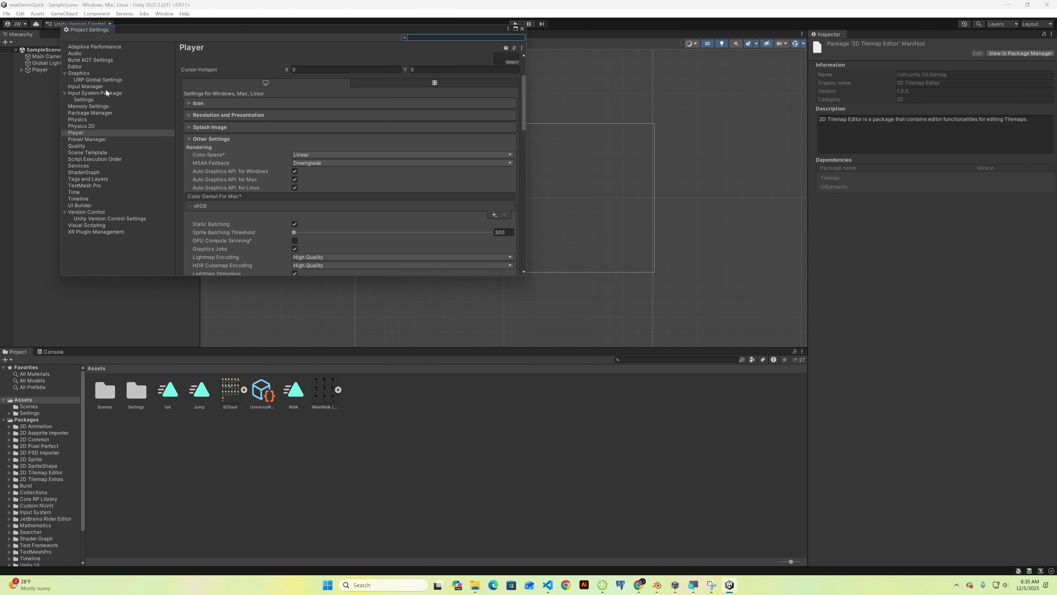
Step: Create and assign a default project-wide Action Asset for the Input System Package and select it in Assets
{"action": "left_click", "coordinate": [104, 87]}
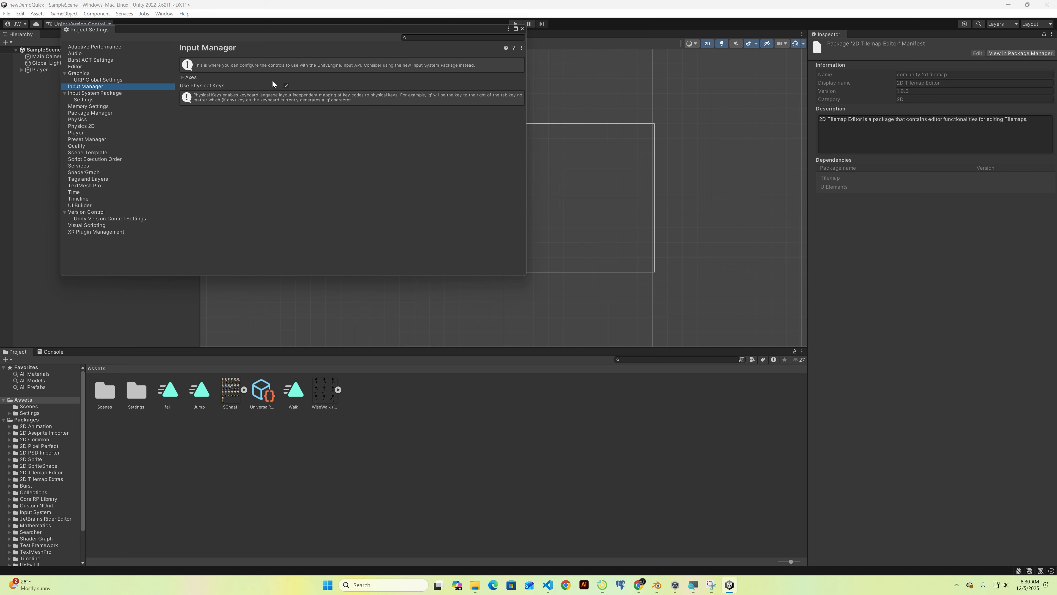
{"action": "left_click", "coordinate": [93, 94]}
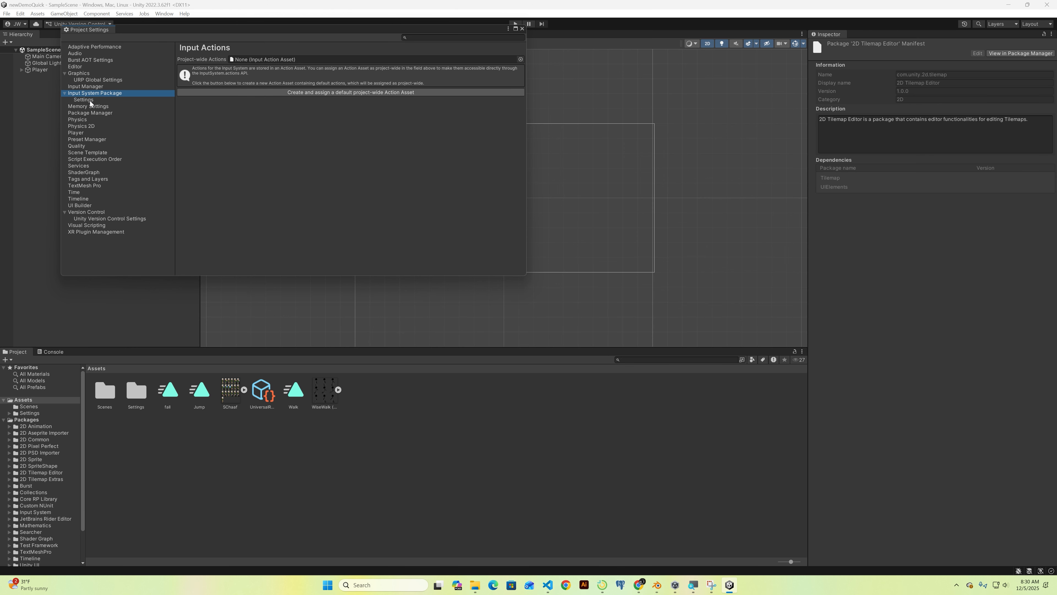
{"action": "left_click", "coordinate": [520, 59]}
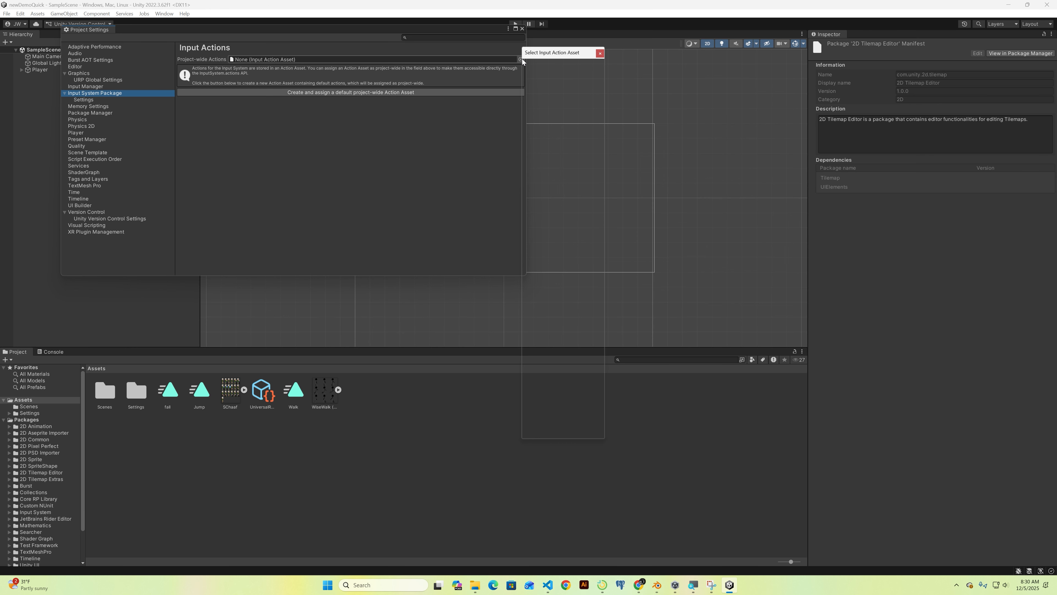
{"action": "left_click", "coordinate": [460, 111]}
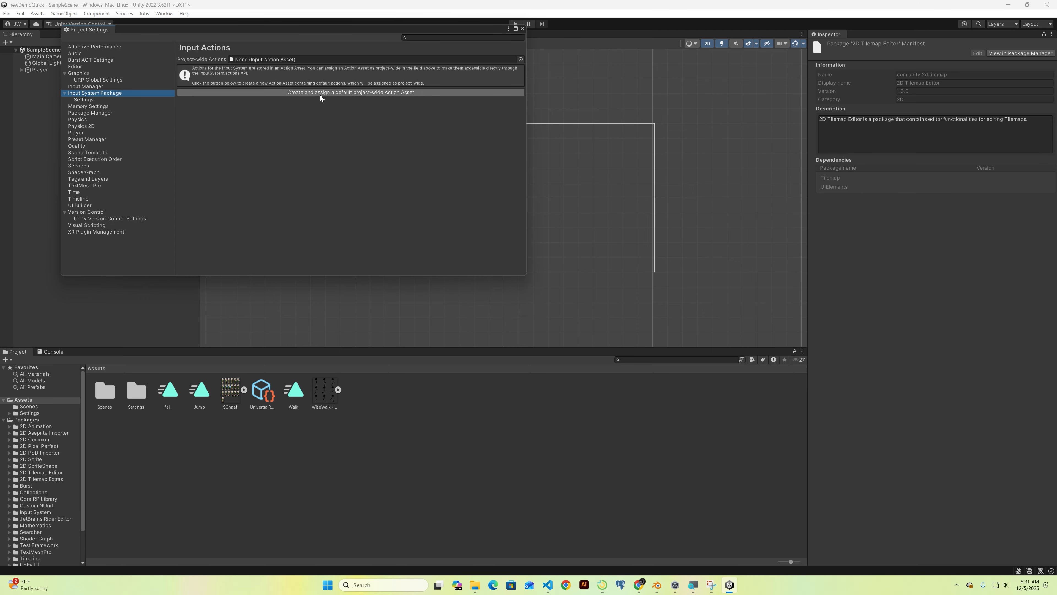
{"action": "left_click", "coordinate": [304, 92]}
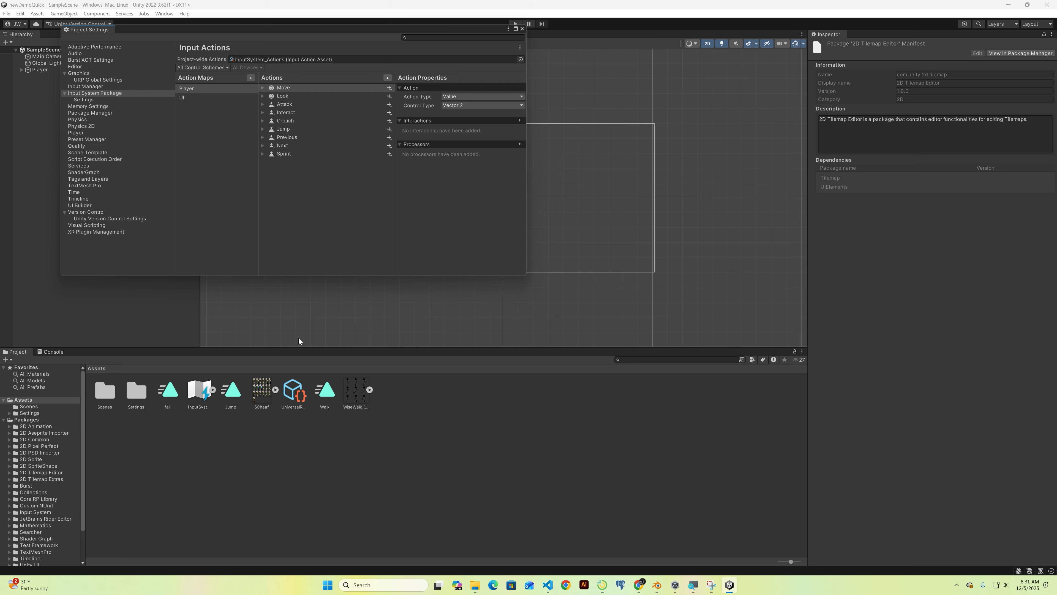
{"action": "left_click", "coordinate": [202, 392]}
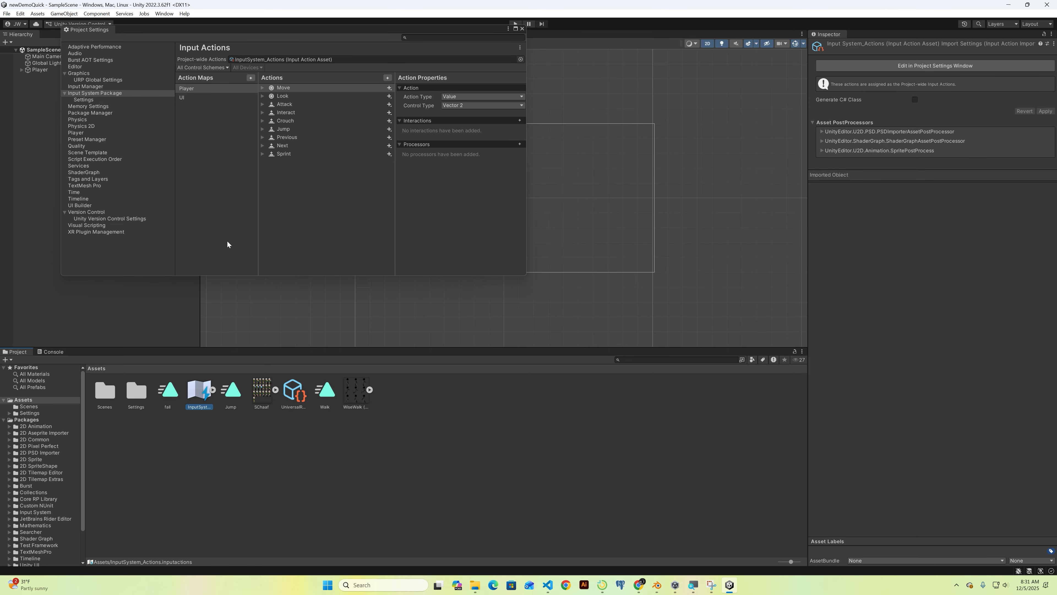
Step: Close the Project Settings window and save the scene
{"action": "left_click_drag", "start_coordinate": [432, 30], "coordinate": [457, 80]}
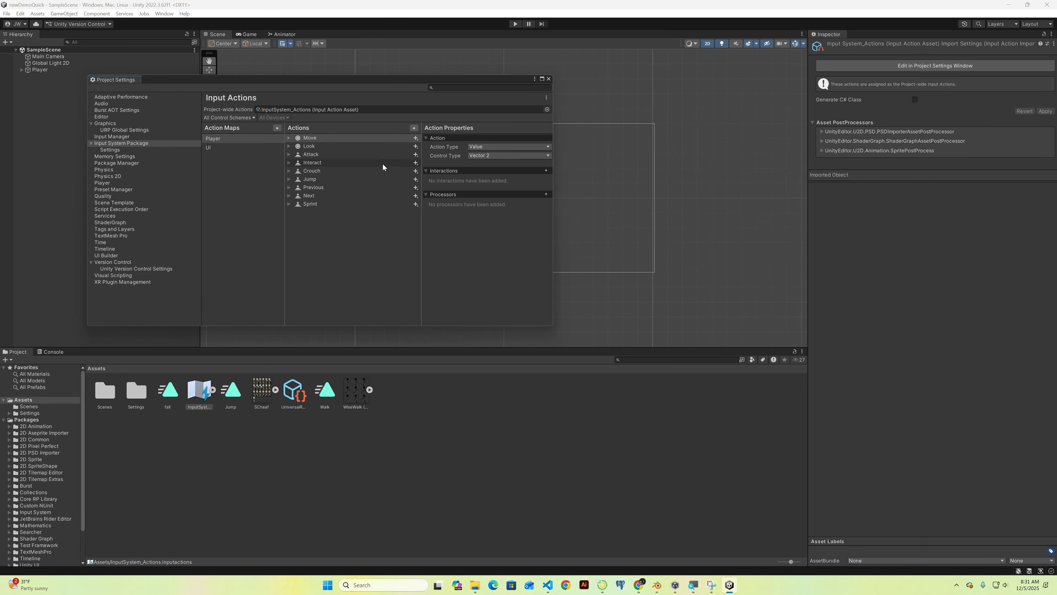
{"action": "left_click", "coordinate": [549, 78]}
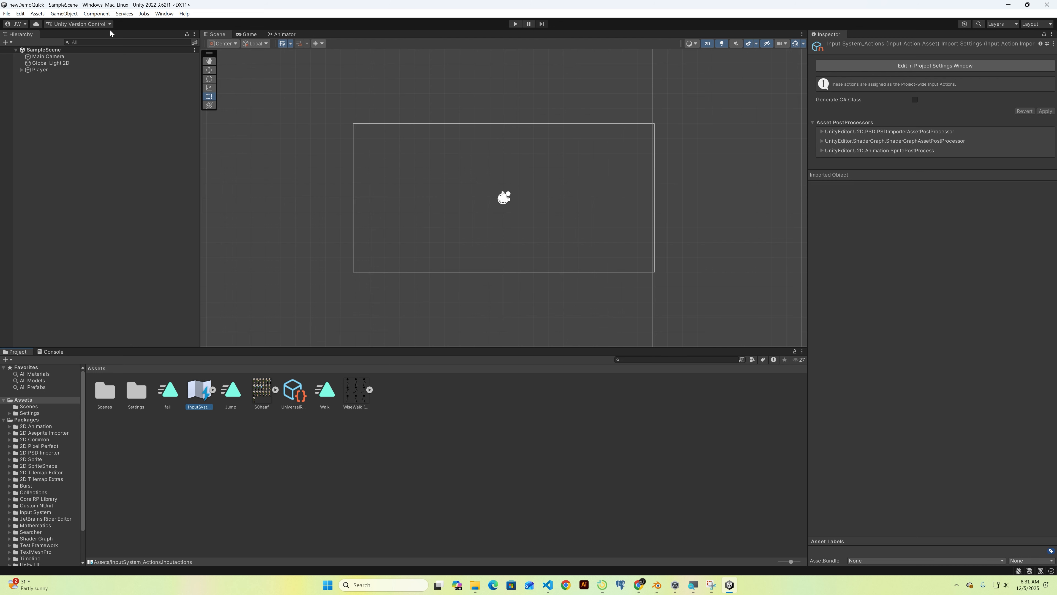
{"action": "left_click", "coordinate": [7, 14]}
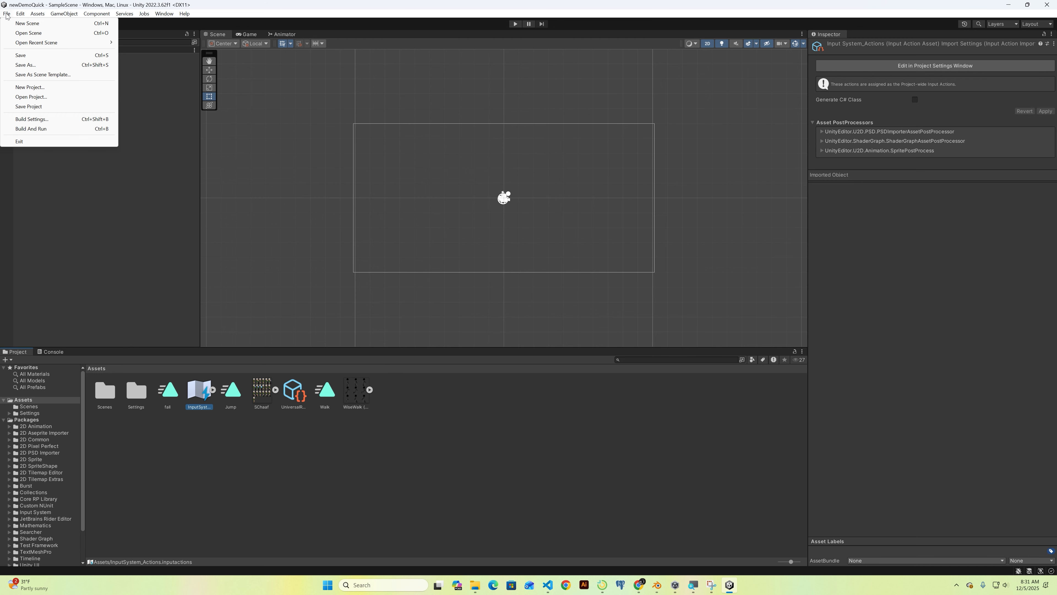
{"action": "left_click", "coordinate": [21, 55]}
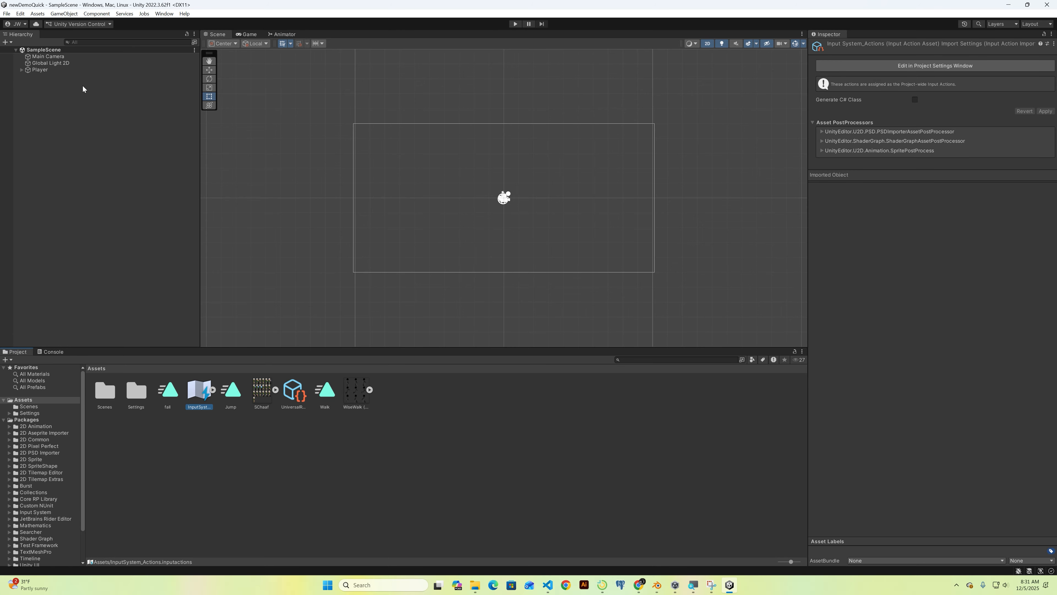
Step: Expand the Player object in the Hierarchy to show its child objects, and inspect the Player's components
{"action": "left_click", "coordinate": [21, 70]}
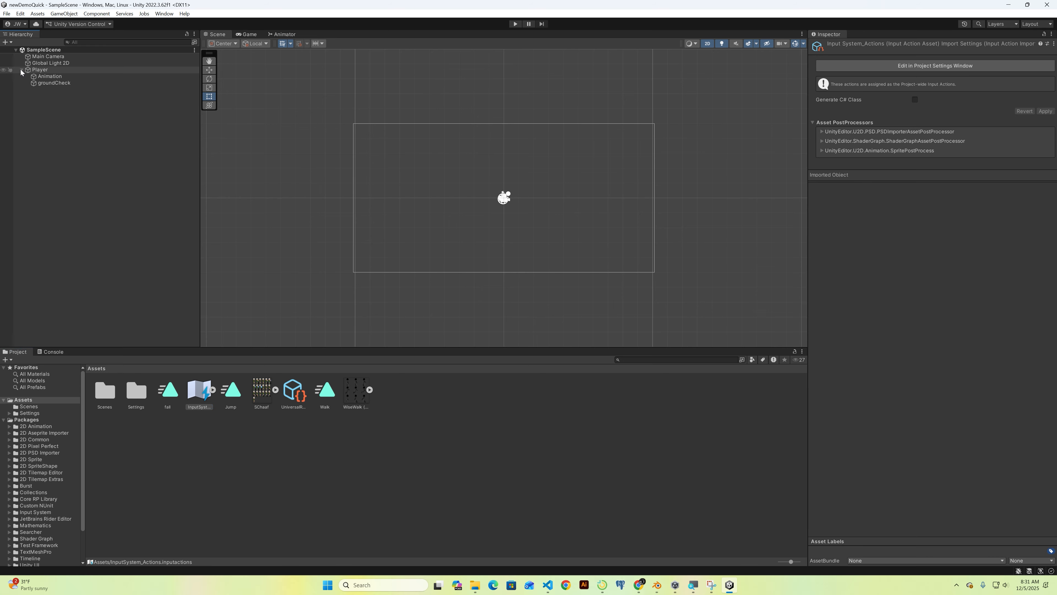
{"action": "left_click", "coordinate": [21, 71]}
{"action": "left_click", "coordinate": [21, 70]}
{"action": "left_click", "coordinate": [21, 70]}
{"action": "left_click", "coordinate": [21, 71]}
{"action": "left_click", "coordinate": [21, 70]}
{"action": "left_click", "coordinate": [21, 71]}
{"action": "left_click", "coordinate": [28, 71]}
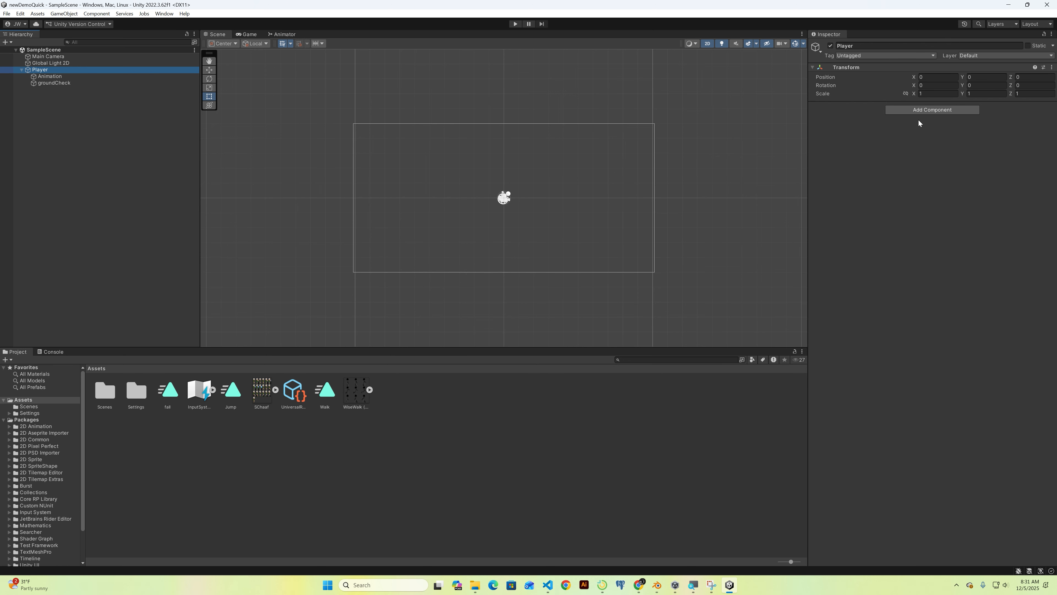
Step: Create a C# script named PlayerControl in the Assets folder and open it in Visual Studio Code
{"action": "right_click", "coordinate": [414, 403]}
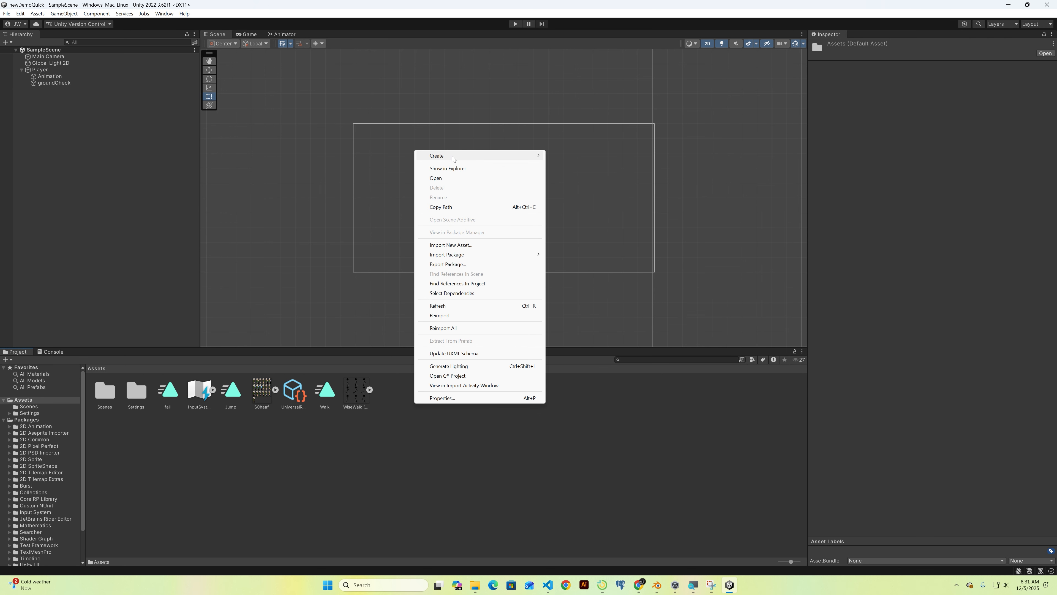
{"action": "mouse_move", "coordinate": [453, 158]}
{"action": "left_click", "coordinate": [581, 148]}
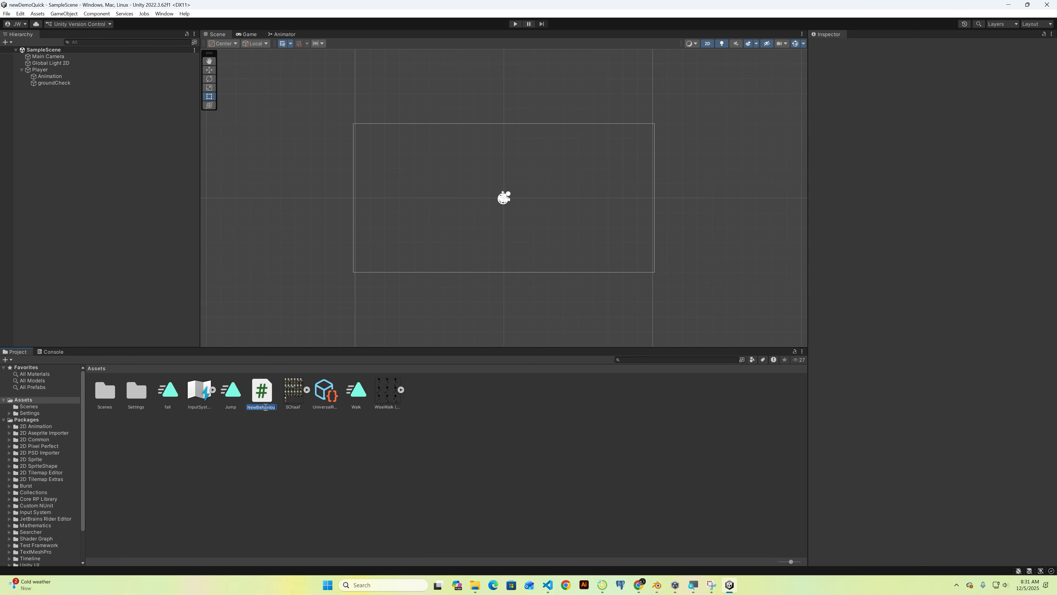
{"action": "type", "text": "PlayerControl"}
{"action": "key", "text": "Return"}
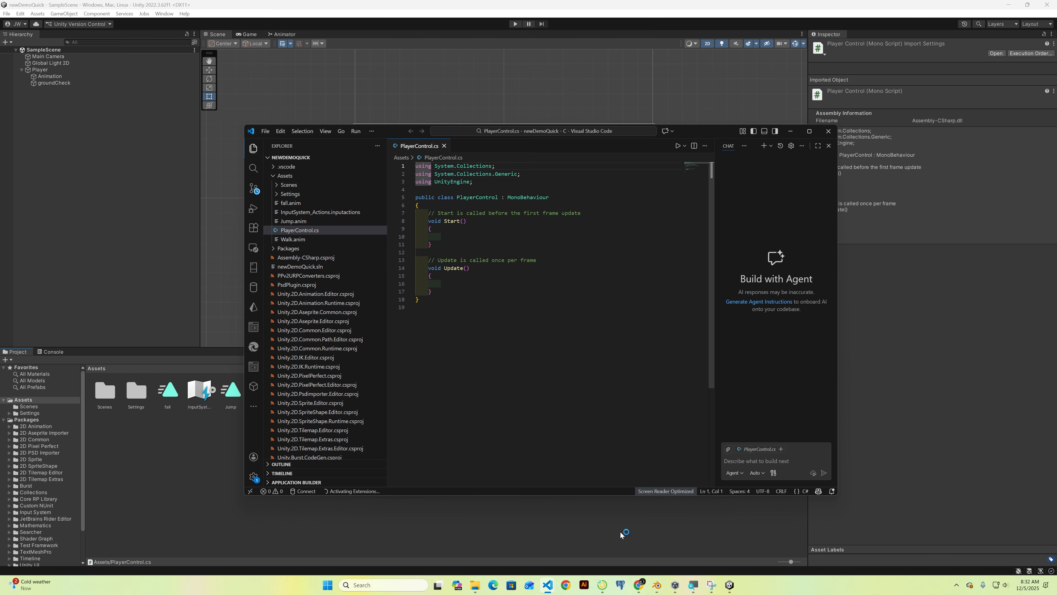
Step: Switch to Chrome, find the Jun 9 post with the PlayerInputController code in the Game Design class stream, and copy the whole script
{"action": "left_click", "coordinate": [639, 591]}
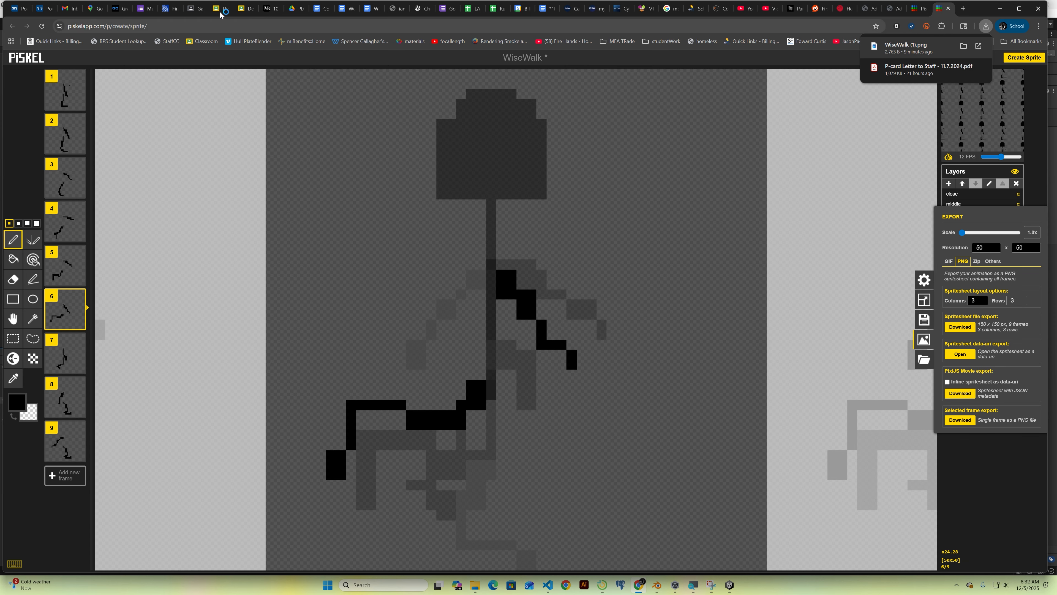
{"action": "left_click", "coordinate": [195, 10]}
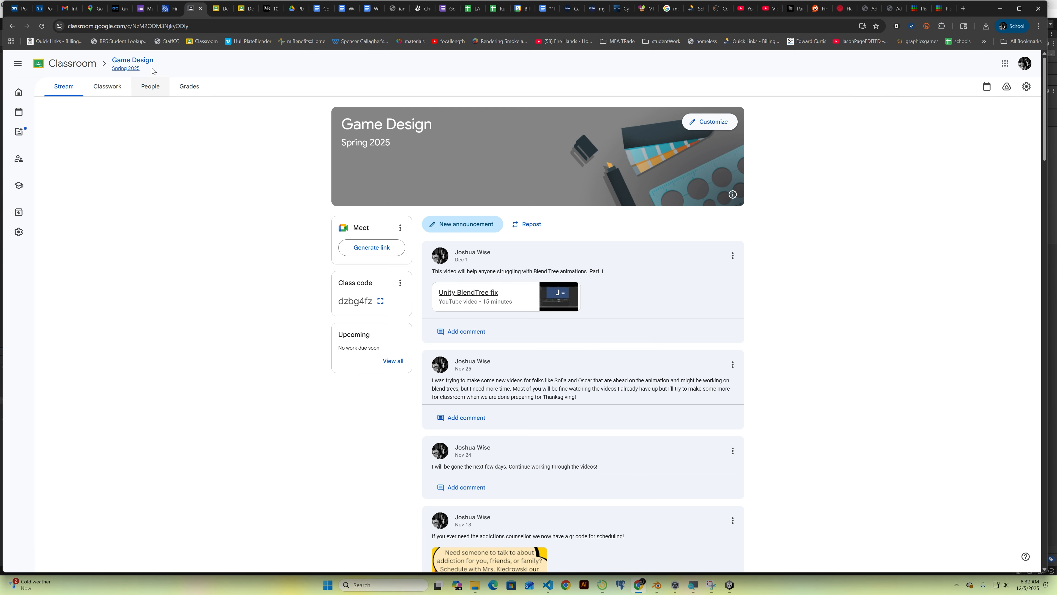
{"action": "scroll", "coordinate": [367, 368], "scroll_direction": "down", "scroll_amount": 12}
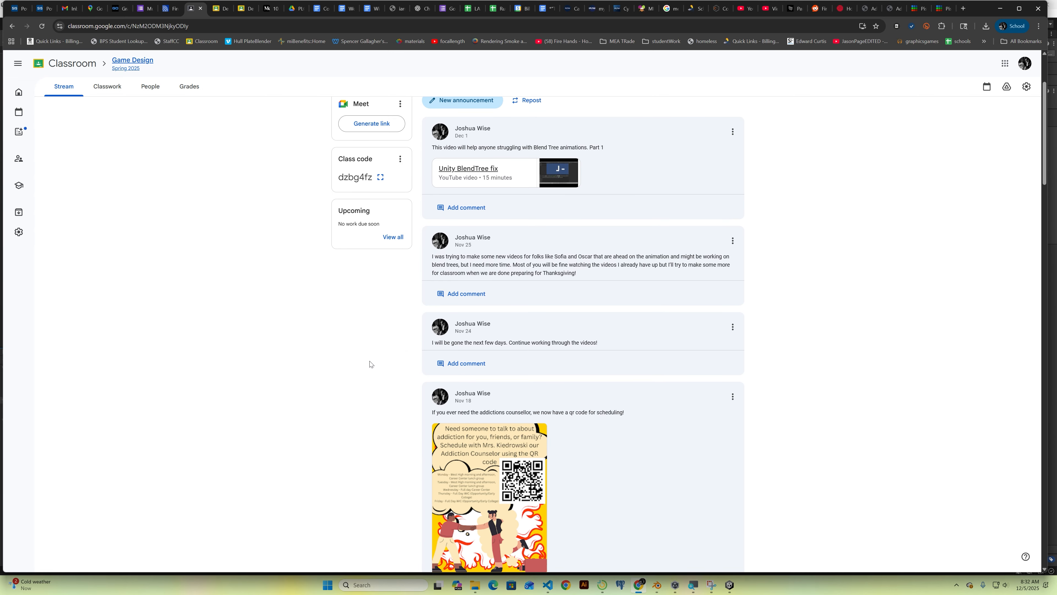
{"action": "scroll", "coordinate": [367, 366], "scroll_direction": "down", "scroll_amount": 15}
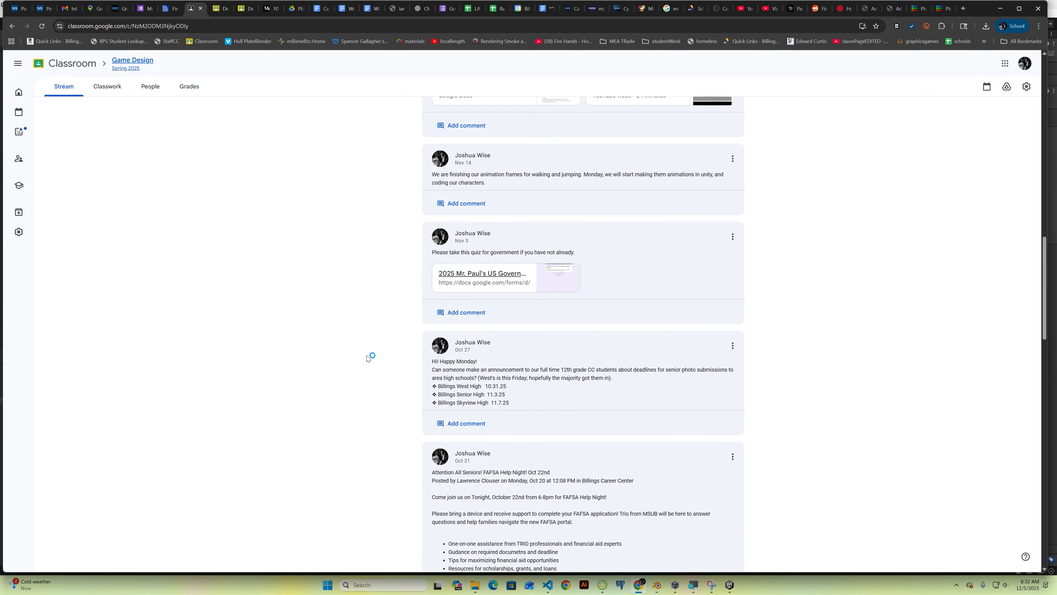
{"action": "scroll", "coordinate": [368, 357], "scroll_direction": "down", "scroll_amount": 15}
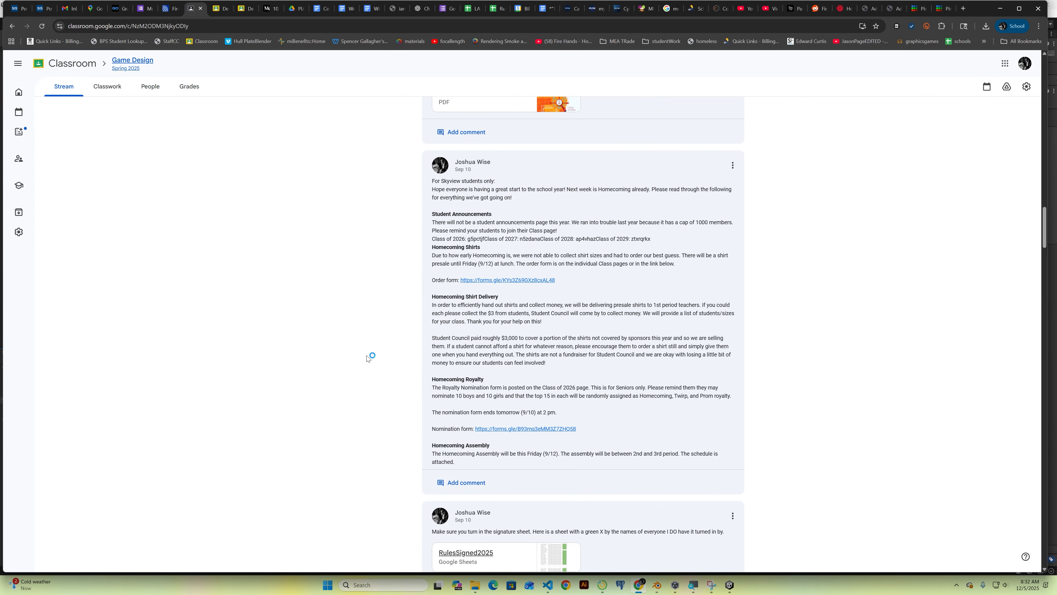
{"action": "scroll", "coordinate": [368, 358], "scroll_direction": "down", "scroll_amount": 15}
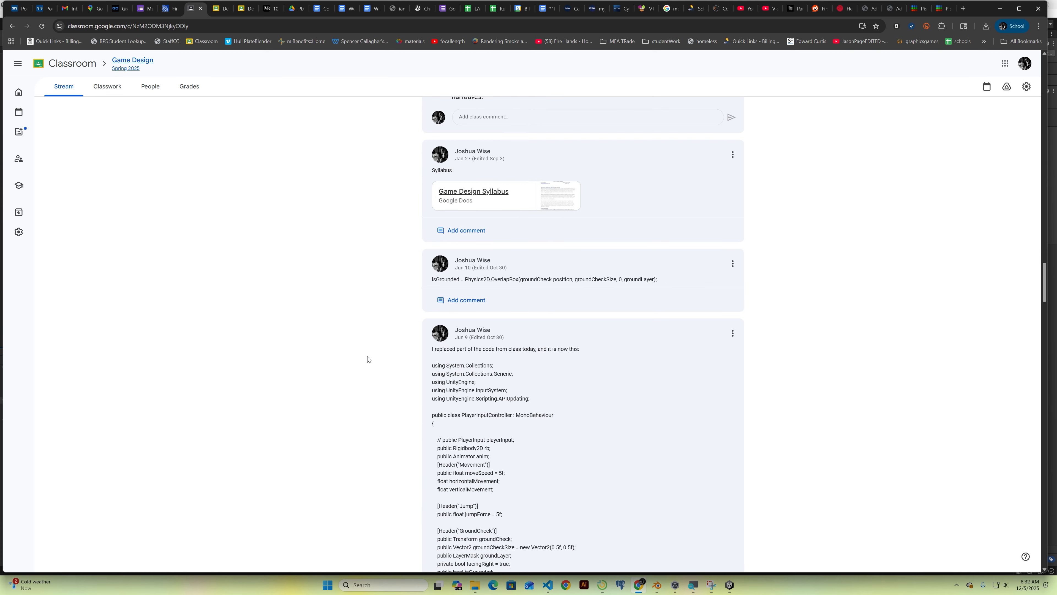
{"action": "scroll", "coordinate": [368, 359], "scroll_direction": "up", "scroll_amount": 3}
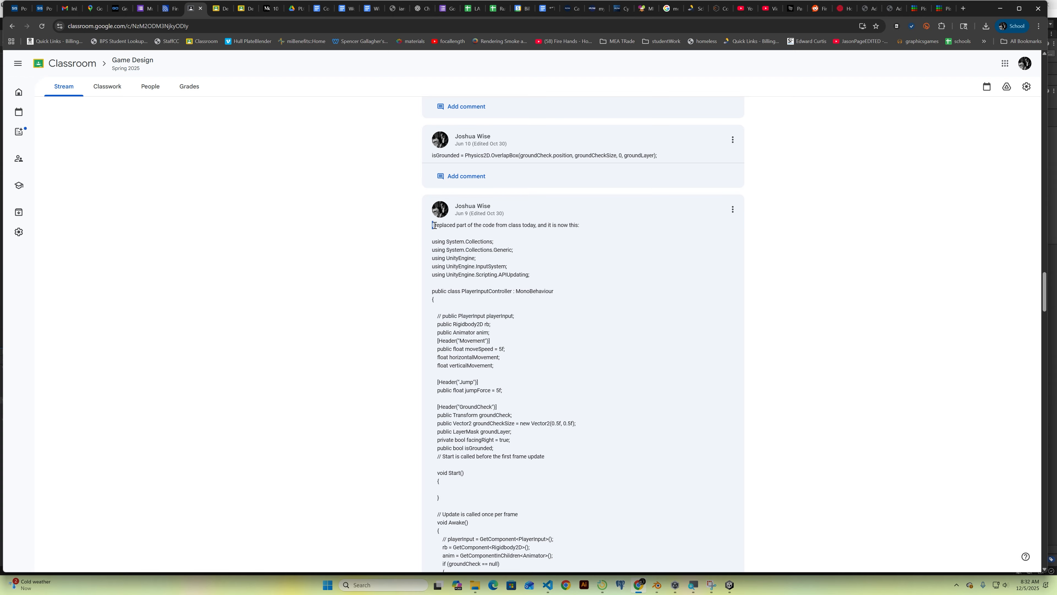
{"action": "left_click_drag", "start_coordinate": [432, 227], "coordinate": [591, 229]}
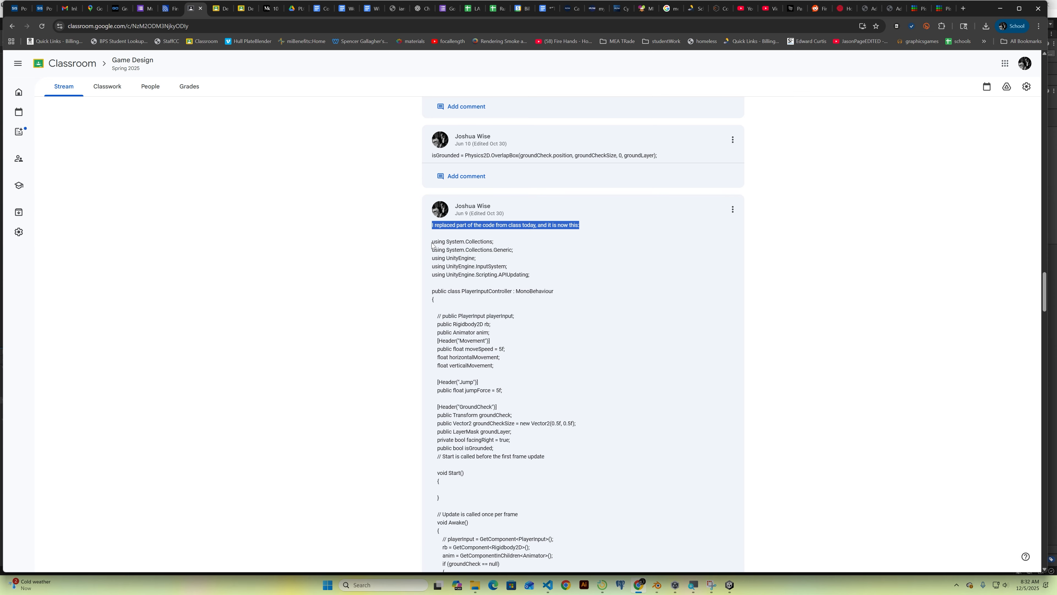
{"action": "left_click_drag", "start_coordinate": [432, 242], "coordinate": [469, 489]}
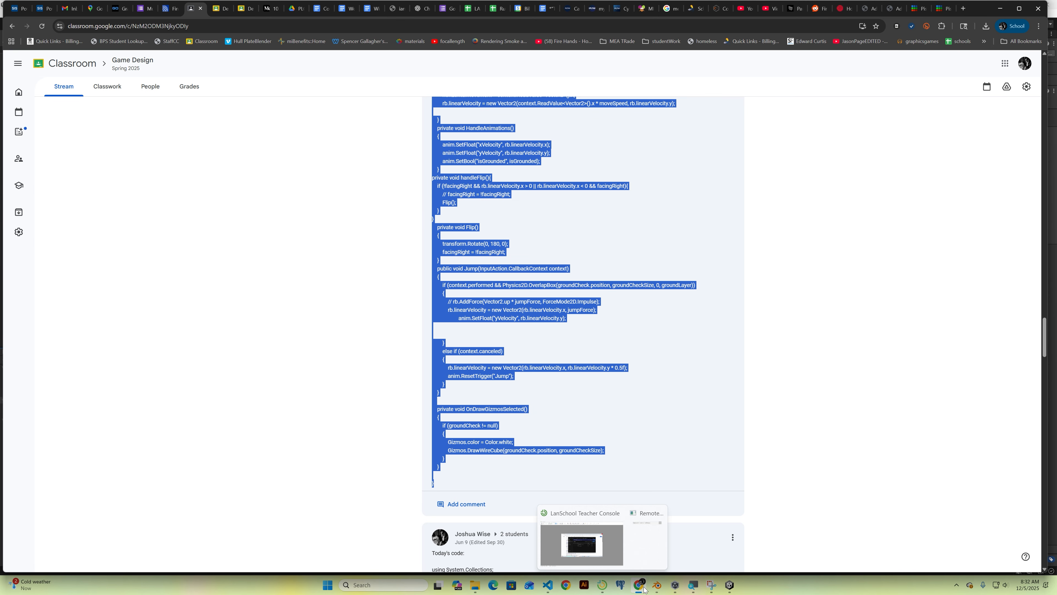
Step: Switch to Visual Studio Code and replace the entire content of PlayerControl.cs with the copied PlayerInputController code
{"action": "mouse_move", "coordinate": [548, 584]}
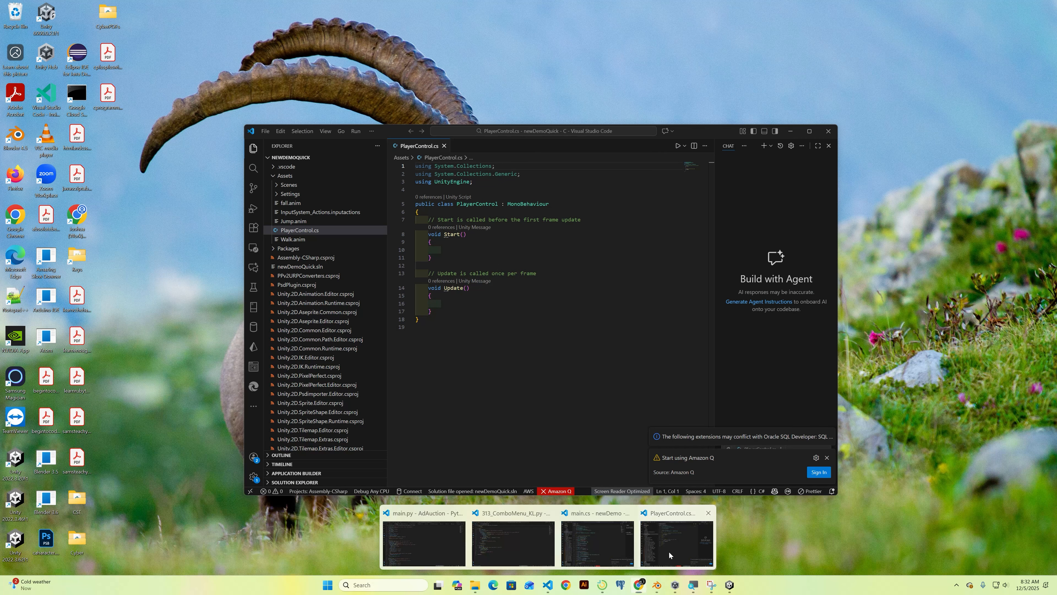
{"action": "left_click", "coordinate": [668, 551]}
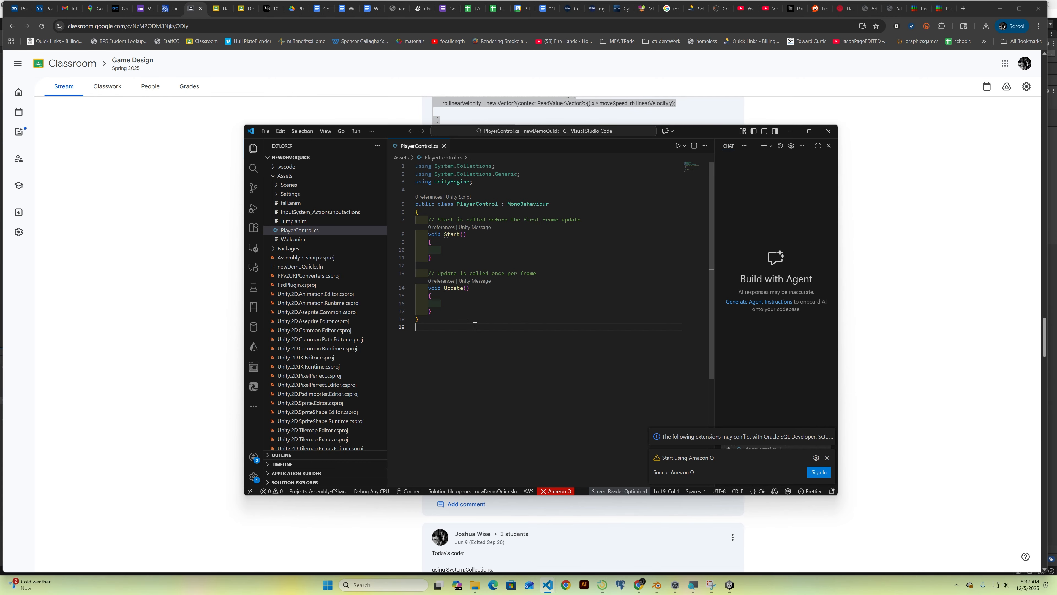
{"action": "key", "text": "ctrl+a"}
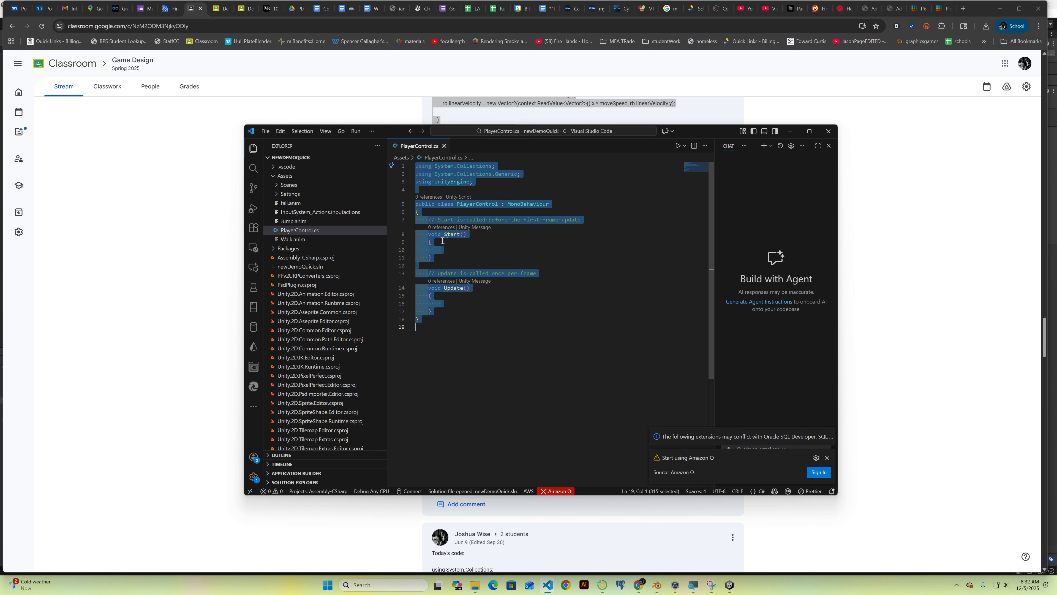
{"action": "key", "text": "ctrl+v"}
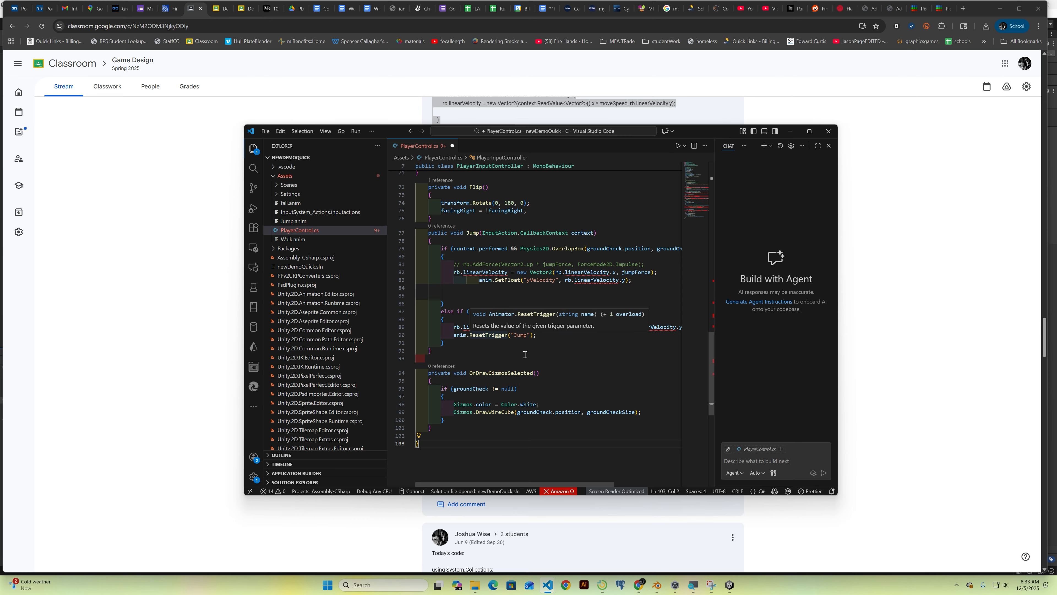
Step: Replace every occurrence of linearVelocity with velocity throughout PlayerControl.cs
{"action": "mouse_move", "coordinate": [480, 325]}
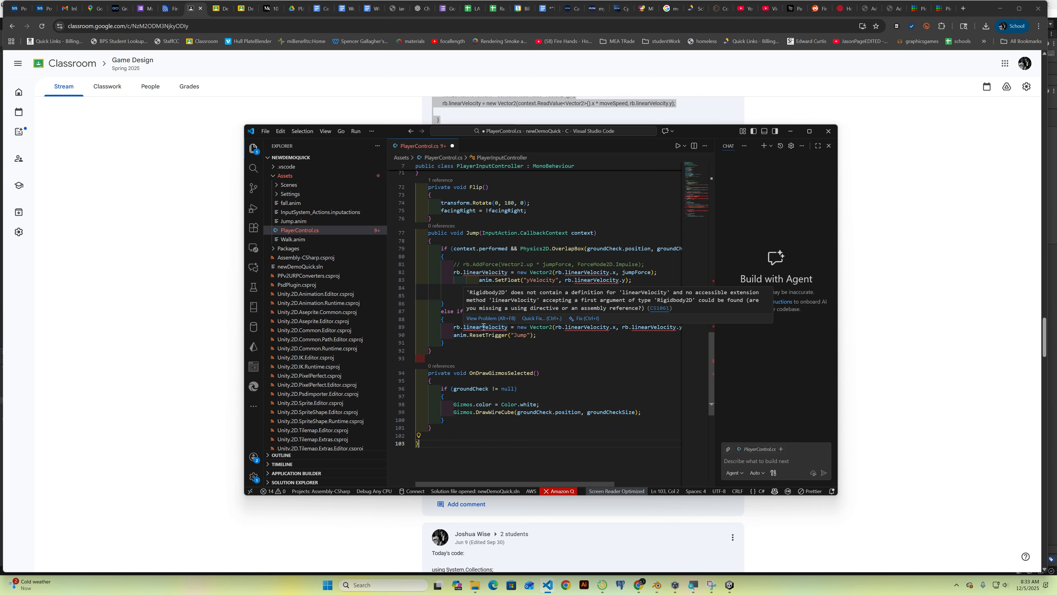
{"action": "left_click_drag", "start_coordinate": [463, 327], "coordinate": [508, 328]}
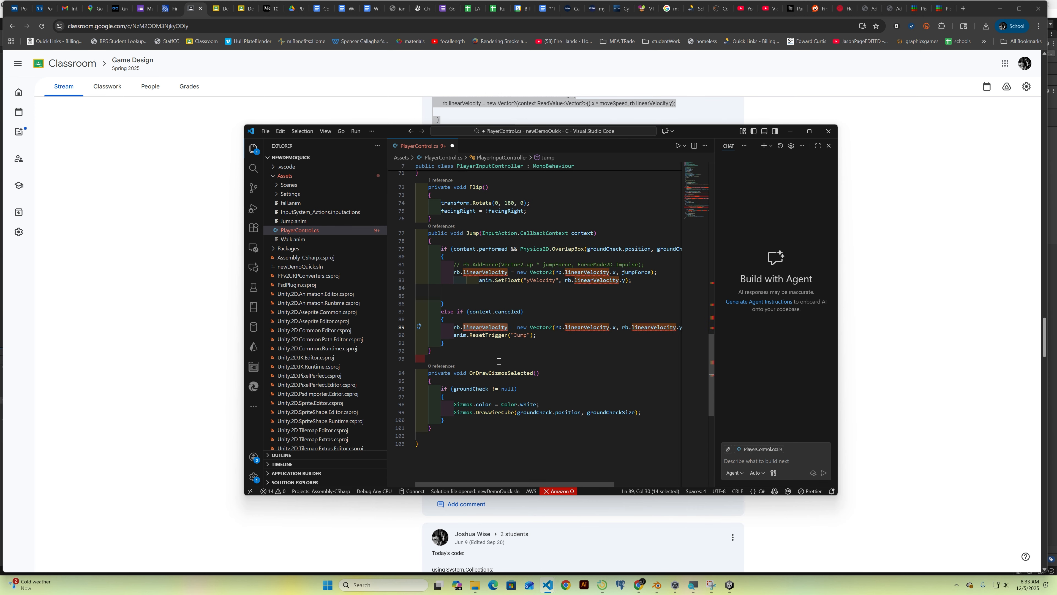
{"action": "key", "text": "ctrl+f"}
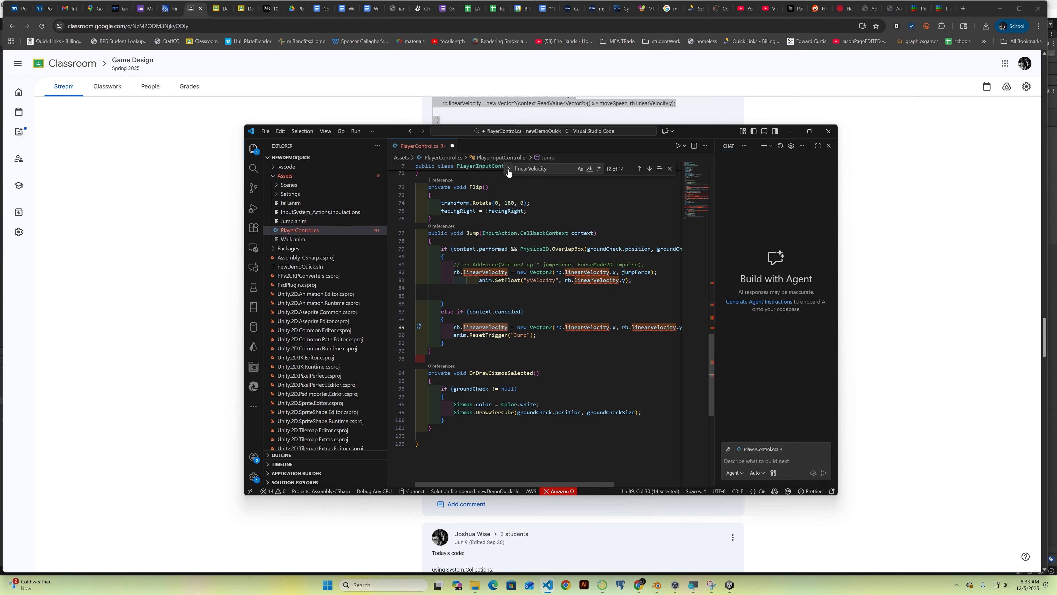
{"action": "left_click", "coordinate": [507, 172]}
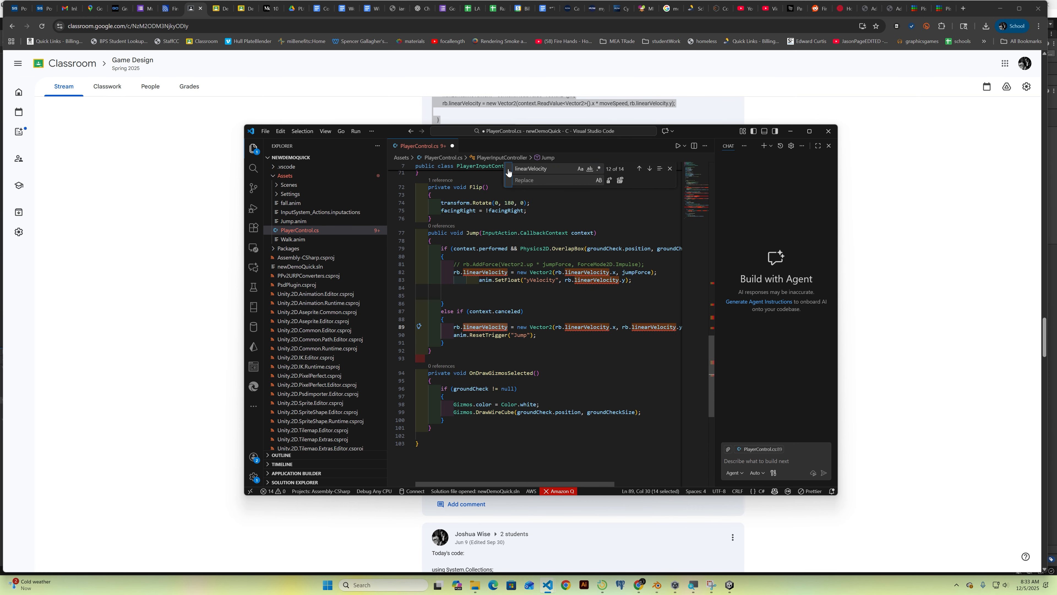
{"action": "left_click", "coordinate": [534, 182]}
{"action": "type", "text": "velocity"}
{"action": "left_click", "coordinate": [619, 181]}
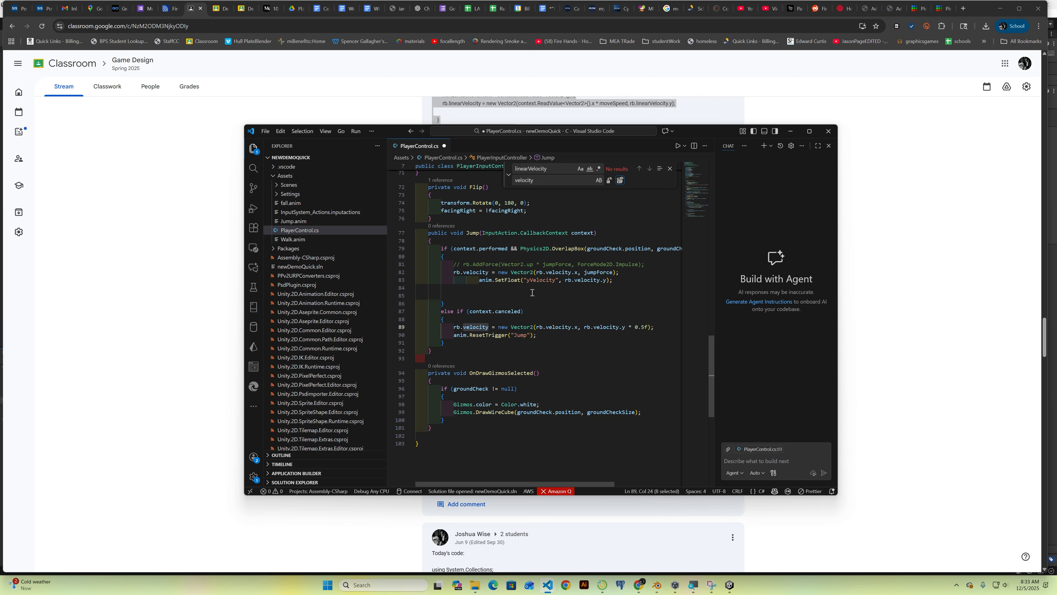
Step: Check the yVelocity parameter in the Jump method, close the find-and-replace box, and save PlayerControl.cs
{"action": "double_click", "coordinate": [531, 282]}
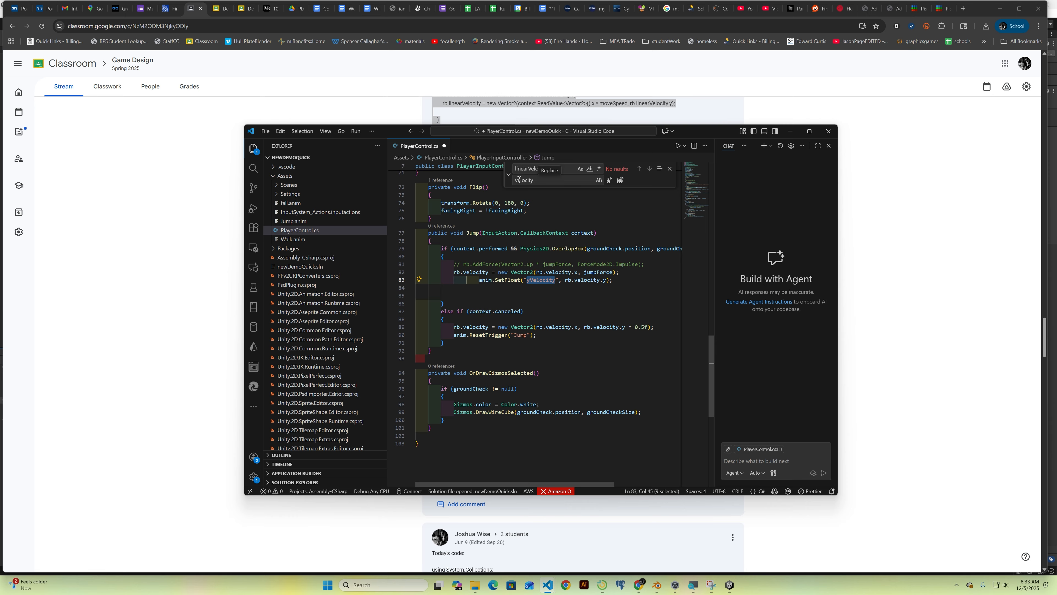
{"action": "left_click", "coordinate": [528, 168]}
{"action": "left_click", "coordinate": [465, 337]}
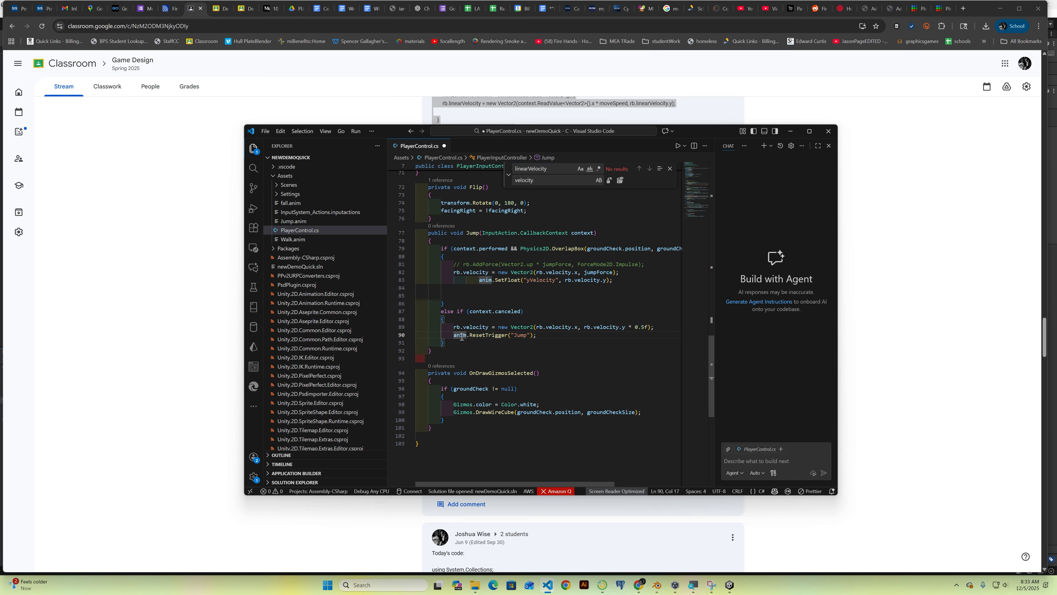
{"action": "left_click", "coordinate": [670, 168]}
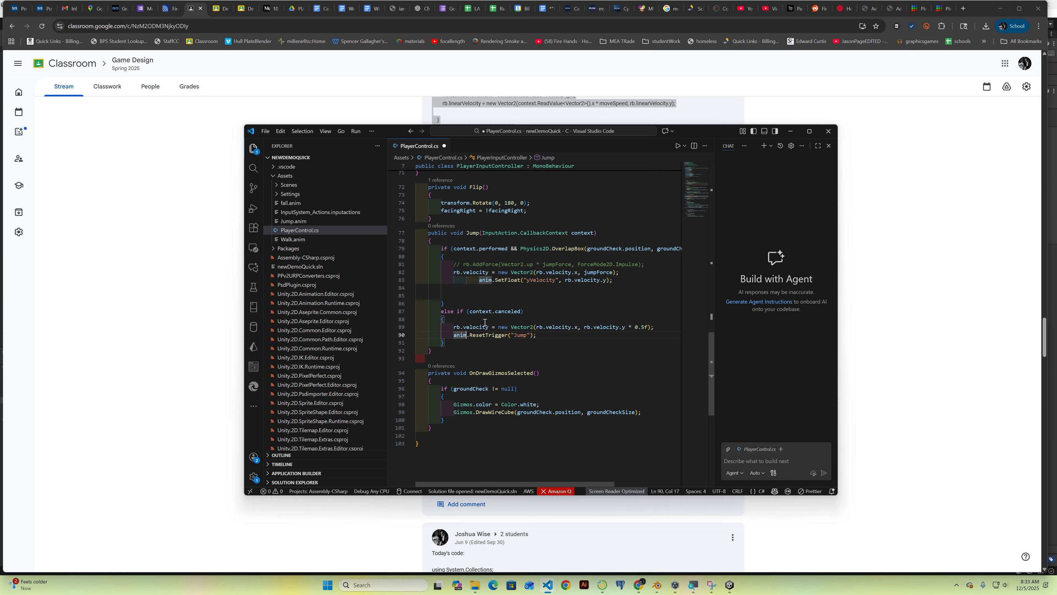
{"action": "key", "text": "ctrl+s"}
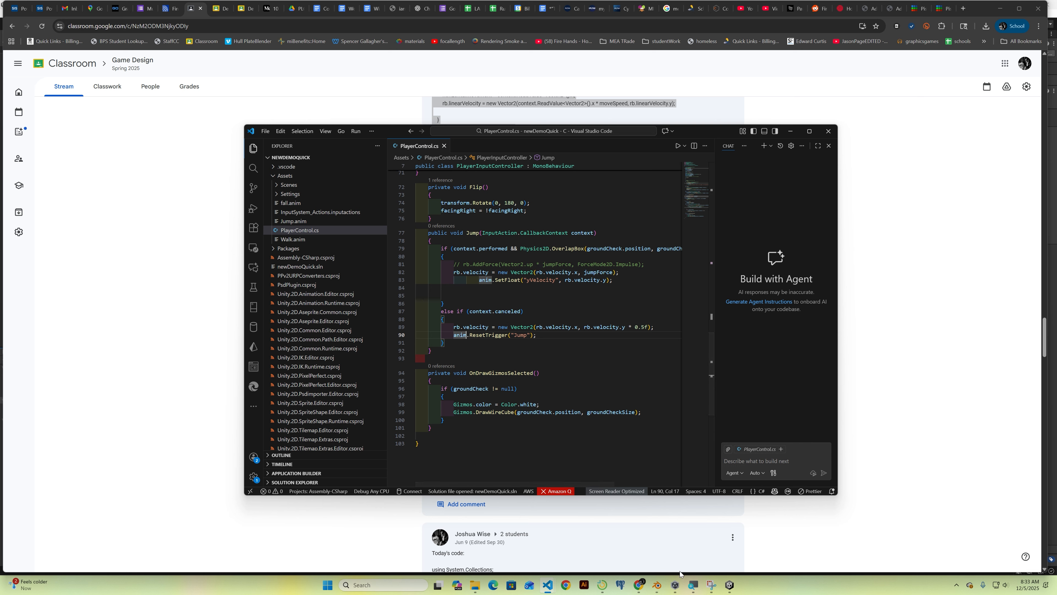
Step: Switch to Unity, lock the Inspector on the Player object, and attach the PlayerControl script to it as a component
{"action": "left_click", "coordinate": [729, 585]}
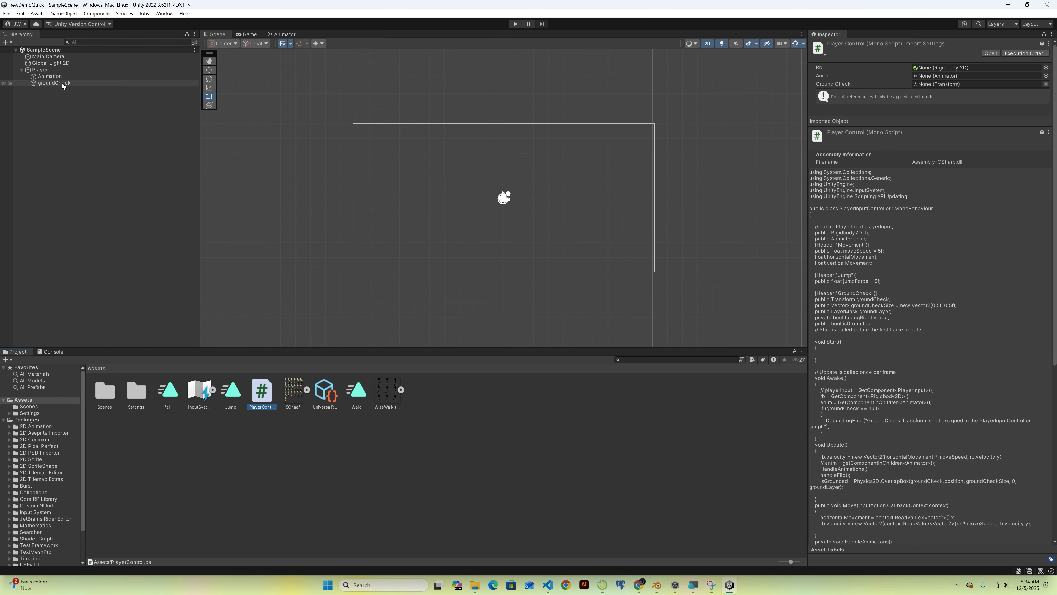
{"action": "left_click", "coordinate": [35, 70]}
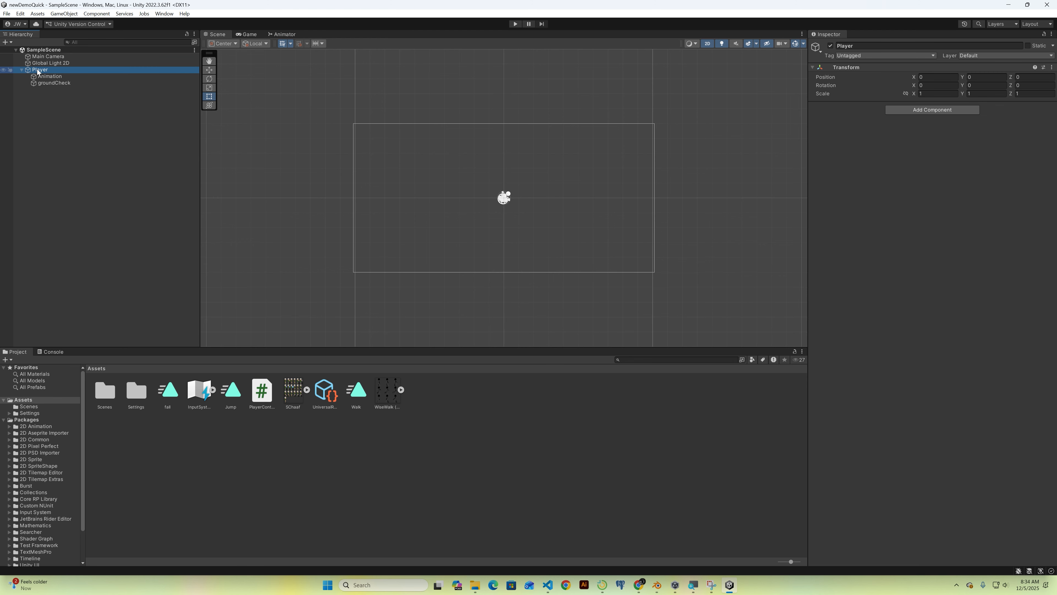
{"action": "left_click", "coordinate": [1044, 34]}
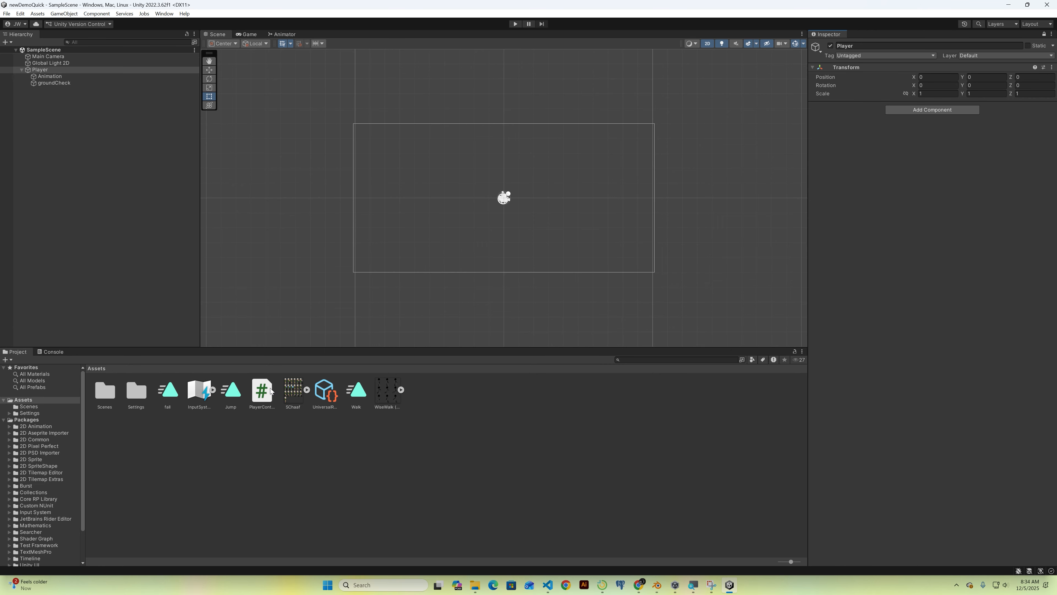
{"action": "left_click_drag", "start_coordinate": [270, 390], "coordinate": [889, 106]}
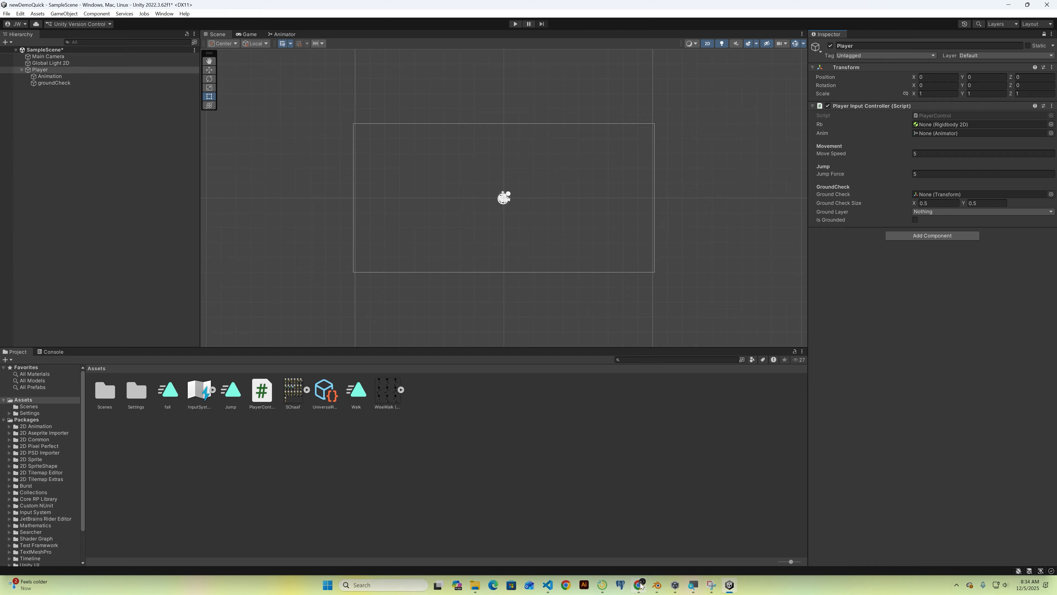
Step: Review in PlayerControl.cs where the rb Rigidbody2D variable is declared and used, and return to Unity
{"action": "mouse_move", "coordinate": [549, 588]}
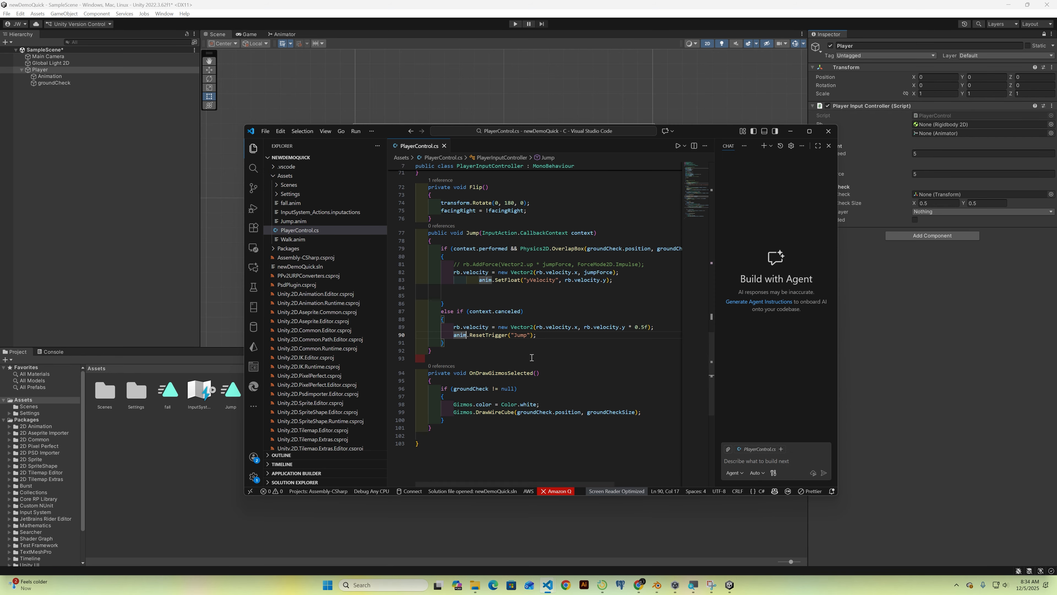
{"action": "left_click", "coordinate": [679, 537]}
{"action": "scroll", "coordinate": [471, 267], "scroll_direction": "up", "scroll_amount": 20}
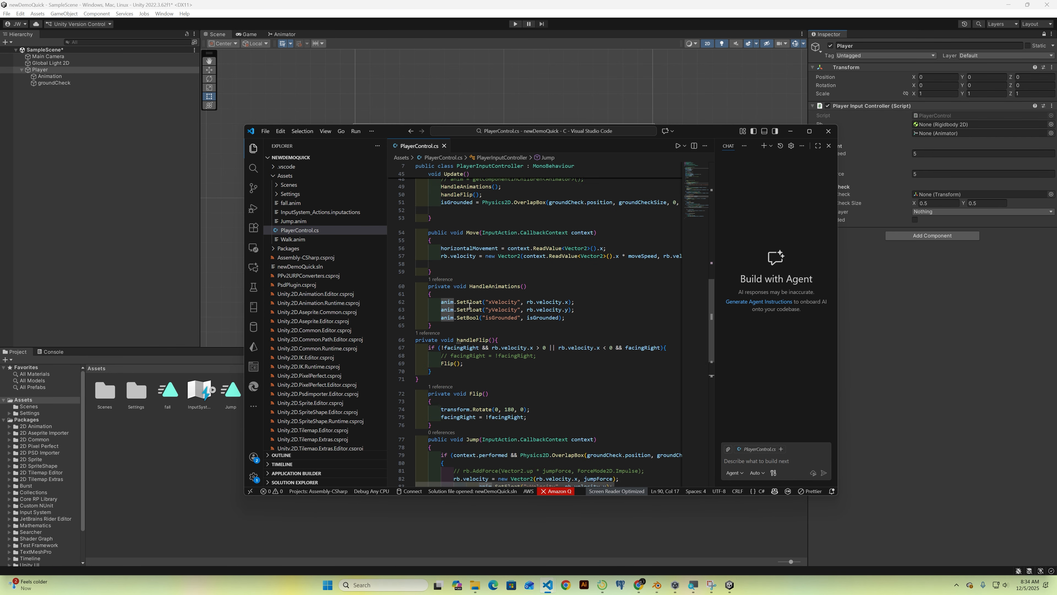
{"action": "scroll", "coordinate": [467, 343], "scroll_direction": "up", "scroll_amount": 4}
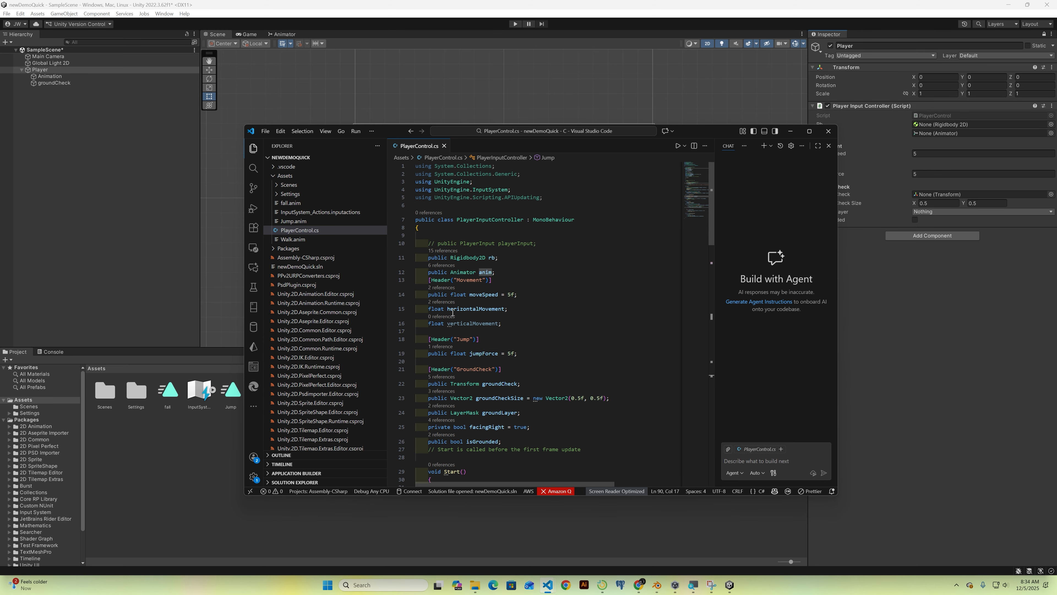
{"action": "left_click", "coordinate": [492, 259]}
{"action": "scroll", "coordinate": [469, 371], "scroll_direction": "down", "scroll_amount": 6}
{"action": "scroll", "coordinate": [469, 371], "scroll_direction": "down", "scroll_amount": 6}
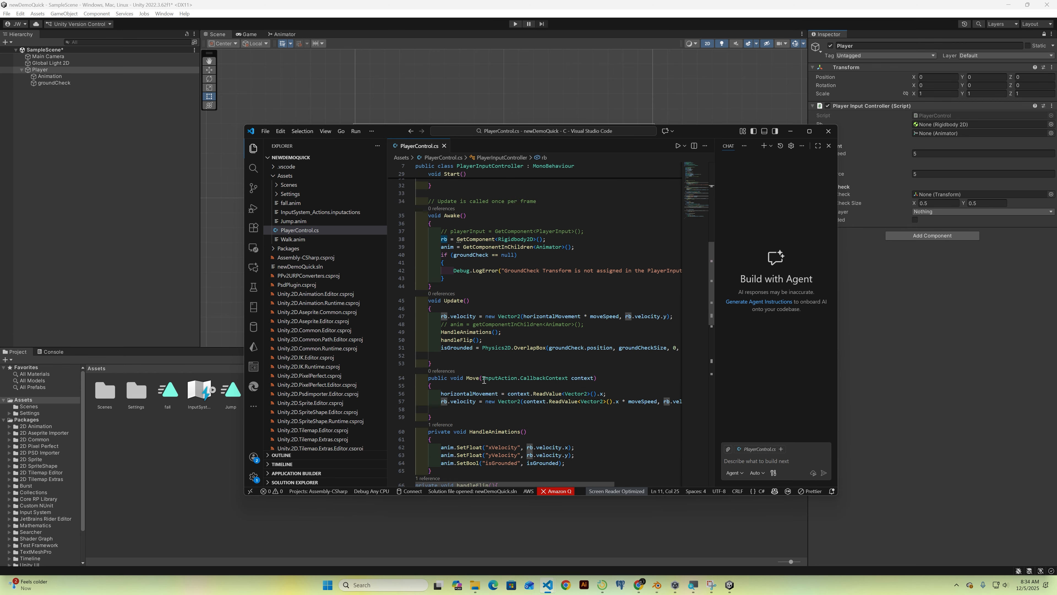
{"action": "left_click", "coordinate": [619, 479]}
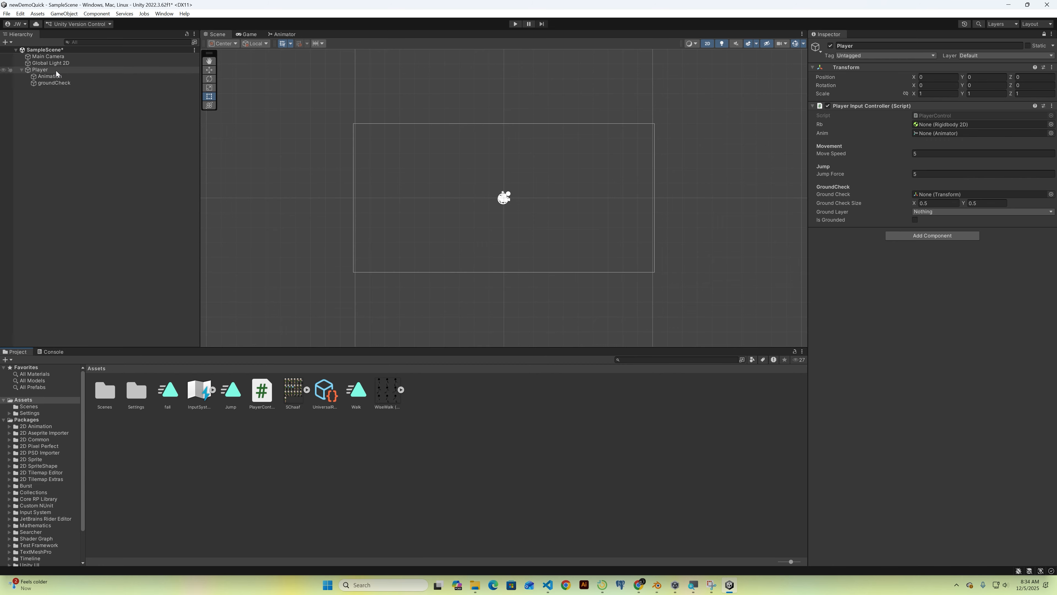
Step: Try to assign the Player object to the Rb field of the Player Input Controller script
{"action": "left_click", "coordinate": [46, 71]}
{"action": "left_click_drag", "start_coordinate": [47, 71], "coordinate": [934, 127]}
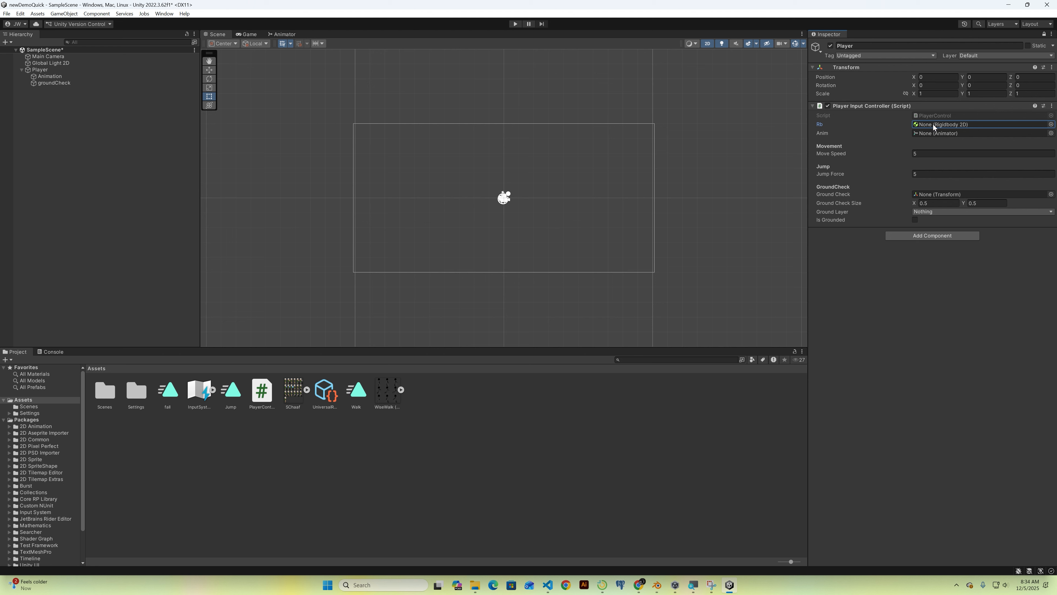
Step: Add a Rigidbody 2D component to the Player object and assign it to the Rb field of the Player Input Controller script
{"action": "left_click", "coordinate": [60, 69]}
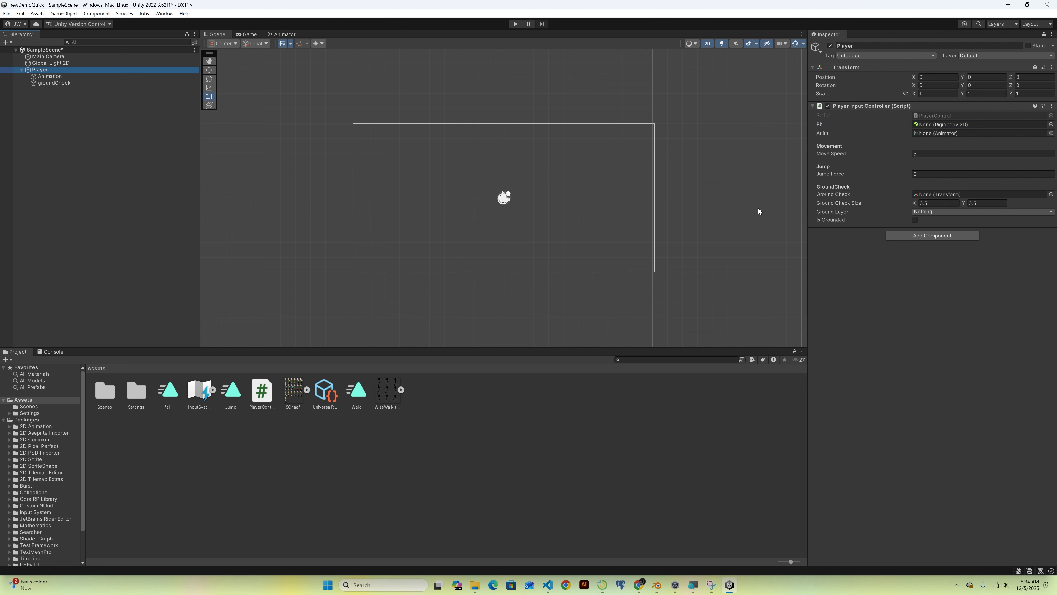
{"action": "left_click", "coordinate": [910, 236]}
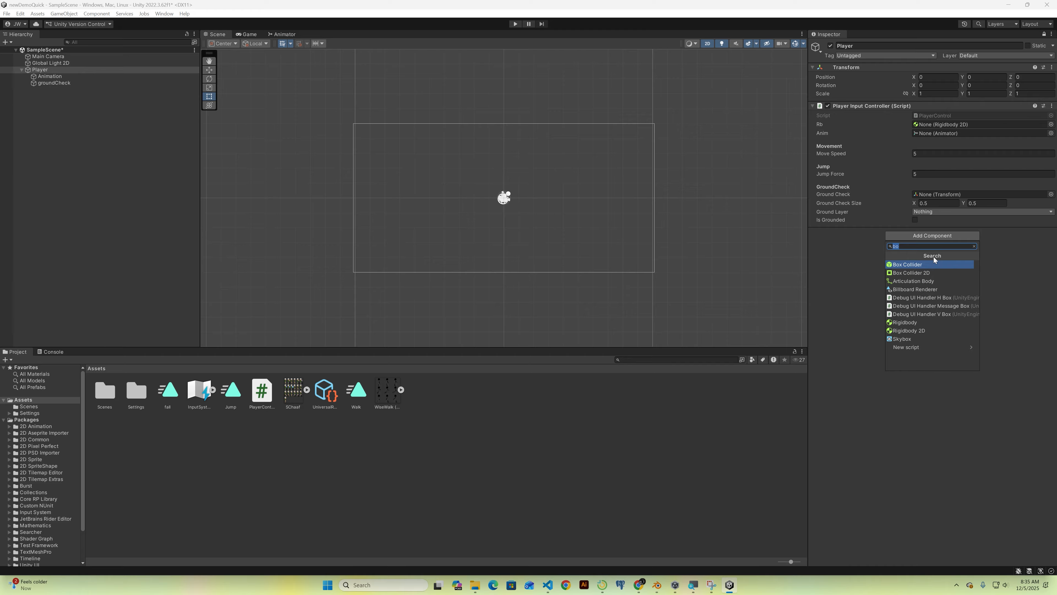
{"action": "type", "text": "rigi"}
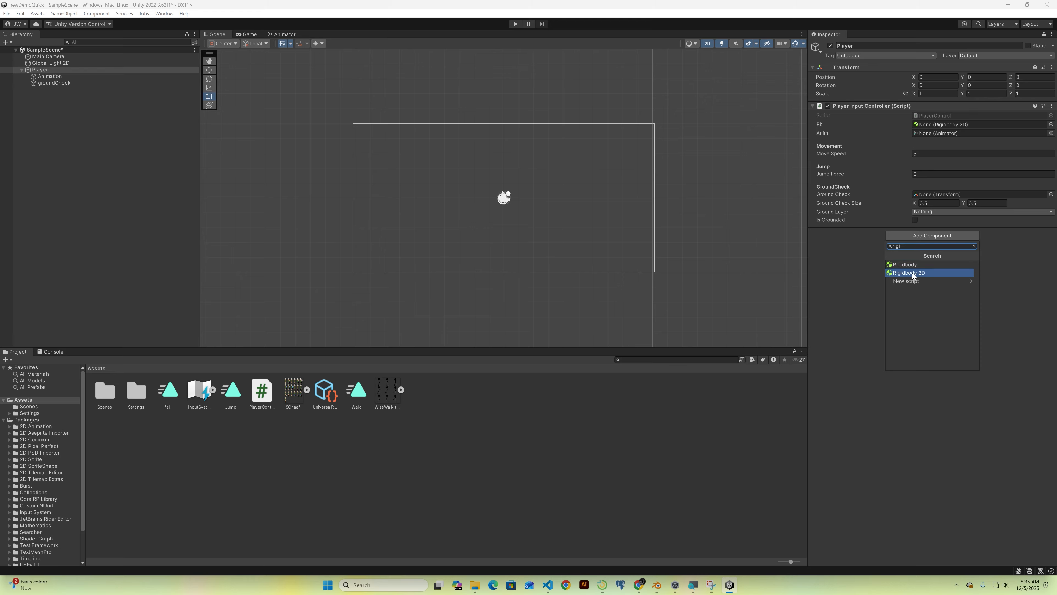
{"action": "left_click", "coordinate": [913, 273]}
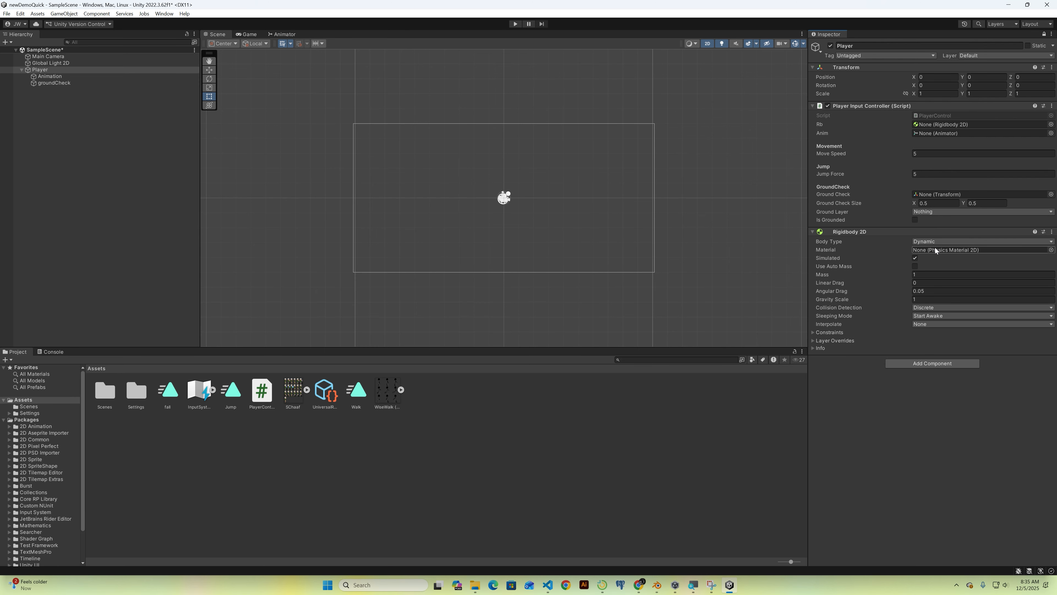
{"action": "left_click_drag", "start_coordinate": [852, 232], "coordinate": [931, 129]}
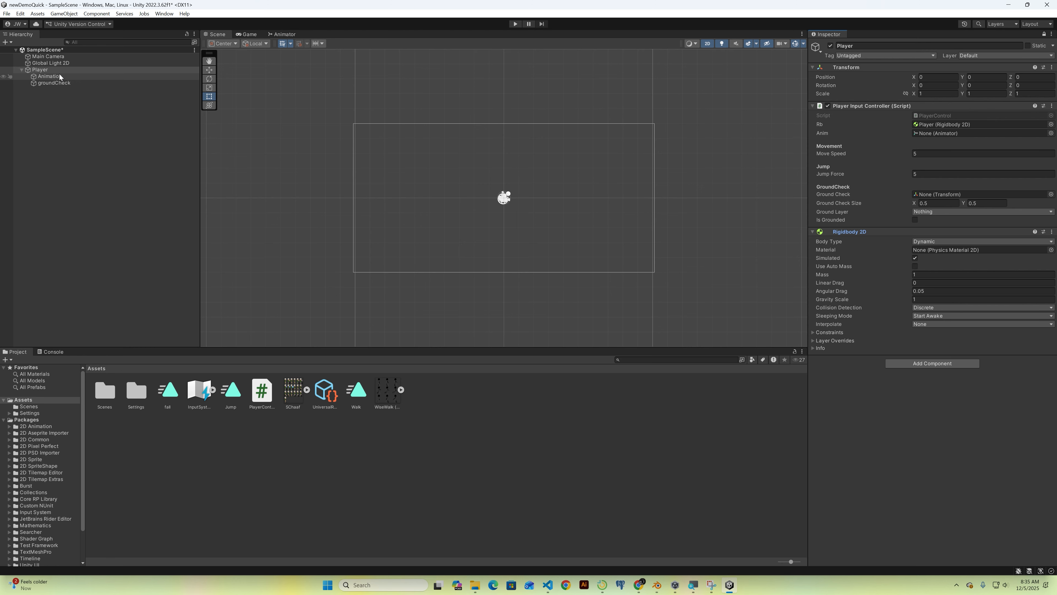
Step: Try to assign the Animation child object to the script's Anim field, check the available animators, and close the selection window
{"action": "left_click_drag", "start_coordinate": [59, 77], "coordinate": [937, 135]}
{"action": "left_click", "coordinate": [1051, 133]}
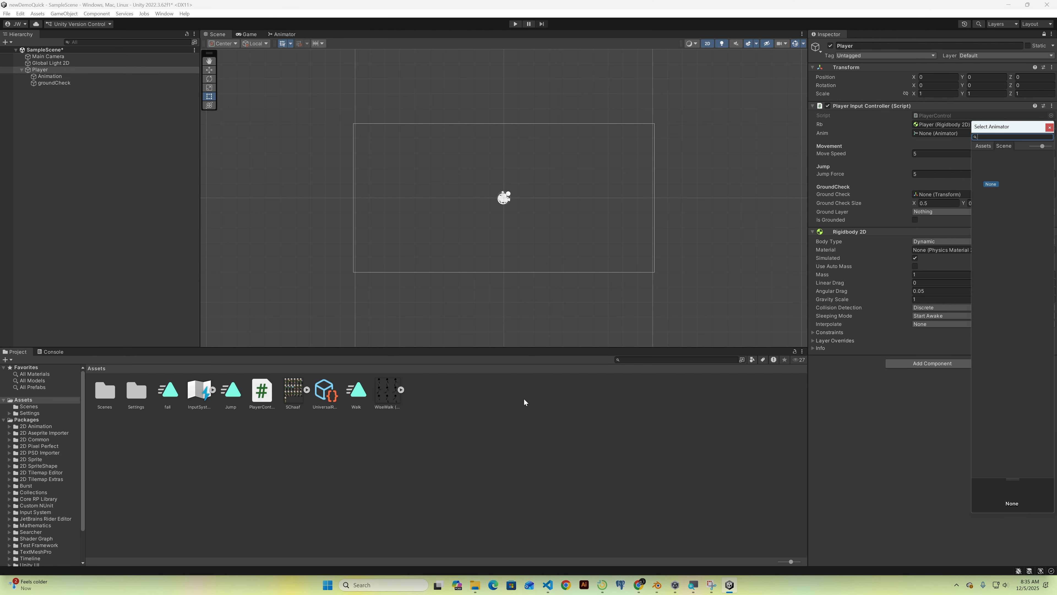
{"action": "left_click", "coordinate": [440, 401]}
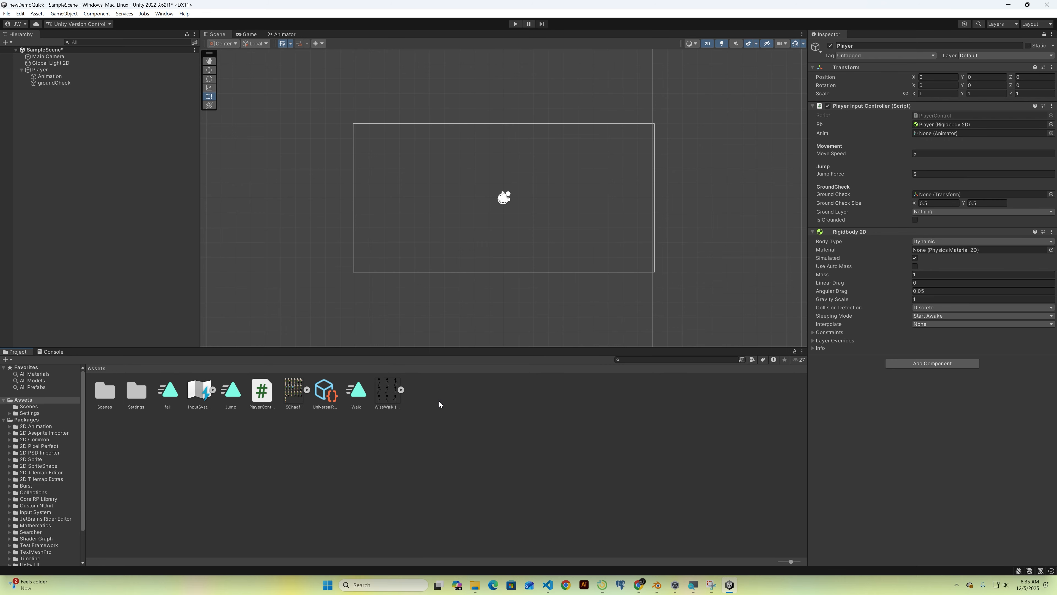
Step: Create an Animator Controller named Player in the Assets folder
{"action": "right_click", "coordinate": [436, 398]}
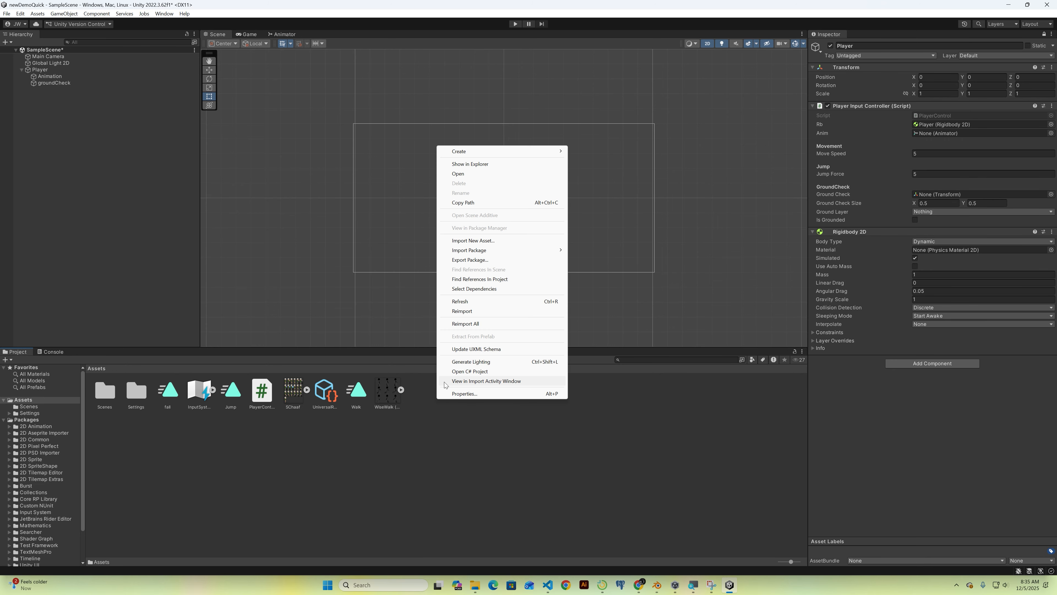
{"action": "mouse_move", "coordinate": [547, 152]}
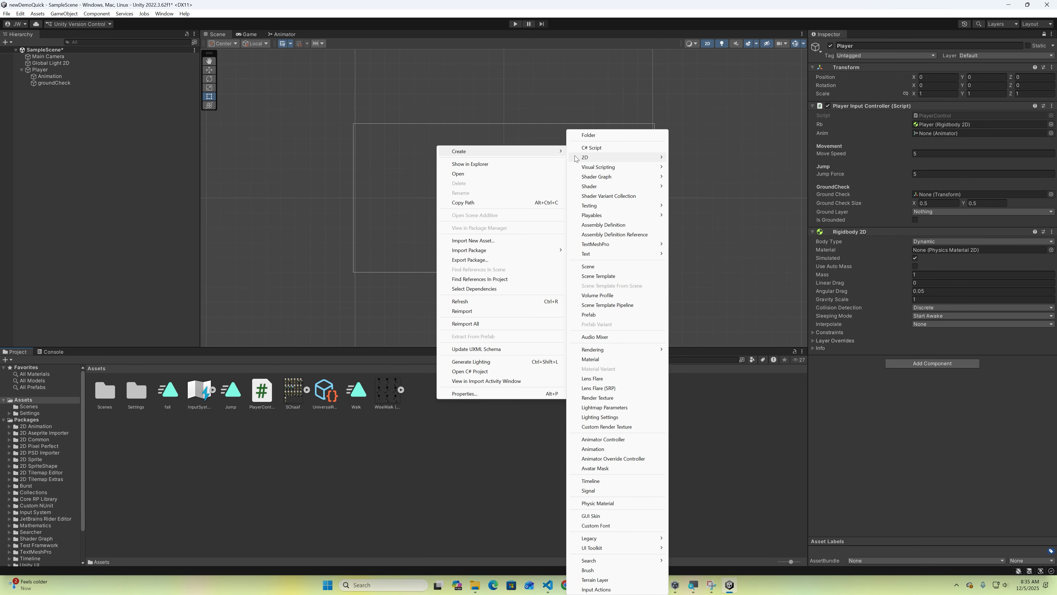
{"action": "left_click", "coordinate": [612, 439]}
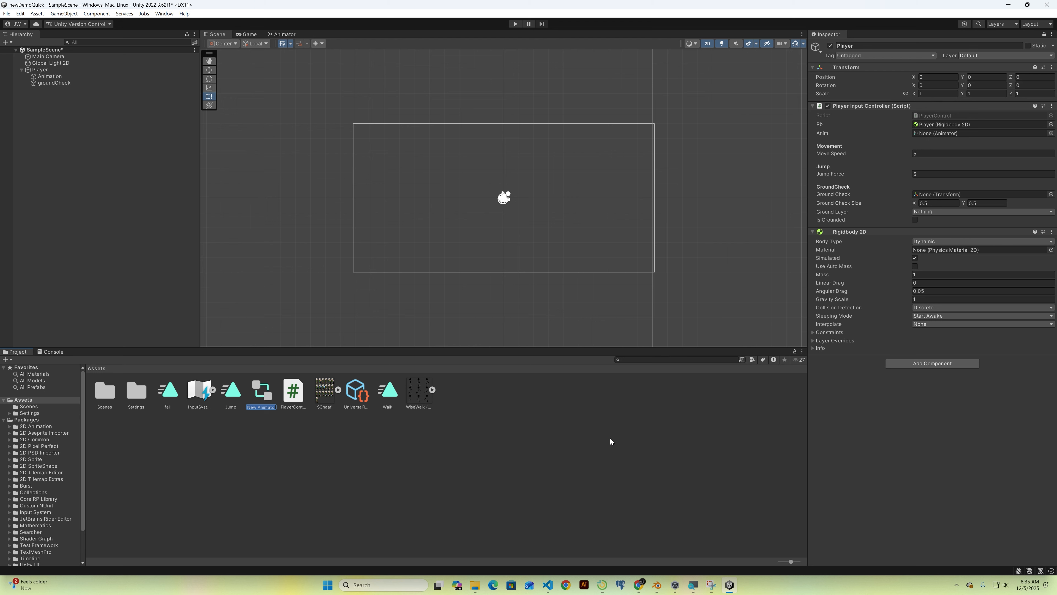
{"action": "type", "text": "Player"}
{"action": "key", "text": "Return"}
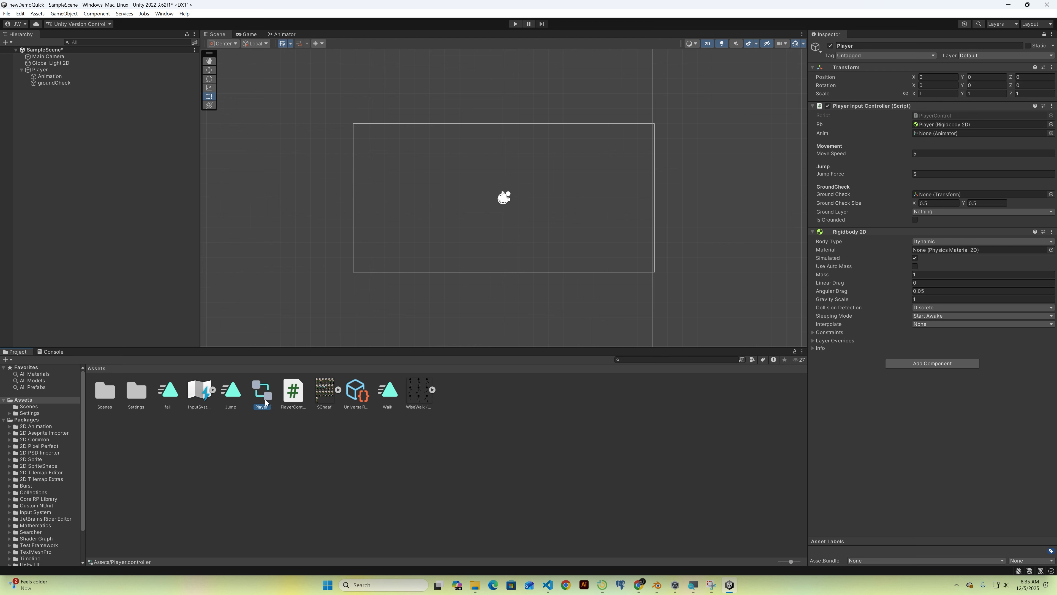
Step: Try to fill the script's Anim field with the Player animator controller and with the Player object
{"action": "left_click_drag", "start_coordinate": [265, 396], "coordinate": [928, 133]}
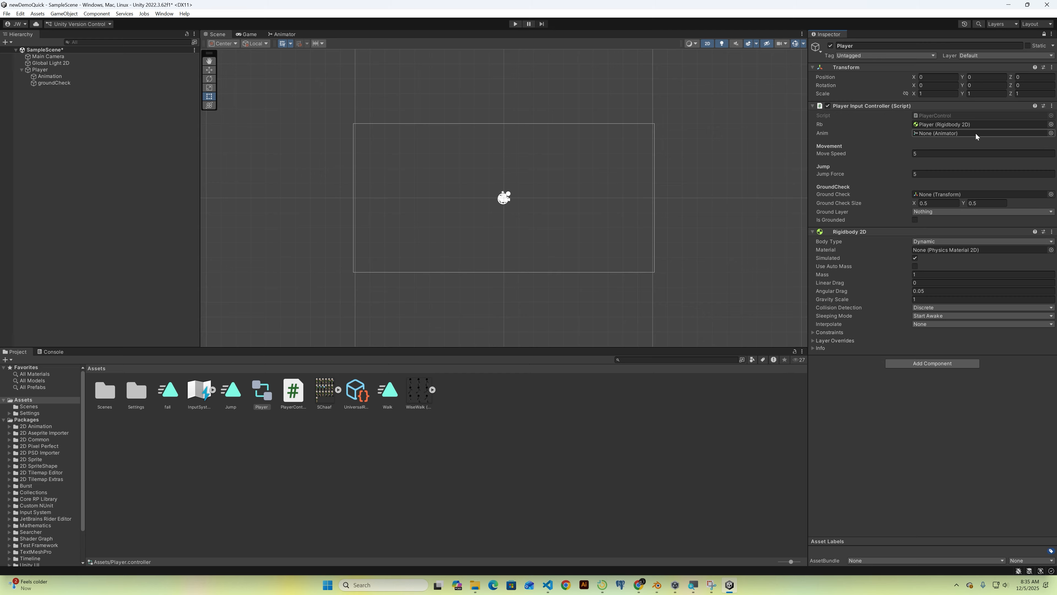
{"action": "left_click_drag", "start_coordinate": [46, 70], "coordinate": [982, 132]}
{"action": "left_click", "coordinate": [1050, 133]}
{"action": "left_click", "coordinate": [916, 475]}
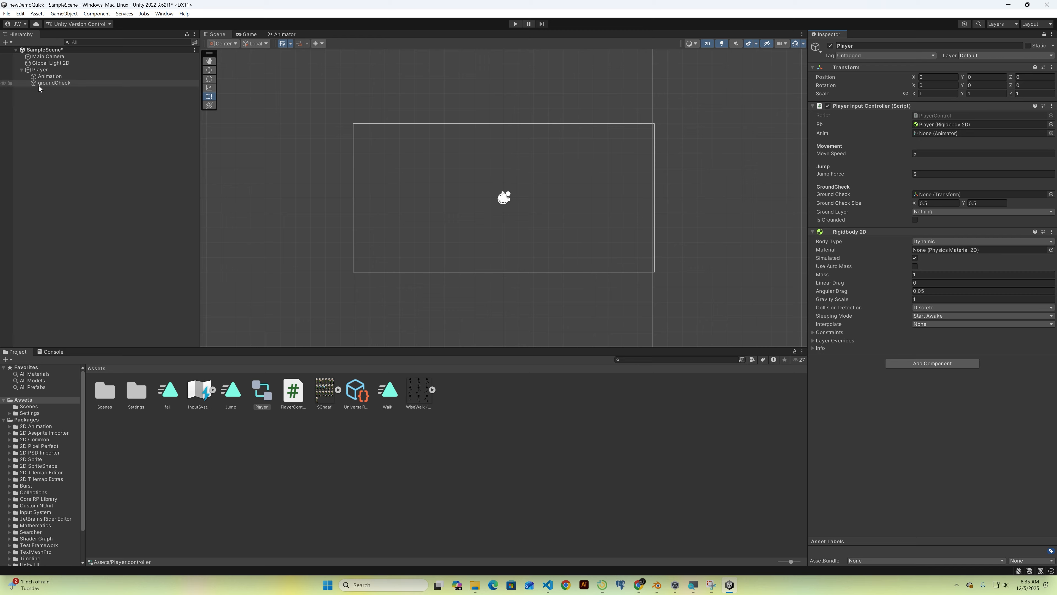
Step: Assign the groundCheck child object to the script's Ground Check field
{"action": "left_click_drag", "start_coordinate": [58, 83], "coordinate": [942, 196]}
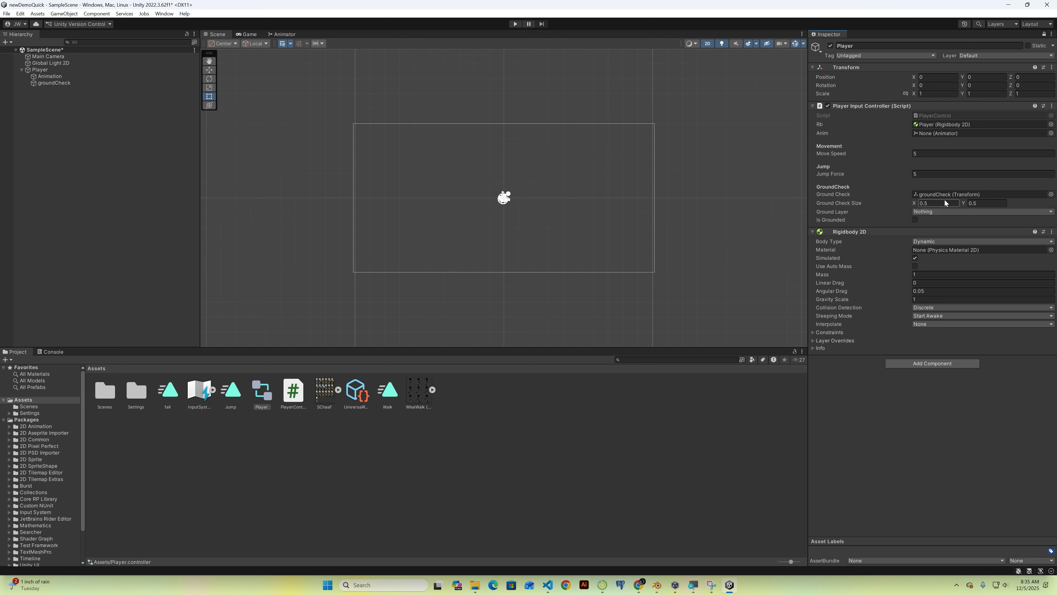
Step: Add a layer named groundLayer as User Layer 3 and return to the Player object's properties
{"action": "left_click", "coordinate": [978, 56]}
{"action": "left_click", "coordinate": [987, 119]}
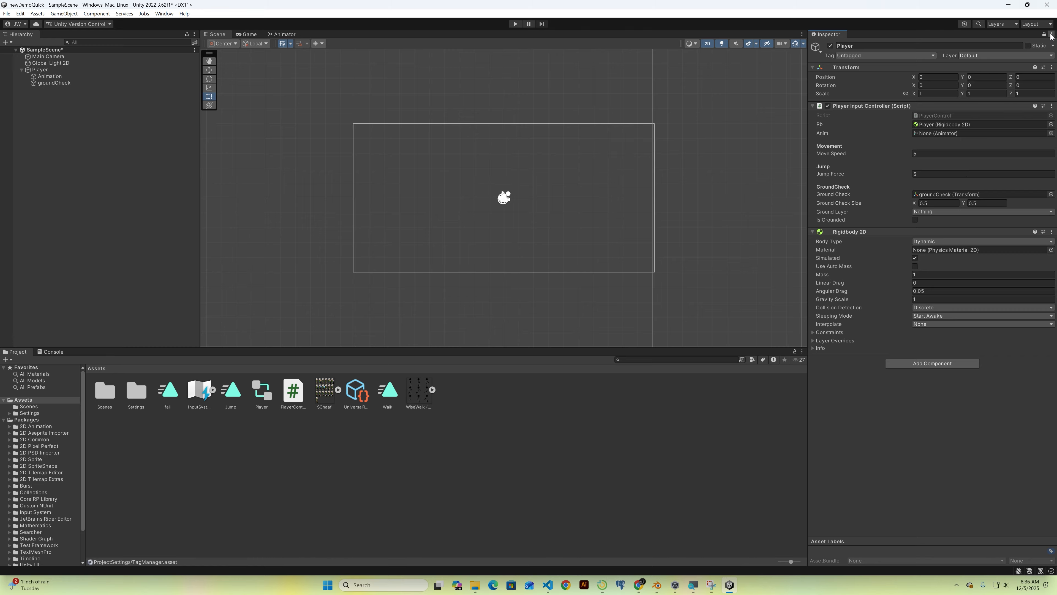
{"action": "left_click", "coordinate": [1013, 57]}
{"action": "left_click", "coordinate": [985, 118]}
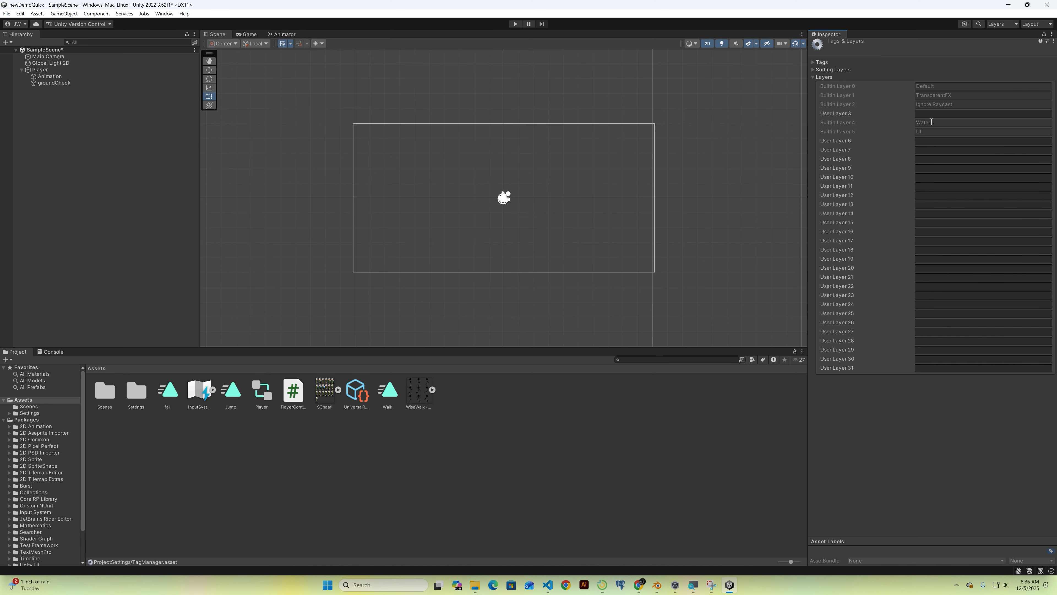
{"action": "left_click", "coordinate": [932, 114]}
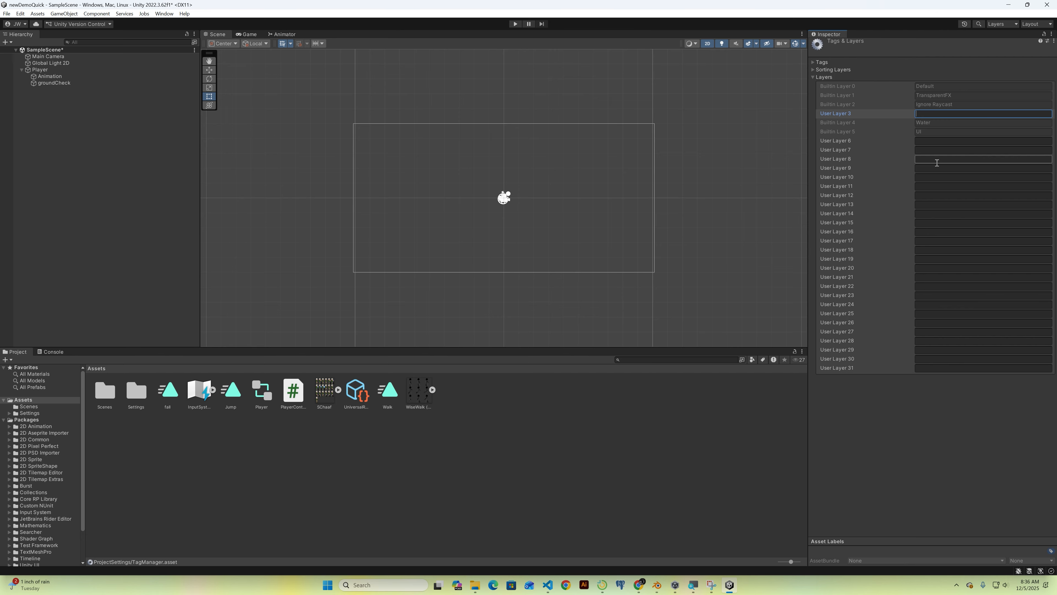
{"action": "type", "text": "groundLayer"}
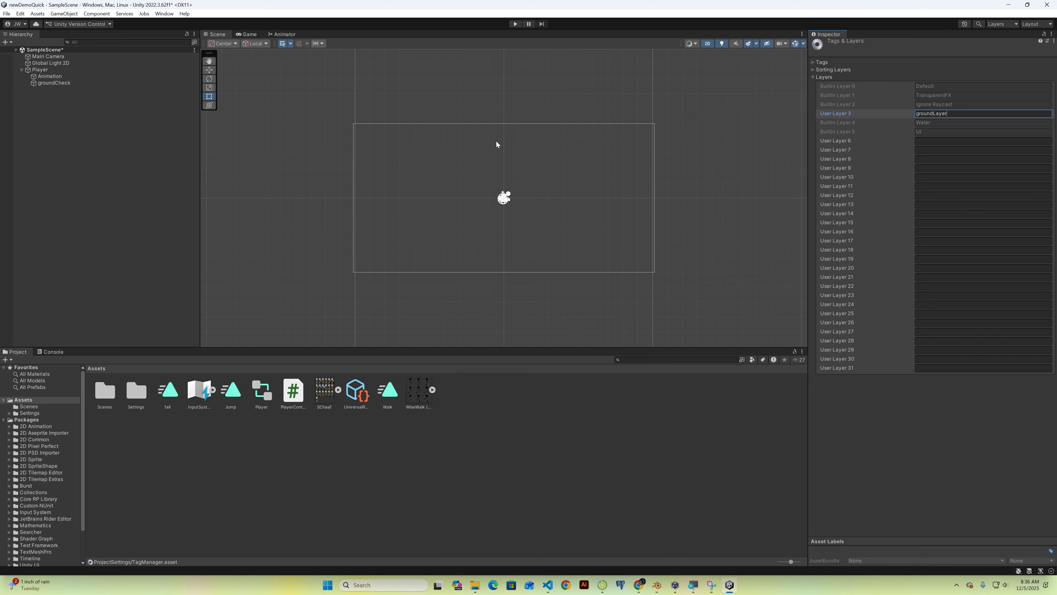
{"action": "left_click", "coordinate": [948, 62]}
{"action": "left_click", "coordinate": [87, 70]}
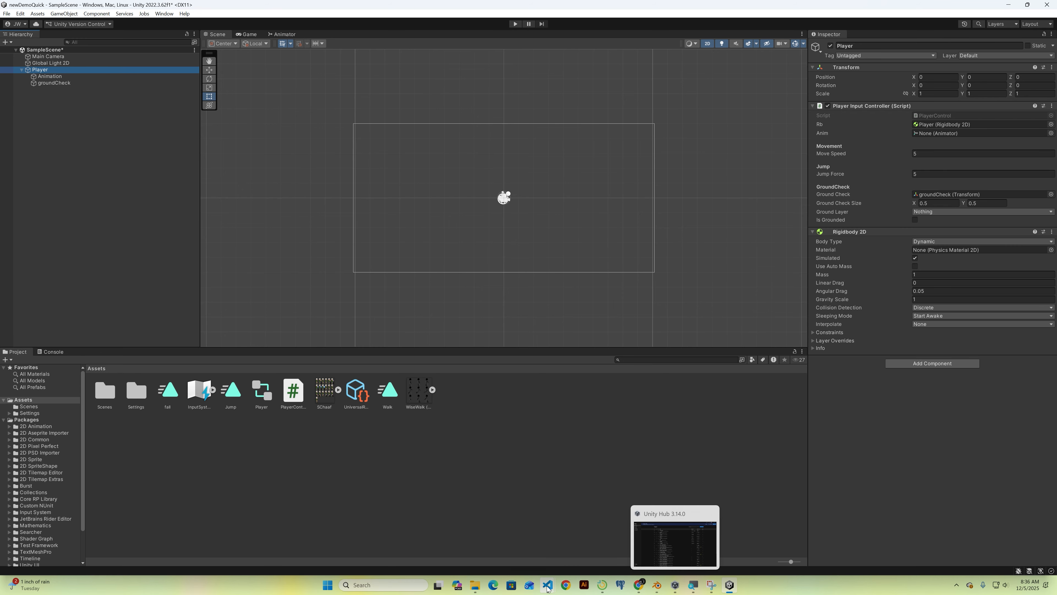
Step: Switch to PlayerControl.cs in Visual Studio Code, check the name of the groundLayer LayerMask variable, and return to Unity
{"action": "mouse_move", "coordinate": [547, 588]}
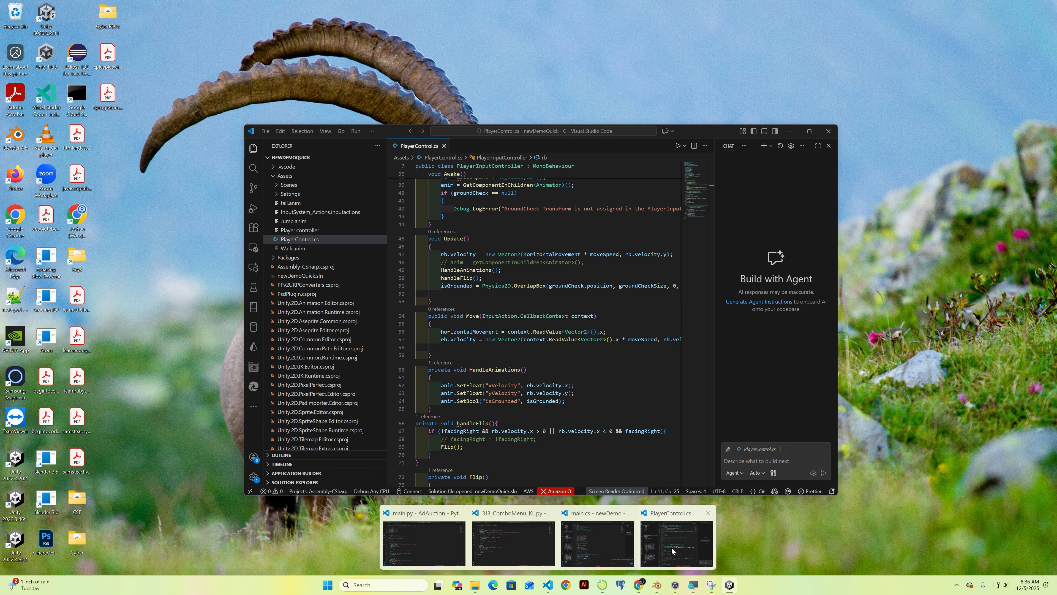
{"action": "left_click", "coordinate": [672, 551]}
{"action": "scroll", "coordinate": [487, 278], "scroll_direction": "up", "scroll_amount": 8}
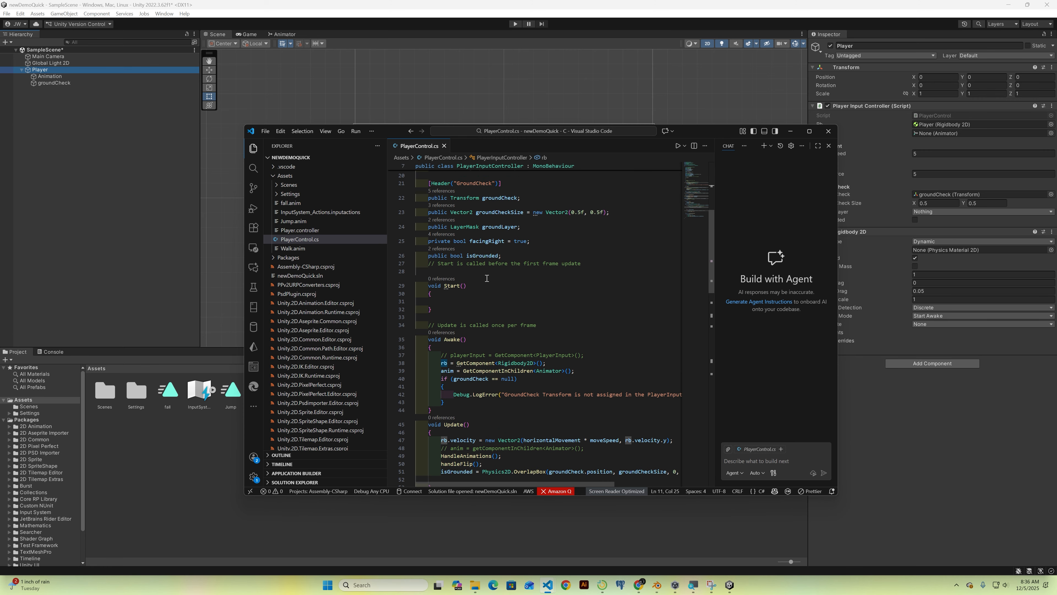
{"action": "double_click", "coordinate": [487, 227]}
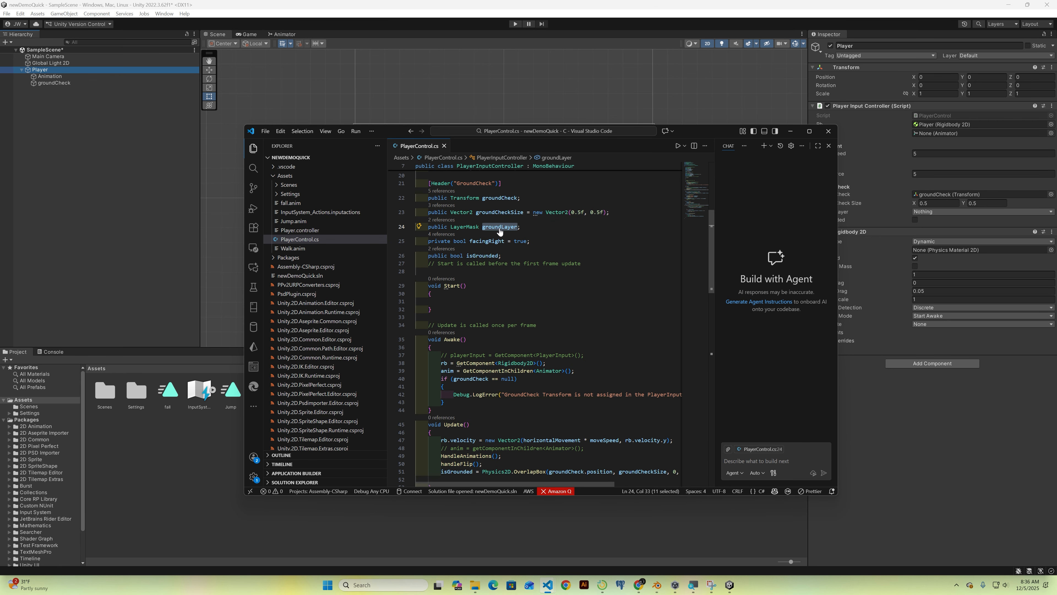
{"action": "left_click", "coordinate": [896, 148]}
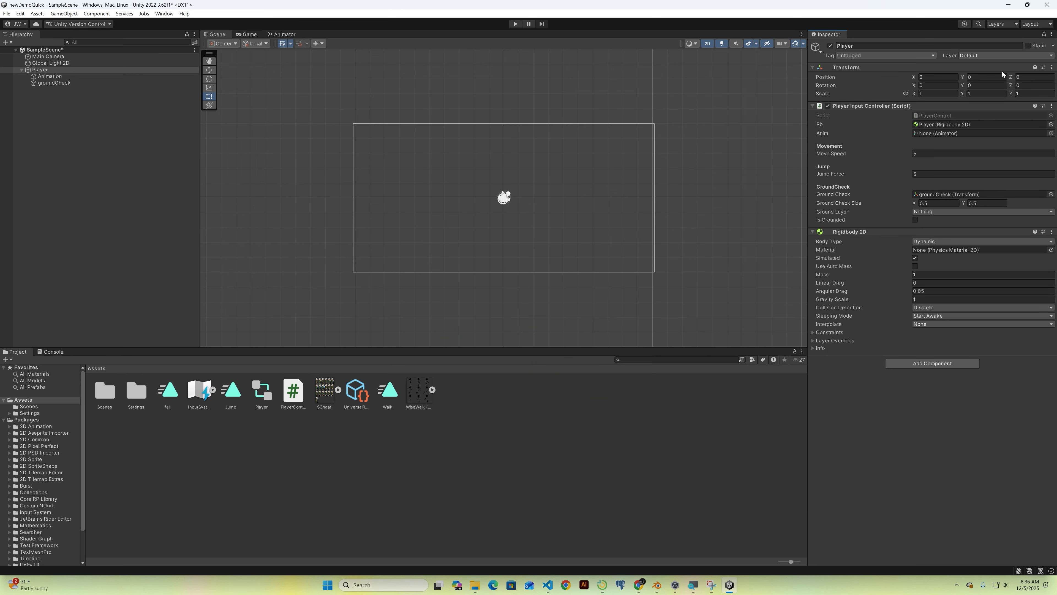
Step: Open the layer choices for the Player object
{"action": "left_click", "coordinate": [1018, 56]}
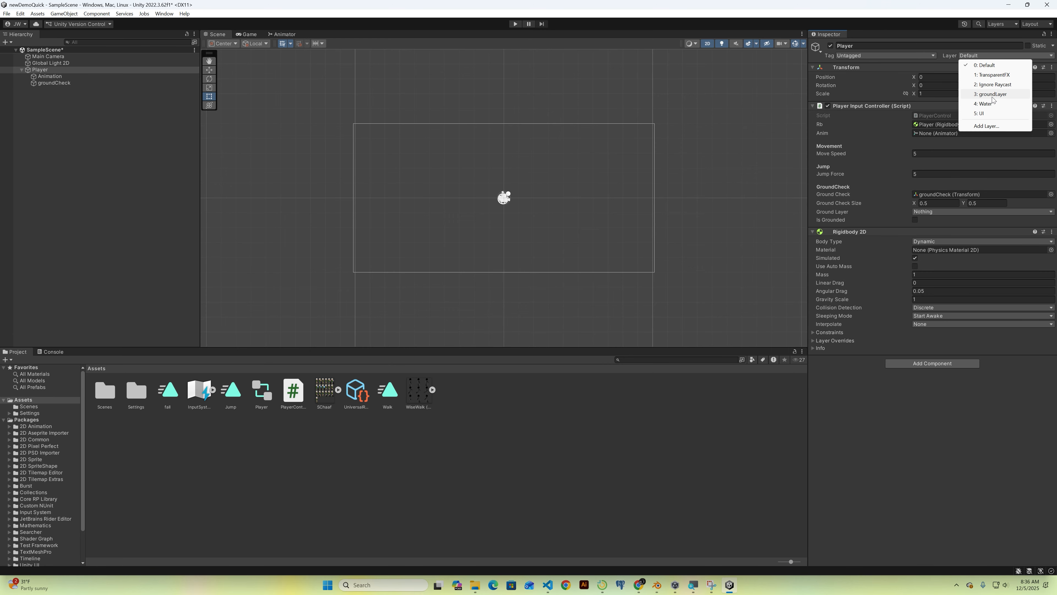
Step: Add a 2D square sprite named platform at the scene root and assign it to the groundLayer layer
{"action": "left_click", "coordinate": [941, 397]}
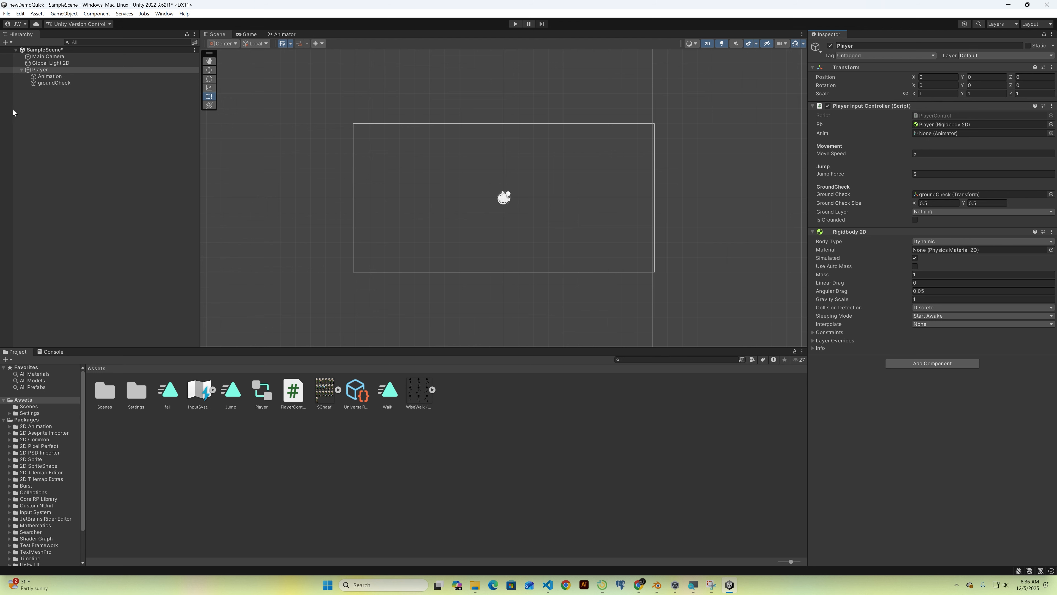
{"action": "left_click", "coordinate": [54, 94]}
{"action": "right_click", "coordinate": [45, 92]}
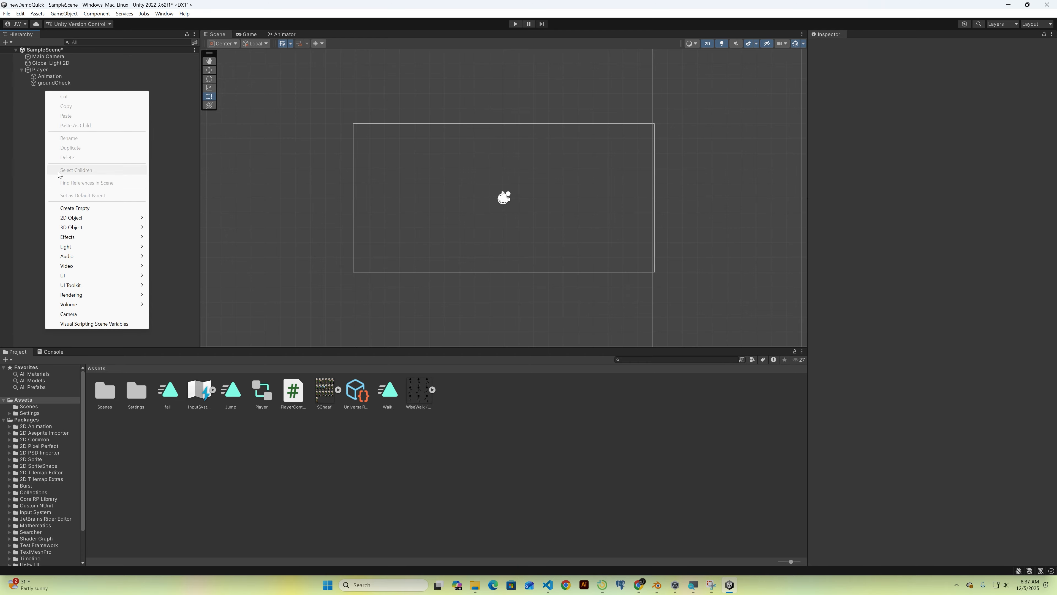
{"action": "mouse_move", "coordinate": [69, 217]}
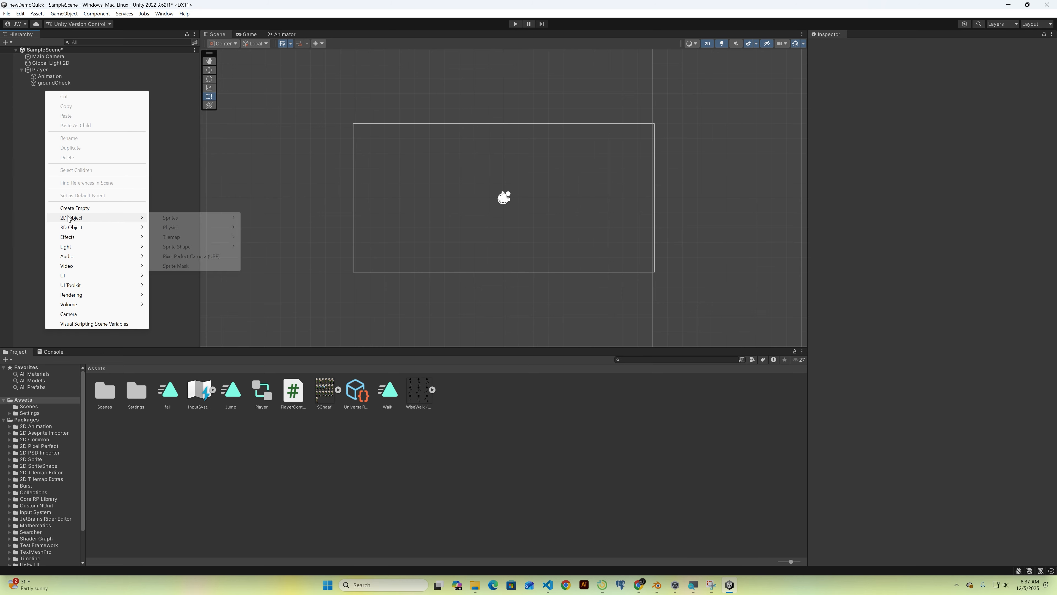
{"action": "mouse_move", "coordinate": [196, 223]}
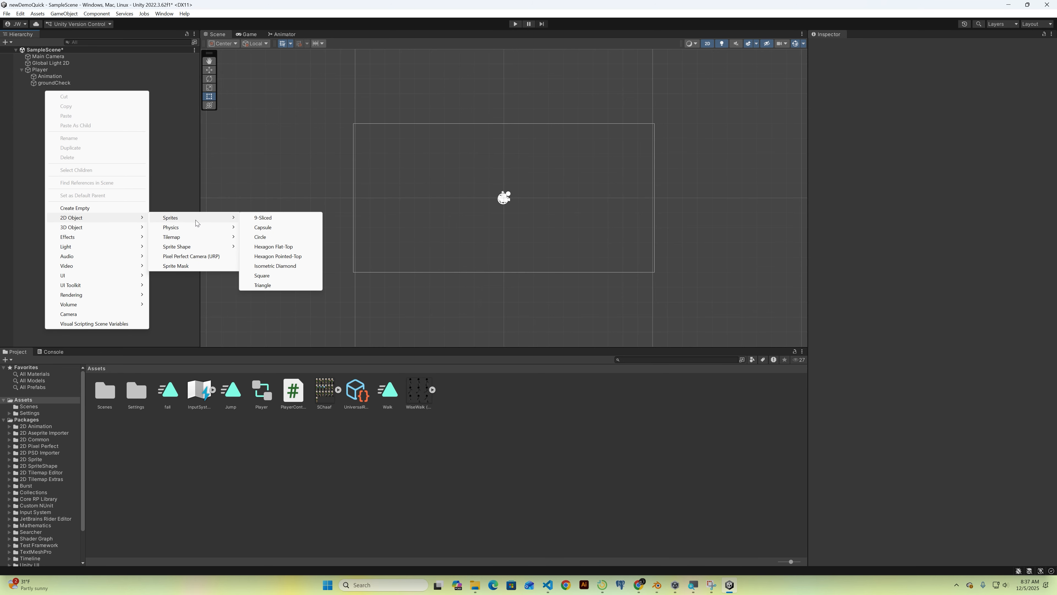
{"action": "left_click", "coordinate": [276, 276]}
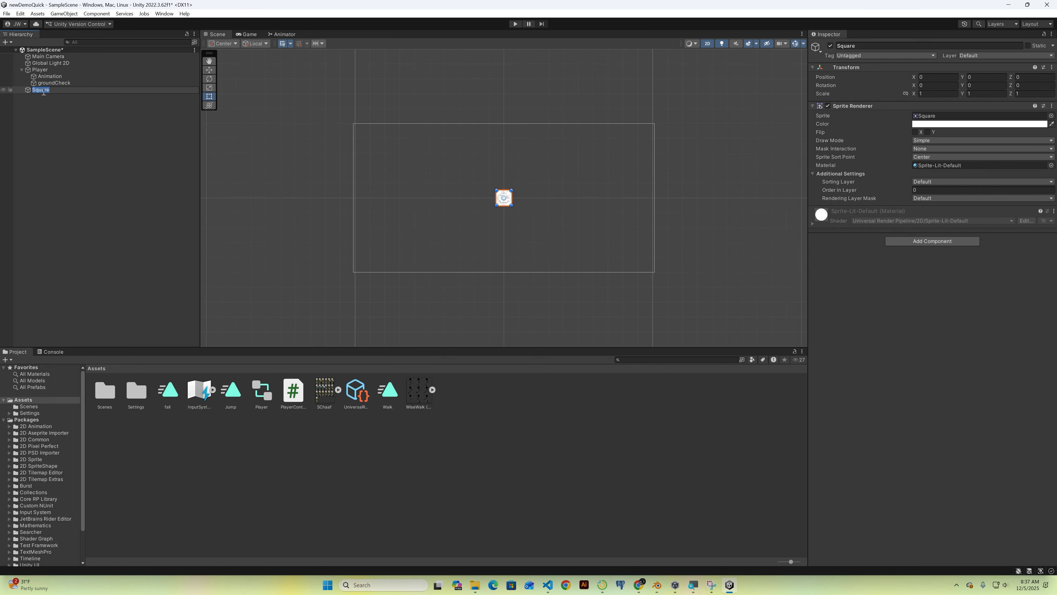
{"action": "type", "text": "platform"}
{"action": "key", "text": "Return"}
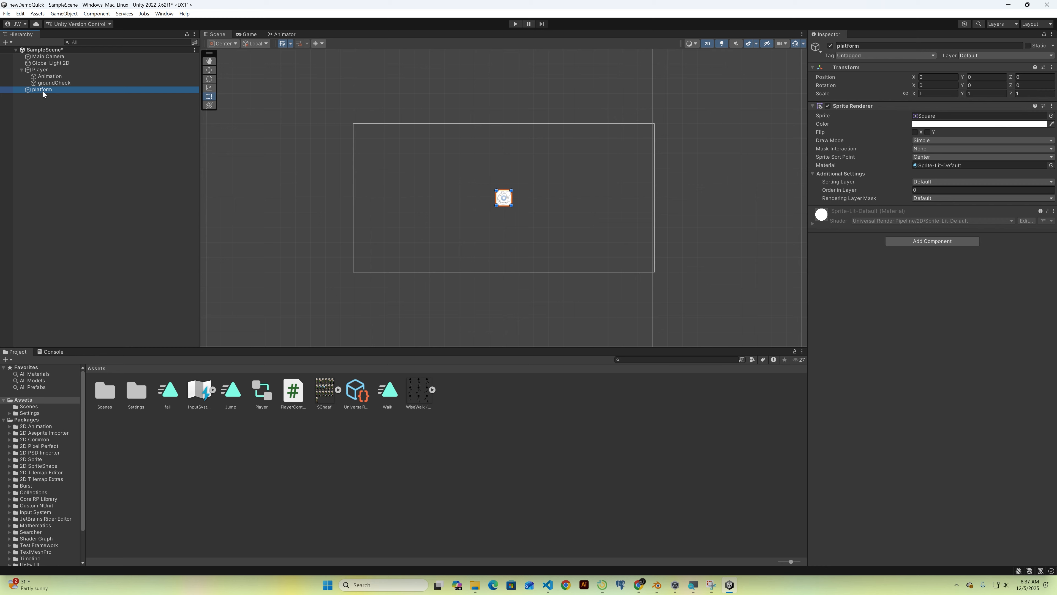
{"action": "left_click", "coordinate": [981, 55]}
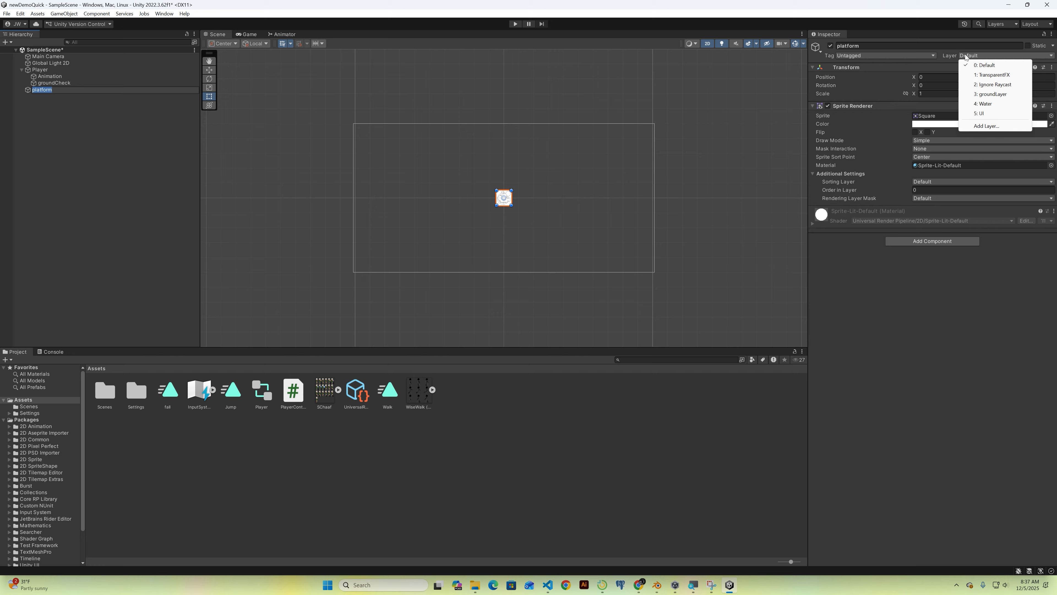
{"action": "left_click", "coordinate": [991, 94]}
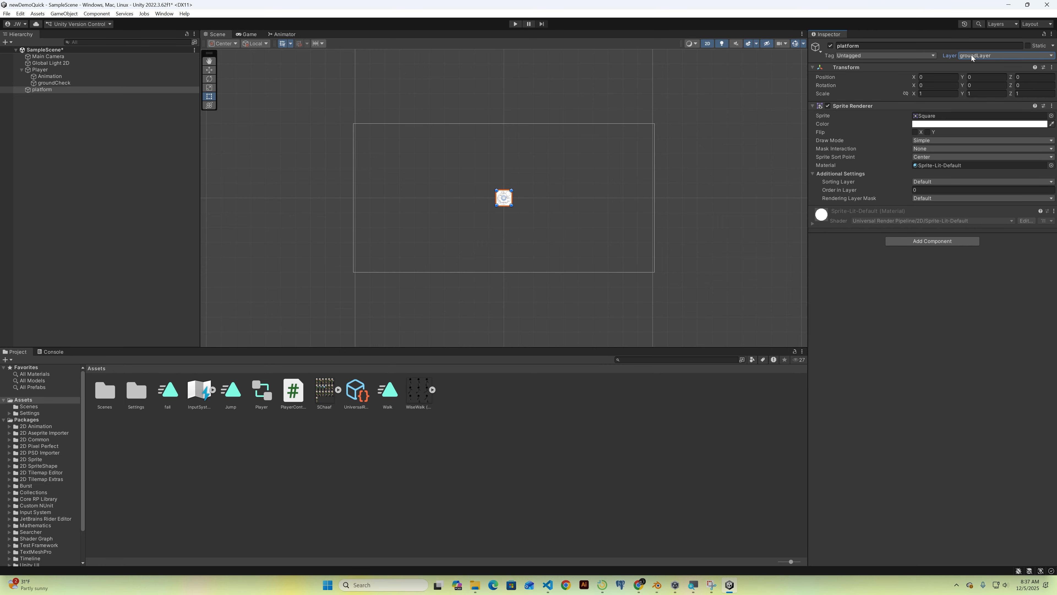
Step: Set the Player's Rigidbody 2D collision detection to Continuous and freeze its Z rotation
{"action": "left_click", "coordinate": [48, 71]}
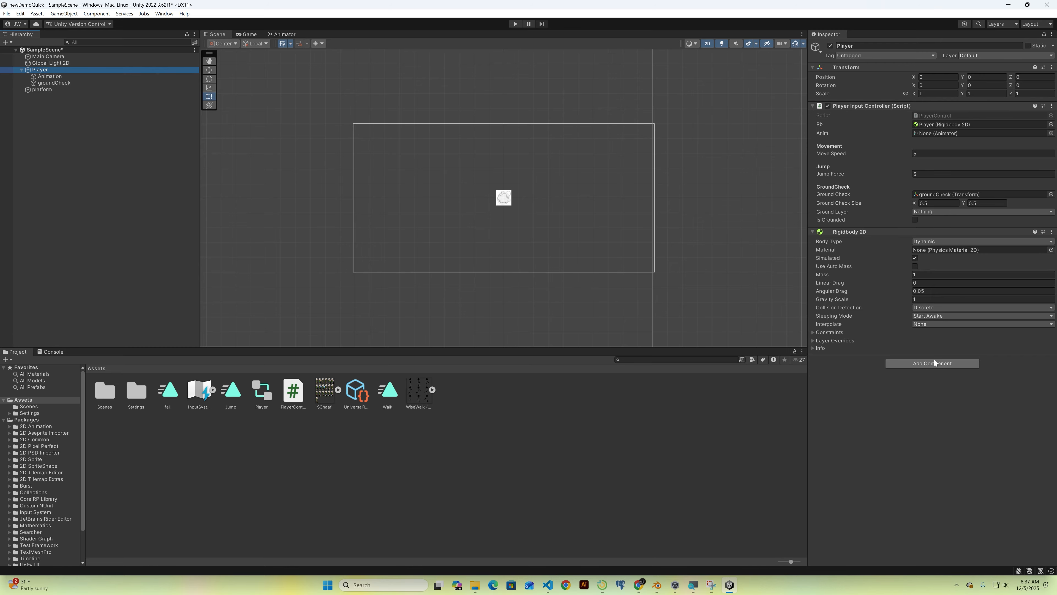
{"action": "left_click", "coordinate": [922, 242]}
{"action": "left_click", "coordinate": [933, 308]}
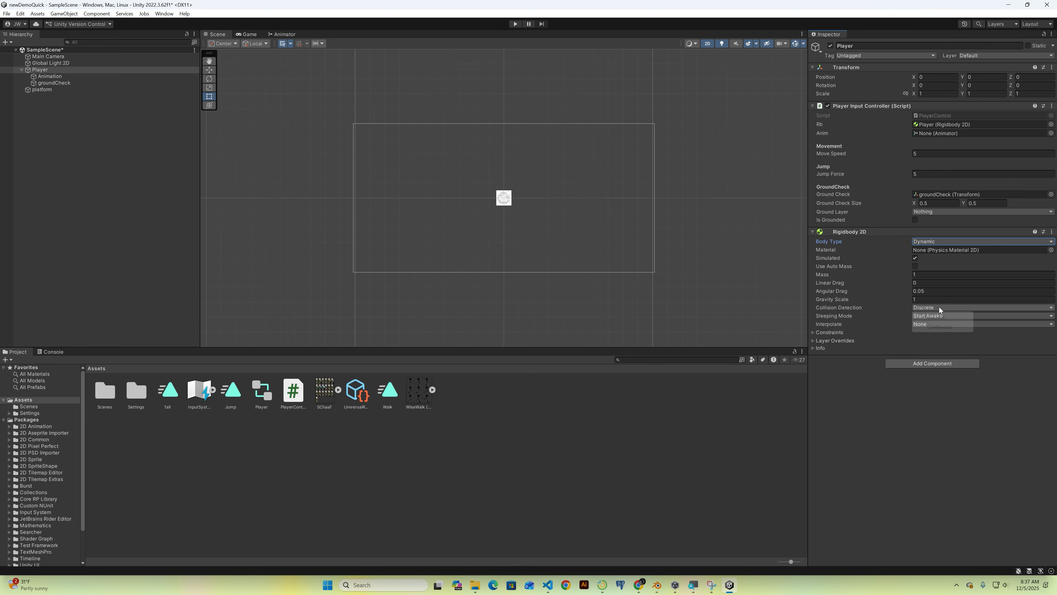
{"action": "left_click", "coordinate": [941, 327]}
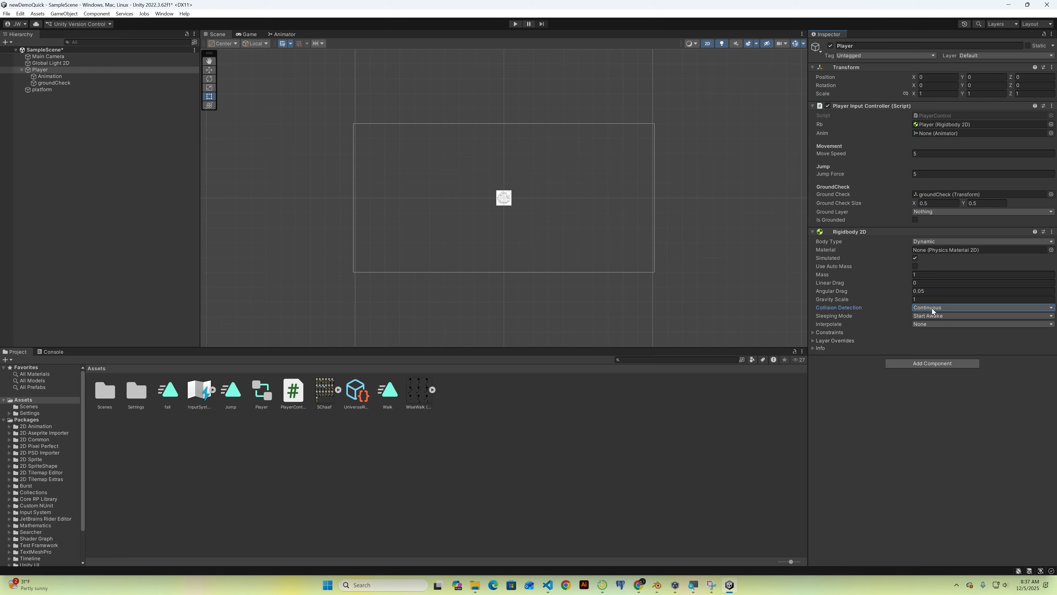
{"action": "left_click", "coordinate": [813, 332]}
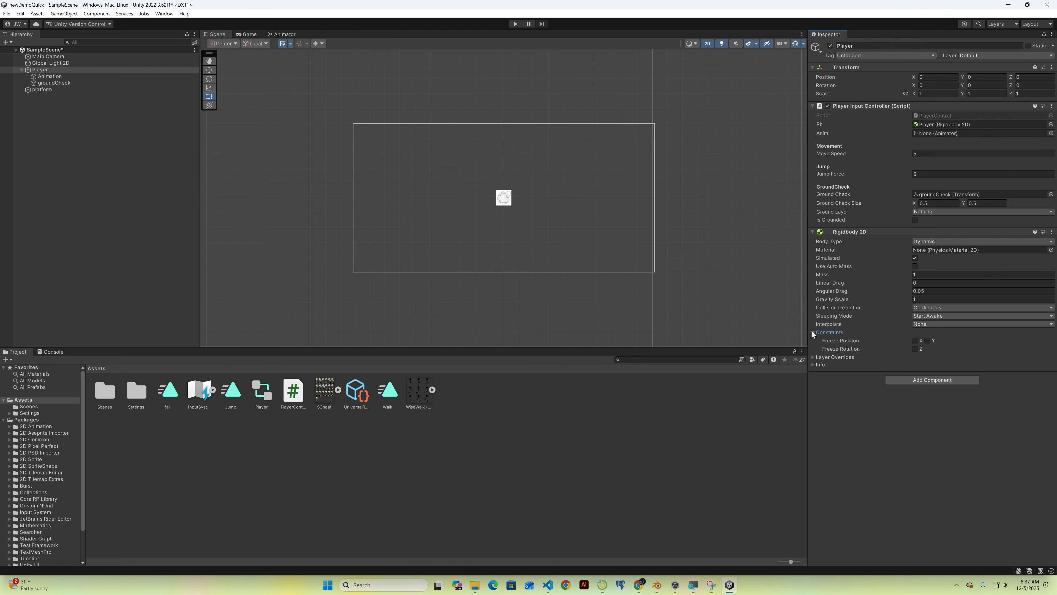
{"action": "left_click", "coordinate": [915, 349]}
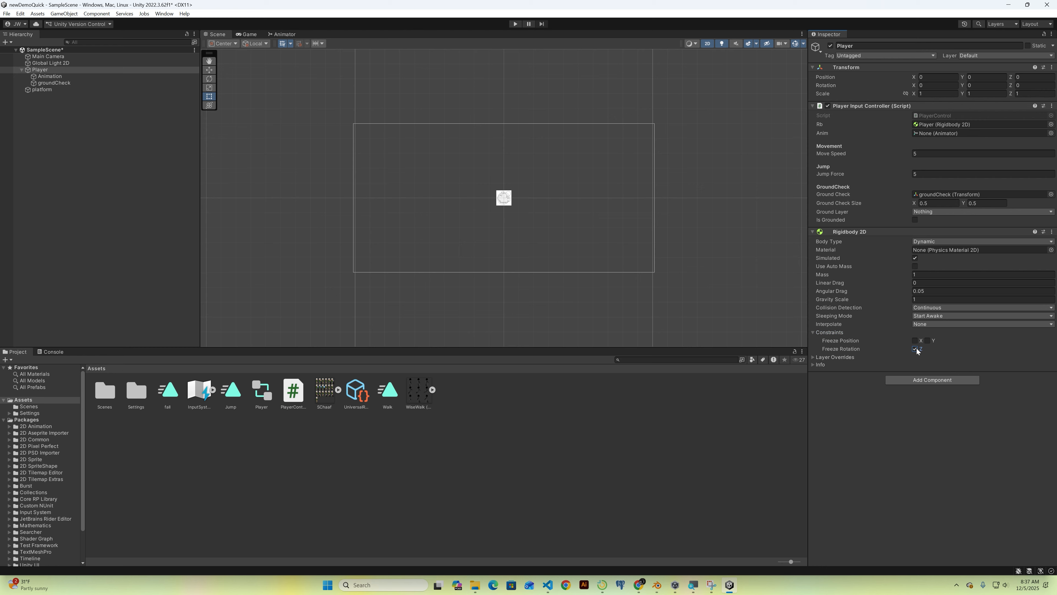
{"action": "left_click", "coordinate": [813, 332]}
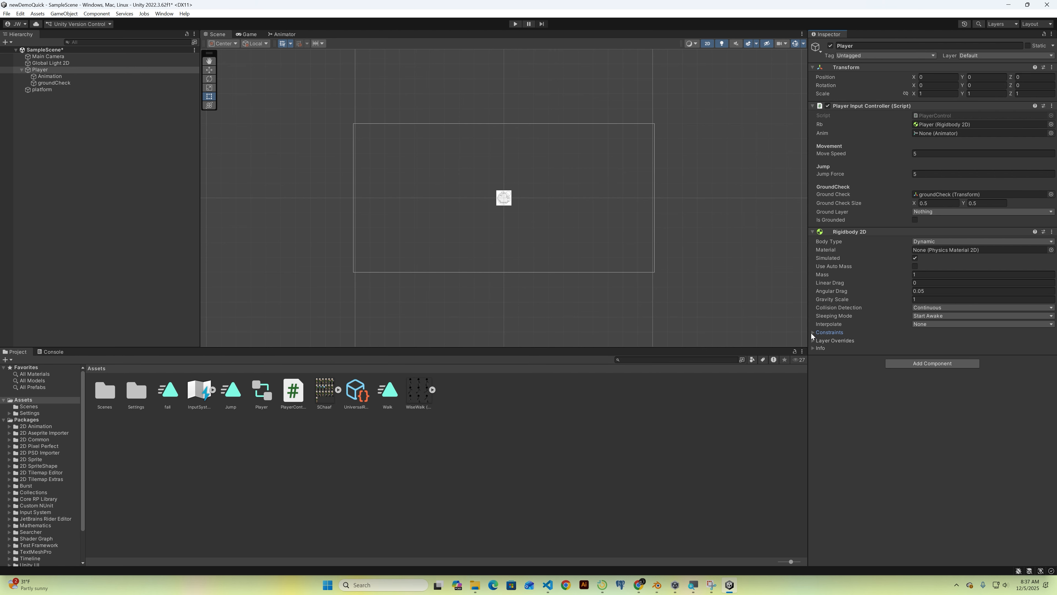
{"action": "left_click", "coordinate": [813, 333]}
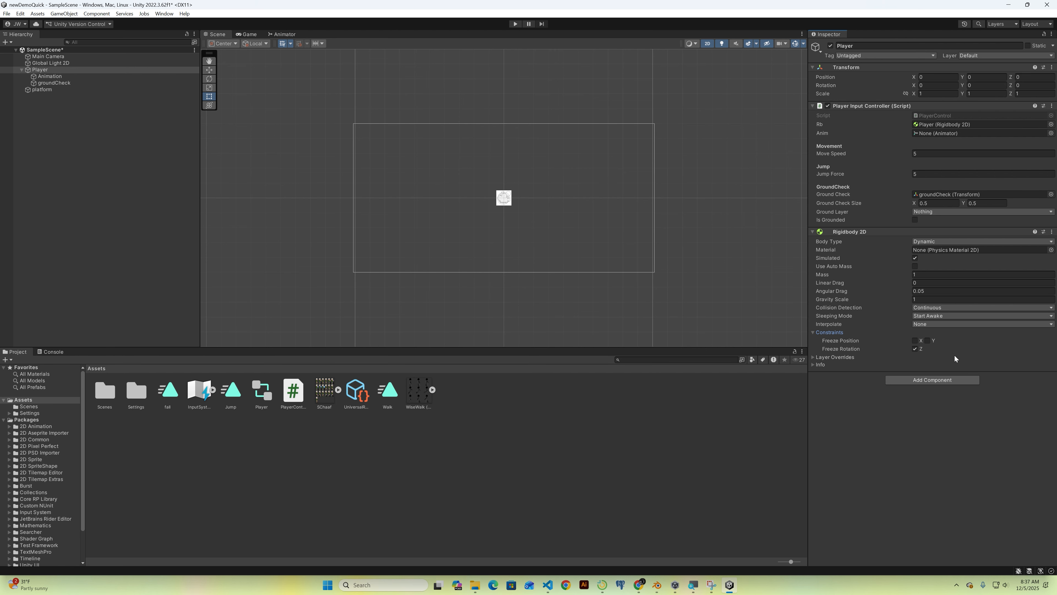
Step: Add a Box Collider 2D component to the Player
{"action": "left_click", "coordinate": [922, 383]}
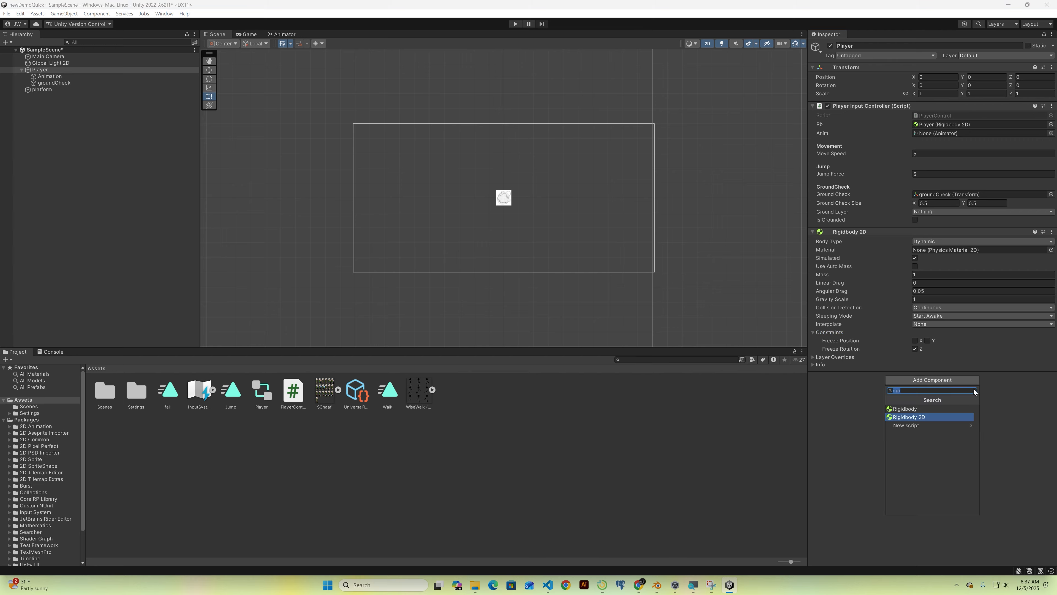
{"action": "key", "text": "BackSpace"}
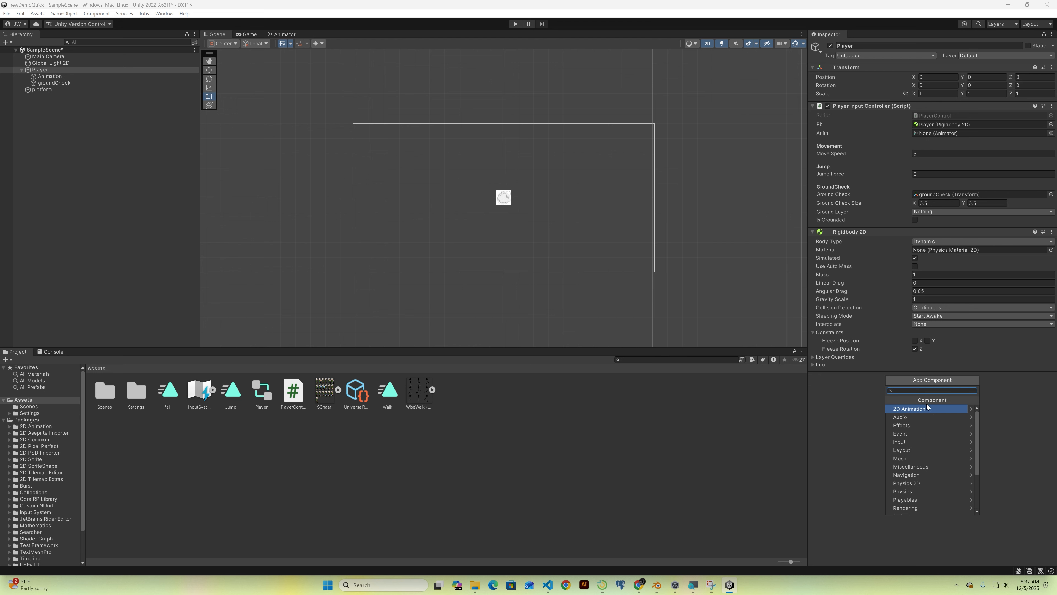
{"action": "type", "text": "box"}
{"action": "key", "text": "Return"}
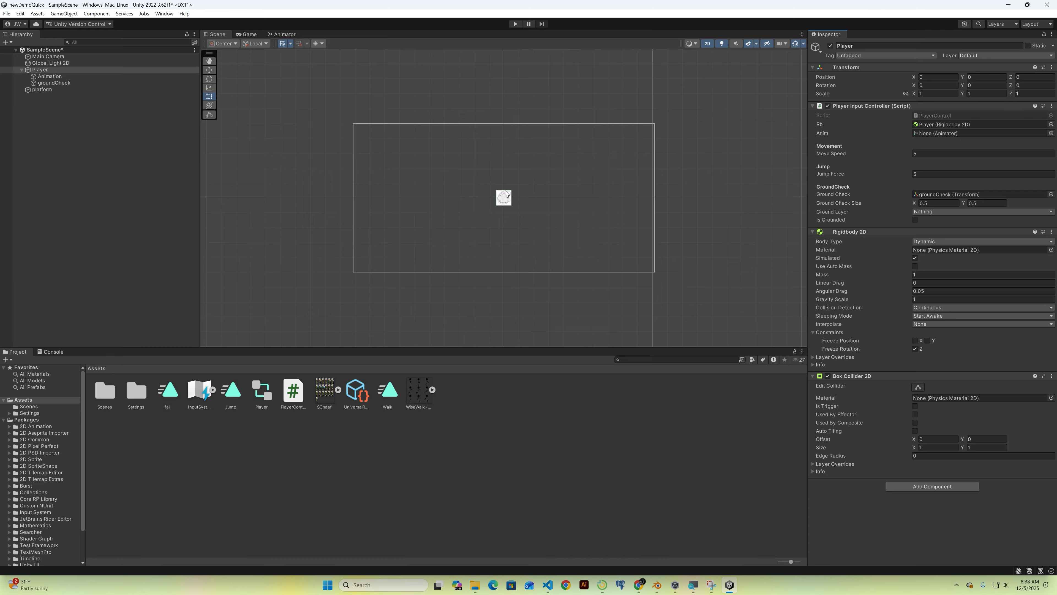
Step: Add a Sprite Renderer to the Player's Animation child and assign the SChaaf_0 sprite to it
{"action": "left_click", "coordinate": [47, 76]}
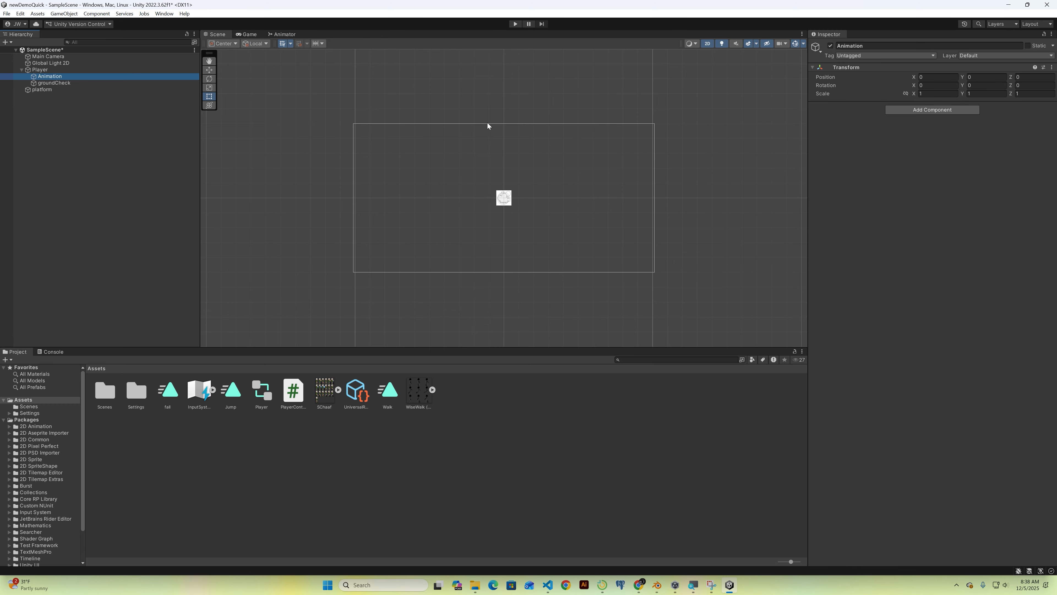
{"action": "left_click", "coordinate": [916, 110]}
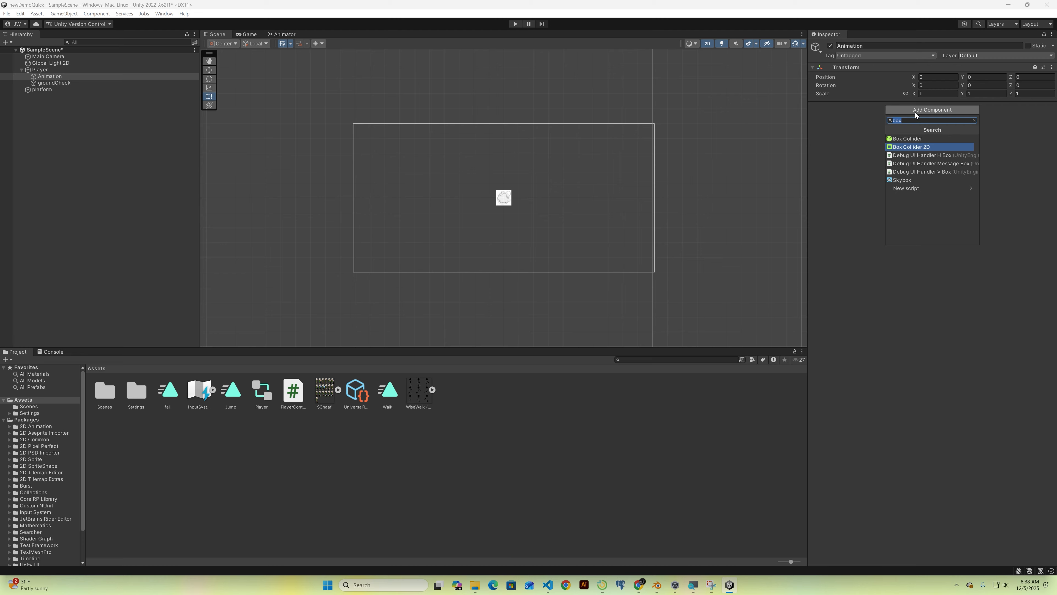
{"action": "type", "text": "spr"}
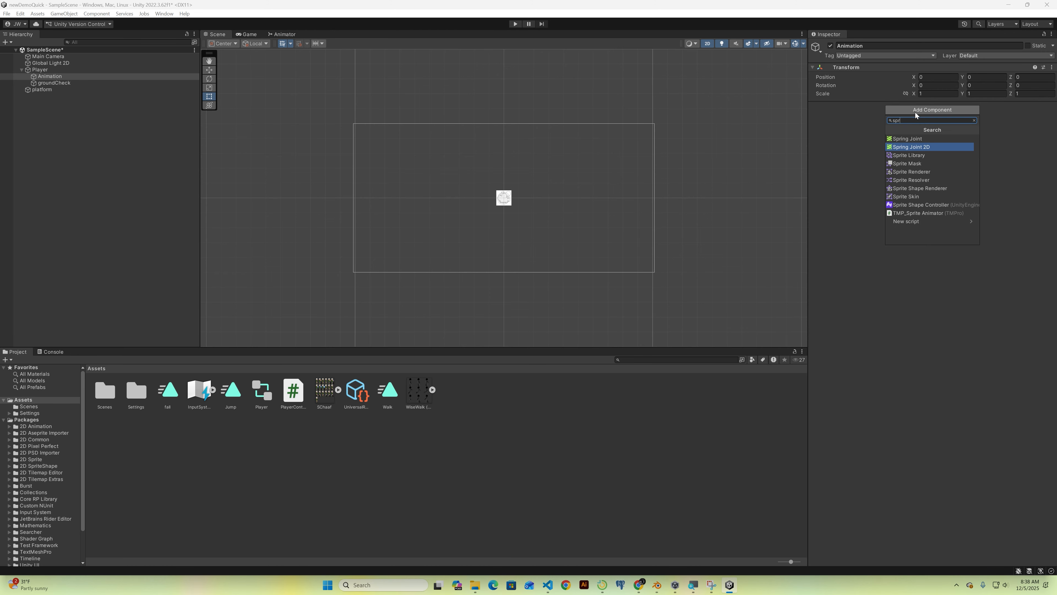
{"action": "key", "text": "Down"}
{"action": "key", "text": "Down"}
{"action": "key", "text": "Down"}
{"action": "key", "text": "Return"}
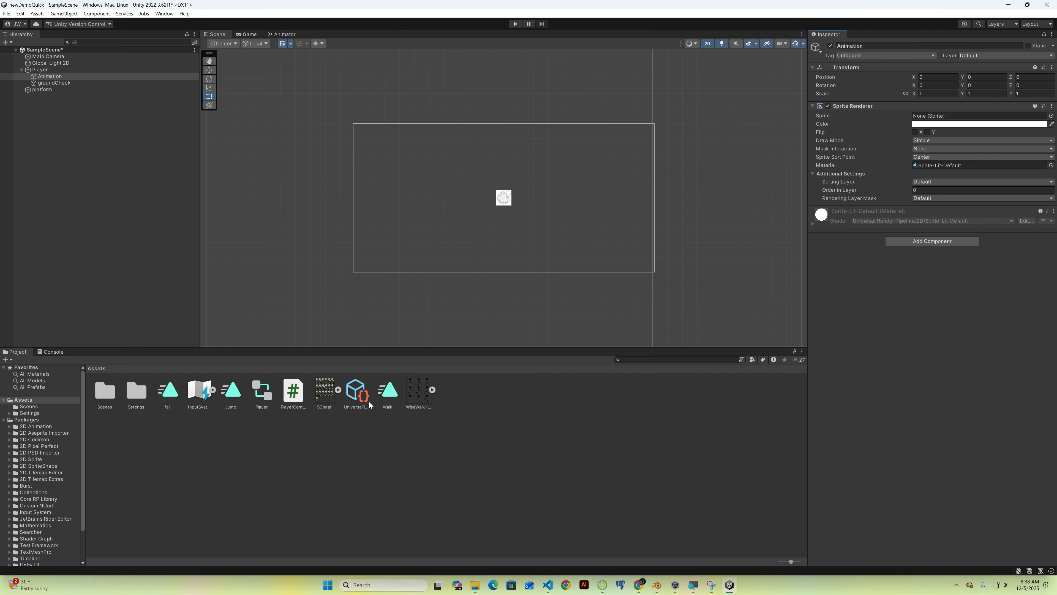
{"action": "left_click", "coordinate": [338, 389]}
{"action": "left_click_drag", "start_coordinate": [365, 391], "coordinate": [963, 118]}
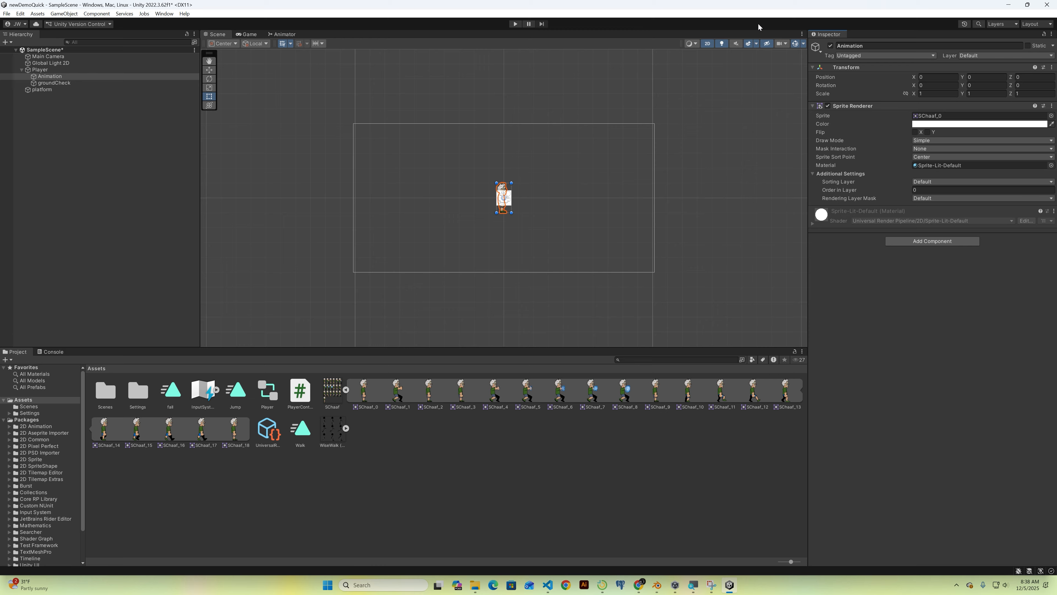
Step: Turn off 3D Icons and Fade Gizmos and turn on Selection Wire in the scene's gizmo settings
{"action": "left_click", "coordinate": [803, 44]}
{"action": "left_click", "coordinate": [798, 56]}
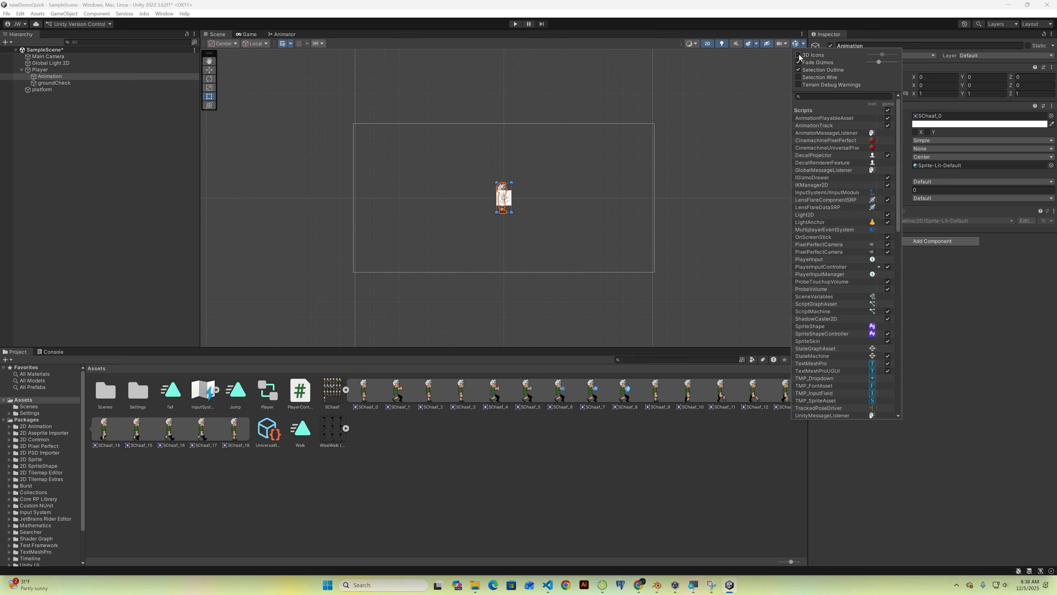
{"action": "left_click", "coordinate": [798, 62]}
Step: Turn off the gizmos of individual script components, including Light2D, LightAnchor, PixelPerfectCamera, PlayerInputController, ProbeVolume, ScriptMachine, StateMachine and Volume
{"action": "left_click", "coordinate": [888, 200]}
{"action": "left_click", "coordinate": [888, 267]}
{"action": "left_click", "coordinate": [888, 252]}
{"action": "left_click", "coordinate": [888, 244]}
{"action": "left_click", "coordinate": [888, 237]}
{"action": "left_click", "coordinate": [888, 222]}
{"action": "left_click", "coordinate": [888, 215]}
{"action": "left_click", "coordinate": [888, 282]}
{"action": "left_click", "coordinate": [888, 289]}
{"action": "left_click", "coordinate": [887, 312]}
{"action": "left_click", "coordinate": [888, 356]}
{"action": "scroll", "coordinate": [878, 369], "scroll_direction": "down", "scroll_amount": 4}
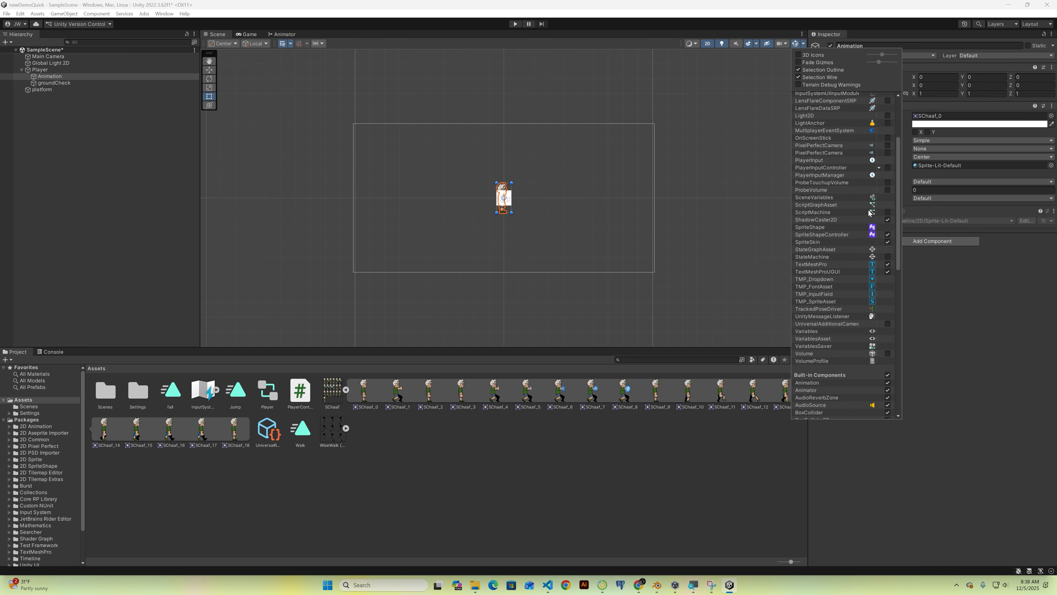
Step: Switch all scene gizmos off and back on to compare the view
{"action": "left_click", "coordinate": [793, 47]}
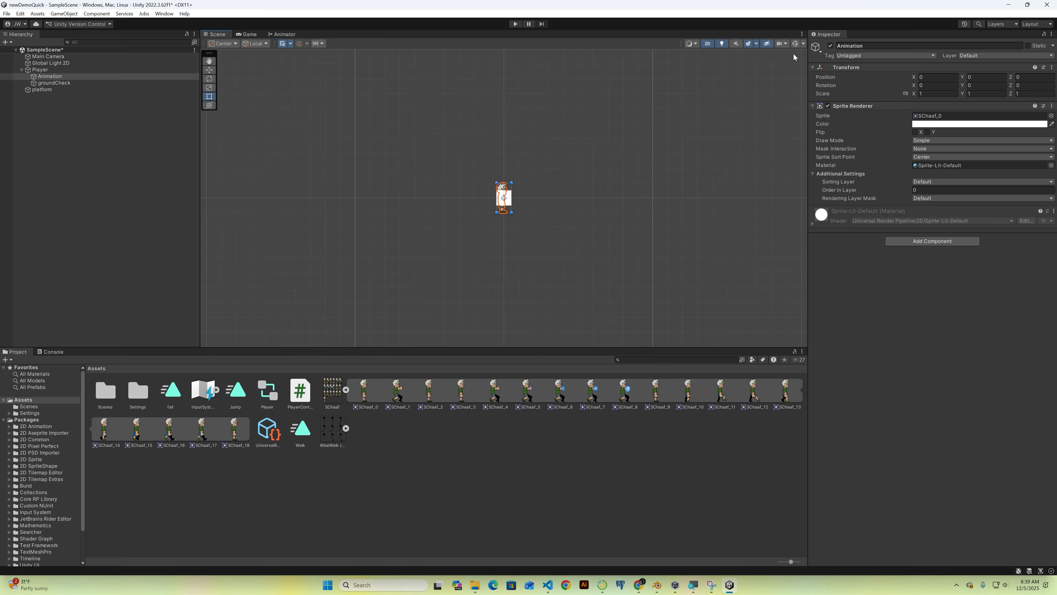
{"action": "left_click", "coordinate": [793, 45]}
{"action": "left_click", "coordinate": [794, 44]}
{"action": "left_click", "coordinate": [793, 46]}
Step: Turn off the gizmos for the whole Scripts group
{"action": "left_click", "coordinate": [803, 43]}
{"action": "scroll", "coordinate": [842, 373], "scroll_direction": "down", "scroll_amount": 3}
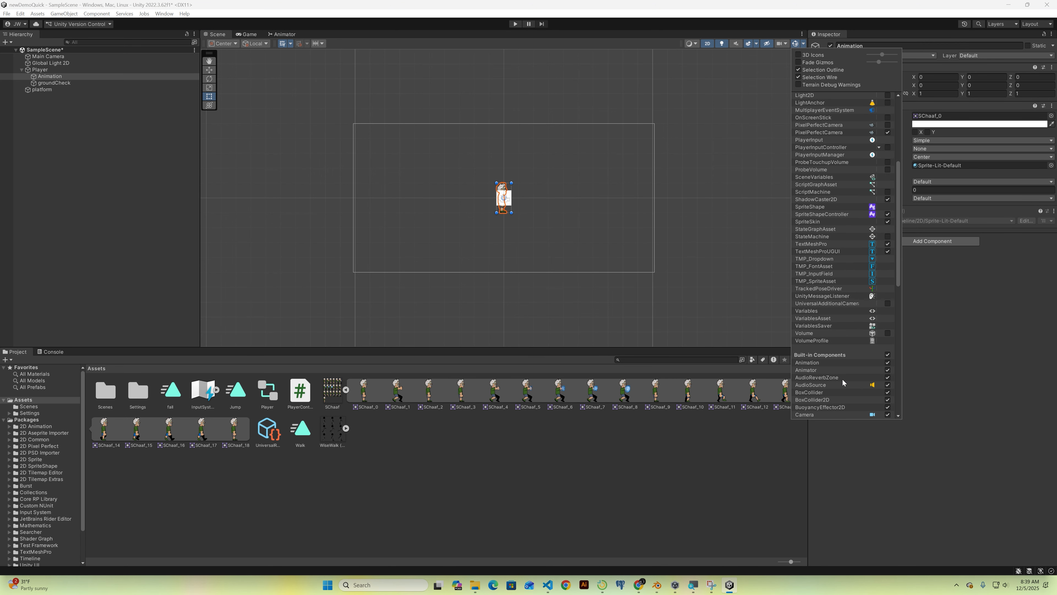
{"action": "scroll", "coordinate": [842, 379], "scroll_direction": "down", "scroll_amount": 10}
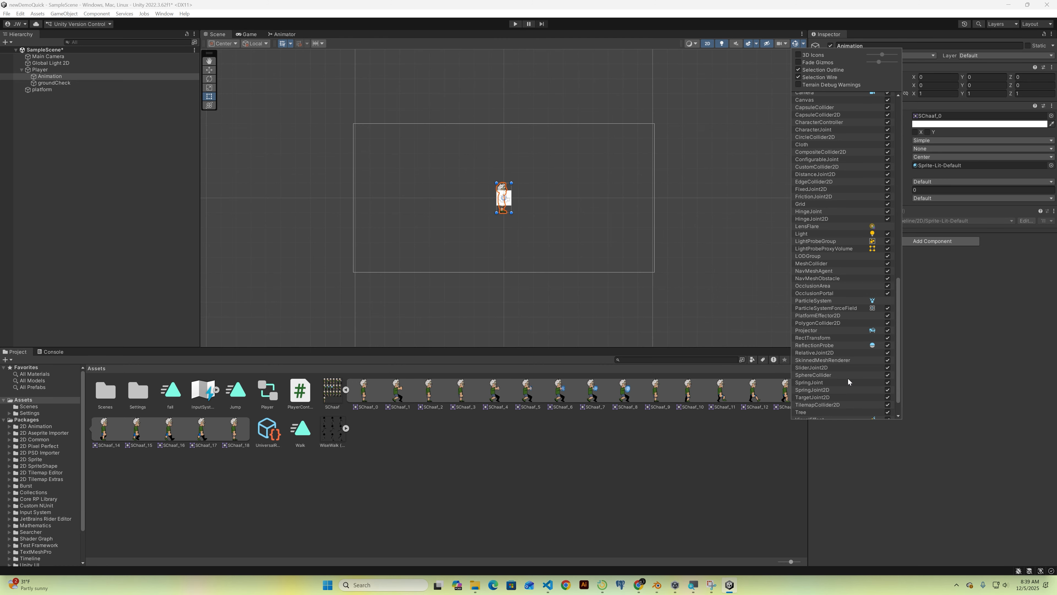
{"action": "scroll", "coordinate": [849, 299], "scroll_direction": "up", "scroll_amount": 15}
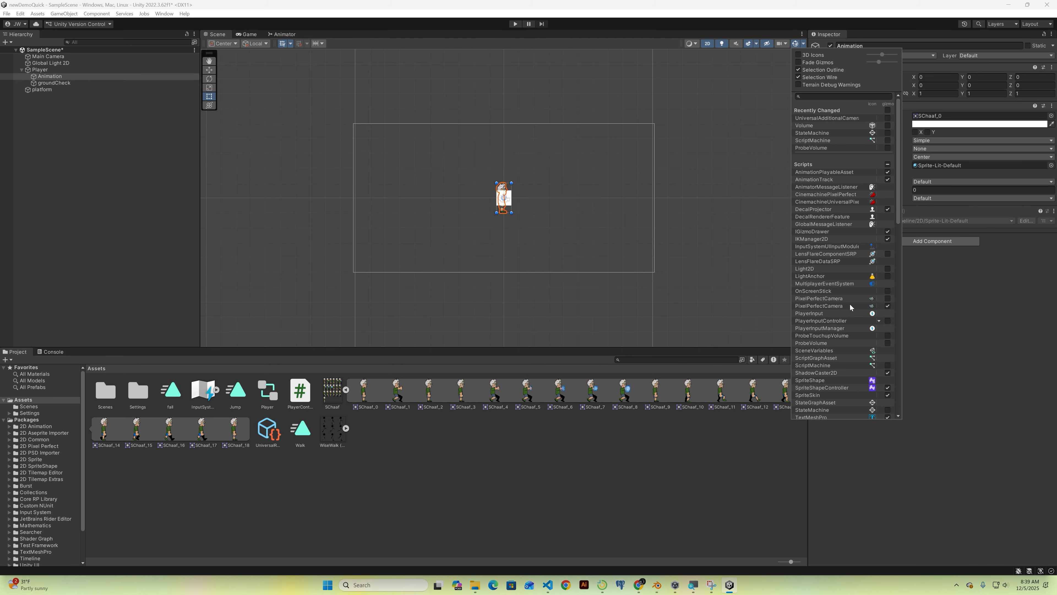
{"action": "left_click", "coordinate": [887, 165]}
Step: Turn off the gizmos for all built-in components except CompositeCollider2D and CustomCollider2D
{"action": "scroll", "coordinate": [841, 291], "scroll_direction": "down", "scroll_amount": 14}
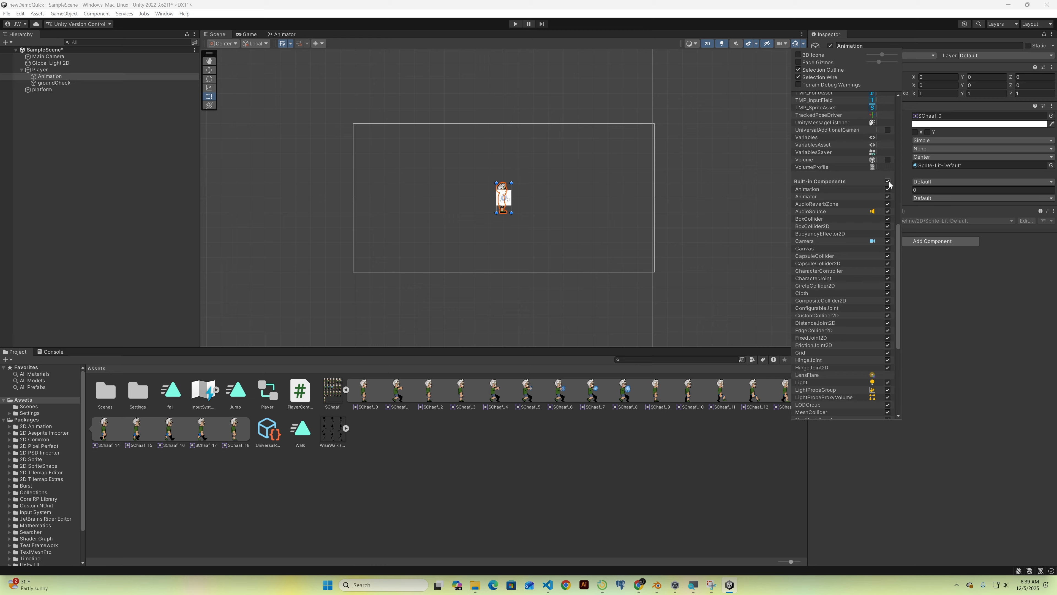
{"action": "left_click", "coordinate": [888, 182]}
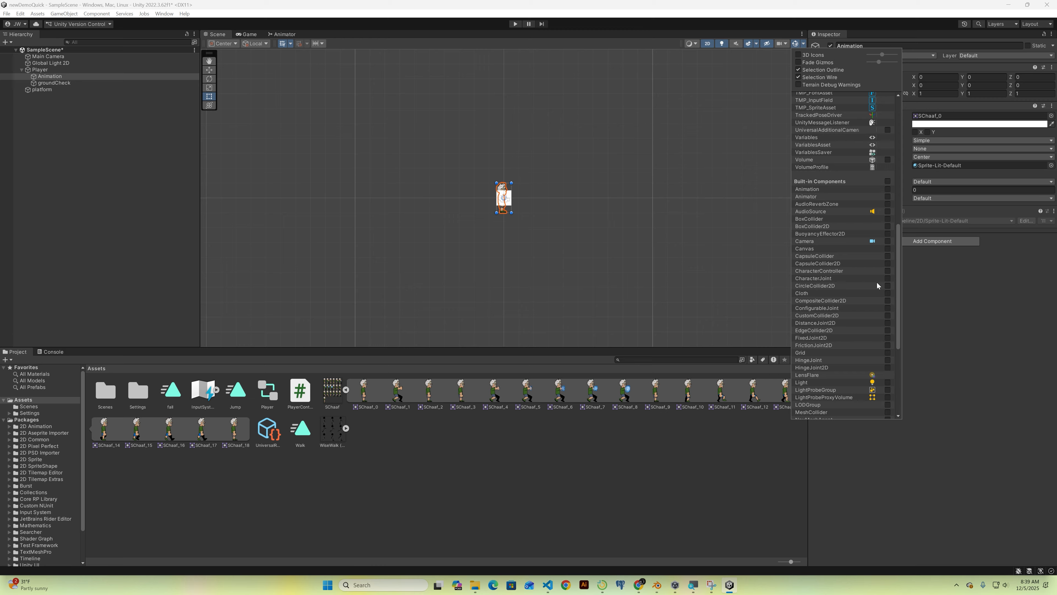
{"action": "scroll", "coordinate": [876, 286], "scroll_direction": "down", "scroll_amount": 3}
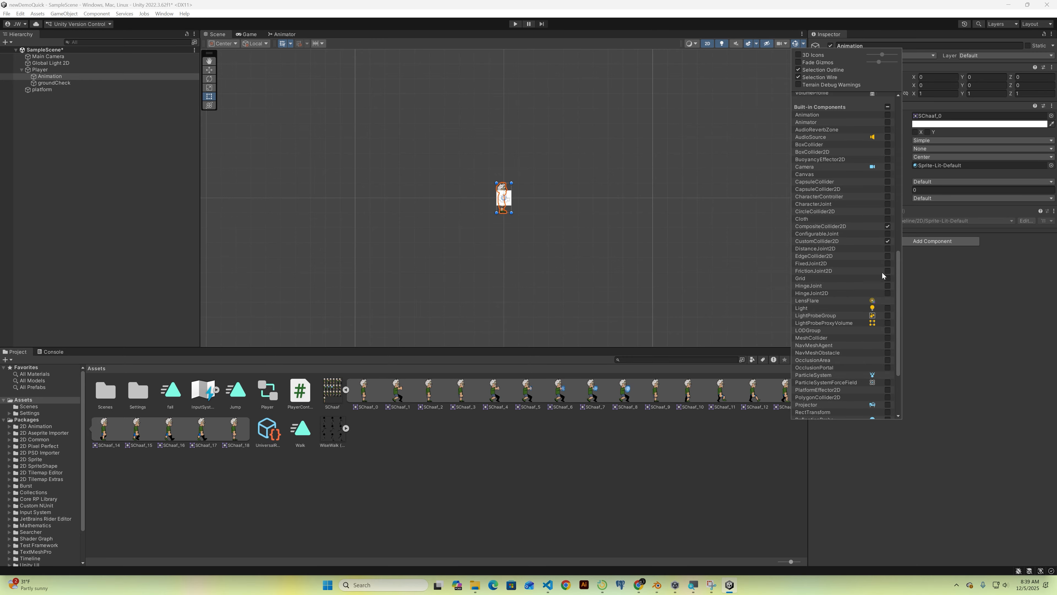
{"action": "scroll", "coordinate": [882, 273], "scroll_direction": "down", "scroll_amount": 3}
{"action": "scroll", "coordinate": [875, 289], "scroll_direction": "down", "scroll_amount": 1}
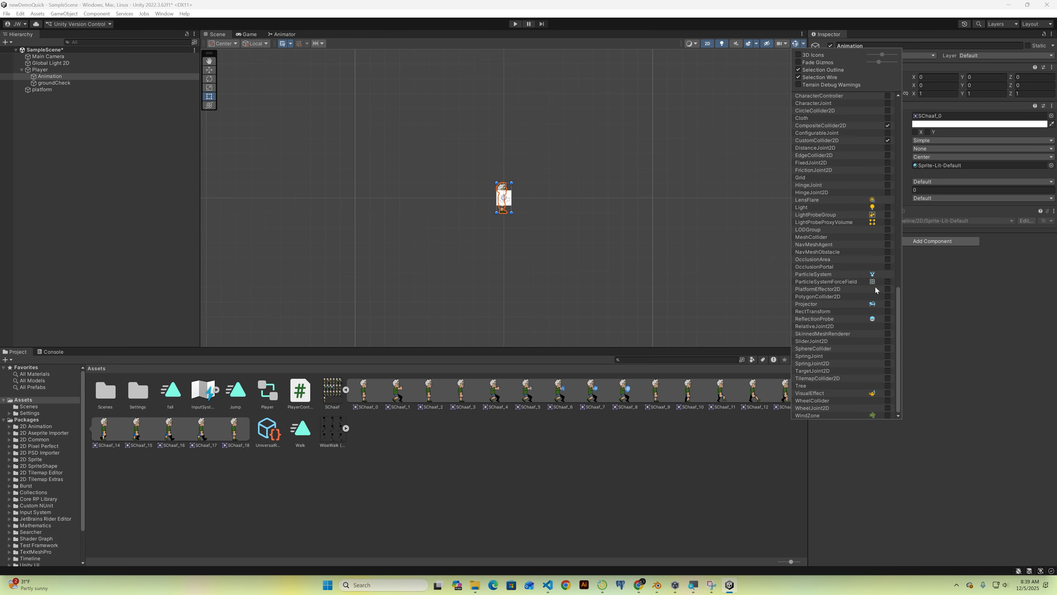
{"action": "scroll", "coordinate": [876, 289], "scroll_direction": "down", "scroll_amount": 10}
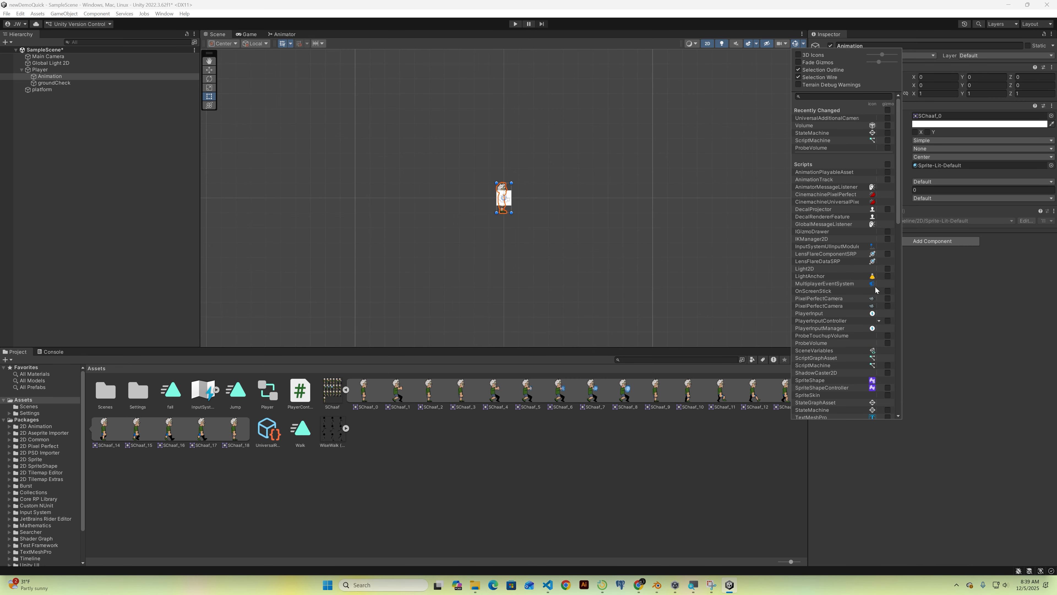
Step: Turn the gizmos for the whole Scripts group back on
{"action": "scroll", "coordinate": [878, 287], "scroll_direction": "up", "scroll_amount": 4}
{"action": "left_click", "coordinate": [887, 164]}
{"action": "scroll", "coordinate": [843, 256], "scroll_direction": "down", "scroll_amount": 5}
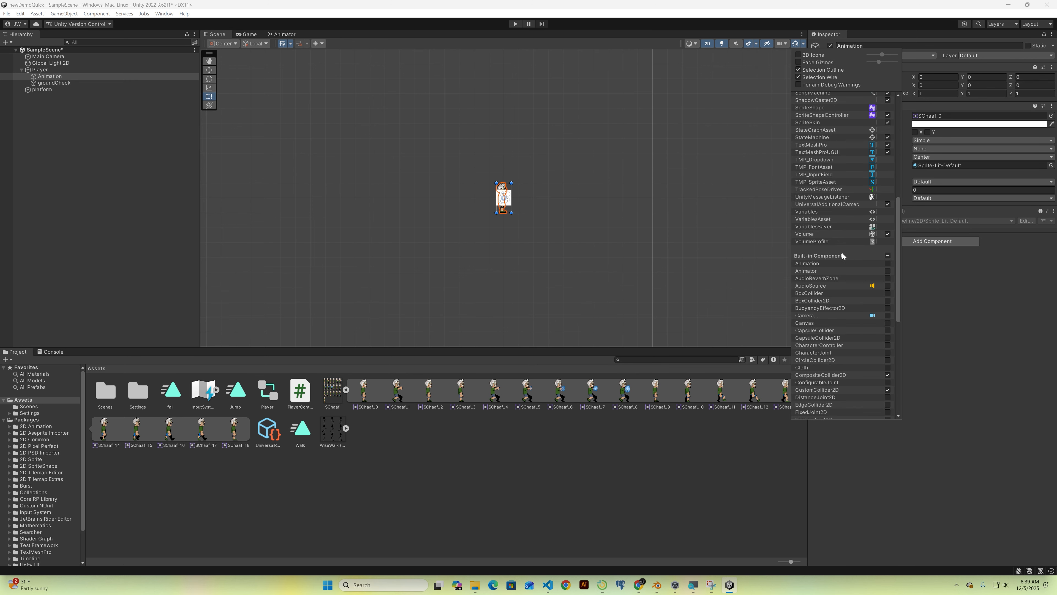
Step: Turn the gizmos for the whole Built-in Components group back on
{"action": "scroll", "coordinate": [844, 256], "scroll_direction": "down", "scroll_amount": 5}
{"action": "left_click", "coordinate": [887, 131]}
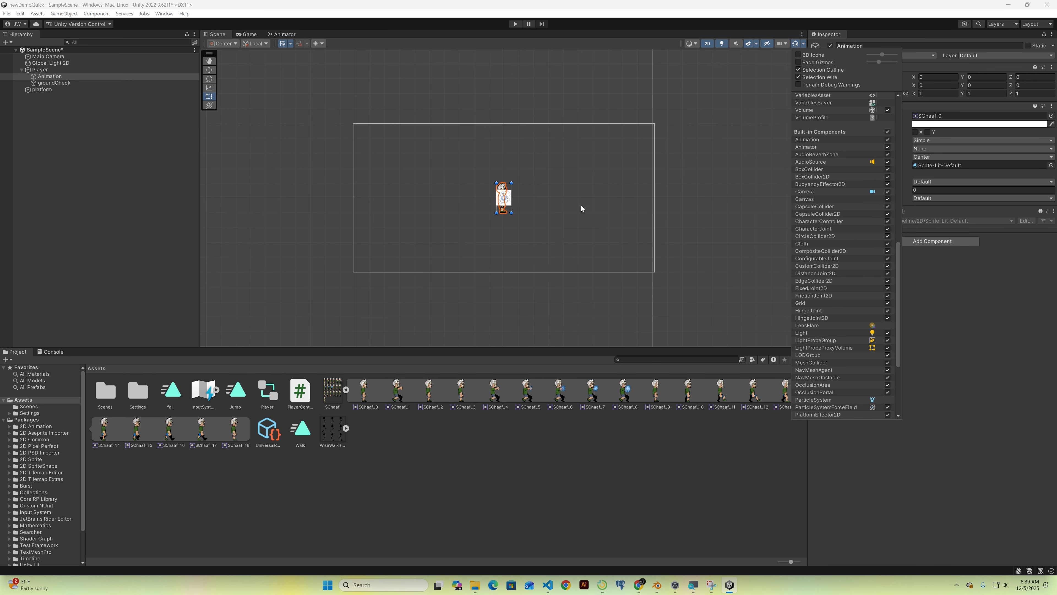
Step: Move the platform below the player to about Y -1.87 and stretch its X scale to about 8.375
{"action": "left_click", "coordinate": [508, 196]}
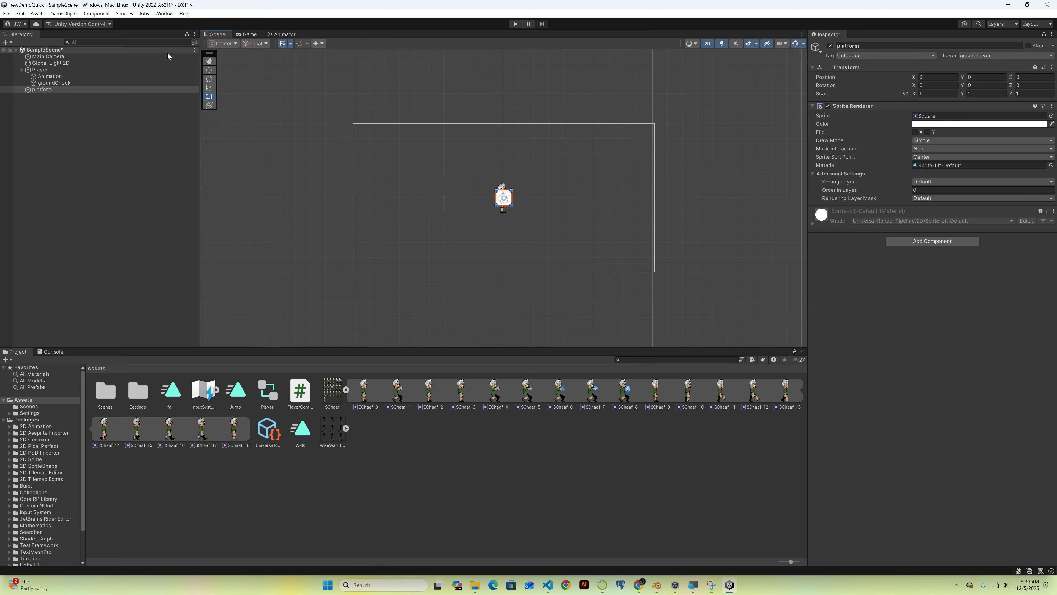
{"action": "left_click", "coordinate": [209, 69]}
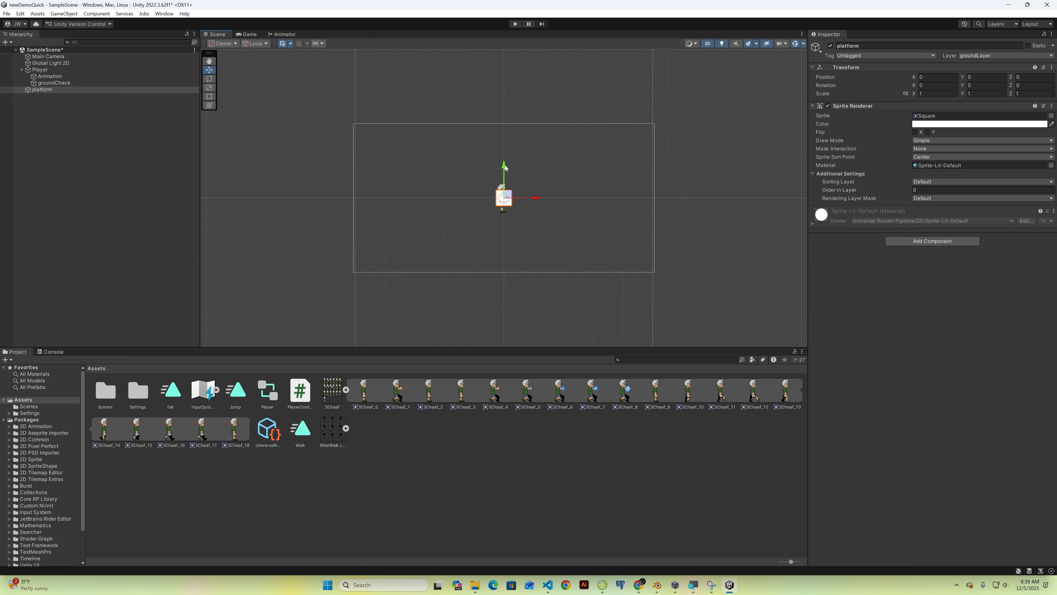
{"action": "left_click_drag", "start_coordinate": [505, 166], "coordinate": [505, 194]}
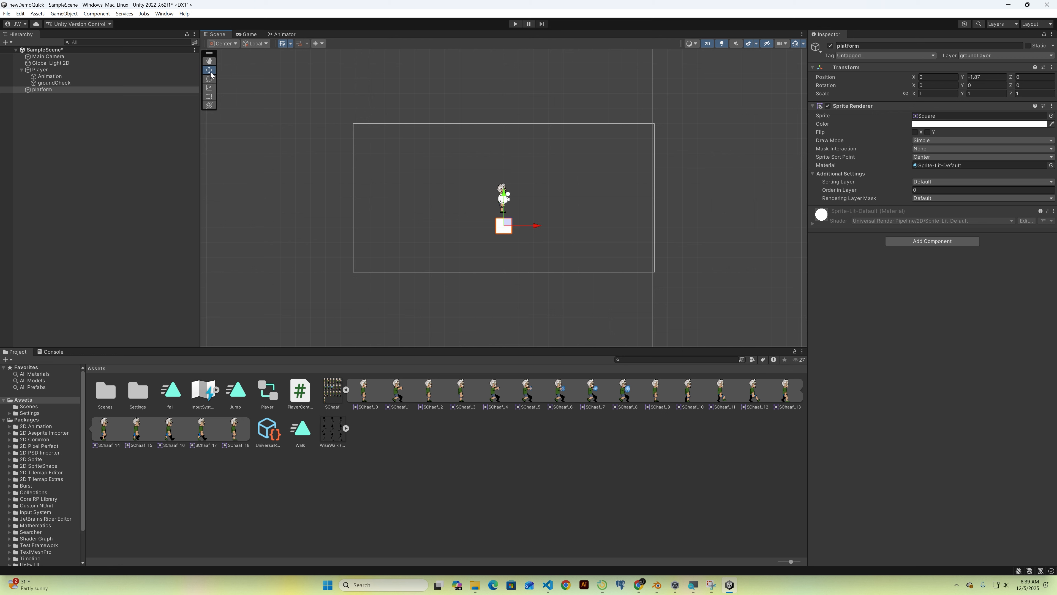
{"action": "left_click", "coordinate": [209, 88]}
{"action": "left_click_drag", "start_coordinate": [538, 225], "coordinate": [780, 236]}
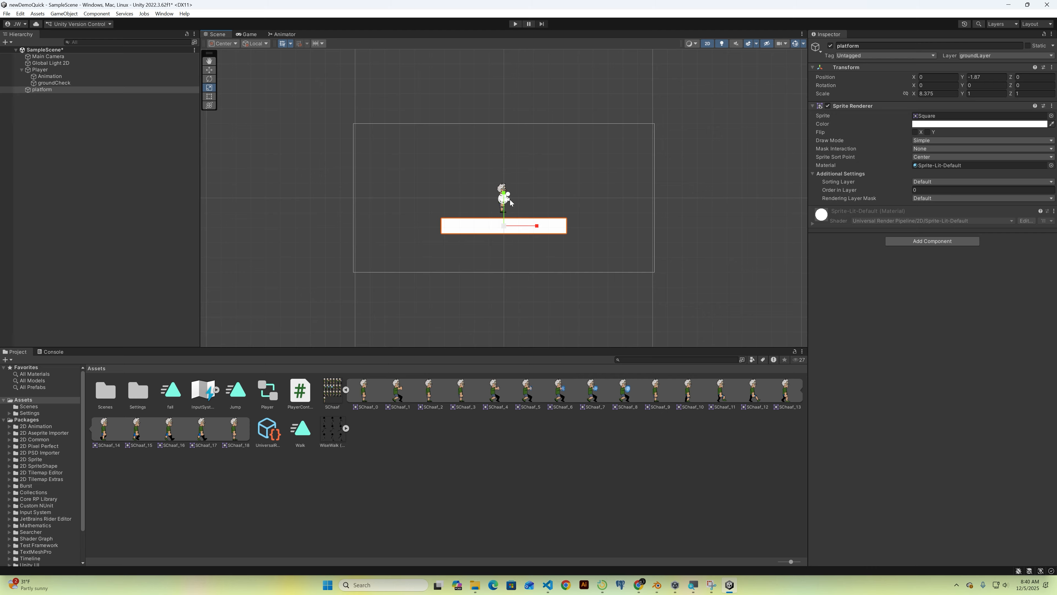
Step: Deactivate the Main Camera object
{"action": "left_click", "coordinate": [509, 202]}
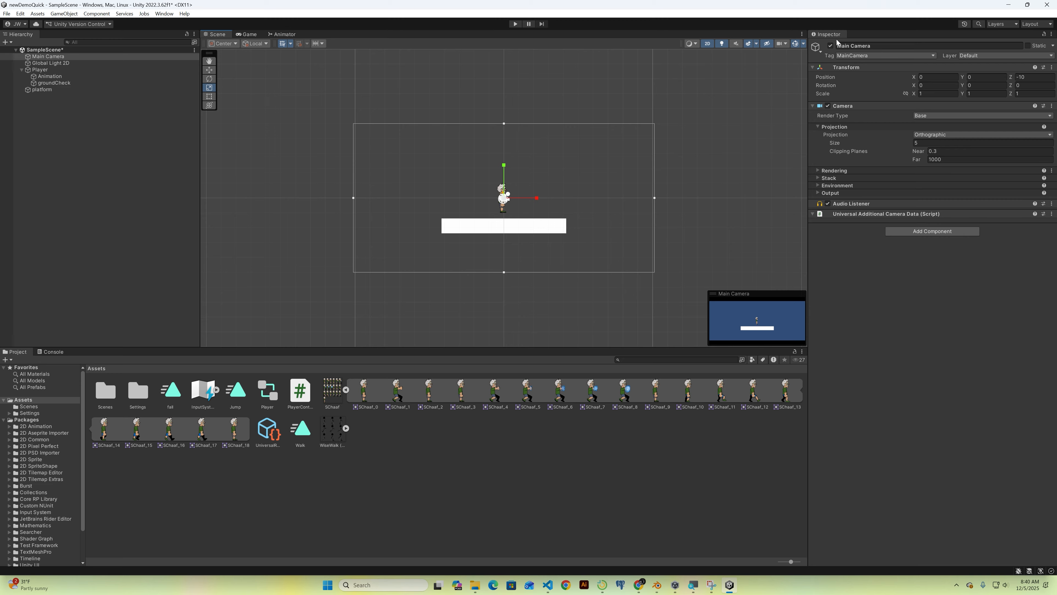
{"action": "left_click", "coordinate": [830, 46]}
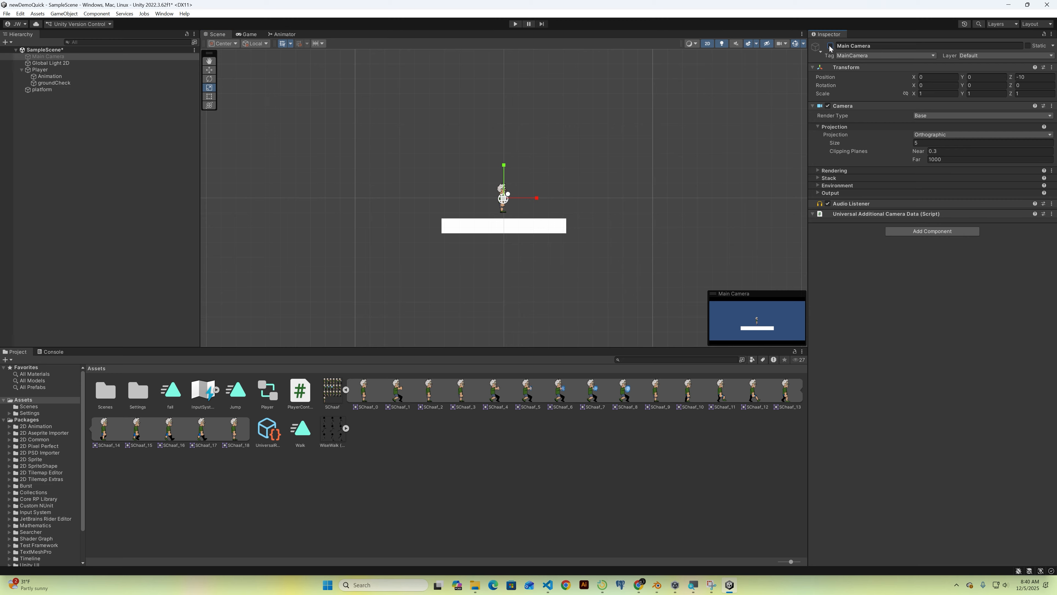
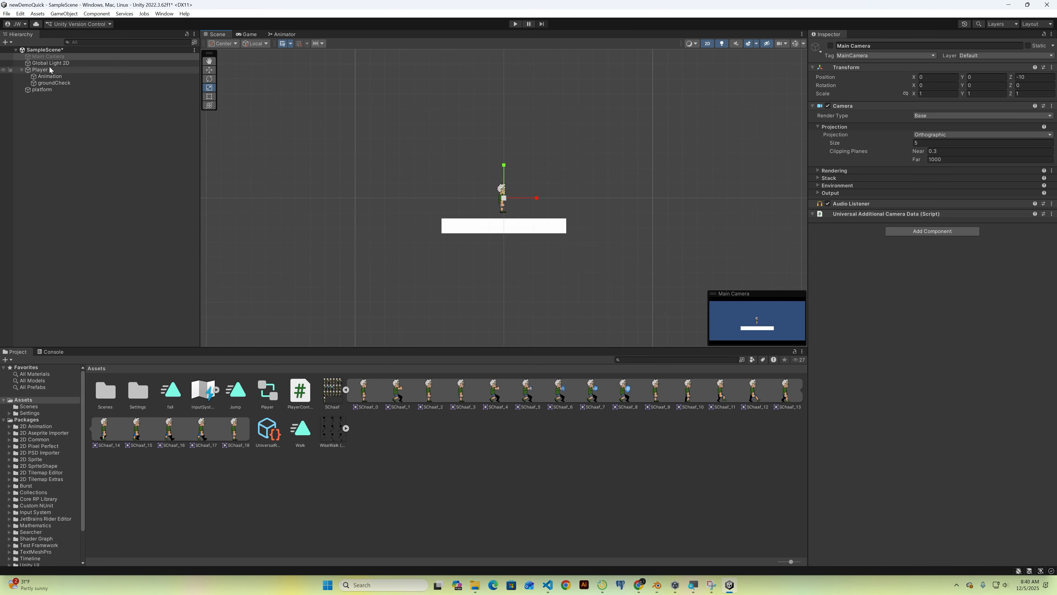
Step: Set the Ground Layer of the Player's Player Input Controller script to groundLayer
{"action": "left_click", "coordinate": [49, 82]}
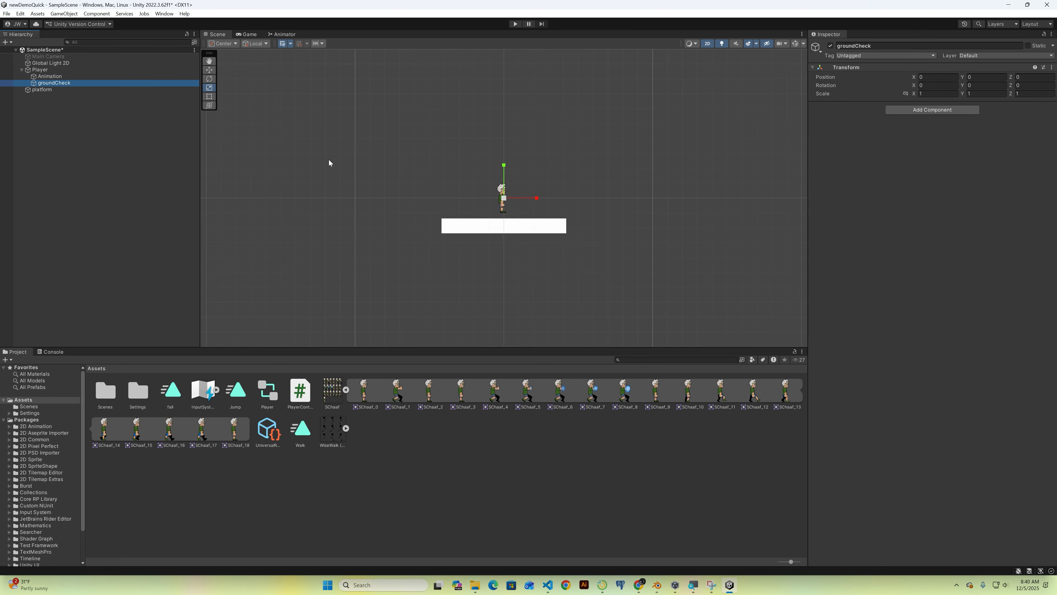
{"action": "left_click", "coordinate": [42, 70]}
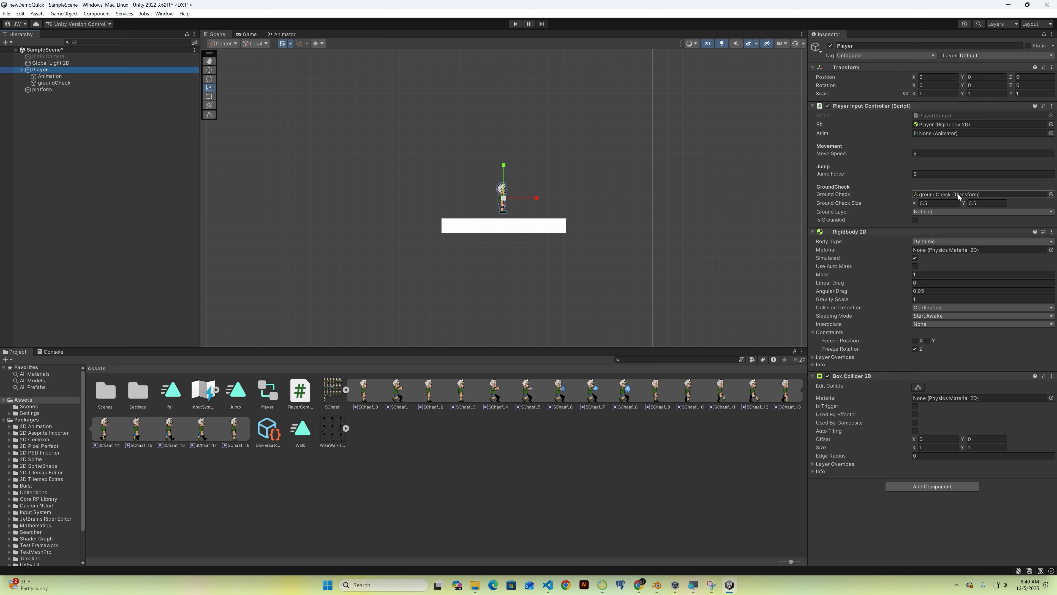
{"action": "left_click", "coordinate": [938, 213]}
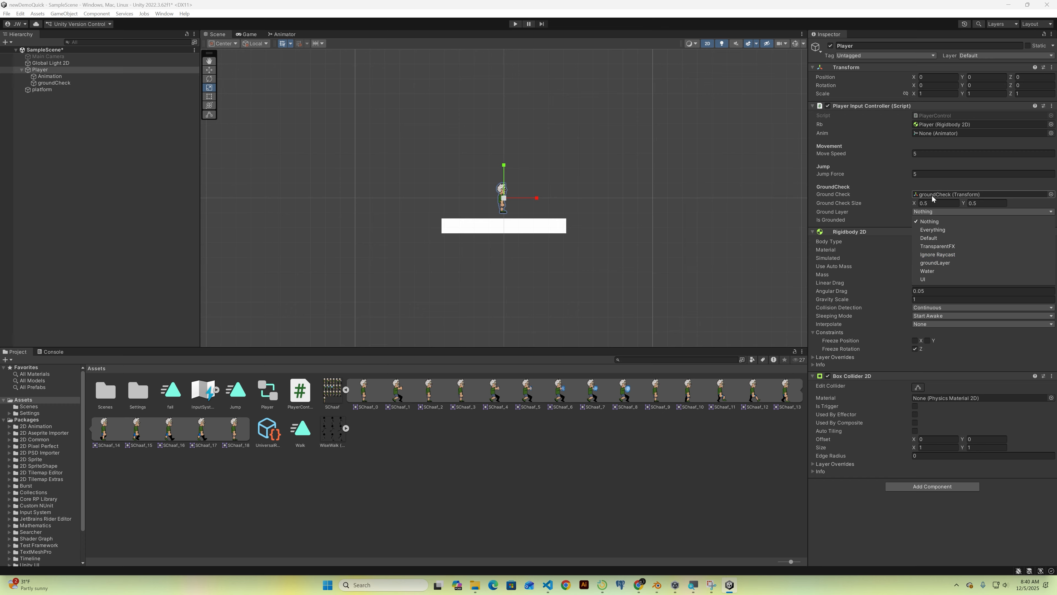
{"action": "left_click", "coordinate": [926, 263]}
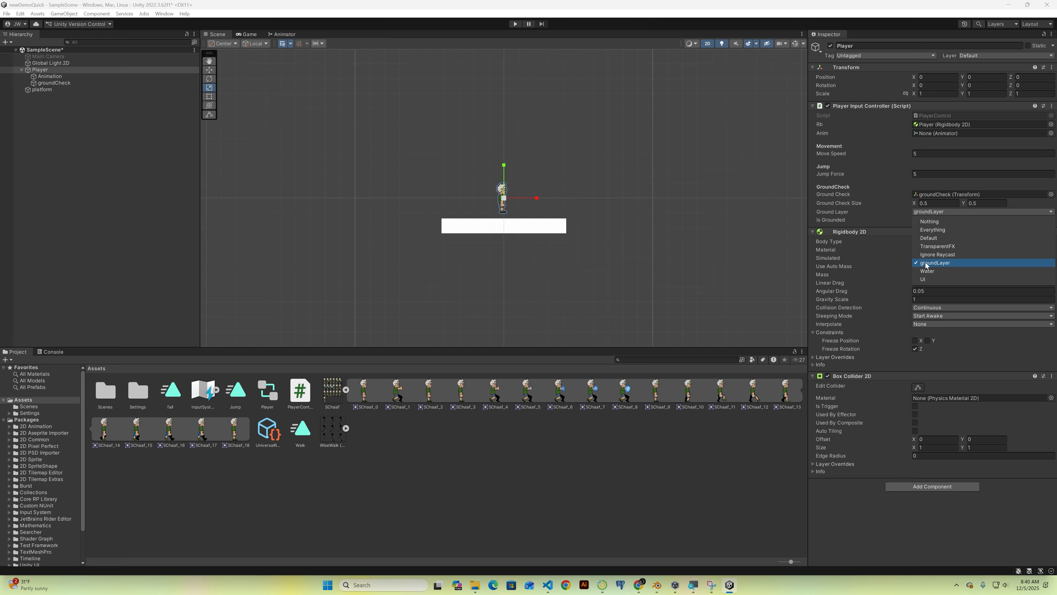
{"action": "left_click", "coordinate": [885, 197]}
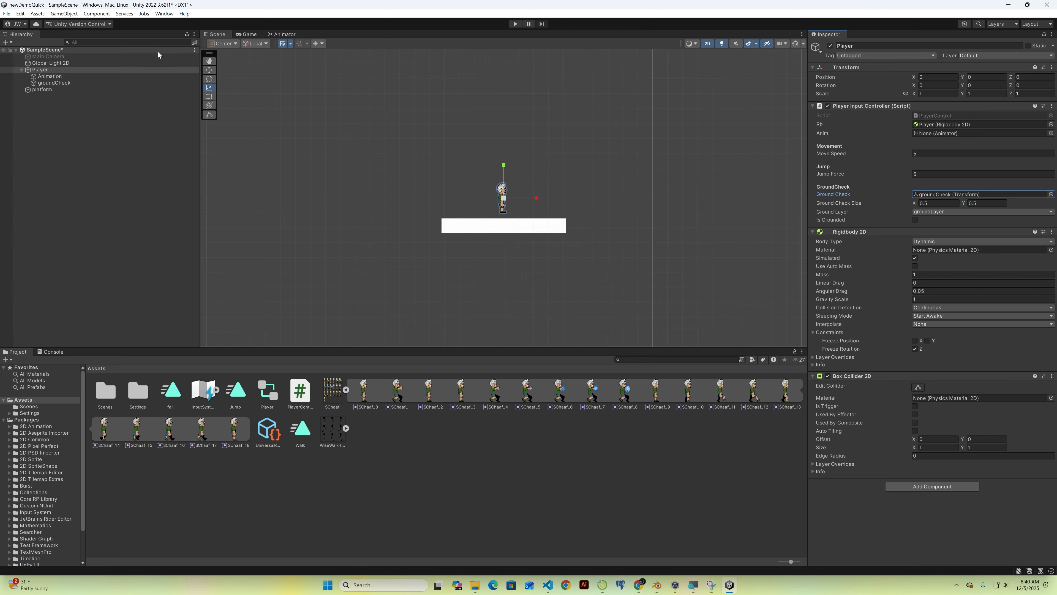
Step: Select groundCheck and switch all scene gizmos on
{"action": "left_click", "coordinate": [45, 82]}
{"action": "scroll", "coordinate": [501, 201], "scroll_direction": "up", "scroll_amount": 10}
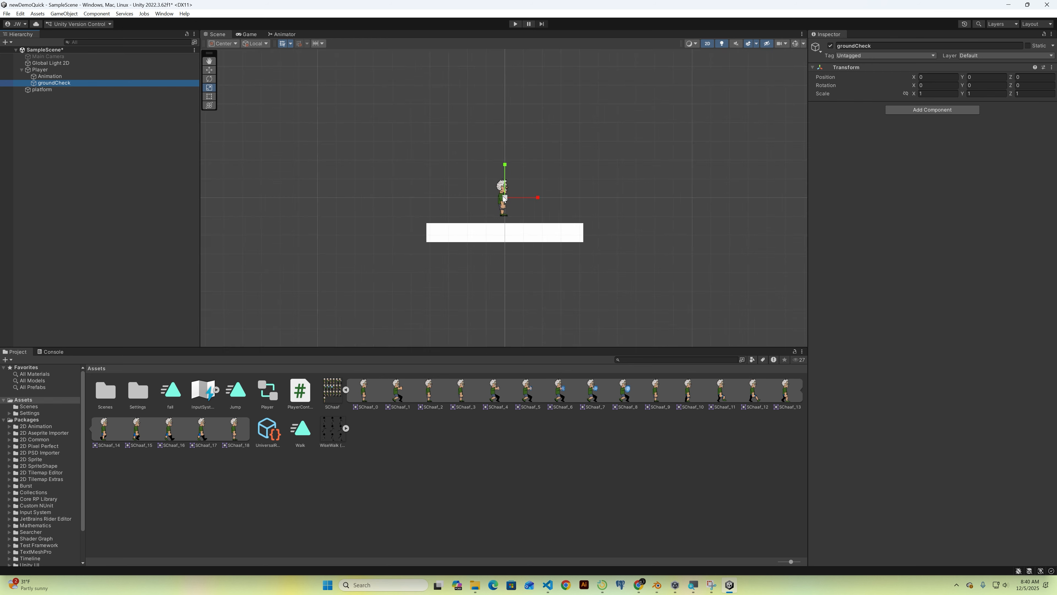
{"action": "scroll", "coordinate": [502, 229], "scroll_direction": "up", "scroll_amount": 2}
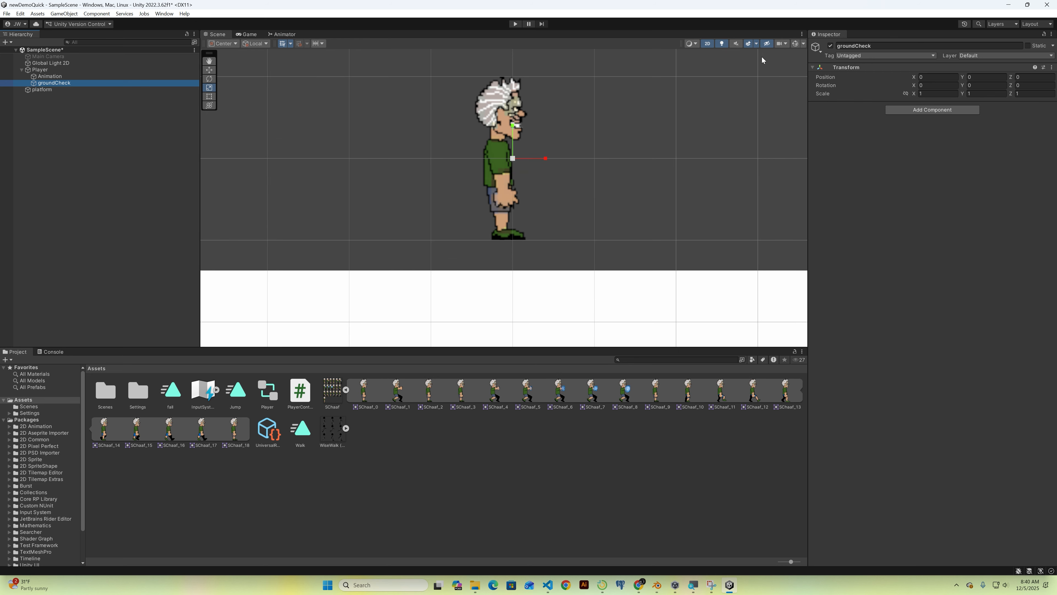
{"action": "left_click", "coordinate": [795, 43]}
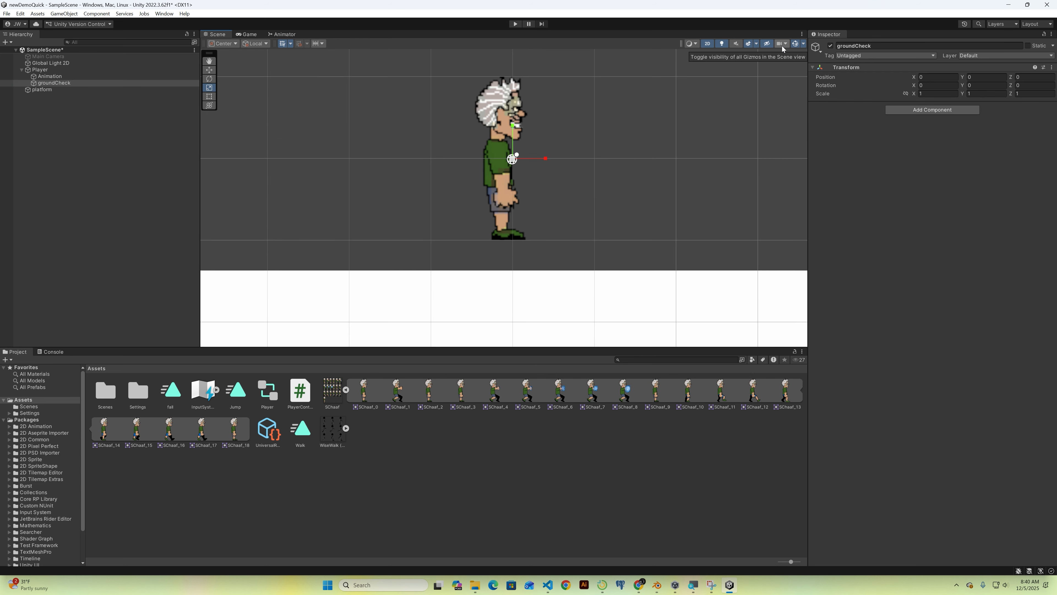
Step: Shrink groundCheck's Y scale to about 0.867 and move it down to the player's feet at about Y -1.041
{"action": "left_click", "coordinate": [46, 85]}
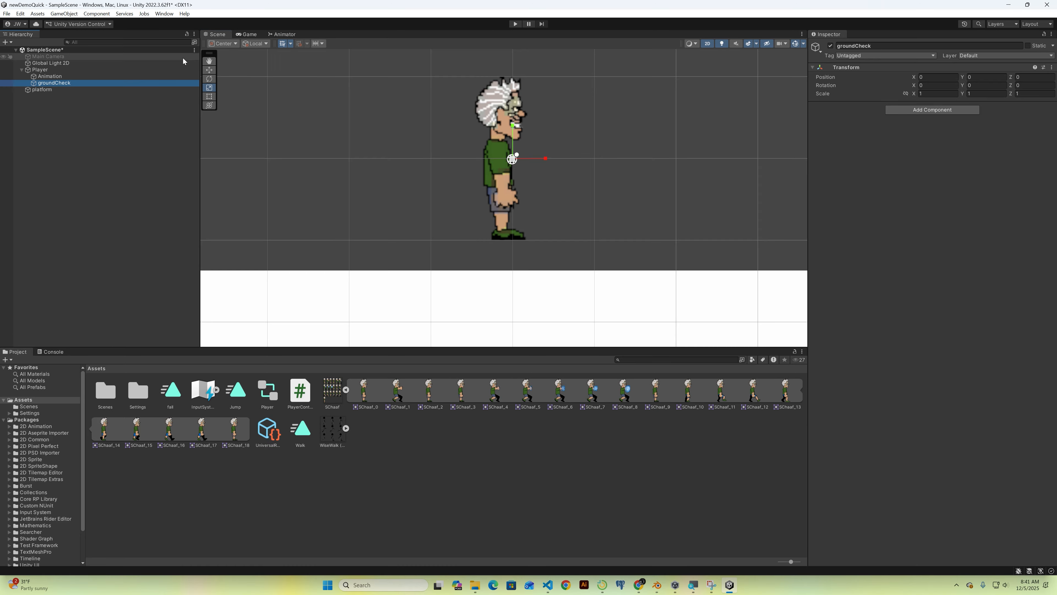
{"action": "mouse_move", "coordinate": [515, 126]}
{"action": "left_mouse_down"}
{"action": "mouse_move", "coordinate": [513, 149]}
{"action": "mouse_move", "coordinate": [518, 130]}
{"action": "left_mouse_up"}
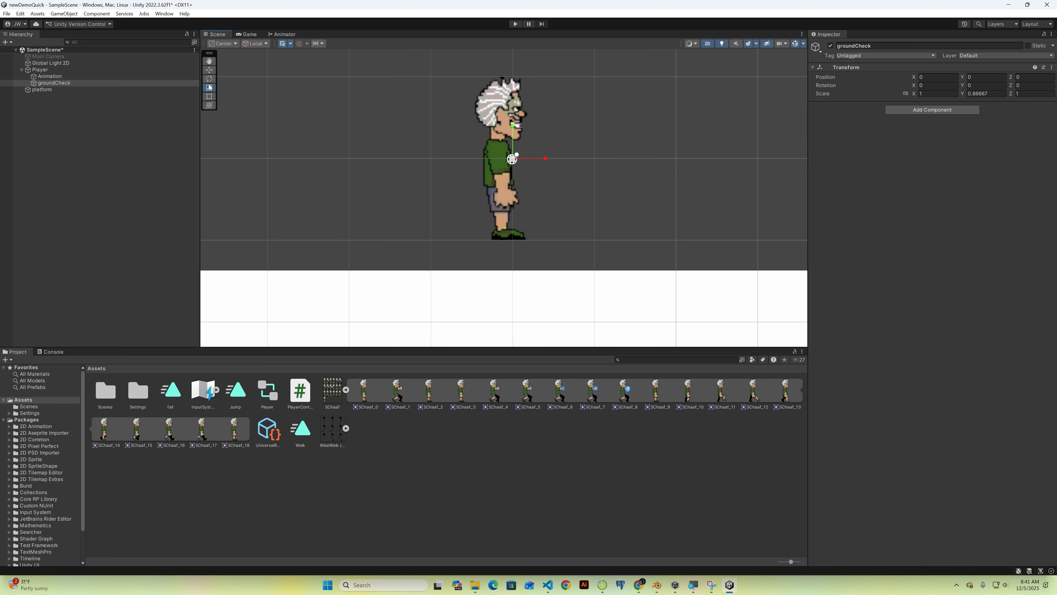
{"action": "left_click", "coordinate": [209, 70]}
{"action": "left_click_drag", "start_coordinate": [513, 127], "coordinate": [497, 210]}
Step: Set groundCheck's X scale to 1.7
{"action": "left_click", "coordinate": [926, 95]}
{"action": "type", "text": "1.7"}
Step: Toggle the scene's 2D mode off and on, and switch off the scene visibility setting for hidden objects
{"action": "left_click", "coordinate": [710, 43]}
{"action": "left_click", "coordinate": [710, 43]}
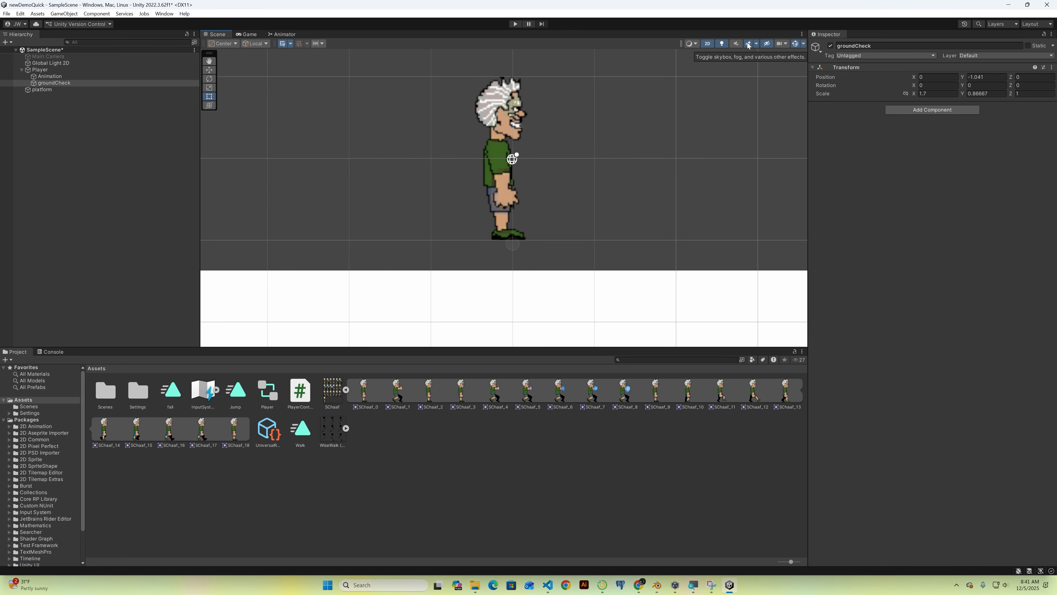
{"action": "left_click", "coordinate": [768, 46]}
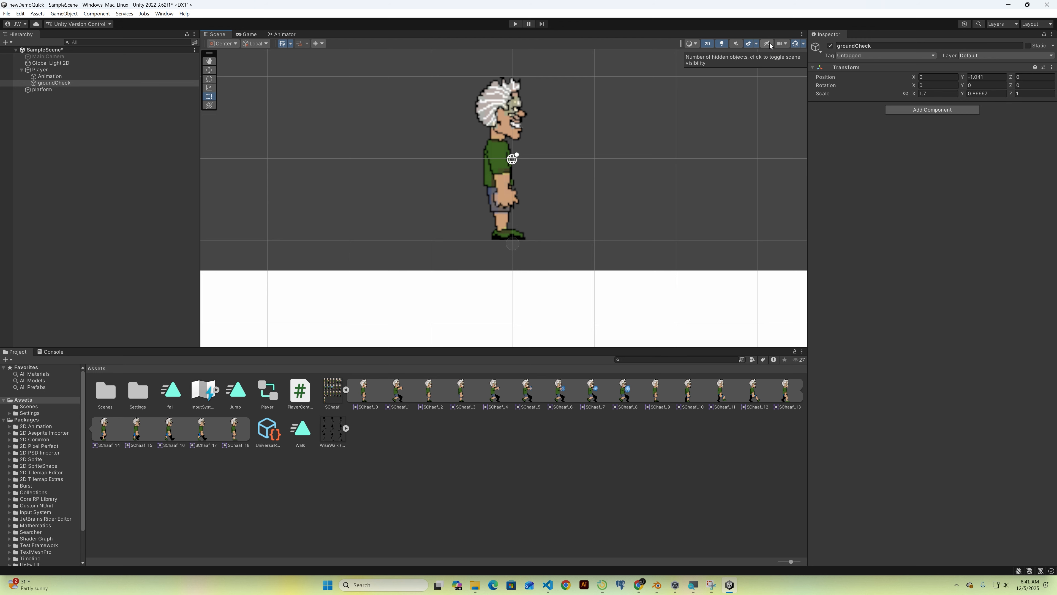
Step: Resize the Player's Box Collider 2D around the character sprite to about 0.71 wide by 2.02 high
{"action": "left_click", "coordinate": [64, 70]}
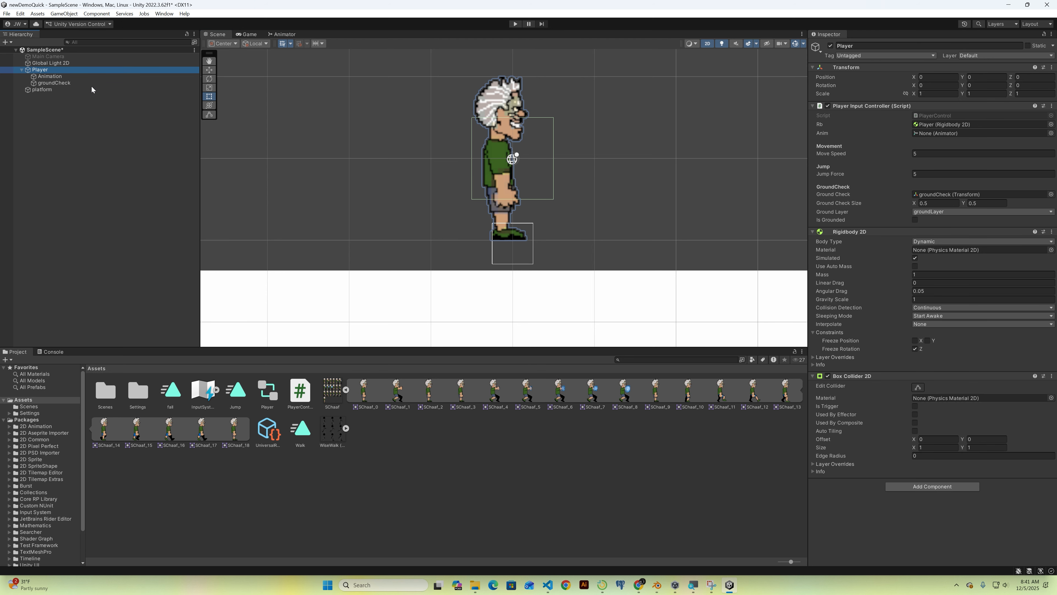
{"action": "left_click", "coordinate": [531, 226]}
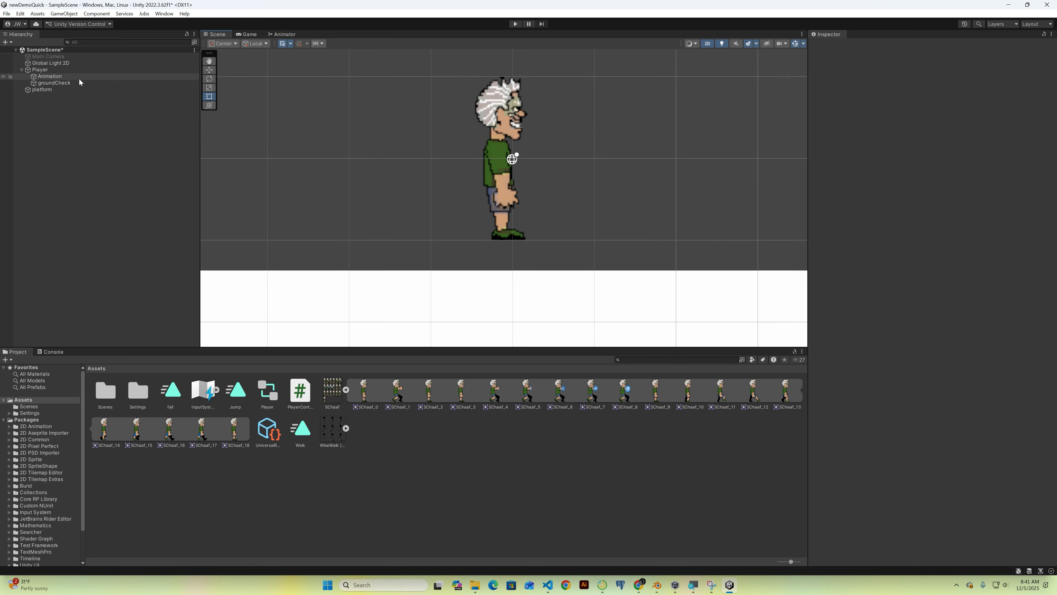
{"action": "left_click", "coordinate": [509, 233]}
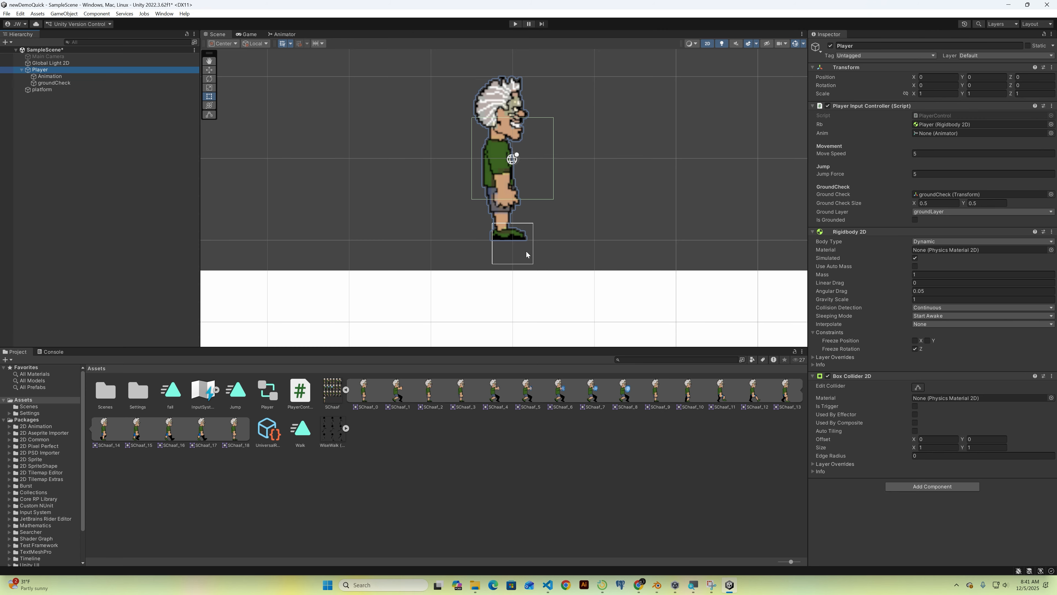
{"action": "left_click", "coordinate": [919, 387]}
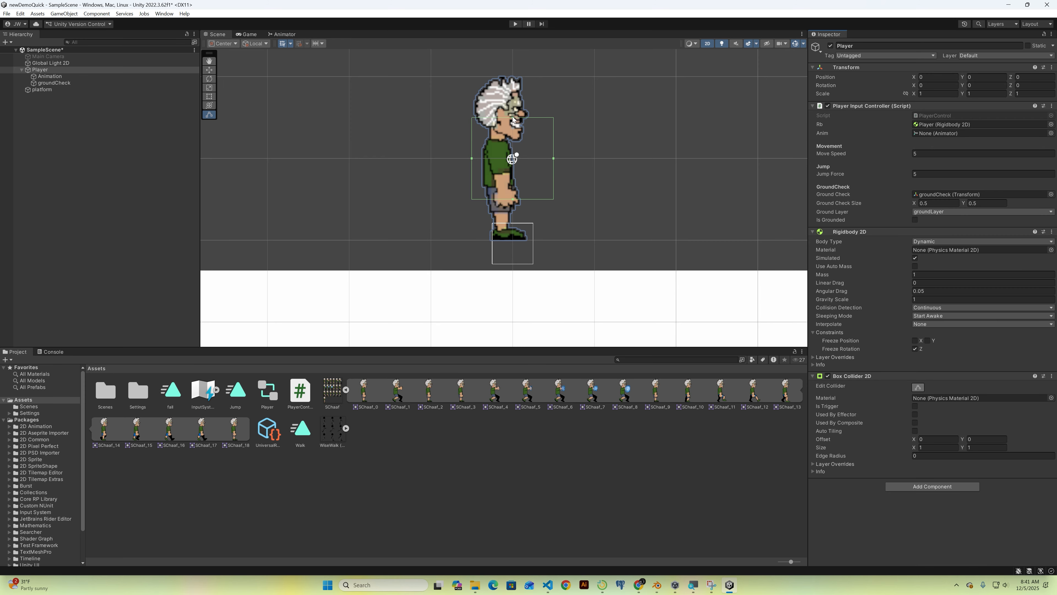
{"action": "left_click_drag", "start_coordinate": [513, 118], "coordinate": [513, 75]}
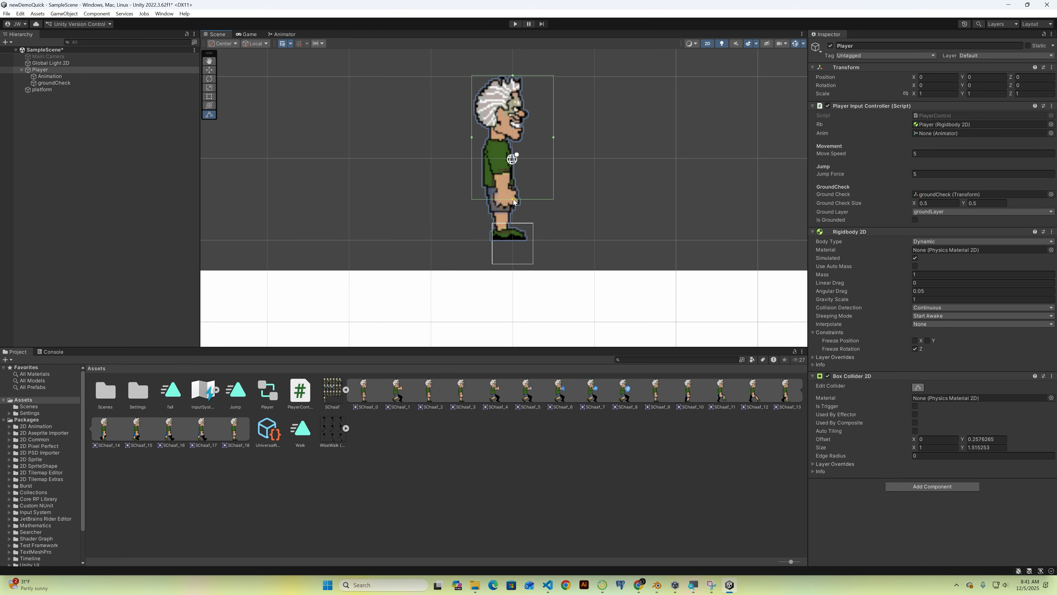
{"action": "left_click_drag", "start_coordinate": [513, 199], "coordinate": [513, 241]}
{"action": "left_click_drag", "start_coordinate": [554, 158], "coordinate": [529, 160]}
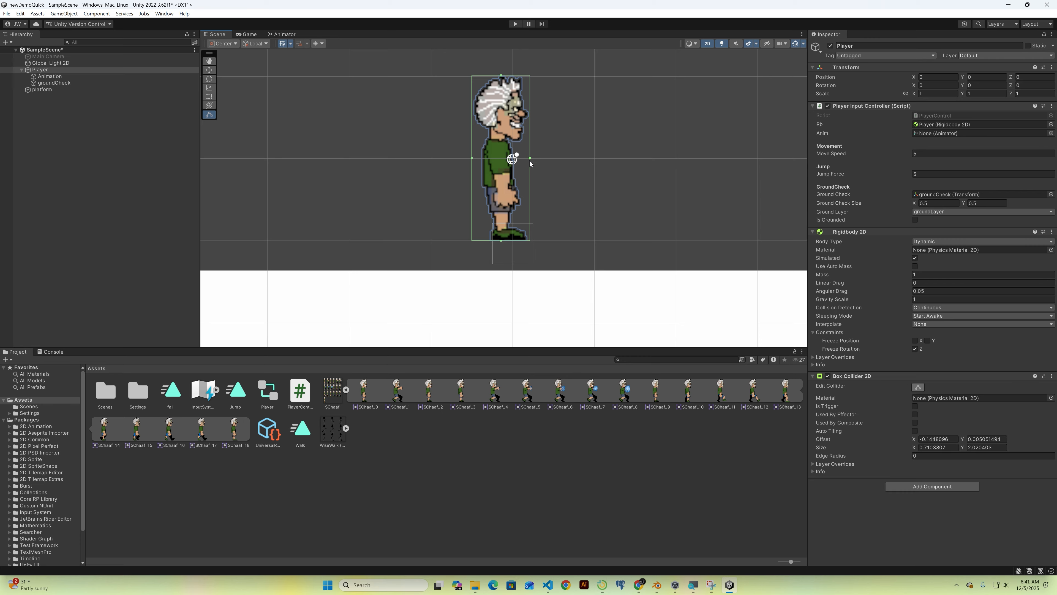
Step: Widen the Player's Ground Check Size to 0.76 in X
{"action": "left_click", "coordinate": [532, 264]}
{"action": "left_click", "coordinate": [40, 70]}
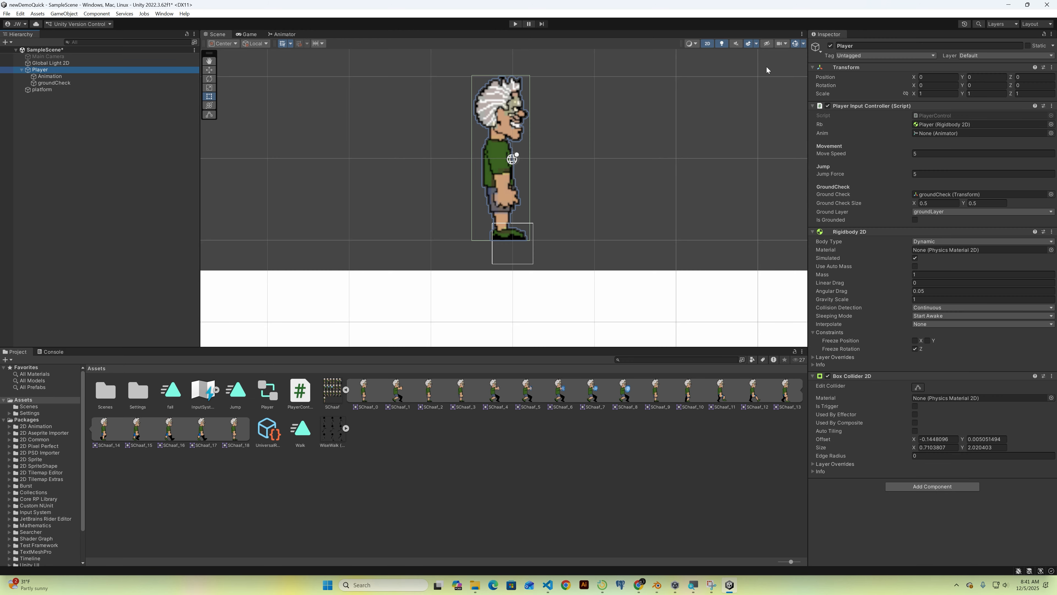
{"action": "left_click", "coordinate": [914, 203]}
{"action": "left_click_drag", "start_coordinate": [914, 203], "coordinate": [918, 206]}
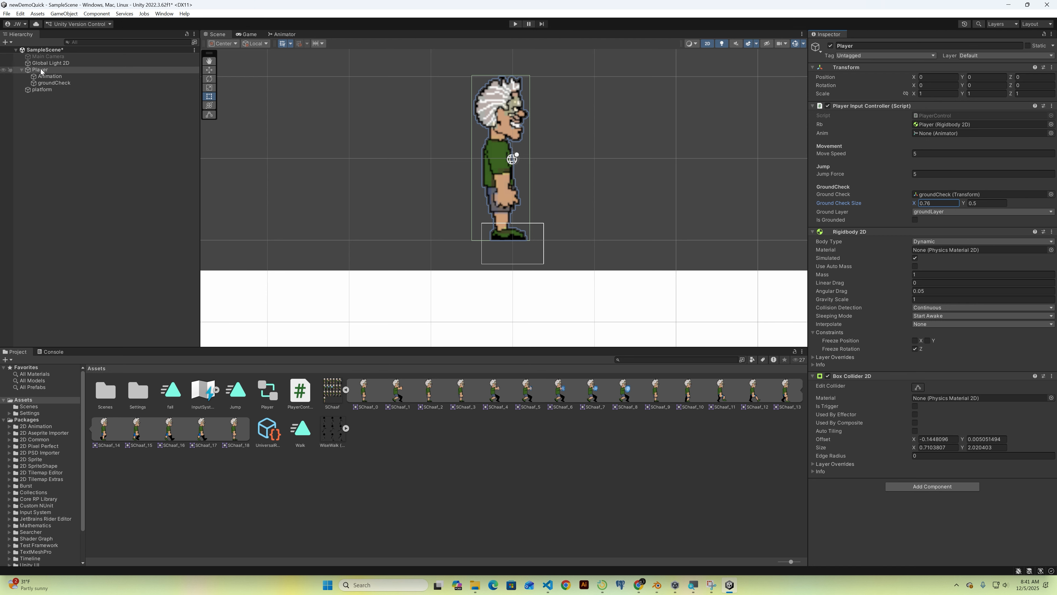
Step: Shift groundCheck sideways to about X -0.108 so it sits under the player's feet
{"action": "left_click", "coordinate": [52, 83]}
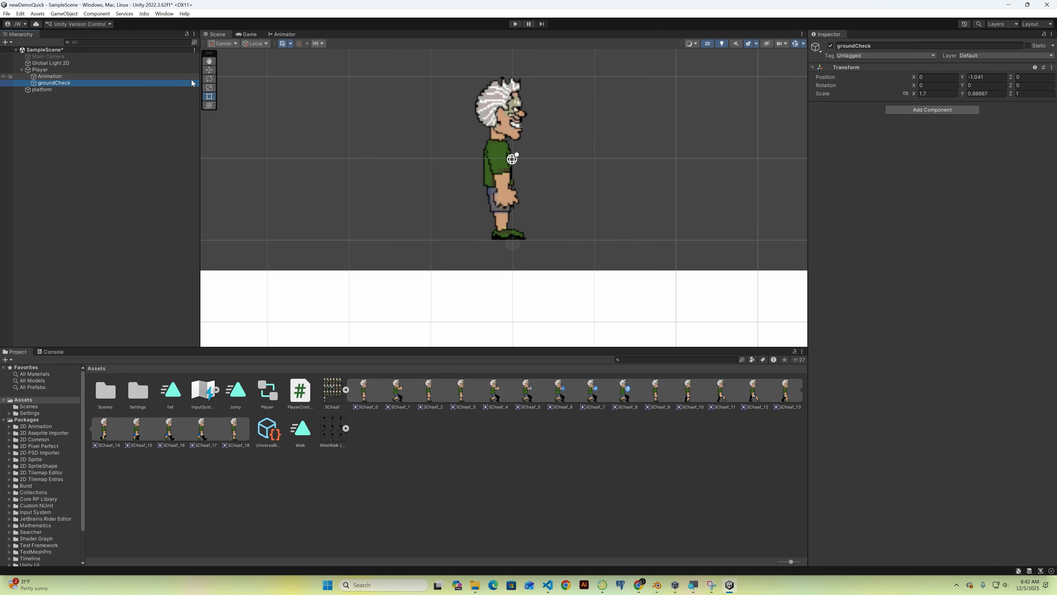
{"action": "left_click", "coordinate": [209, 70]}
{"action": "left_click_drag", "start_coordinate": [544, 243], "coordinate": [535, 243]}
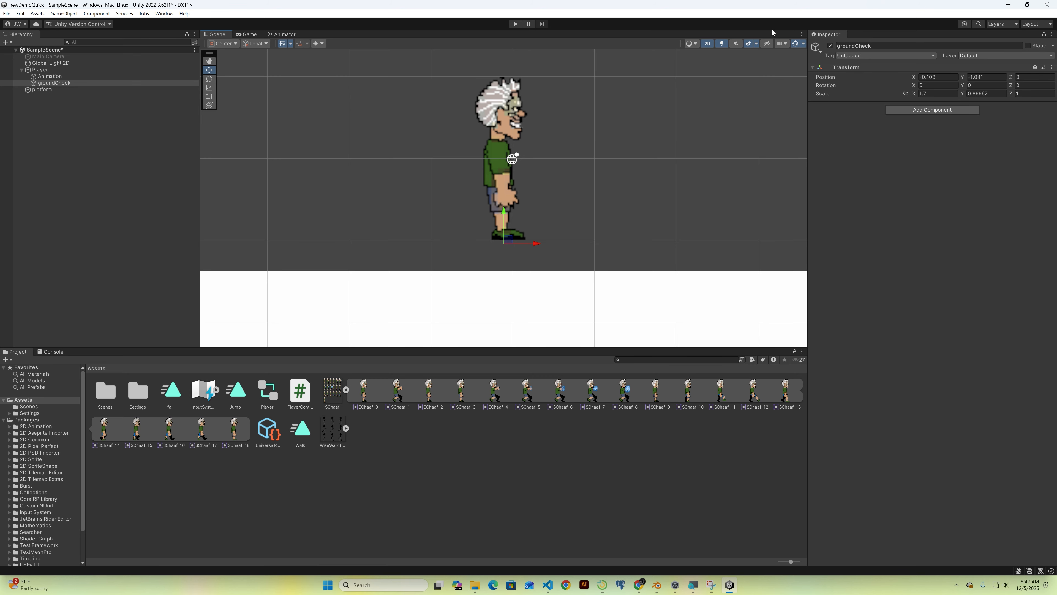
Step: Enable Fade Gizmos and Terrain Debug Warnings for the scene, and switch 3D Icons on and back off
{"action": "left_click", "coordinate": [803, 44]}
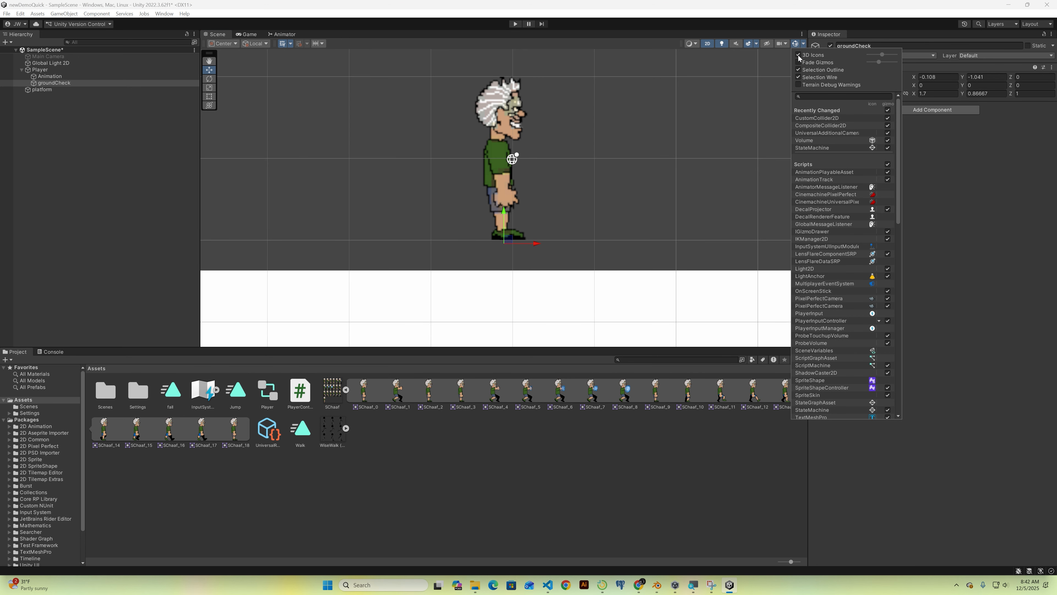
{"action": "left_click", "coordinate": [799, 63]}
{"action": "left_click", "coordinate": [798, 84]}
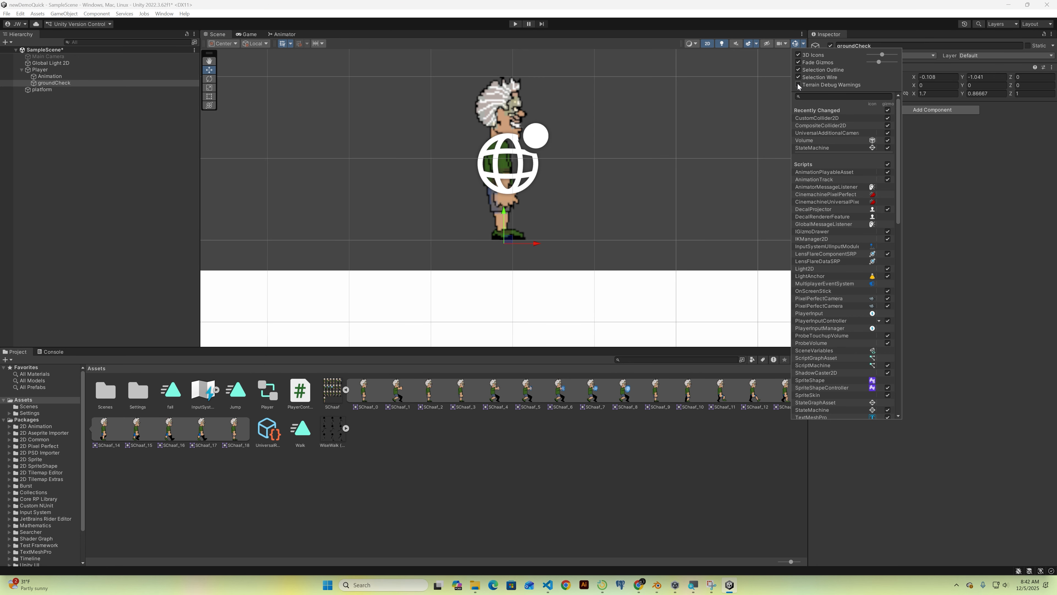
{"action": "left_click", "coordinate": [799, 55]}
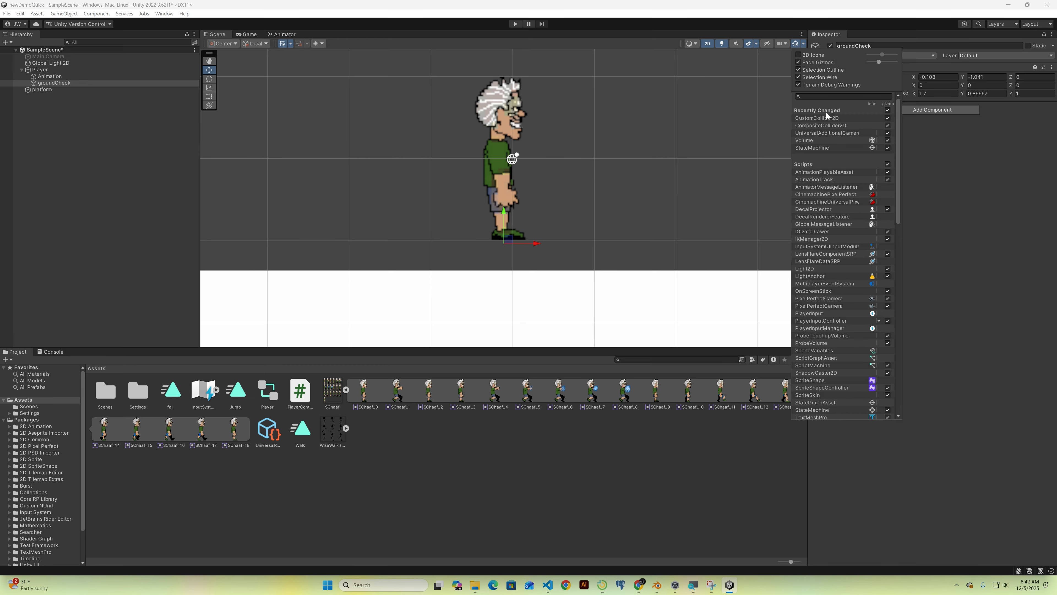
{"action": "scroll", "coordinate": [847, 200], "scroll_direction": "down", "scroll_amount": 15}
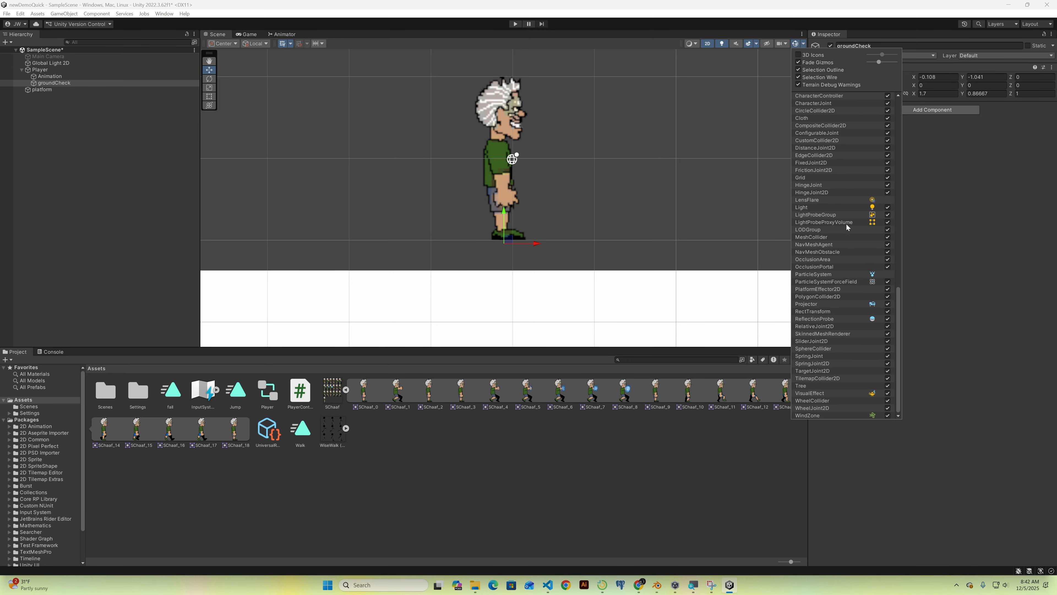
{"action": "scroll", "coordinate": [846, 229], "scroll_direction": "up", "scroll_amount": 15}
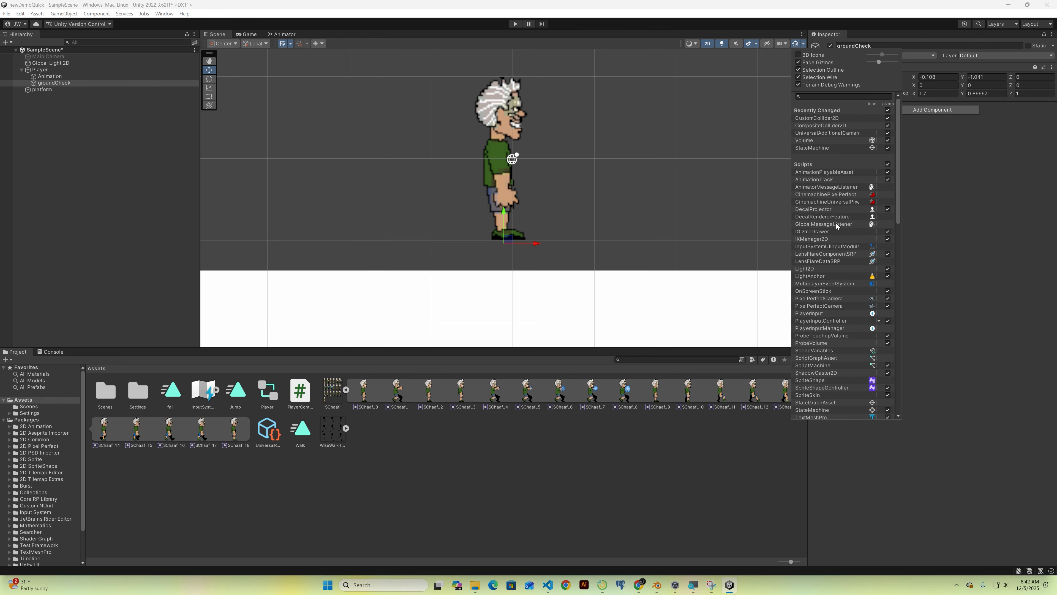
Step: Look through the scene view's gizmo list, grid visual, handle rotation and handle position options while groundCheck is selected
{"action": "scroll", "coordinate": [253, 98], "scroll_direction": "up", "scroll_amount": 1}
{"action": "scroll", "coordinate": [509, 133], "scroll_direction": "down", "scroll_amount": 1}
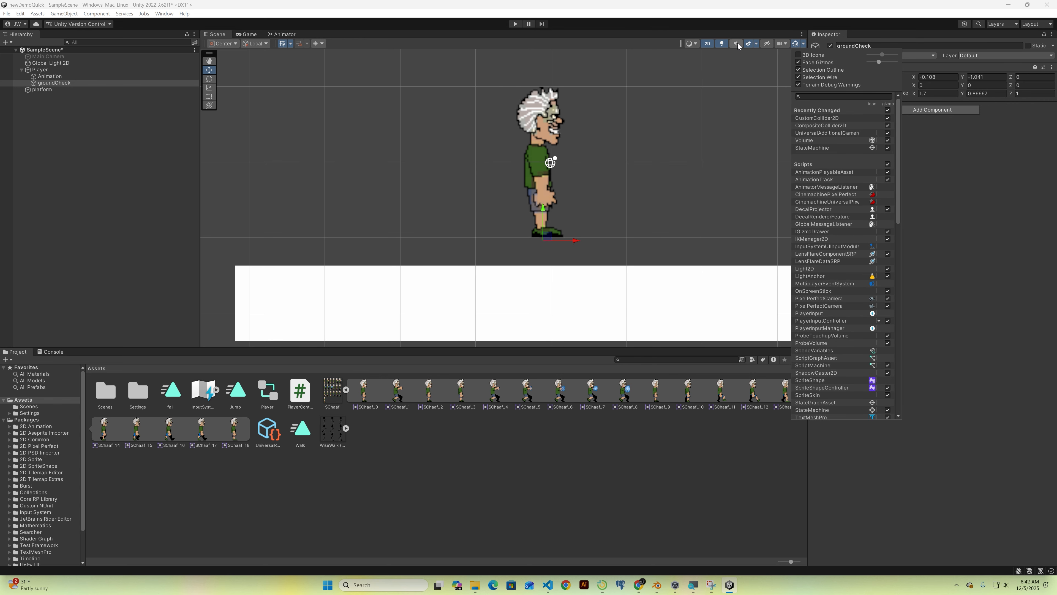
{"action": "left_click", "coordinate": [769, 48]}
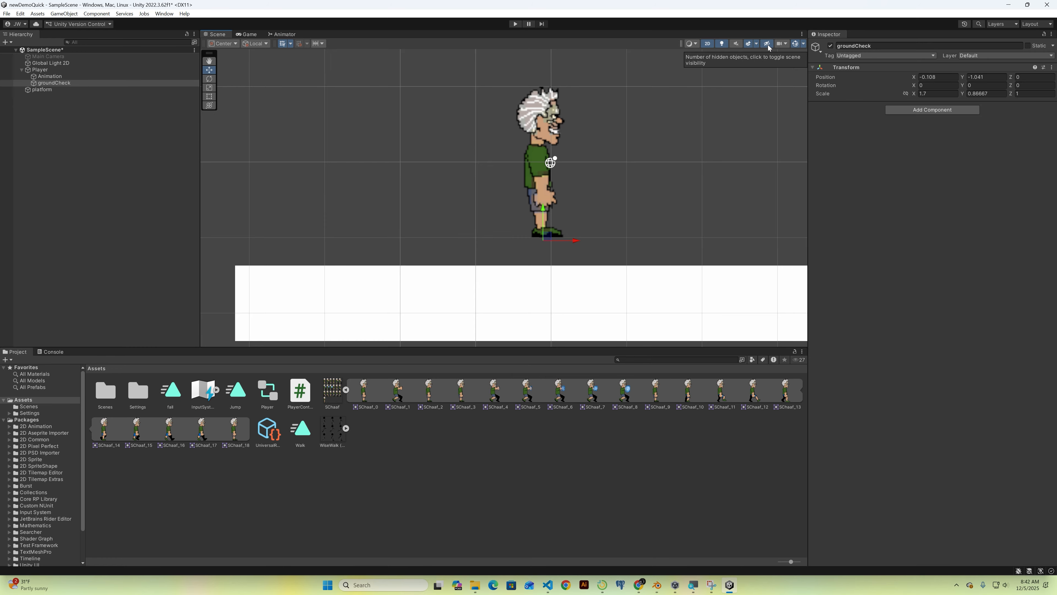
{"action": "left_click", "coordinate": [97, 85]}
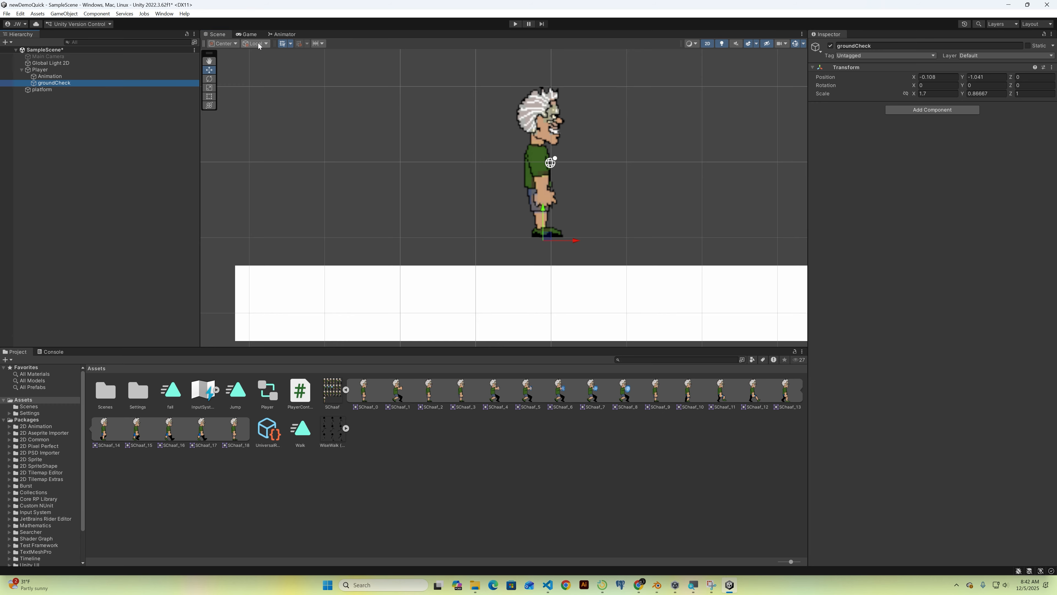
{"action": "left_click", "coordinate": [291, 44]}
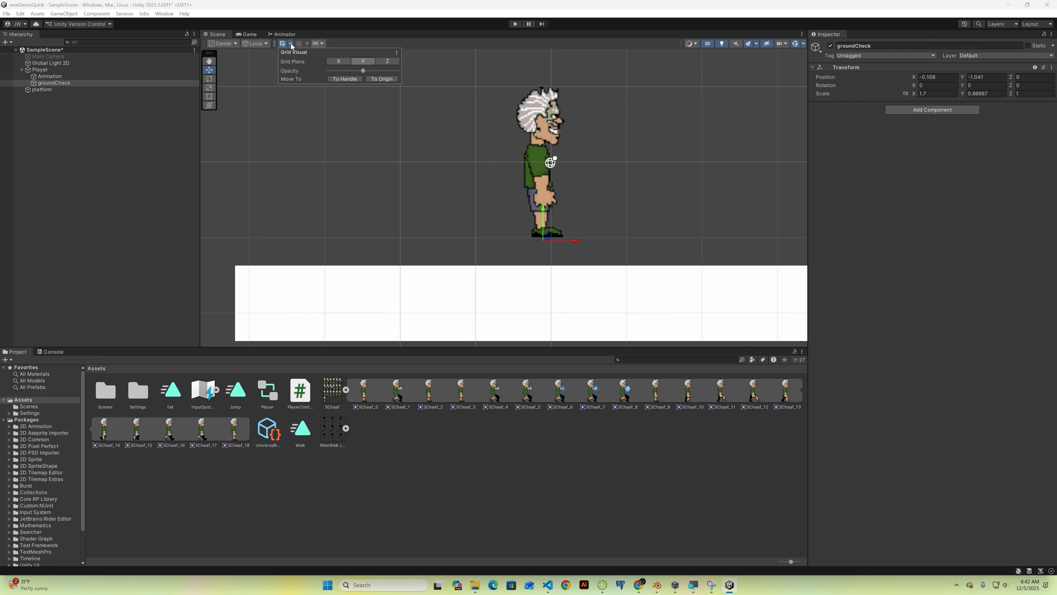
{"action": "left_click", "coordinate": [291, 44]}
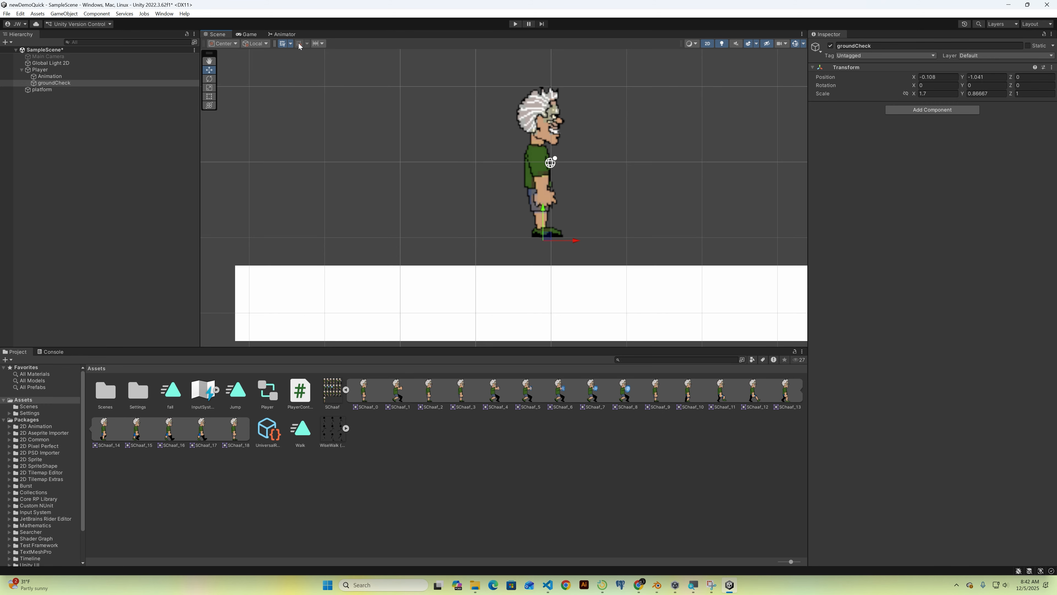
{"action": "left_click", "coordinate": [265, 44]}
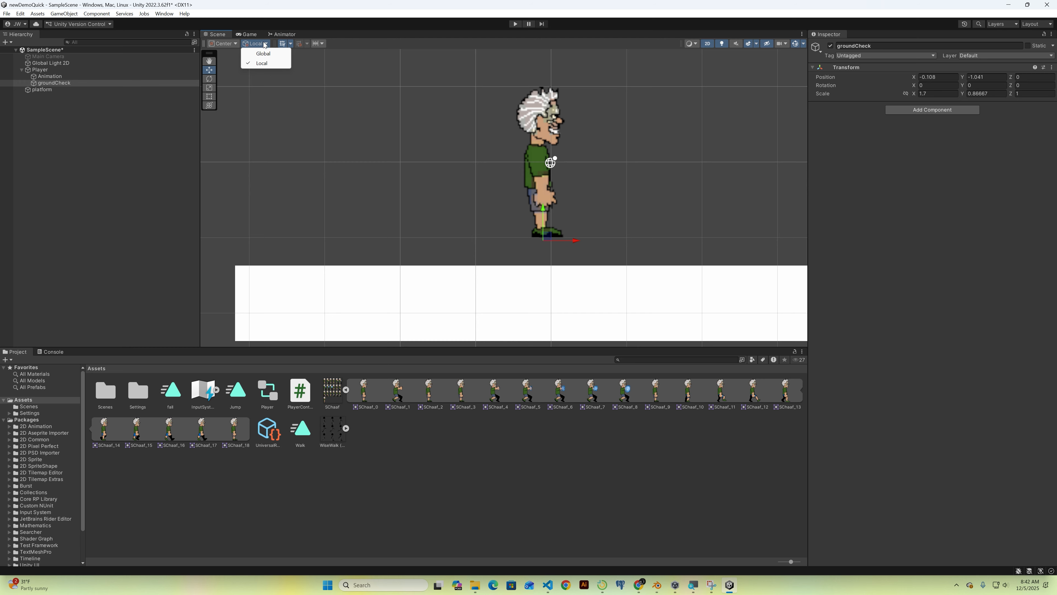
{"action": "left_click", "coordinate": [261, 63]}
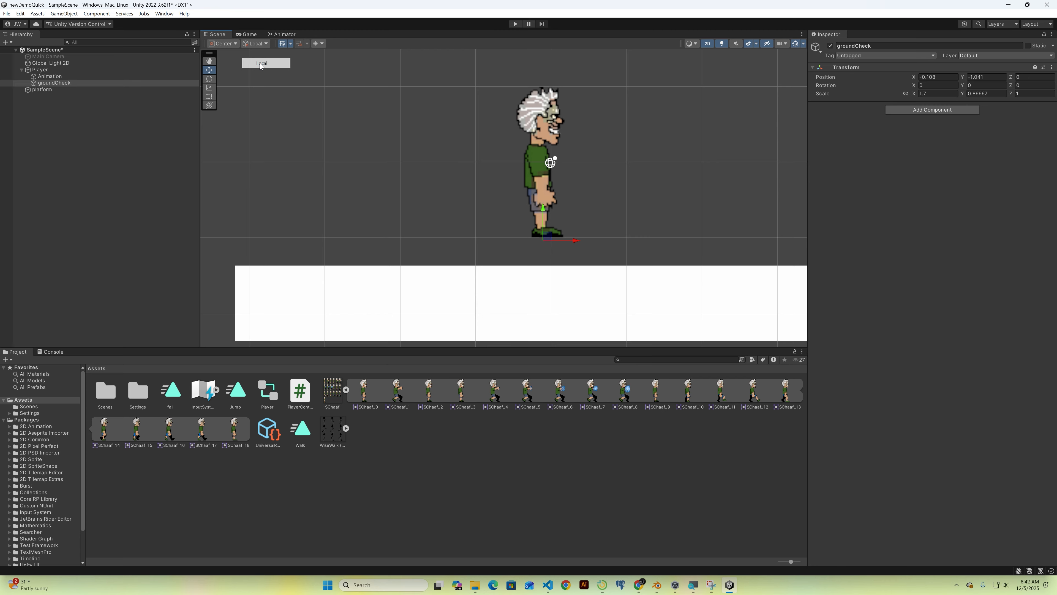
{"action": "left_click", "coordinate": [231, 45]}
{"action": "left_click", "coordinate": [230, 44]}
{"action": "left_click", "coordinate": [229, 43]}
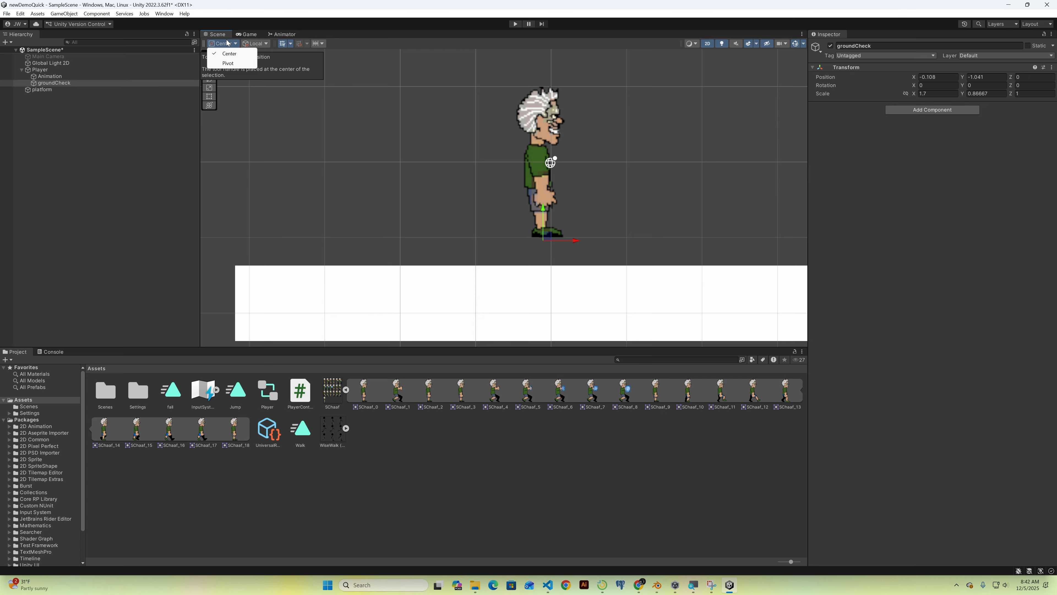
{"action": "left_click", "coordinate": [378, 74]}
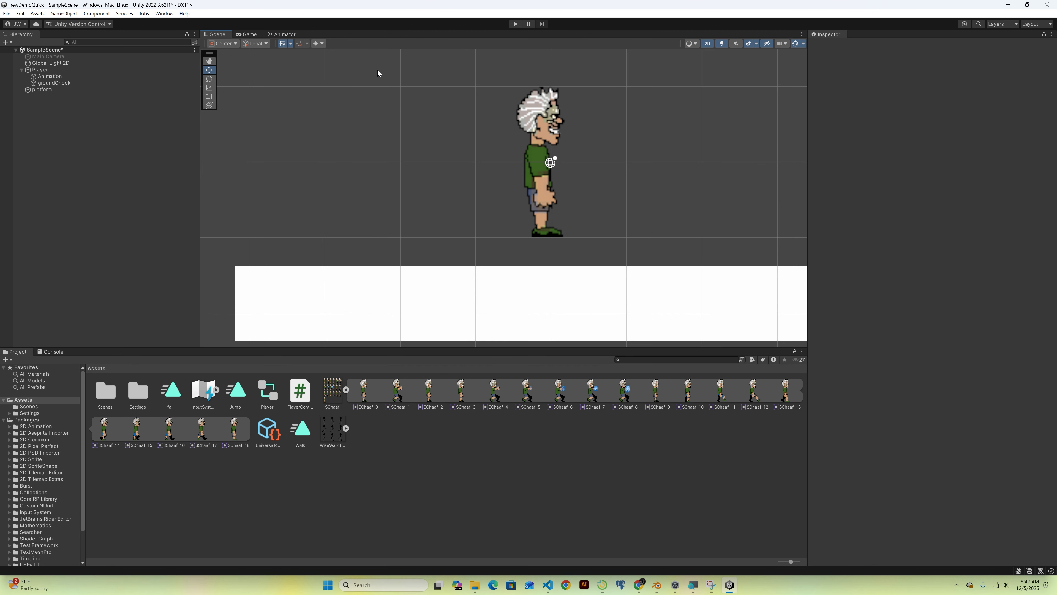
Step: Review the scene's gizmo list down to the Built-in Components and inspect the Animation and groundCheck objects
{"action": "left_click", "coordinate": [318, 44]}
{"action": "left_click", "coordinate": [319, 44]}
{"action": "left_click", "coordinate": [802, 44]}
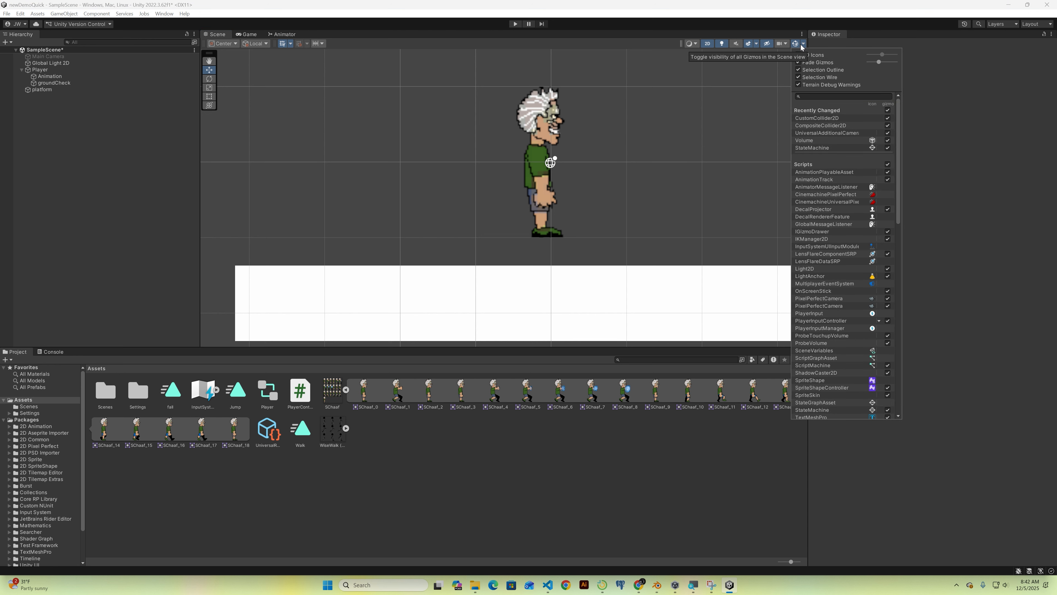
{"action": "scroll", "coordinate": [862, 163], "scroll_direction": "down", "scroll_amount": 15}
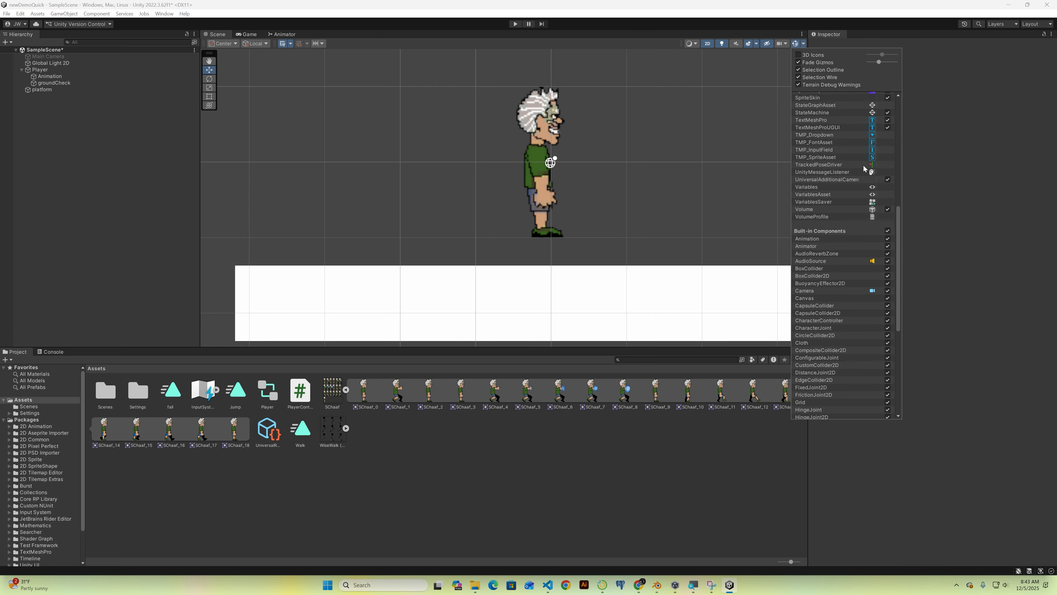
{"action": "scroll", "coordinate": [864, 170], "scroll_direction": "down", "scroll_amount": 3}
{"action": "left_click", "coordinate": [526, 236]}
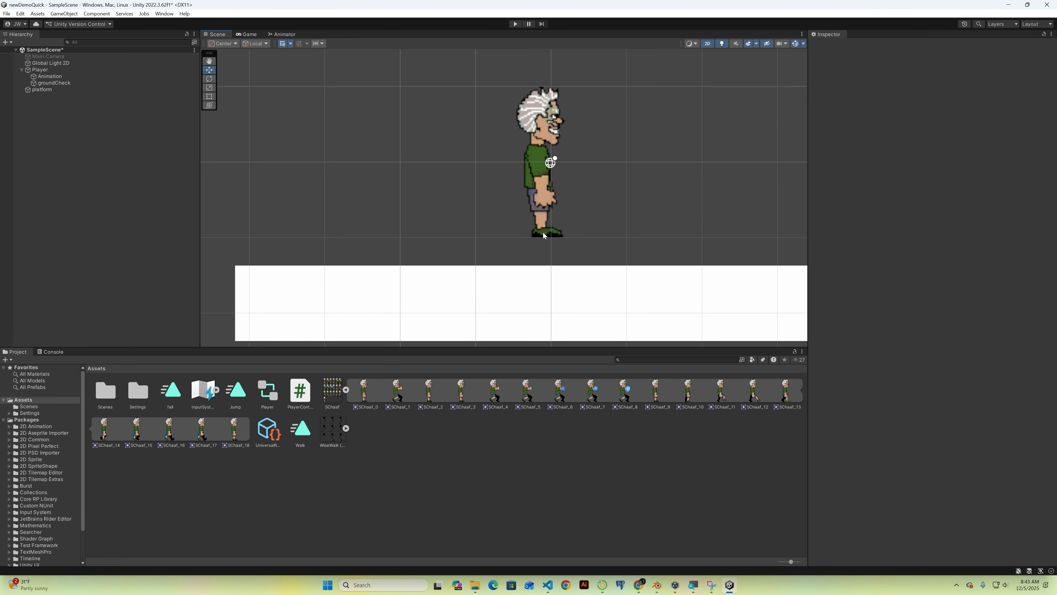
{"action": "left_click", "coordinate": [545, 236]}
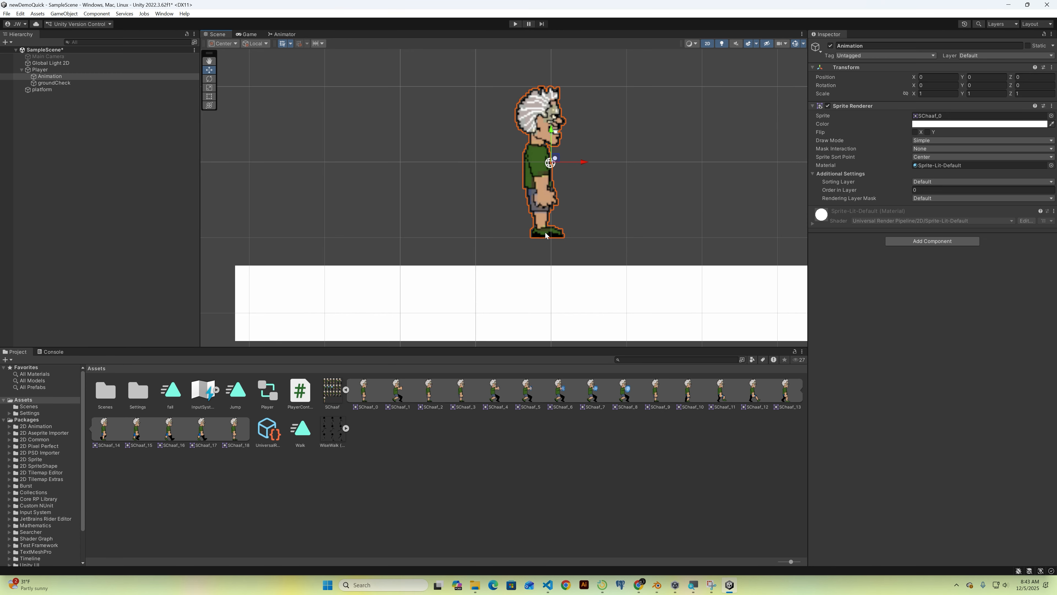
{"action": "left_click", "coordinate": [60, 83]}
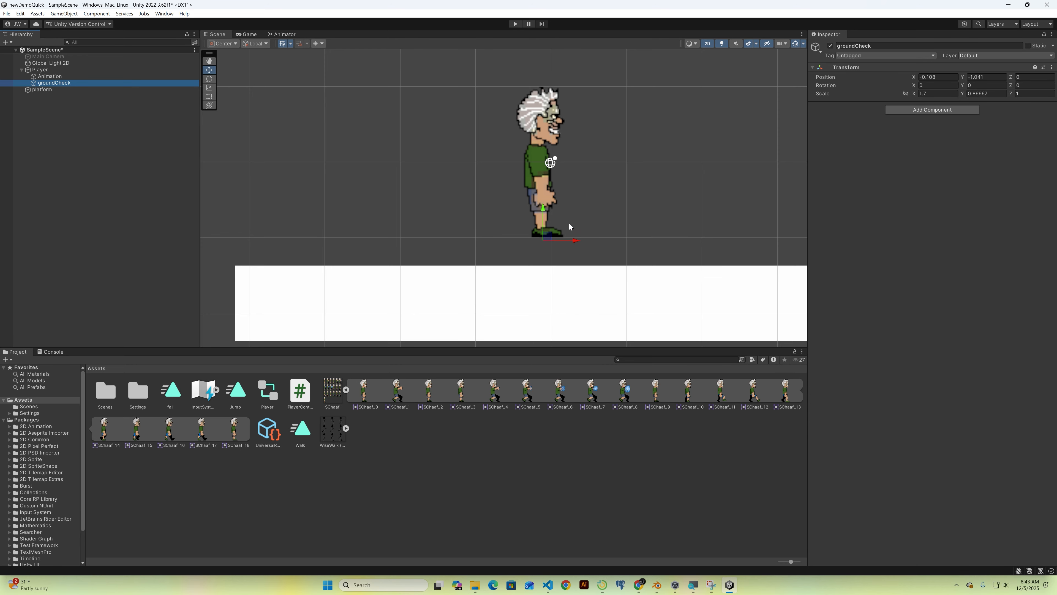
Step: Set the Player's Ground Check Size to 0.19 in Y
{"action": "left_click", "coordinate": [106, 70]}
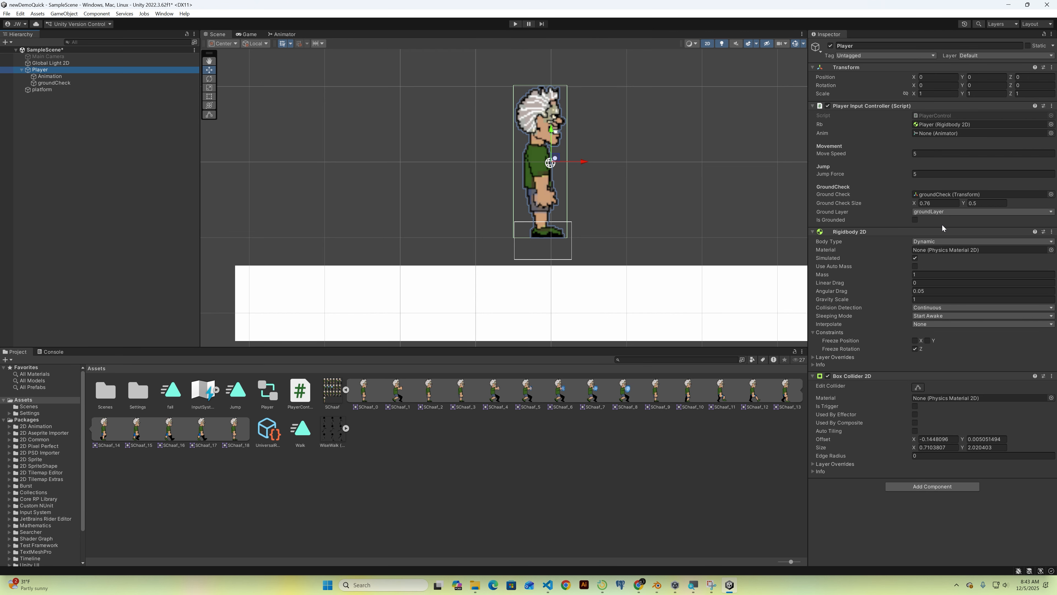
{"action": "left_click", "coordinate": [965, 204]}
{"action": "type", "text": "0.19"}
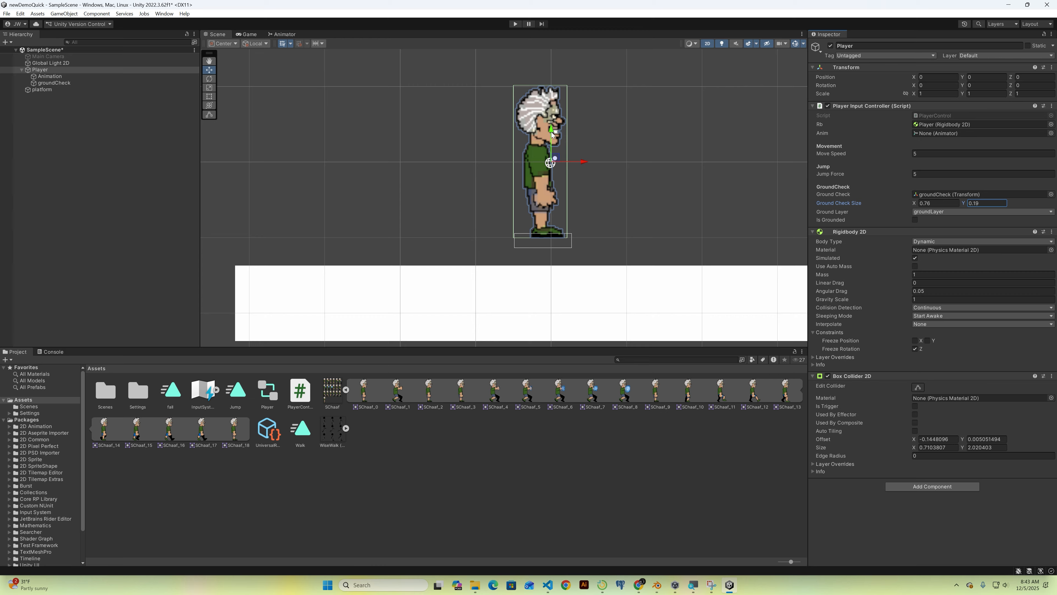
Step: Nudge the Player vertically to about Y 0.011 and set its Ground Check Size to 0.26 in Y
{"action": "left_click_drag", "start_coordinate": [550, 130], "coordinate": [549, 129]}
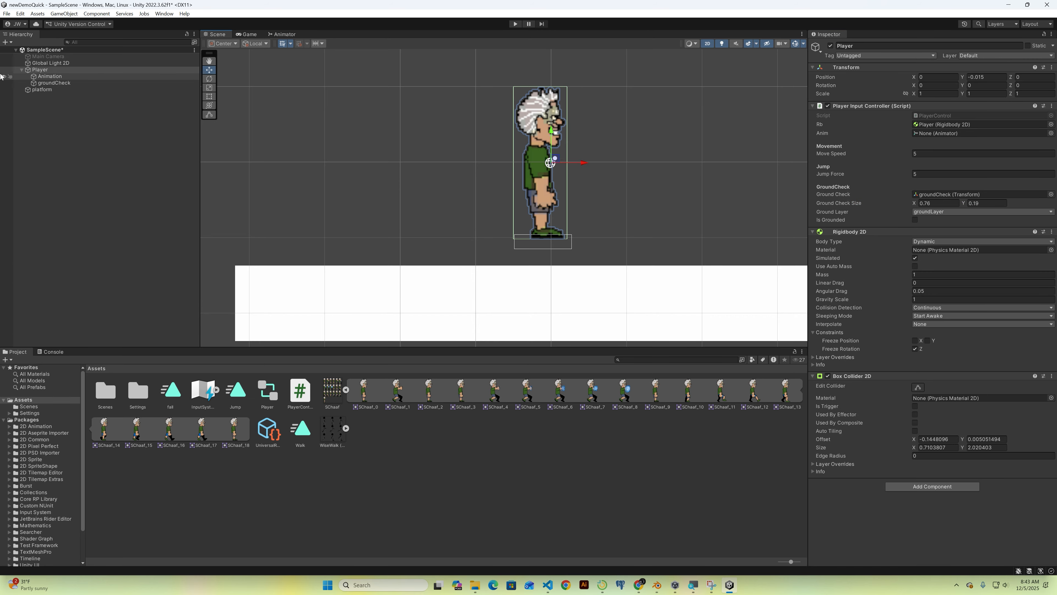
{"action": "left_click", "coordinate": [926, 194]}
{"action": "left_click_drag", "start_coordinate": [550, 128], "coordinate": [553, 125]}
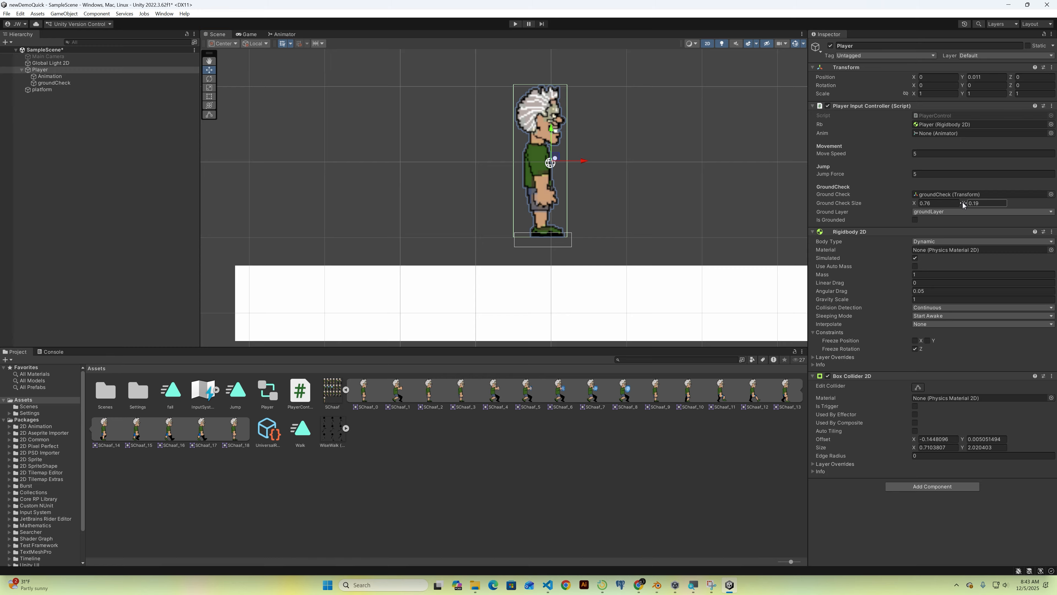
{"action": "left_click_drag", "start_coordinate": [963, 204], "coordinate": [967, 204]}
Step: Lower groundCheck to about Y -1.121 just below the Player's feet, checking its box against the Player's collider
{"action": "left_click", "coordinate": [55, 83]}
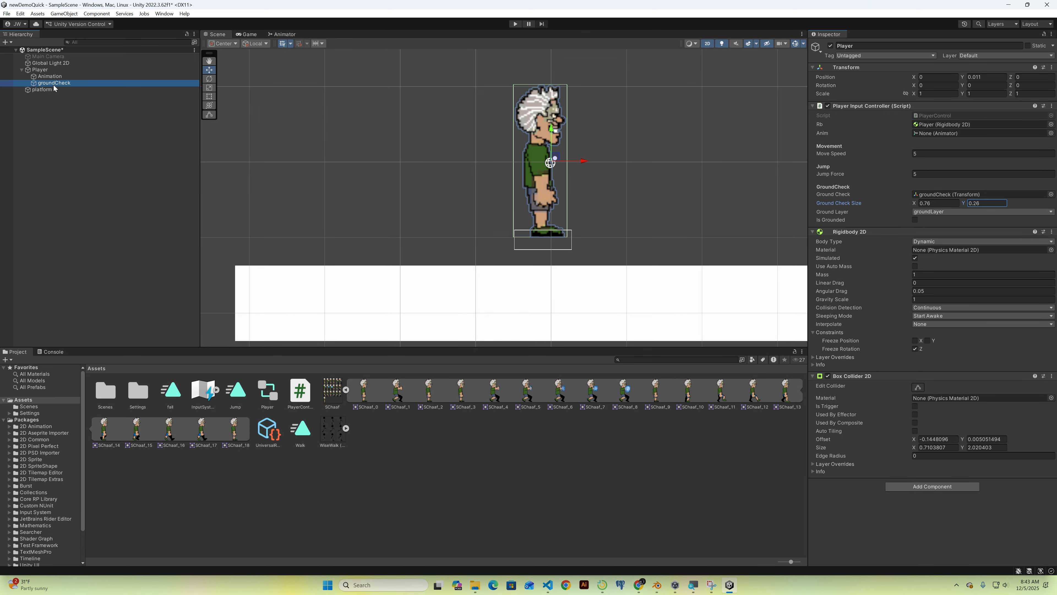
{"action": "right_click", "coordinate": [54, 85]}
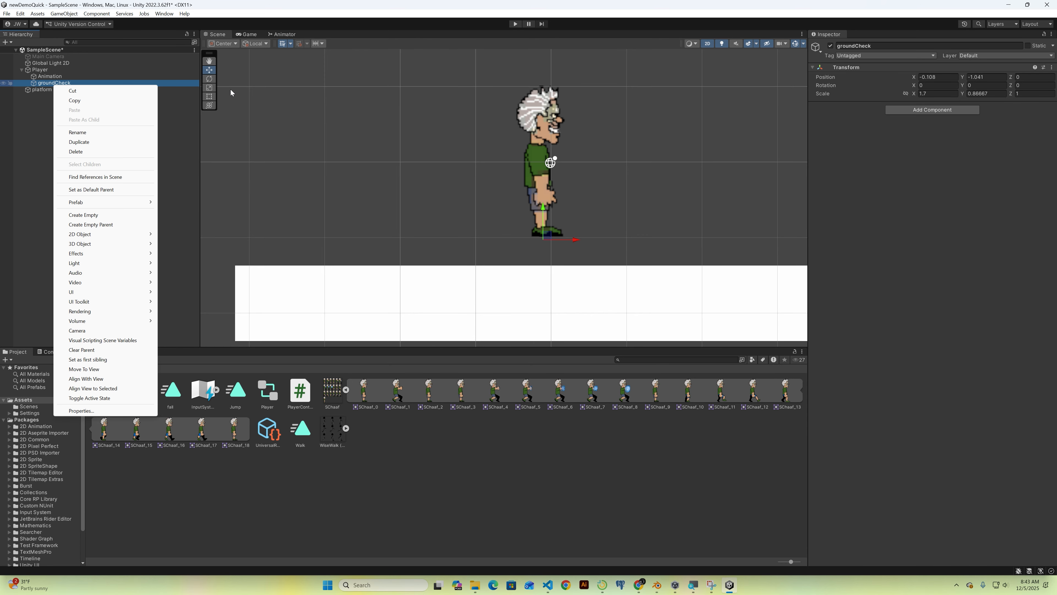
{"action": "left_click", "coordinate": [477, 178]}
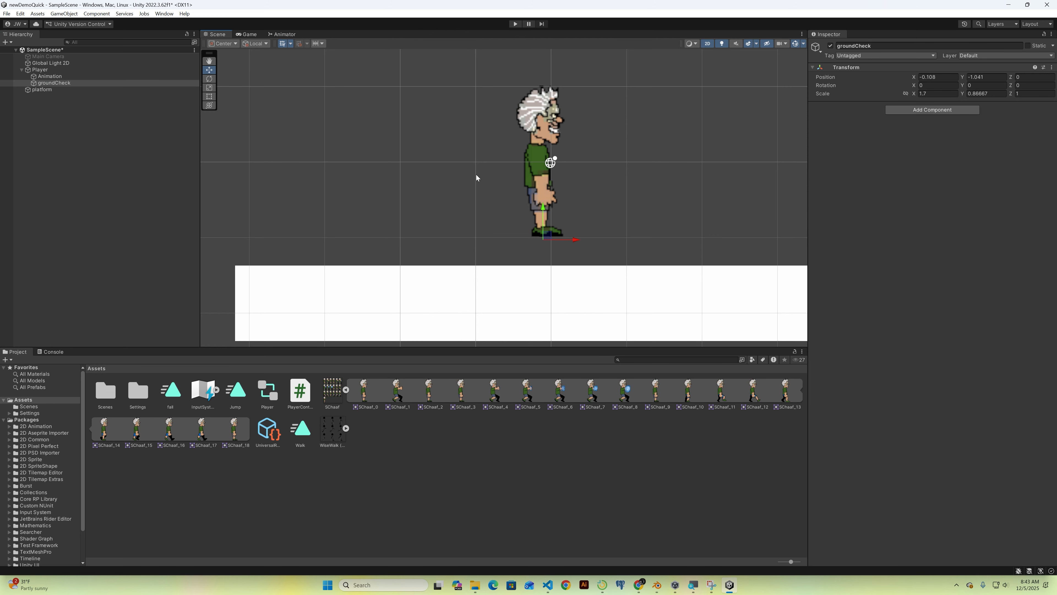
{"action": "left_click_drag", "start_coordinate": [541, 208], "coordinate": [540, 218]}
{"action": "left_click", "coordinate": [56, 69]}
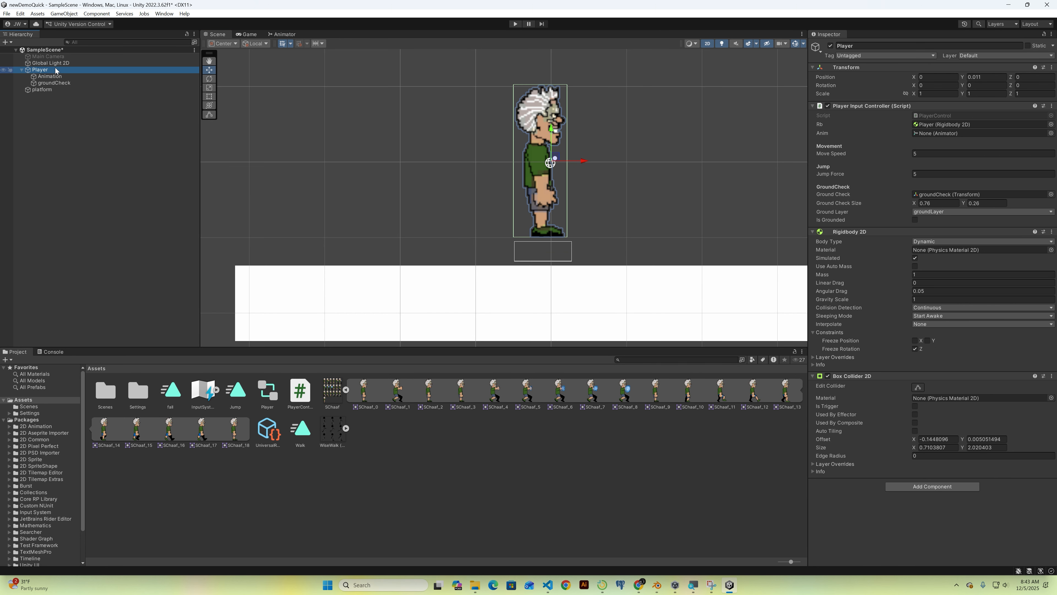
{"action": "left_click", "coordinate": [54, 82]}
{"action": "left_click_drag", "start_coordinate": [543, 222], "coordinate": [543, 219]}
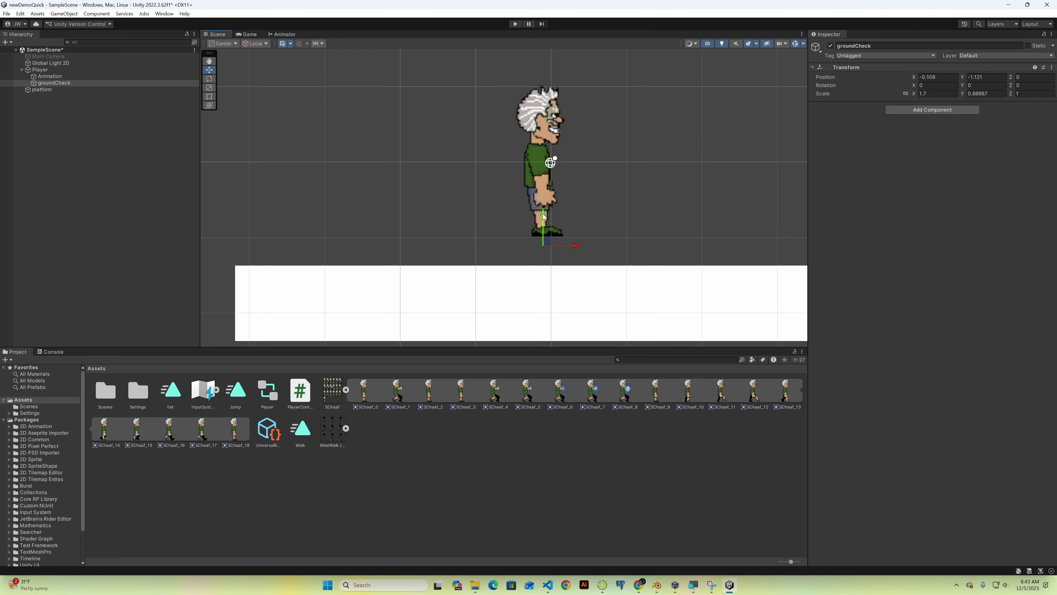
{"action": "left_click", "coordinate": [47, 76]}
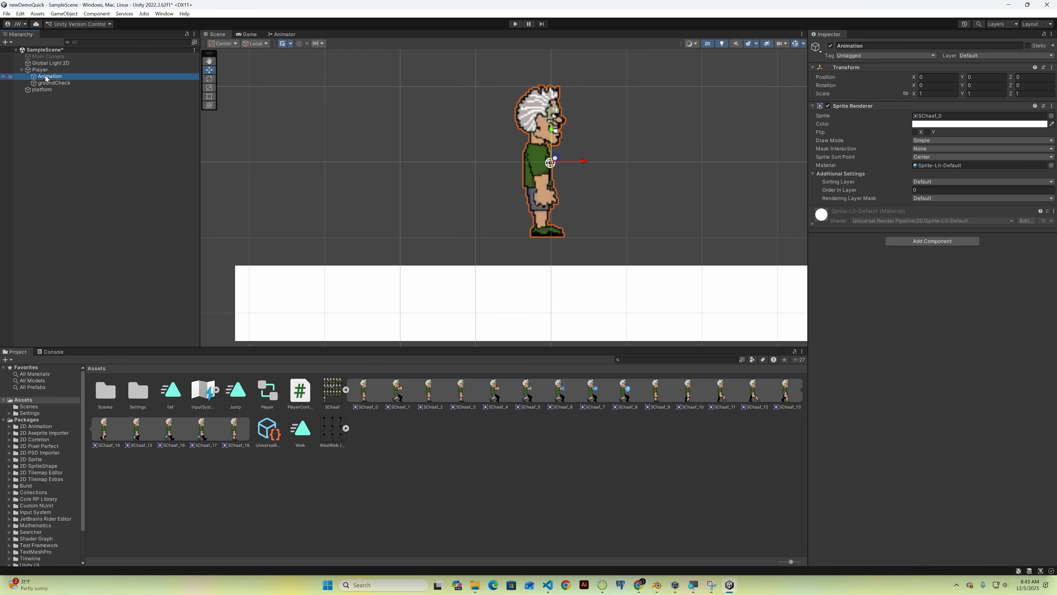
{"action": "left_click", "coordinate": [45, 71]}
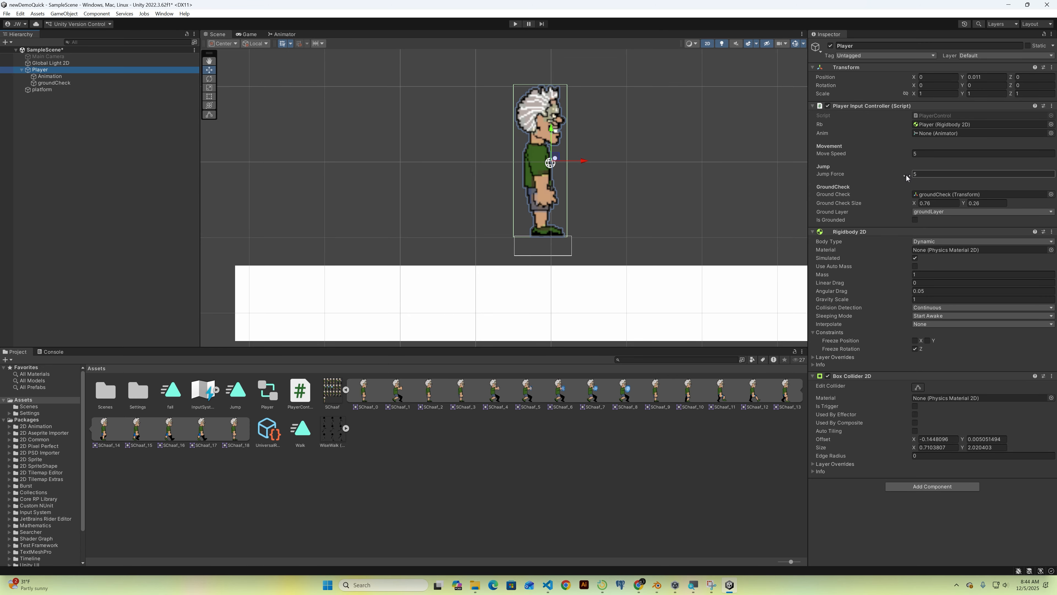
Step: Add a Box Collider 2D component to the platform and check its outline in collider editing mode
{"action": "left_click", "coordinate": [100, 104]}
{"action": "left_click", "coordinate": [70, 90]}
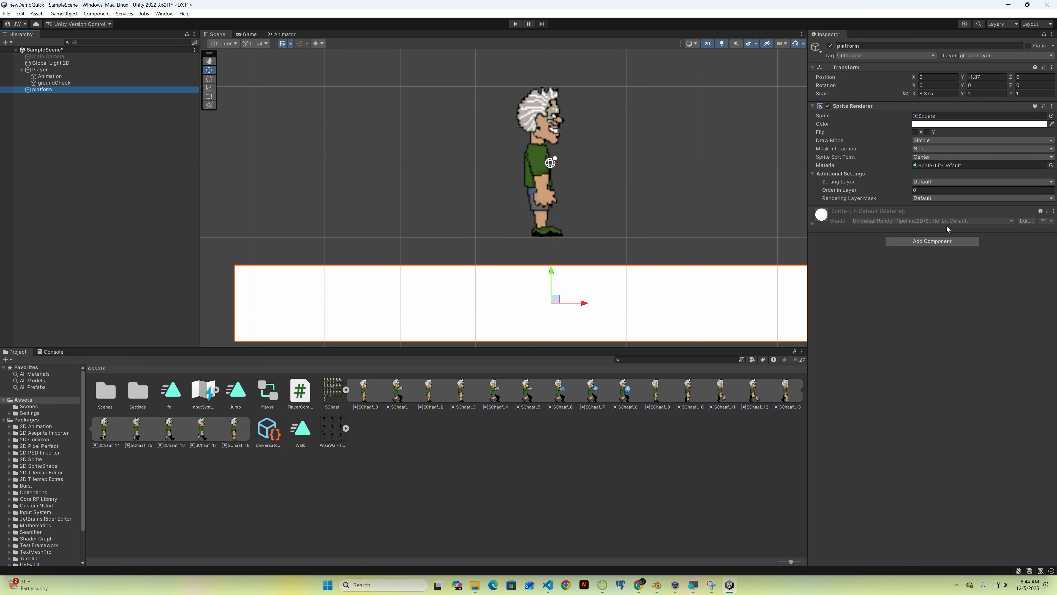
{"action": "left_click", "coordinate": [939, 241]}
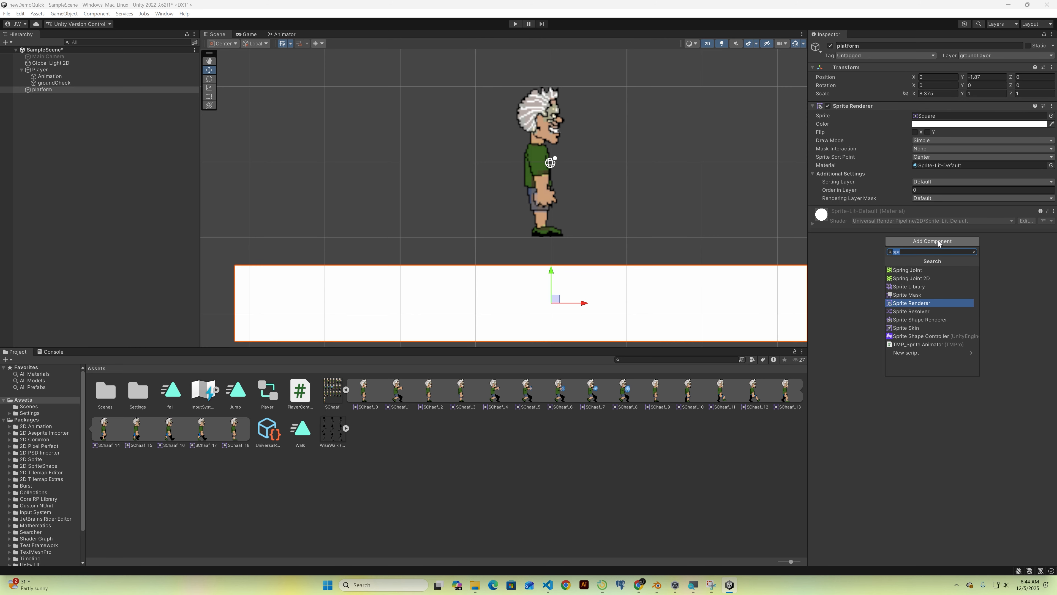
{"action": "type", "text": "bnox"}
{"action": "key", "text": "BackSpace"}
{"action": "key", "text": "BackSpace"}
{"action": "key", "text": "BackSpace"}
{"action": "key", "text": "BackSpace"}
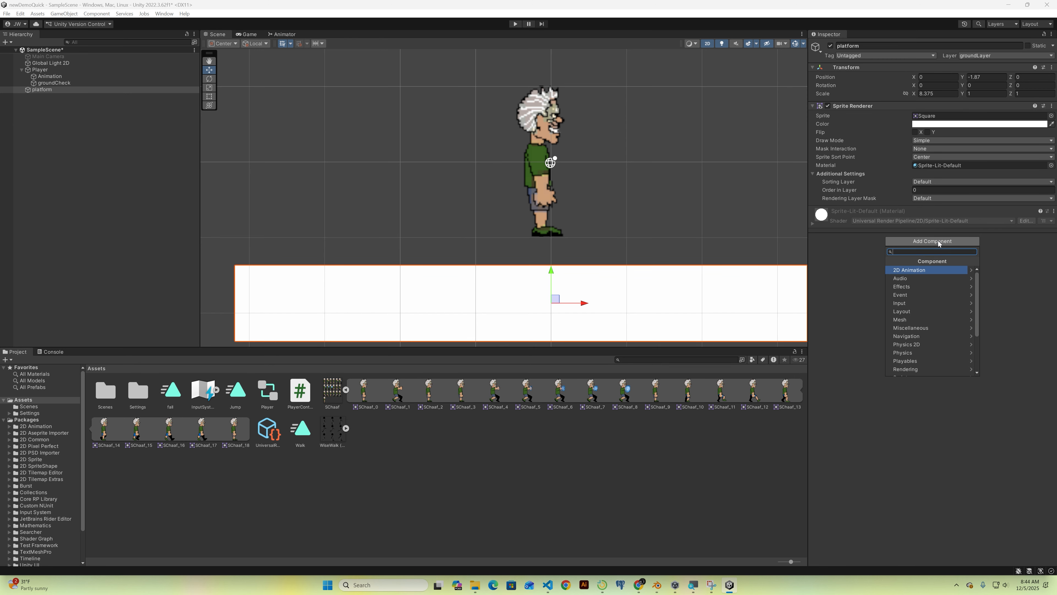
{"action": "type", "text": "box"}
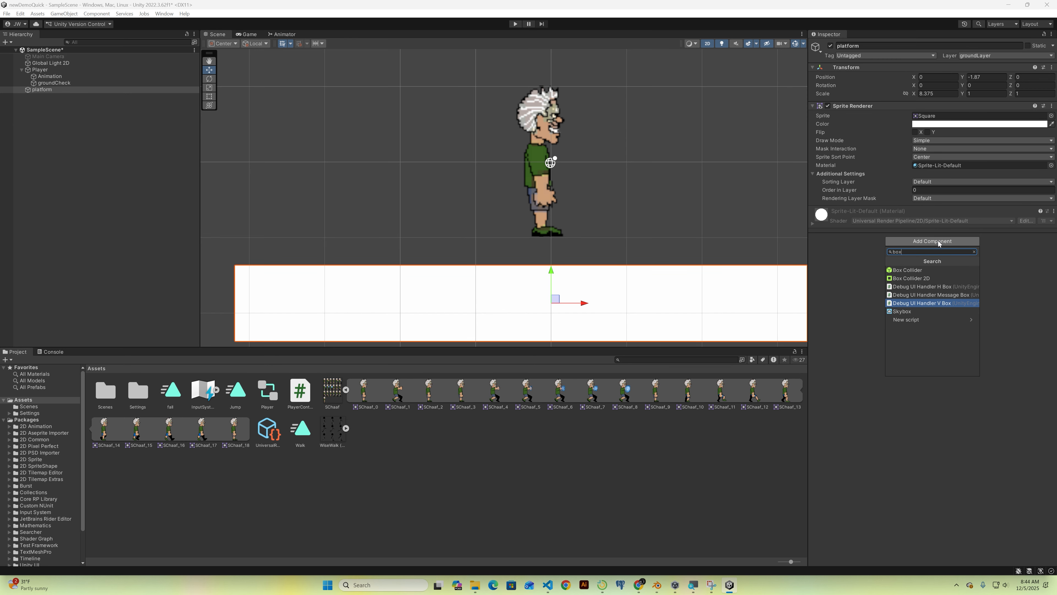
{"action": "left_click", "coordinate": [912, 278]}
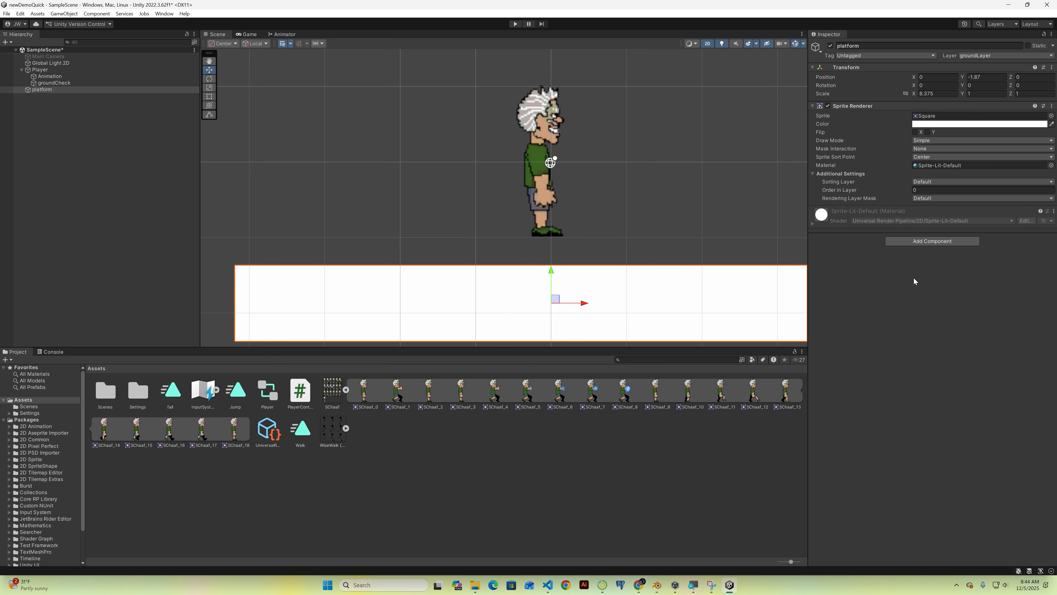
{"action": "scroll", "coordinate": [748, 275], "scroll_direction": "down", "scroll_amount": 2}
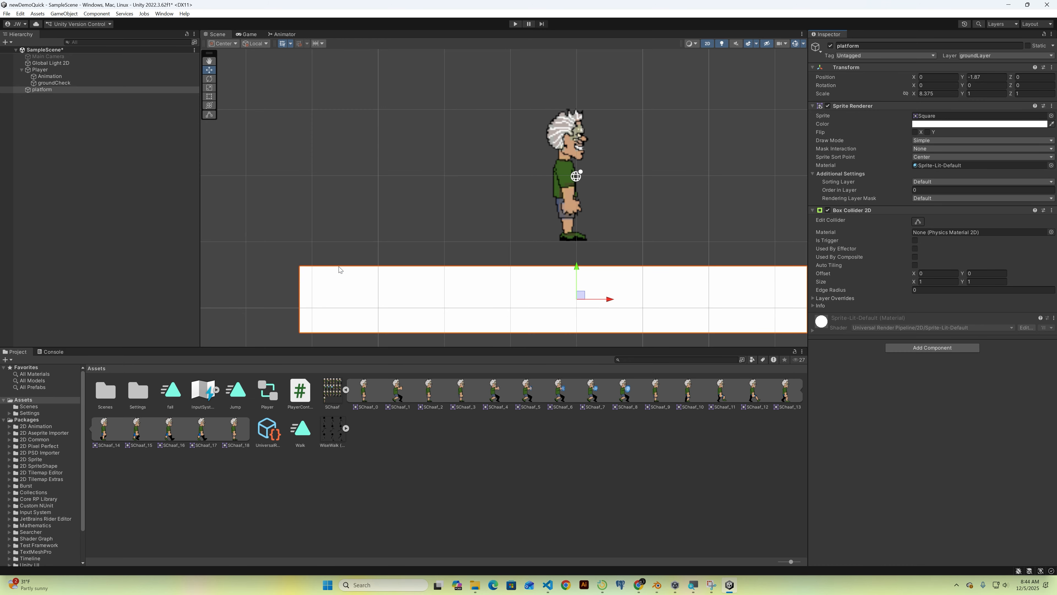
{"action": "left_click", "coordinate": [918, 222]}
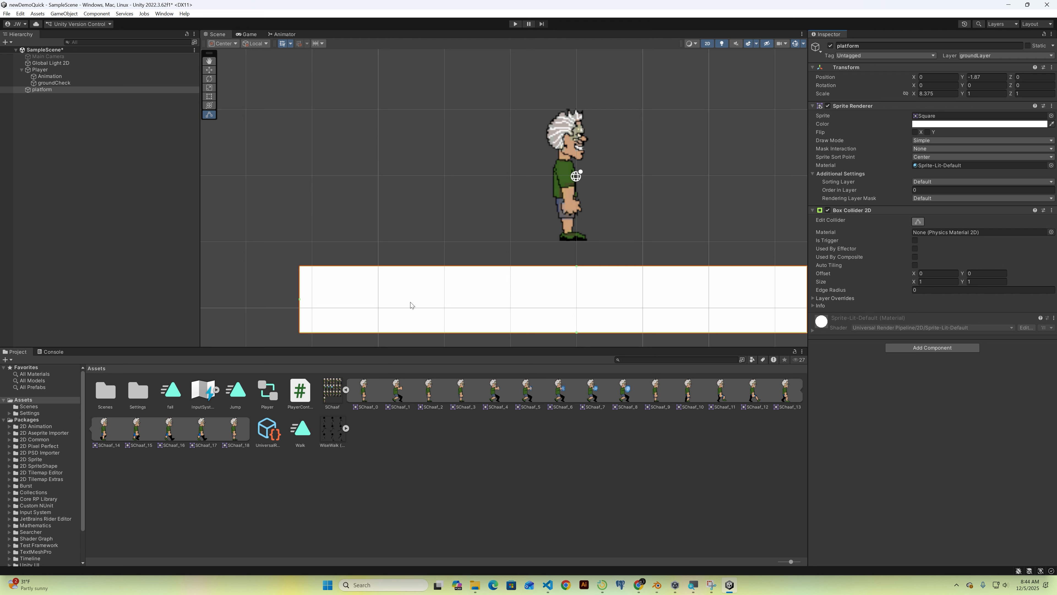
{"action": "left_click", "coordinate": [918, 221]}
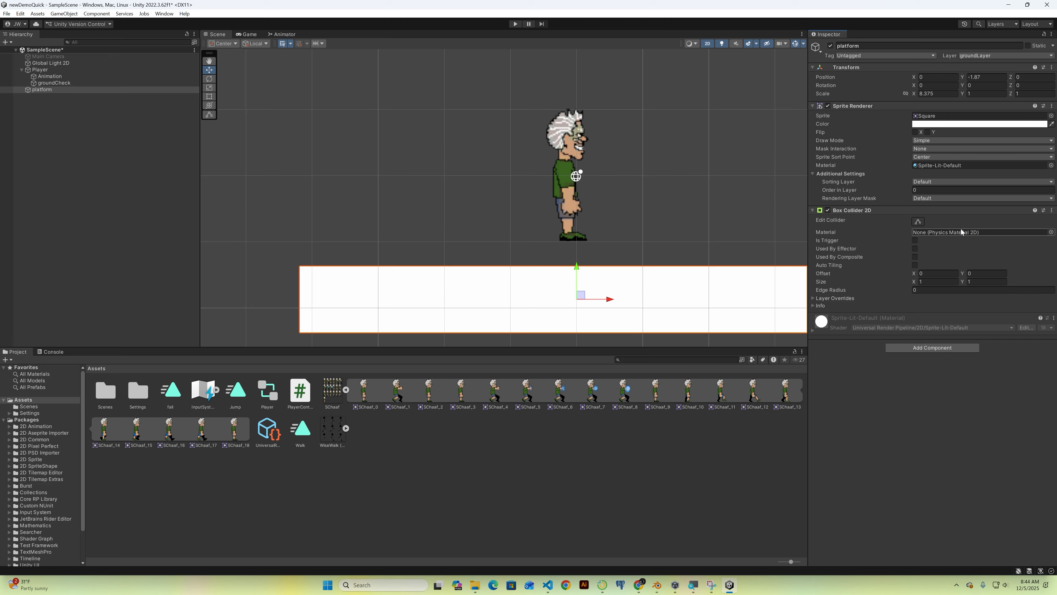
Step: Add a Rigidbody 2D component to the platform
{"action": "left_click", "coordinate": [912, 350]}
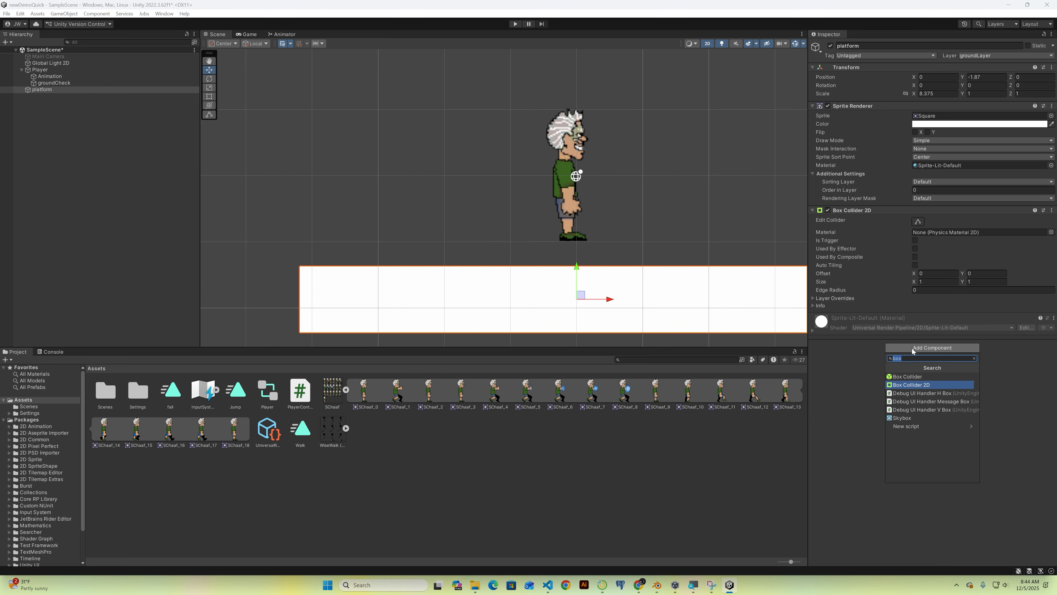
{"action": "left_click", "coordinate": [910, 350]}
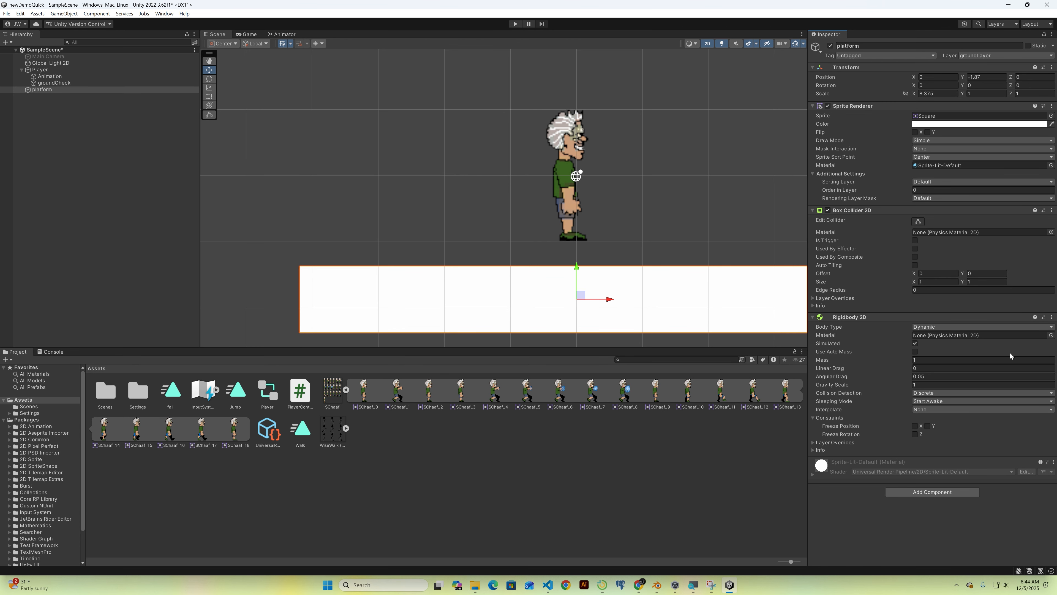
Step: Change the Body Type of the platform's Rigidbody 2D
{"action": "left_click", "coordinate": [926, 327]}
{"action": "left_click", "coordinate": [923, 355]}
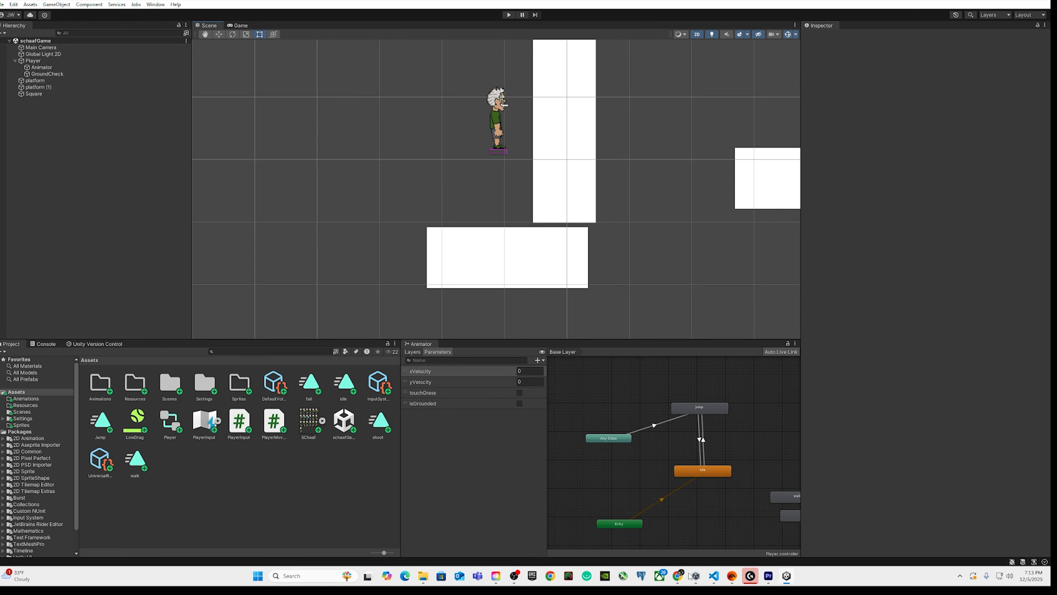
{"action": "left_click", "coordinate": [515, 577]}
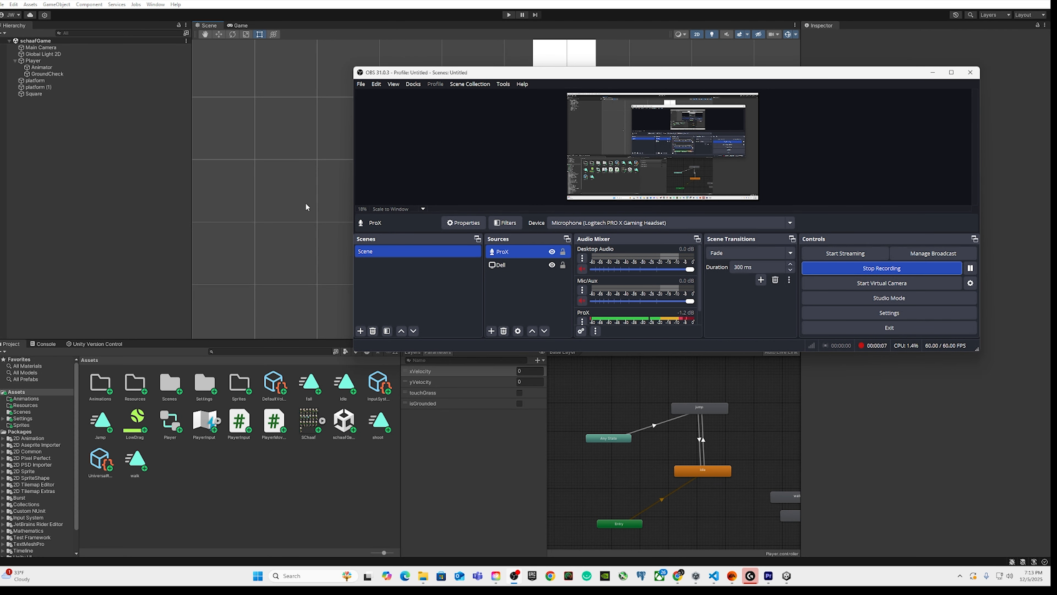
{"action": "left_click", "coordinate": [282, 207]}
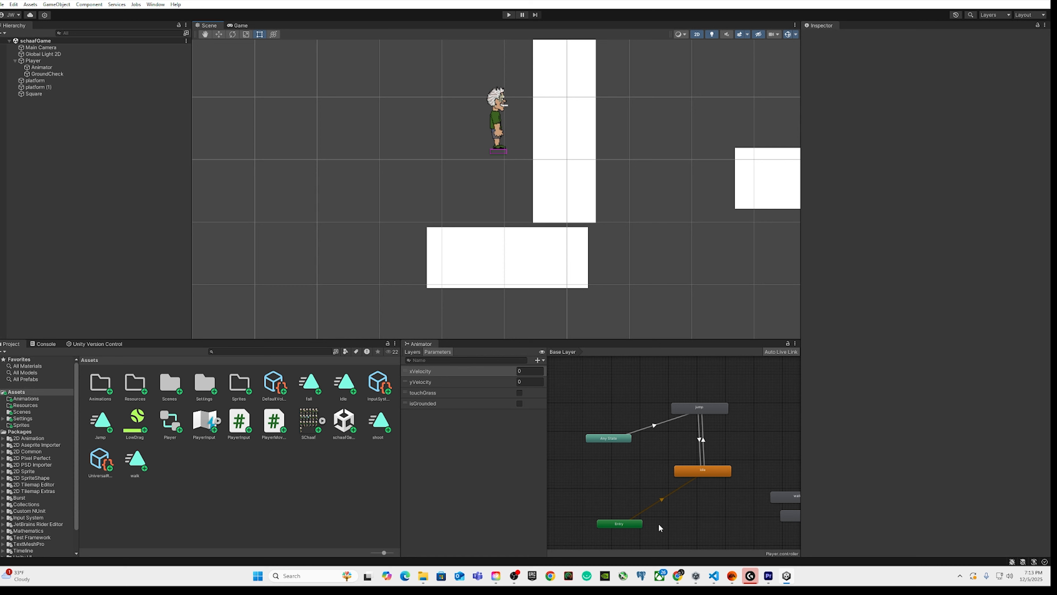
Step: Open the Idle state's blend tree and preview its walk and idle motions with xVelocity at 0.75 and back at 0
{"action": "left_click", "coordinate": [630, 524]}
{"action": "left_click", "coordinate": [687, 474]}
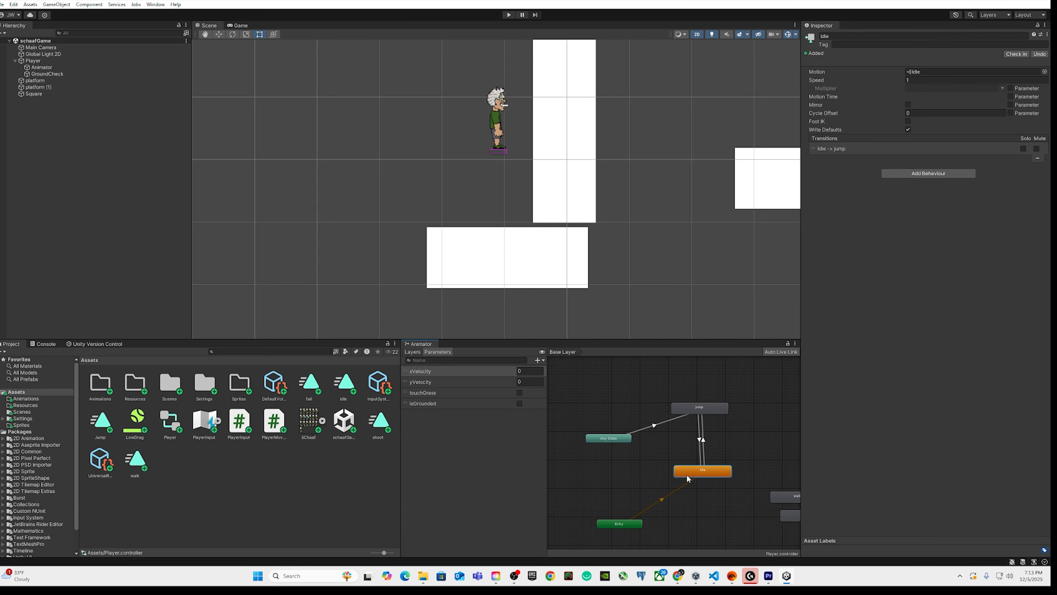
{"action": "double_click", "coordinate": [686, 475]}
{"action": "left_click", "coordinate": [631, 451]}
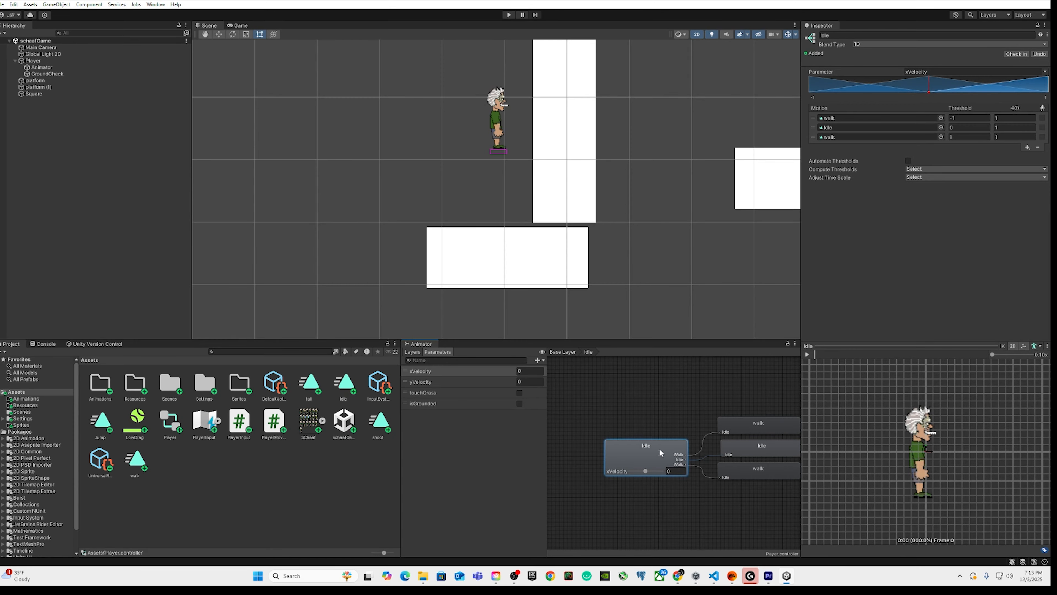
{"action": "middle_click_drag", "start_coordinate": [711, 531], "coordinate": [678, 470]}
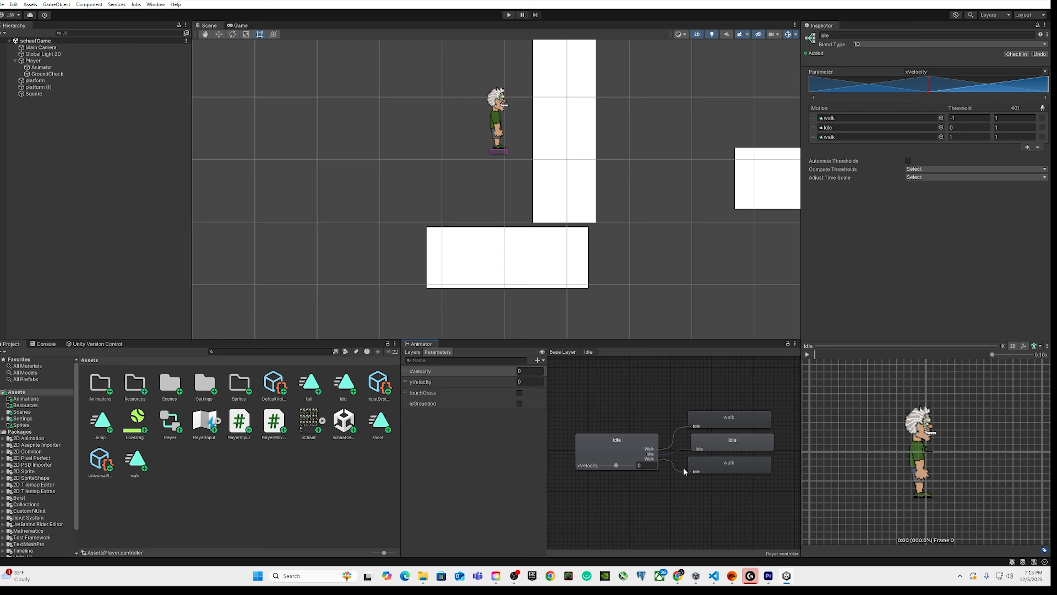
{"action": "left_click_drag", "start_coordinate": [612, 466], "coordinate": [628, 466]}
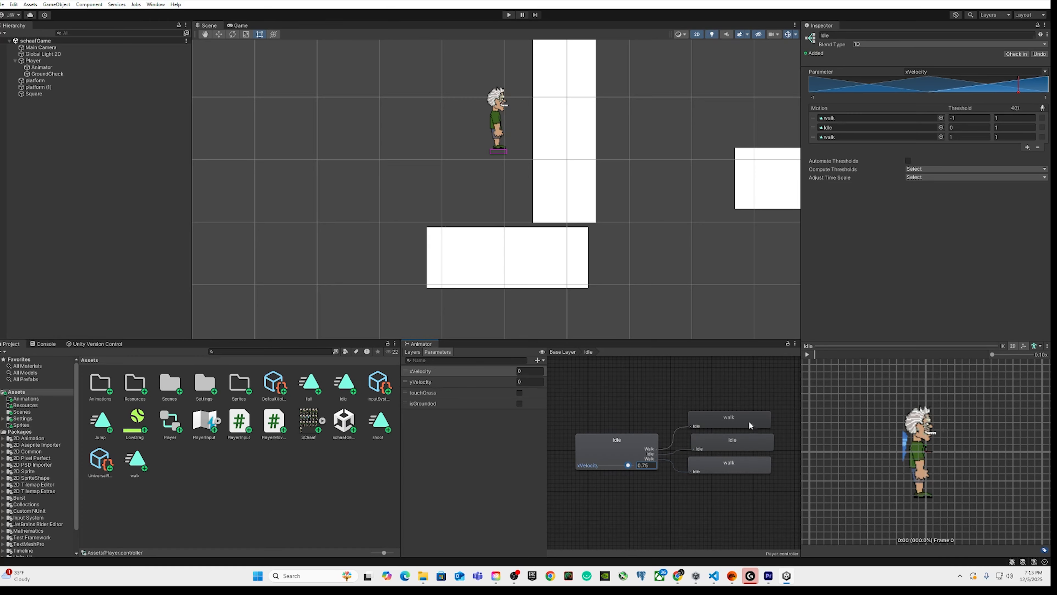
{"action": "left_click", "coordinate": [805, 355]}
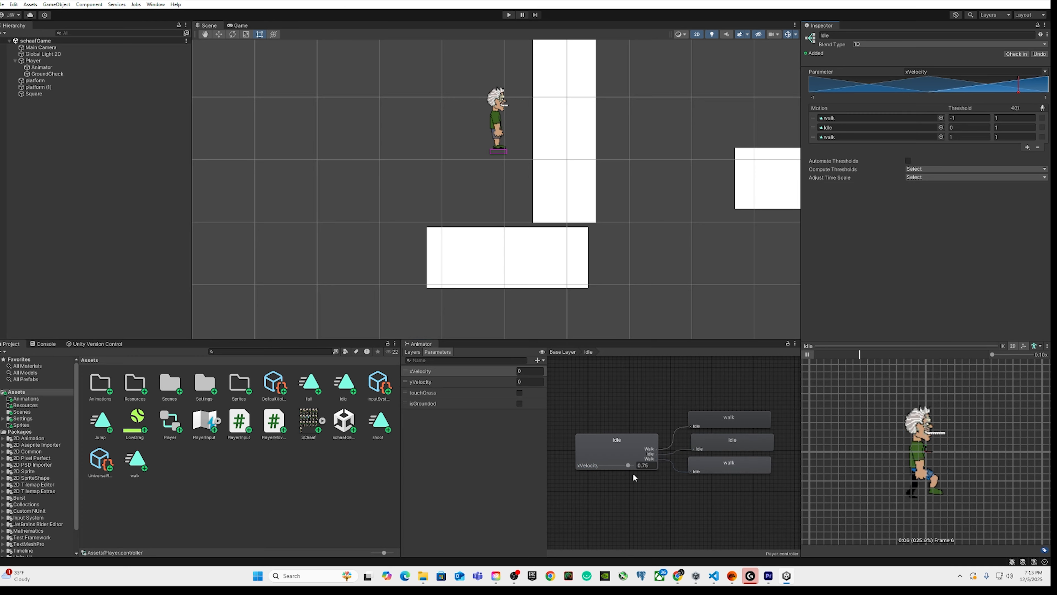
{"action": "mouse_move", "coordinate": [629, 465]}
{"action": "left_mouse_down"}
{"action": "mouse_move", "coordinate": [614, 465]}
{"action": "mouse_move", "coordinate": [640, 469]}
{"action": "mouse_move", "coordinate": [586, 482]}
{"action": "mouse_move", "coordinate": [616, 476]}
{"action": "left_mouse_up"}
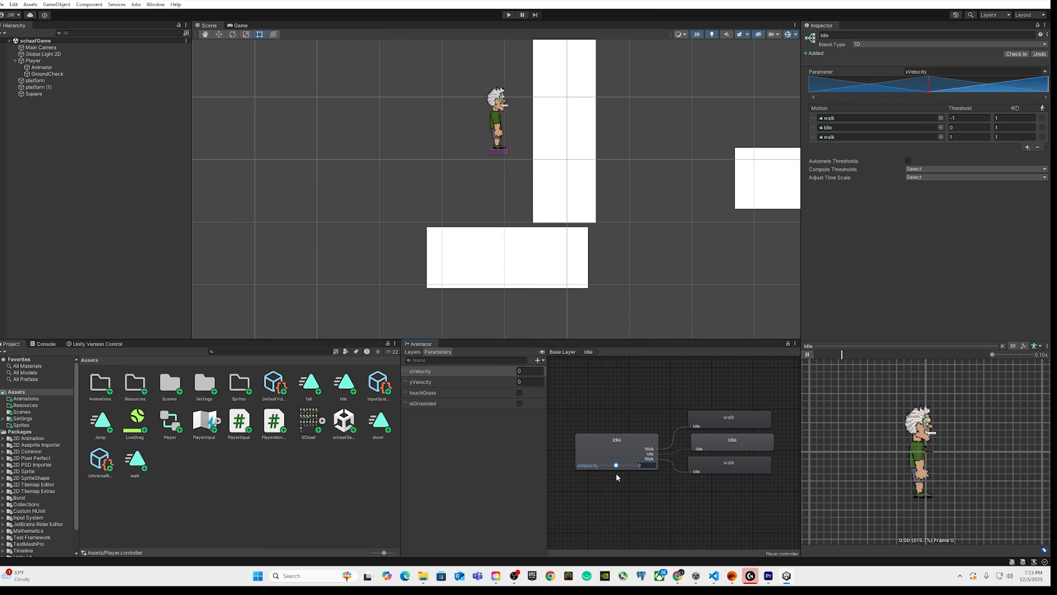
{"action": "left_click", "coordinate": [808, 355]}
Step: Assign the Animator child object to the Anim field of the Player's Player Movement script, reviewing the Player's layer and component settings
{"action": "left_click", "coordinate": [59, 73]}
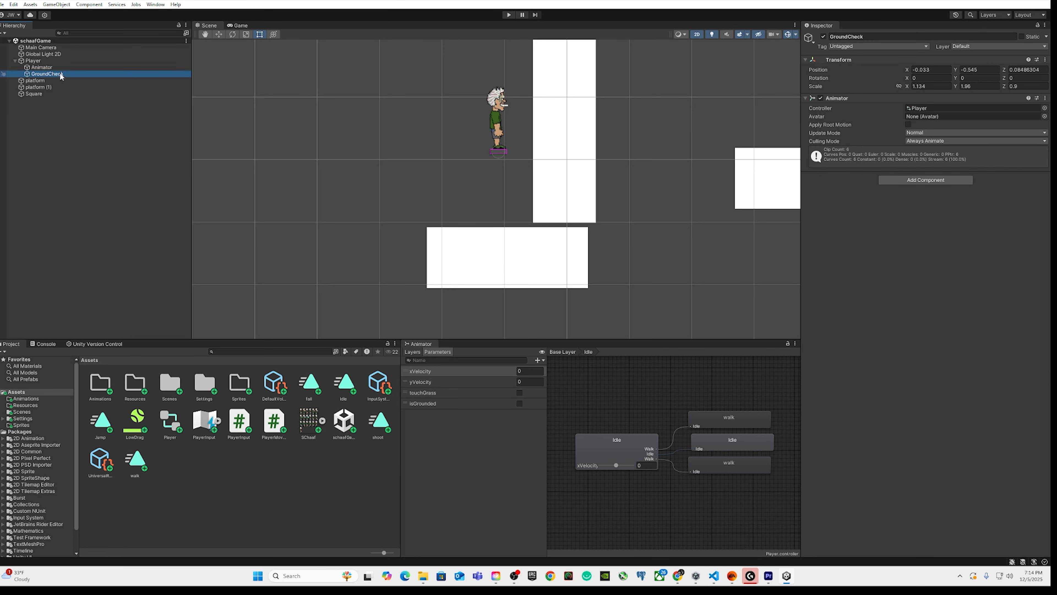
{"action": "left_click", "coordinate": [44, 68]}
{"action": "left_click", "coordinate": [35, 61]}
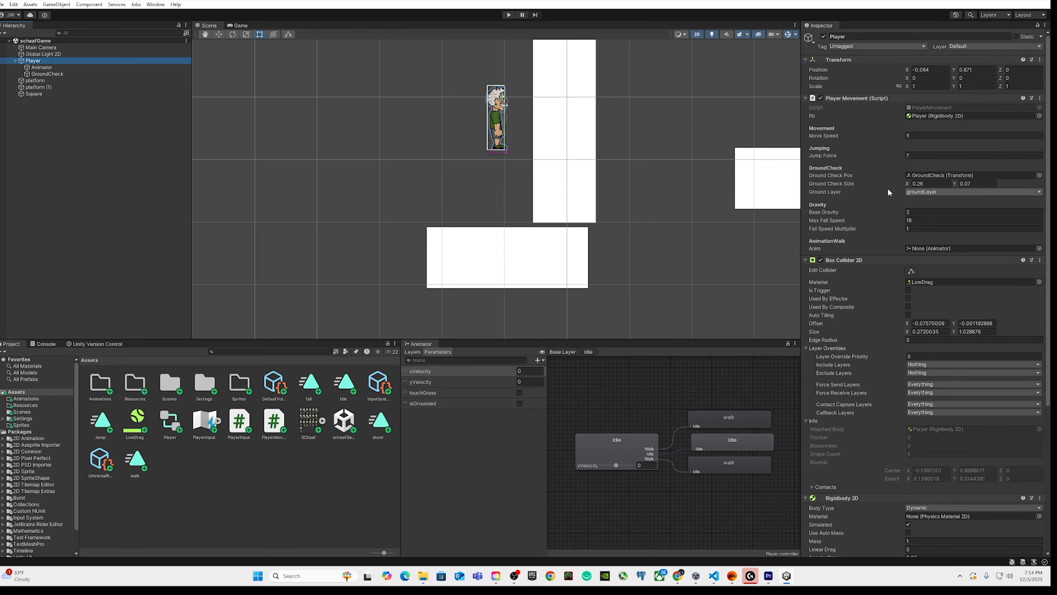
{"action": "left_click", "coordinate": [1007, 46]}
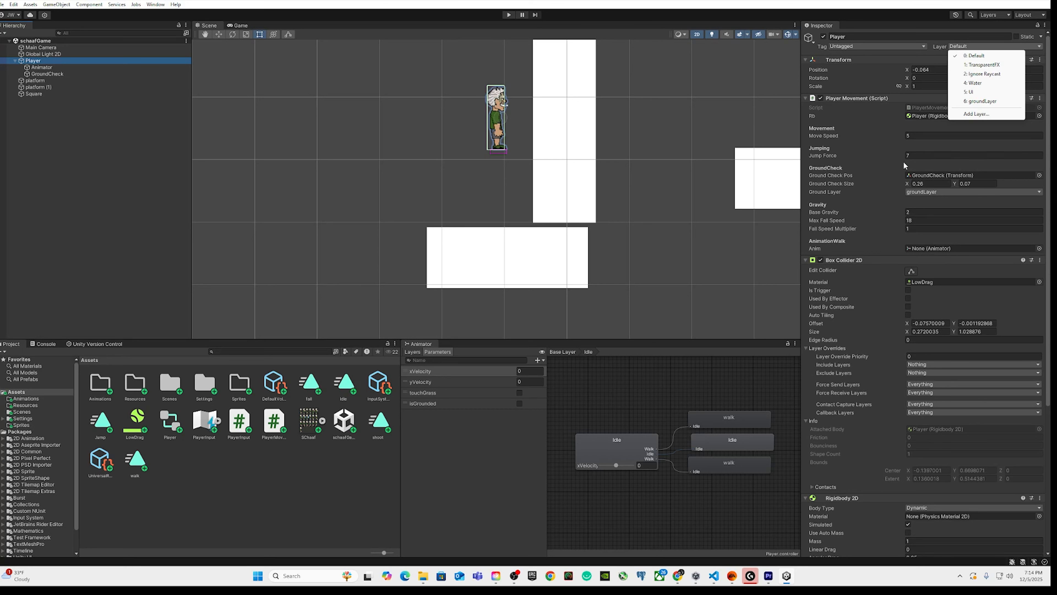
{"action": "left_click", "coordinate": [877, 166]}
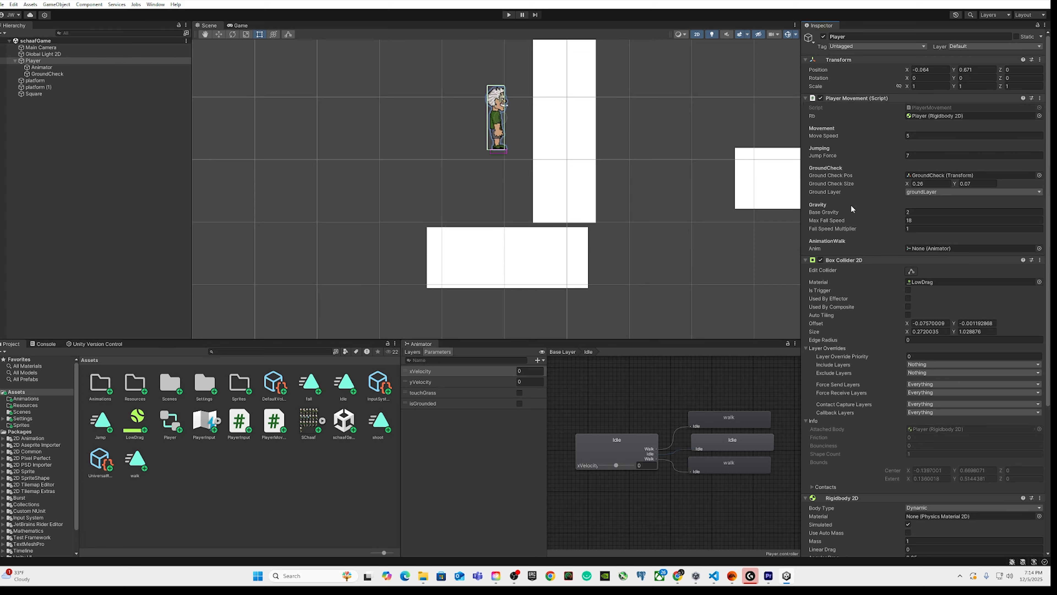
{"action": "scroll", "coordinate": [855, 248], "scroll_direction": "down", "scroll_amount": 1}
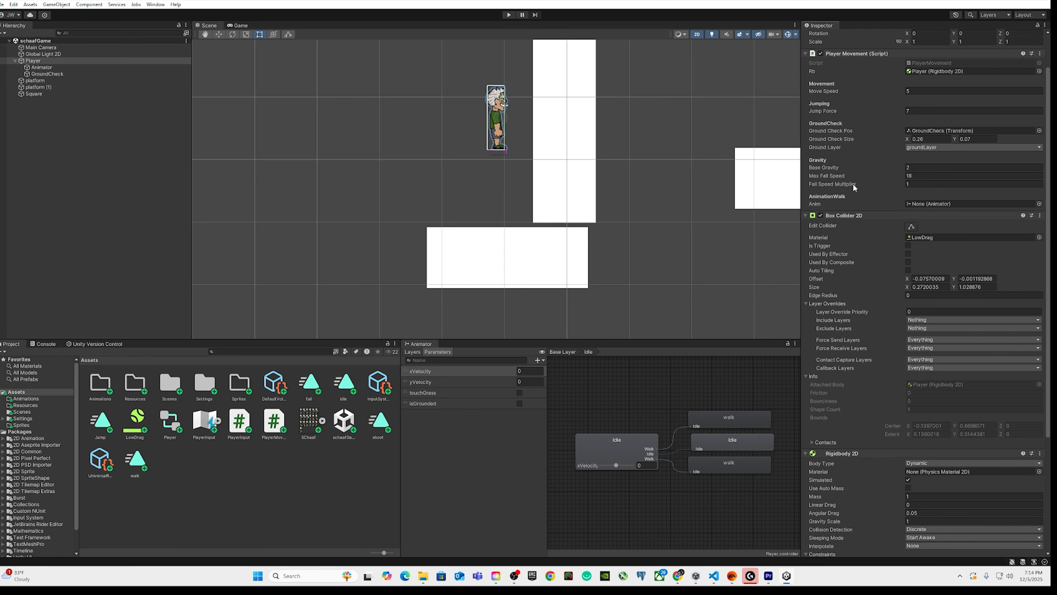
{"action": "scroll", "coordinate": [847, 191], "scroll_direction": "down", "scroll_amount": 1}
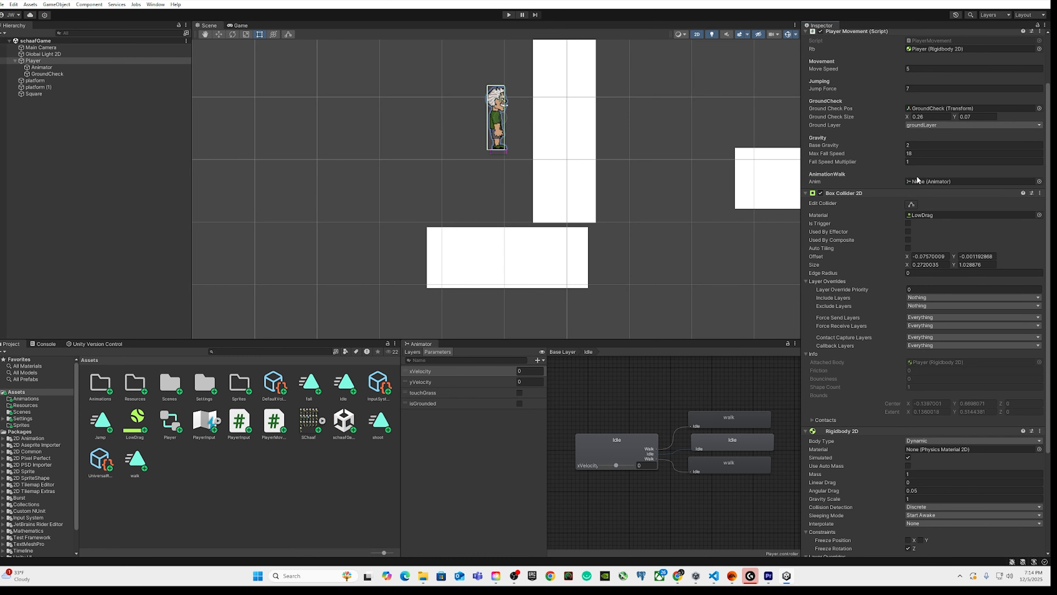
{"action": "left_click_drag", "start_coordinate": [41, 68], "coordinate": [921, 181]}
{"action": "scroll", "coordinate": [866, 177], "scroll_direction": "down", "scroll_amount": 3}
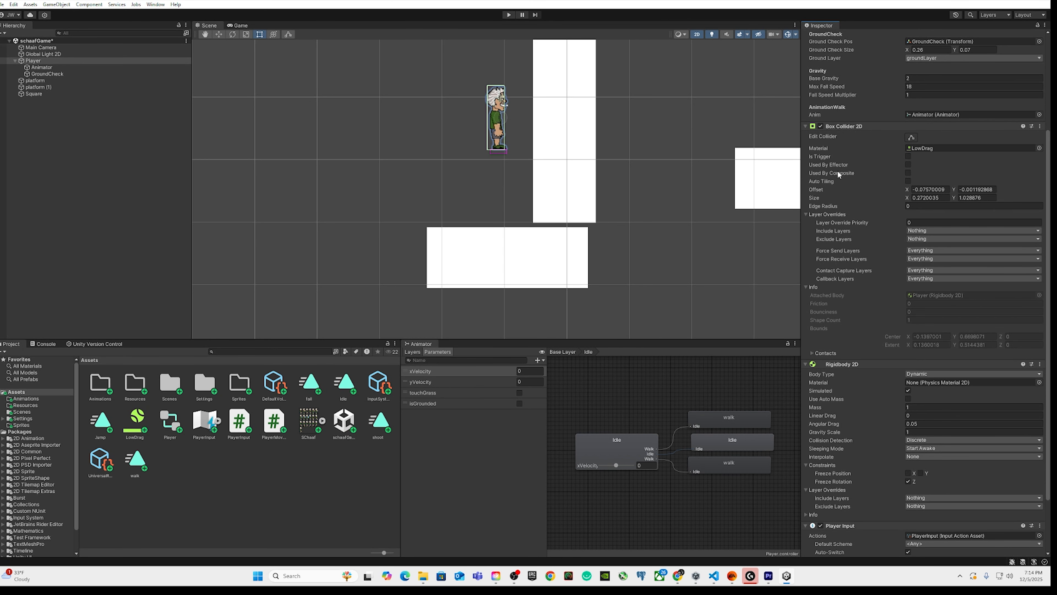
{"action": "scroll", "coordinate": [842, 174], "scroll_direction": "up", "scroll_amount": 6}
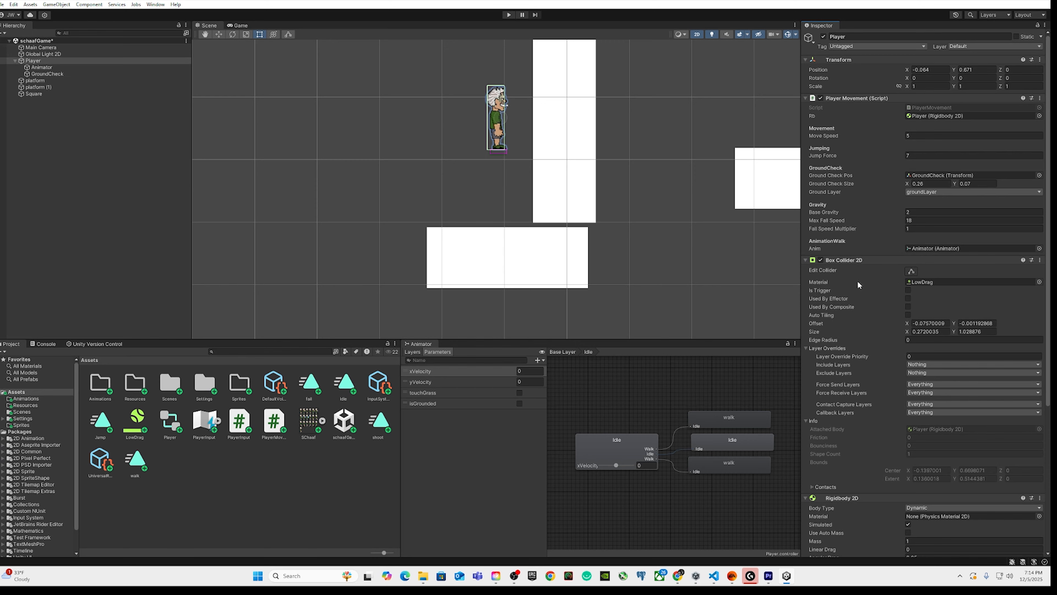
{"action": "scroll", "coordinate": [866, 279], "scroll_direction": "down", "scroll_amount": 3}
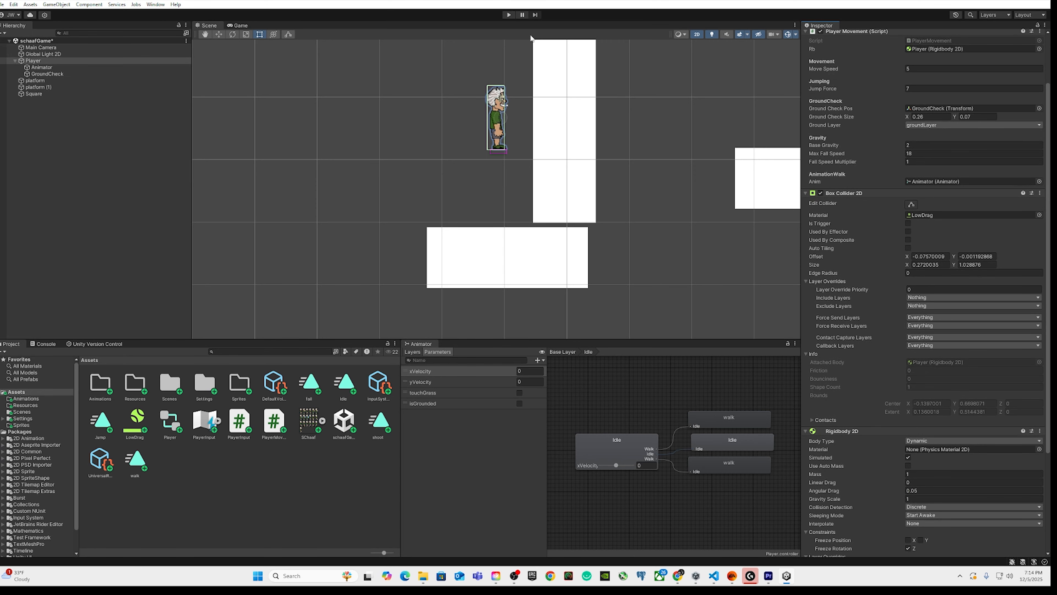
Step: Run the scene and test walking in both directions and jumping while watching the Idle blend tree
{"action": "left_click", "coordinate": [509, 15]}
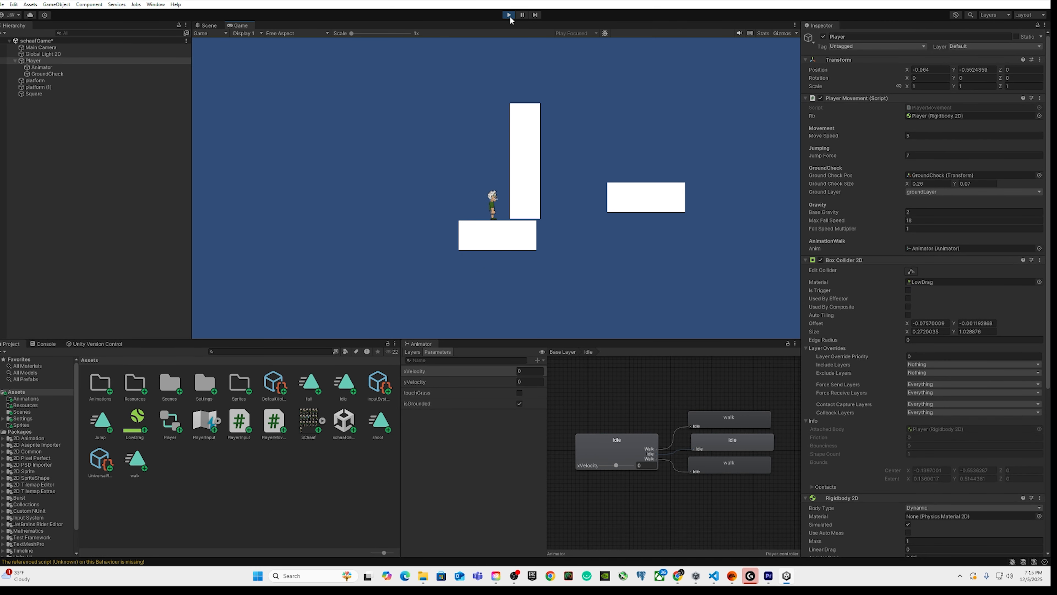
{"action": "key", "text": "a"}
{"action": "key", "text": "d"}
{"action": "key", "text": "a"}
{"action": "key", "text": "space"}
{"action": "key", "text": "d"}
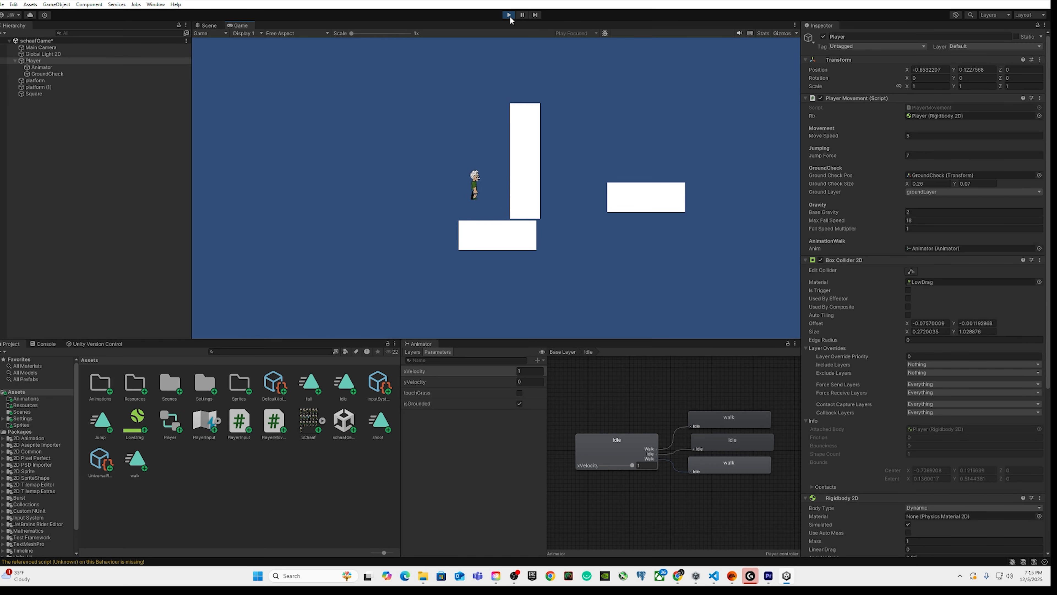
{"action": "key", "text": "a"}
{"action": "key", "text": "a"}
{"action": "key", "text": "d"}
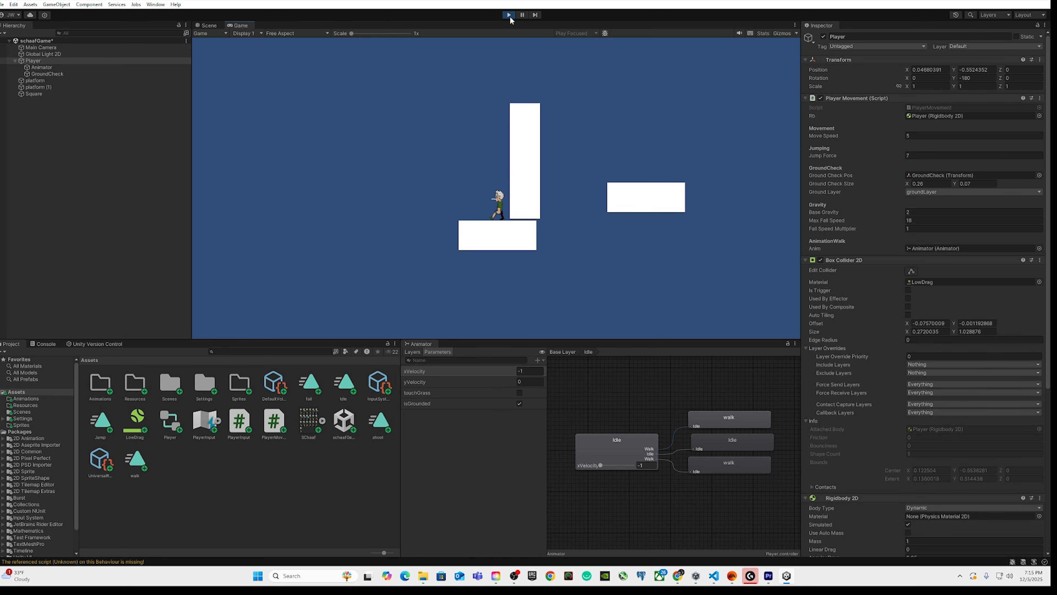
{"action": "key", "text": "a"}
{"action": "key", "text": "d"}
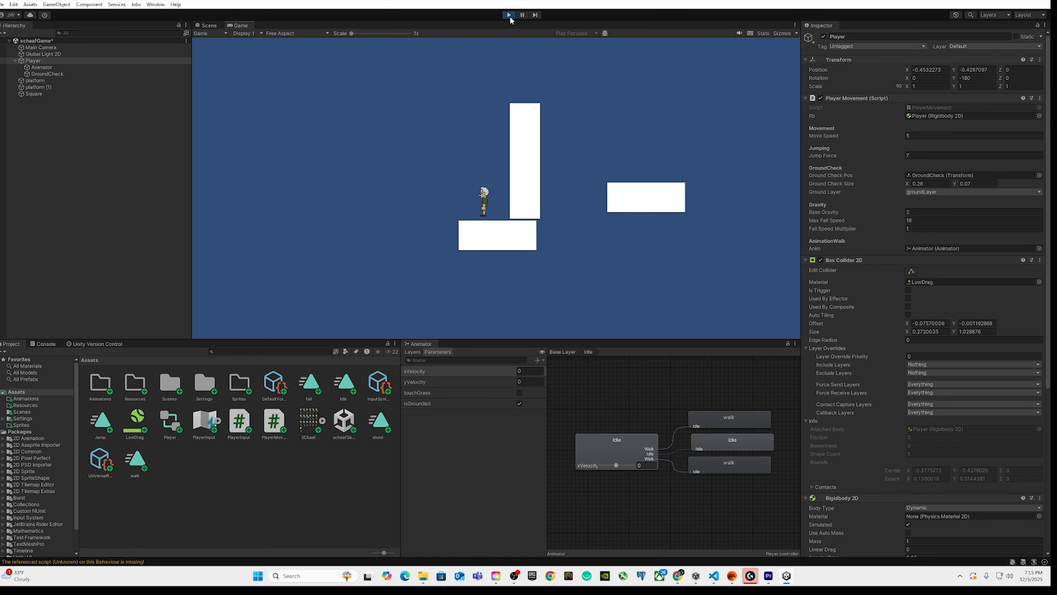
{"action": "key", "text": "a"}
Step: Return to the animator's Base Layer and walk and jump with the player to watch the state transitions
{"action": "left_click", "coordinate": [559, 351]}
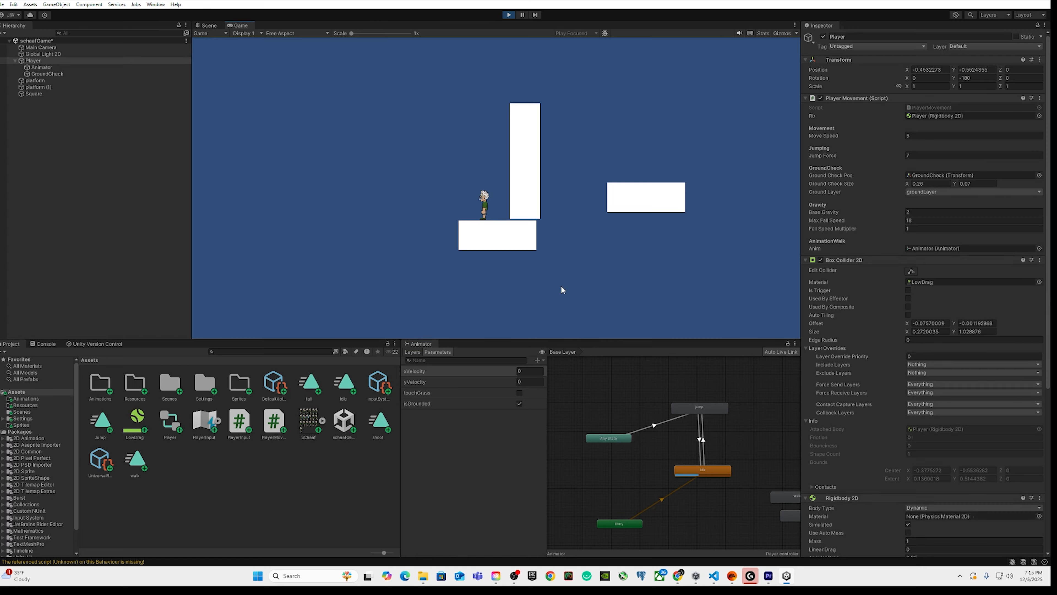
{"action": "key", "text": "d"}
{"action": "key", "text": "a"}
{"action": "key", "text": "d"}
{"action": "key", "text": "a"}
{"action": "key", "text": "d"}
{"action": "key", "text": "a"}
{"action": "key", "text": "space"}
{"action": "key", "text": "d"}
{"action": "key", "text": "a"}
{"action": "key", "text": "space"}
Step: Examine the isGrounded conditions on both transitions between jump and Idle, and the Motion clip of the jump state
{"action": "left_click", "coordinate": [698, 441]}
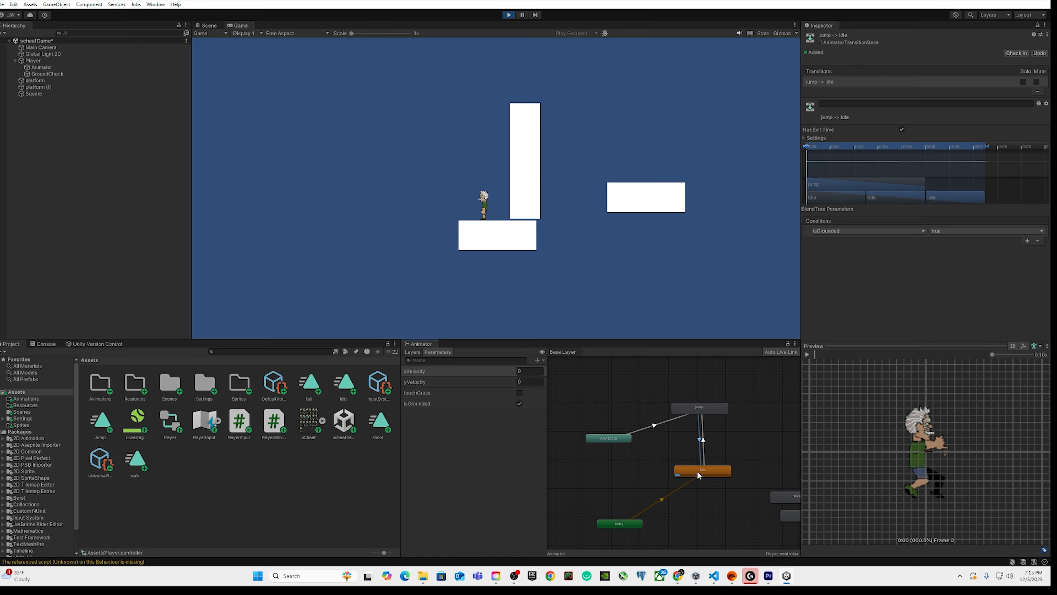
{"action": "left_click", "coordinate": [703, 441]}
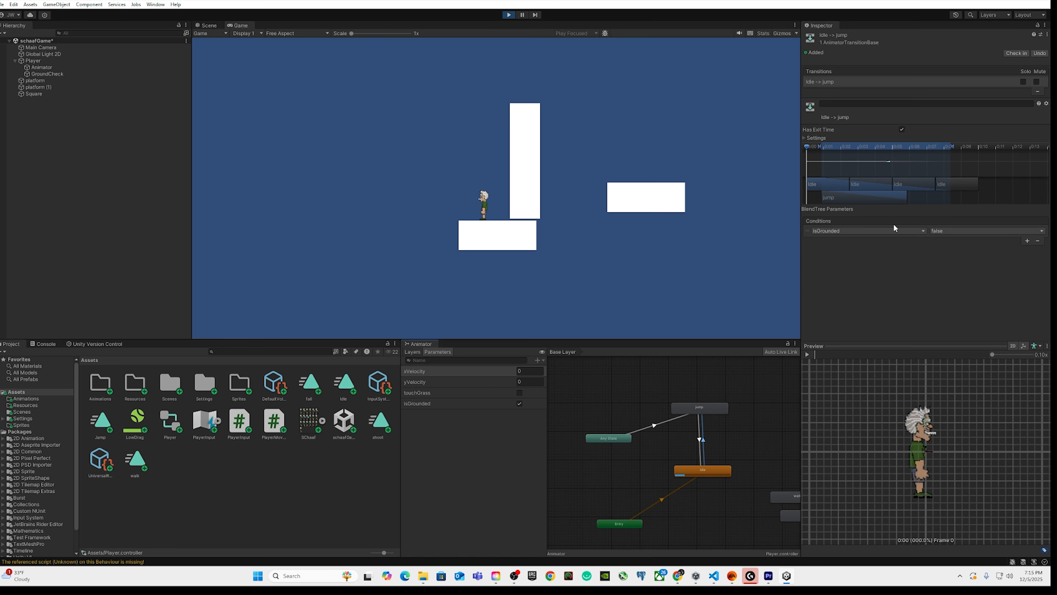
{"action": "left_click", "coordinate": [712, 409]}
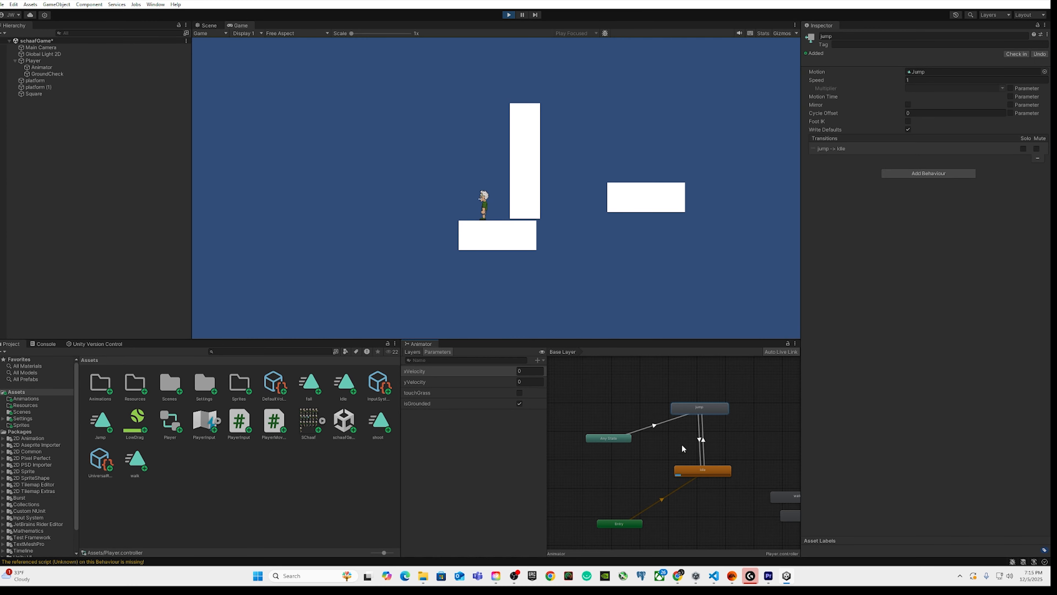
{"action": "double_click", "coordinate": [689, 407]}
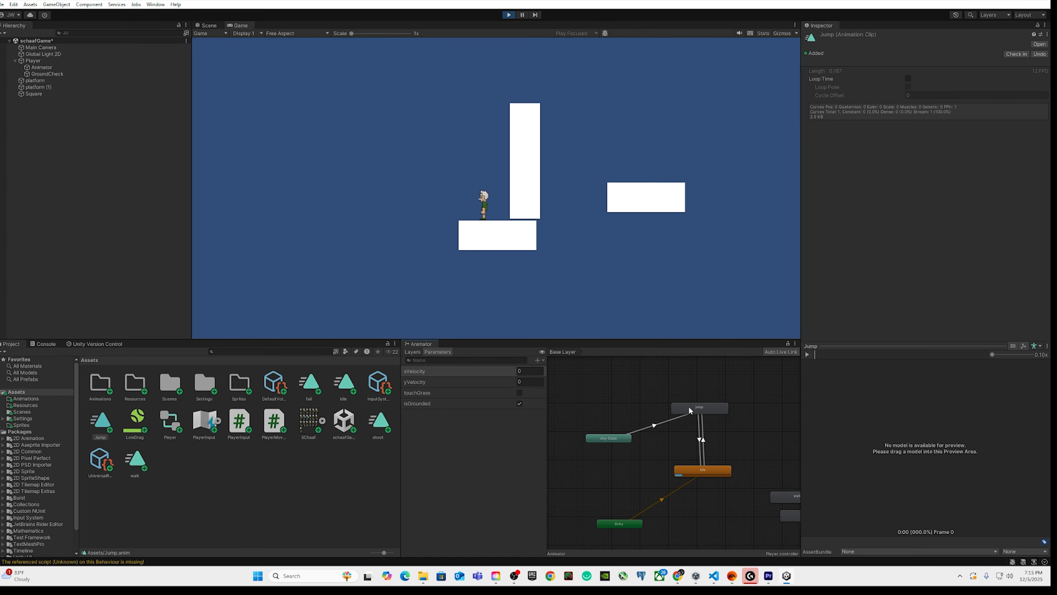
{"action": "left_click", "coordinate": [691, 406]}
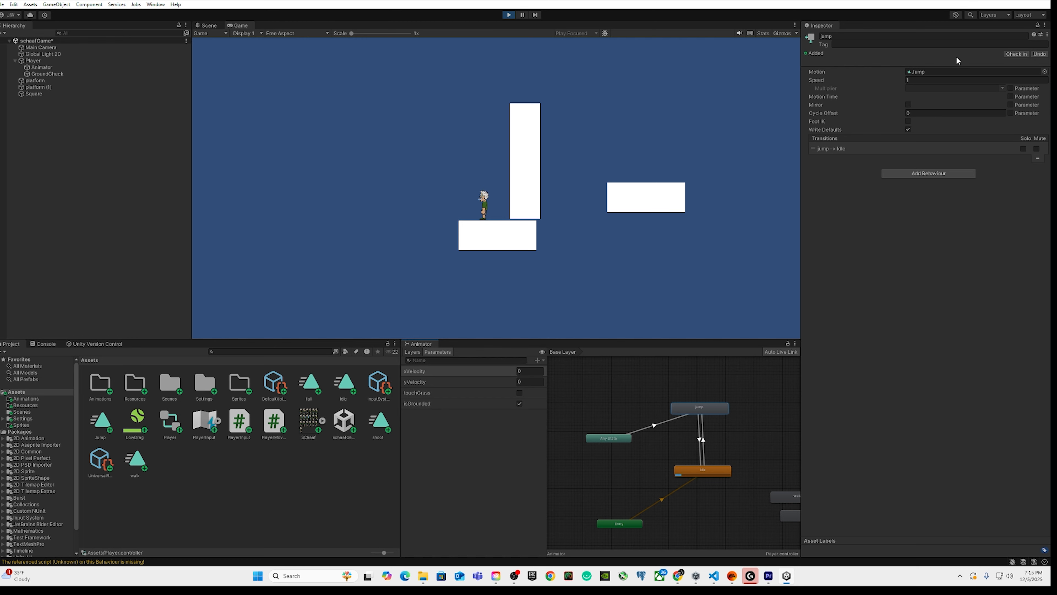
{"action": "left_click", "coordinate": [1044, 71]}
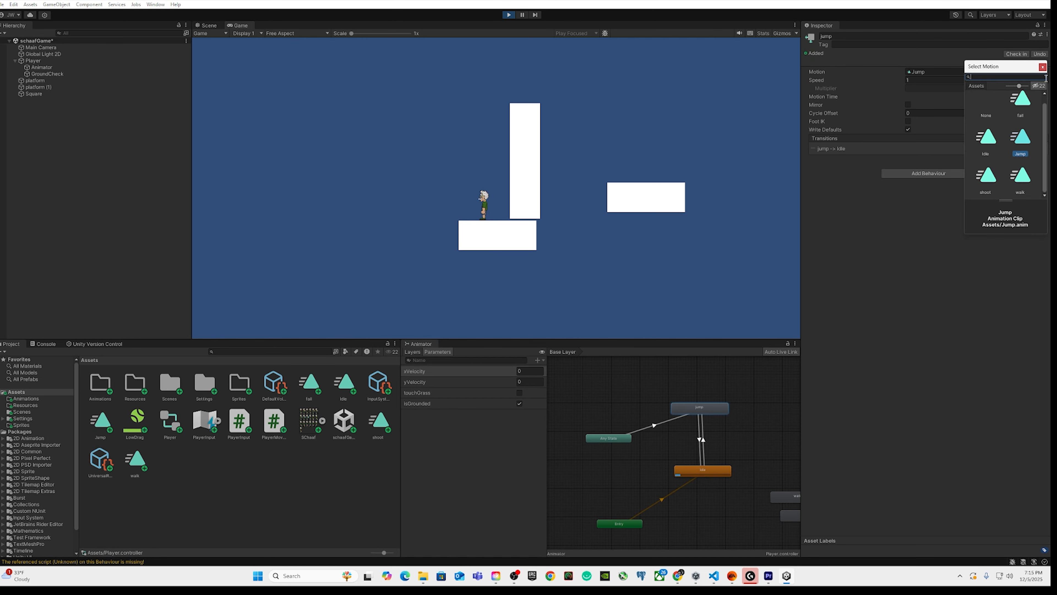
{"action": "left_click", "coordinate": [846, 226]}
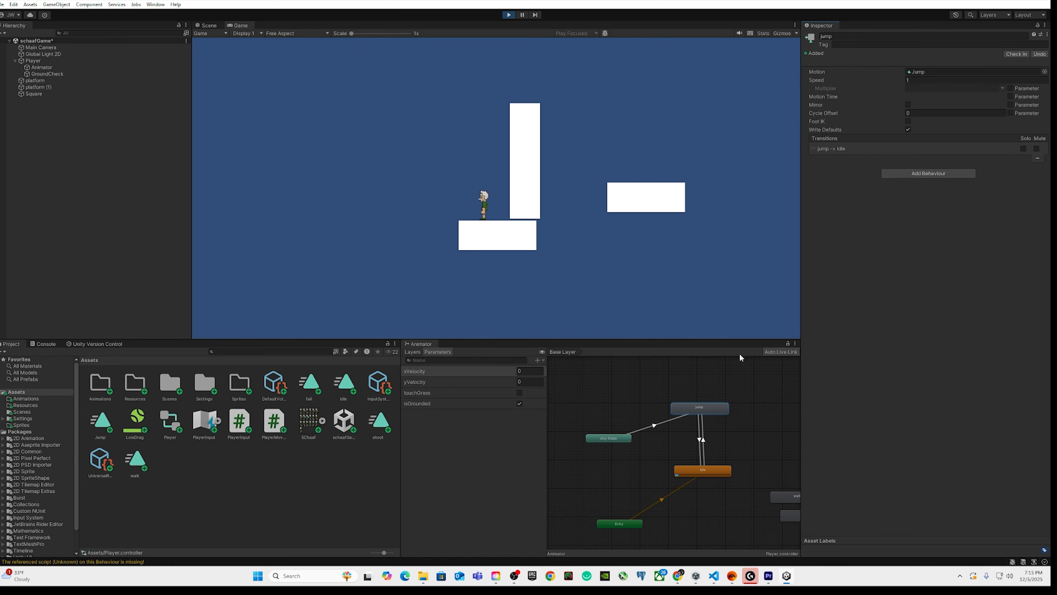
{"action": "left_click", "coordinate": [622, 394]}
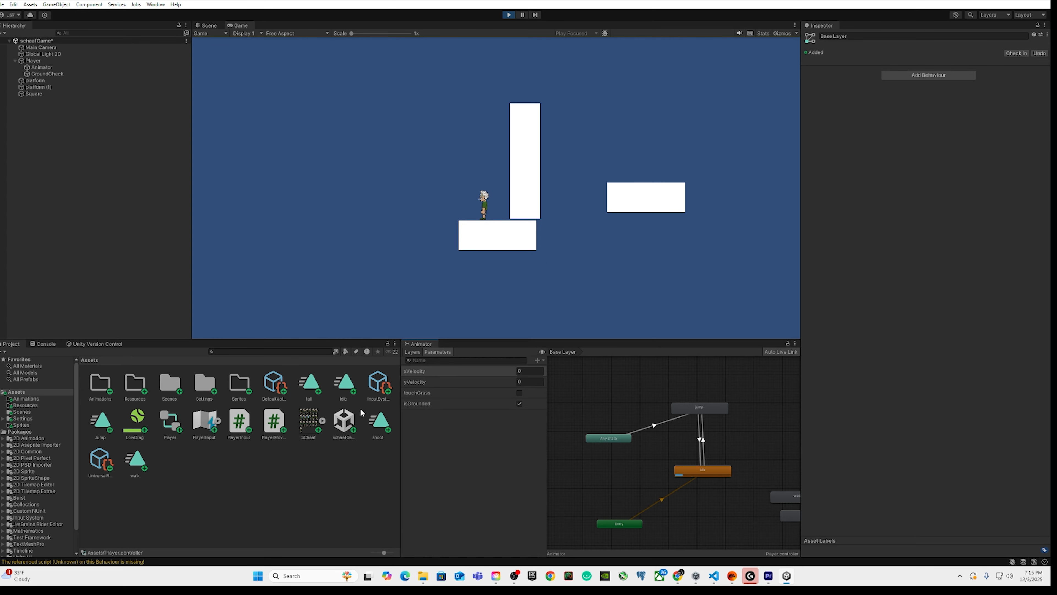
Step: Switch to PlayerMovement.cs in Visual Studio Code and highlight the anim.SetBool("isGrounded", isGrounded) line in HandleAnimation
{"action": "left_click", "coordinate": [714, 579]}
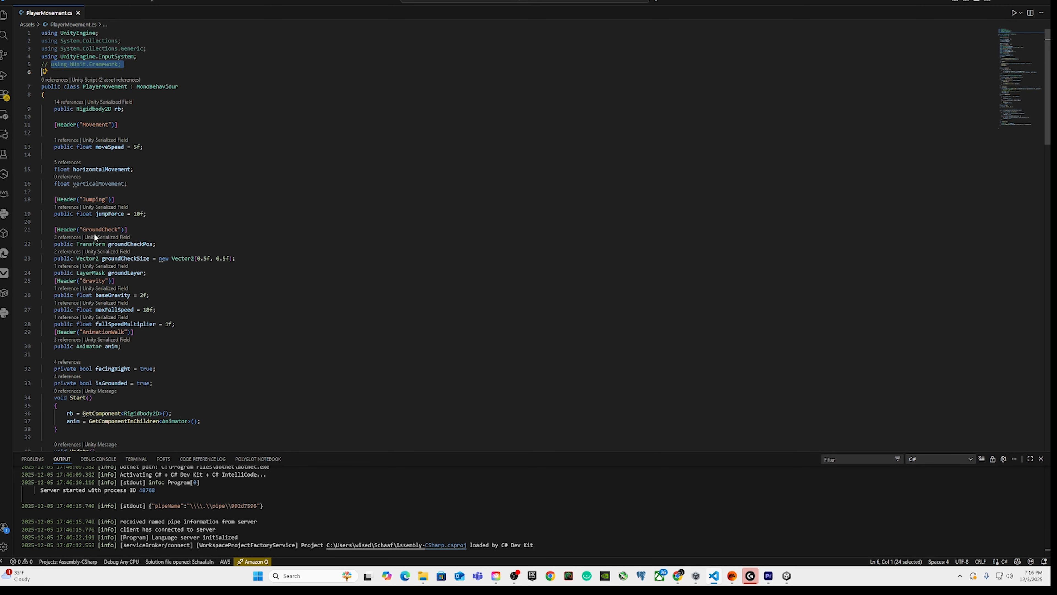
{"action": "scroll", "coordinate": [161, 303], "scroll_direction": "down", "scroll_amount": 8}
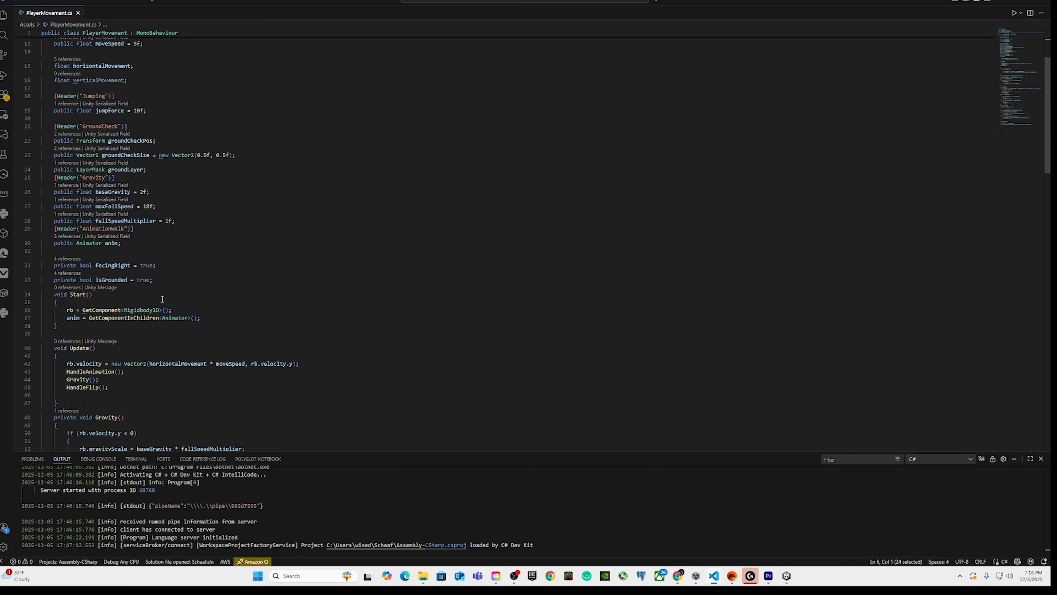
{"action": "scroll", "coordinate": [164, 298], "scroll_direction": "down", "scroll_amount": 9}
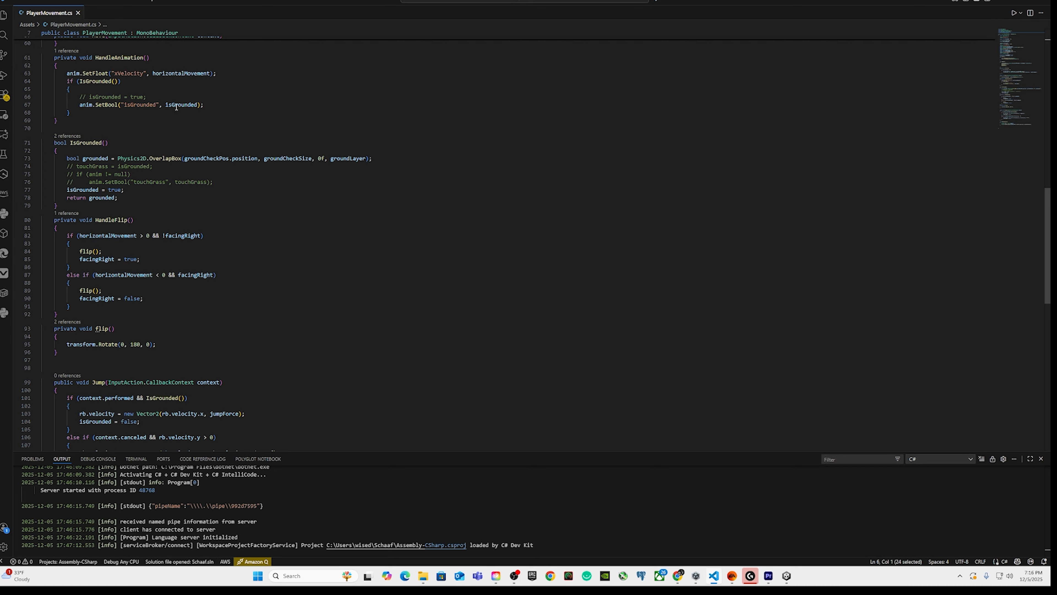
{"action": "left_click_drag", "start_coordinate": [80, 105], "coordinate": [204, 105]}
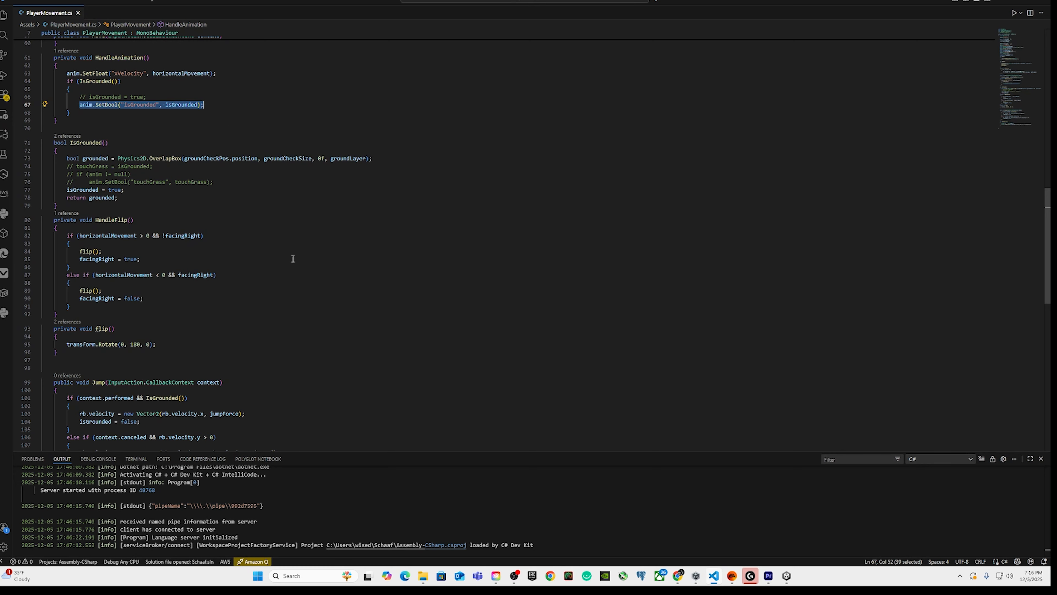
Step: Review the HandleAnimation, IsGrounded and Jump methods in PlayerMovement.cs, including where isGrounded is set
{"action": "left_click", "coordinate": [267, 275]}
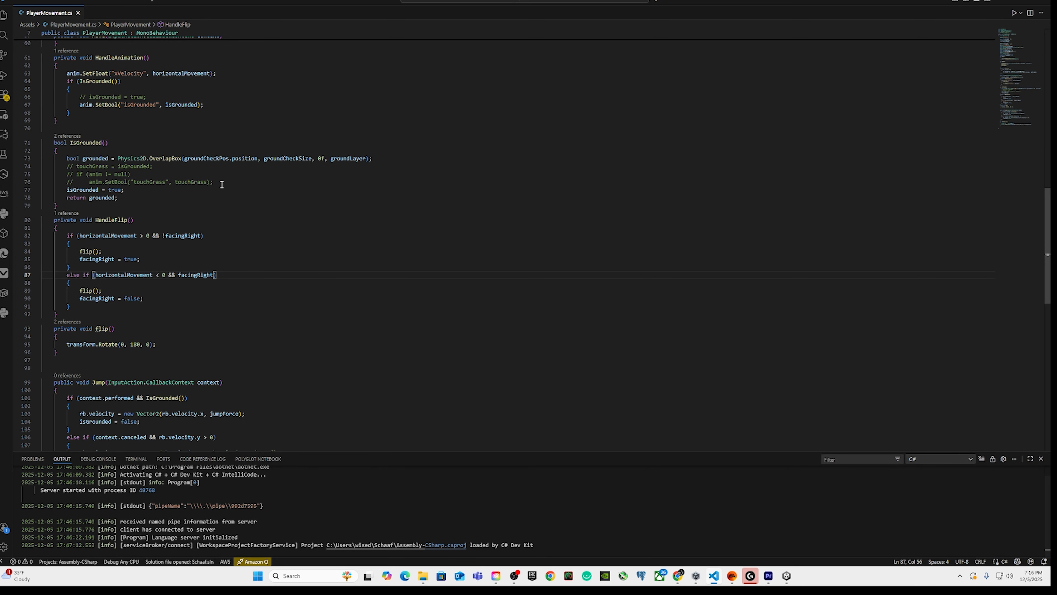
{"action": "scroll", "coordinate": [163, 188], "scroll_direction": "up", "scroll_amount": 3}
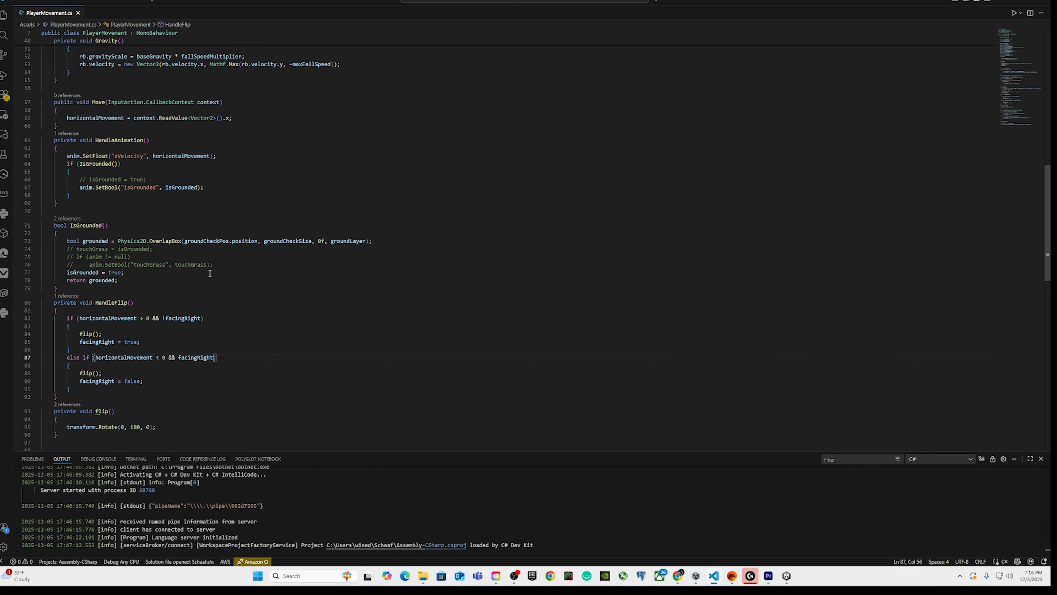
{"action": "scroll", "coordinate": [233, 346], "scroll_direction": "down", "scroll_amount": 10}
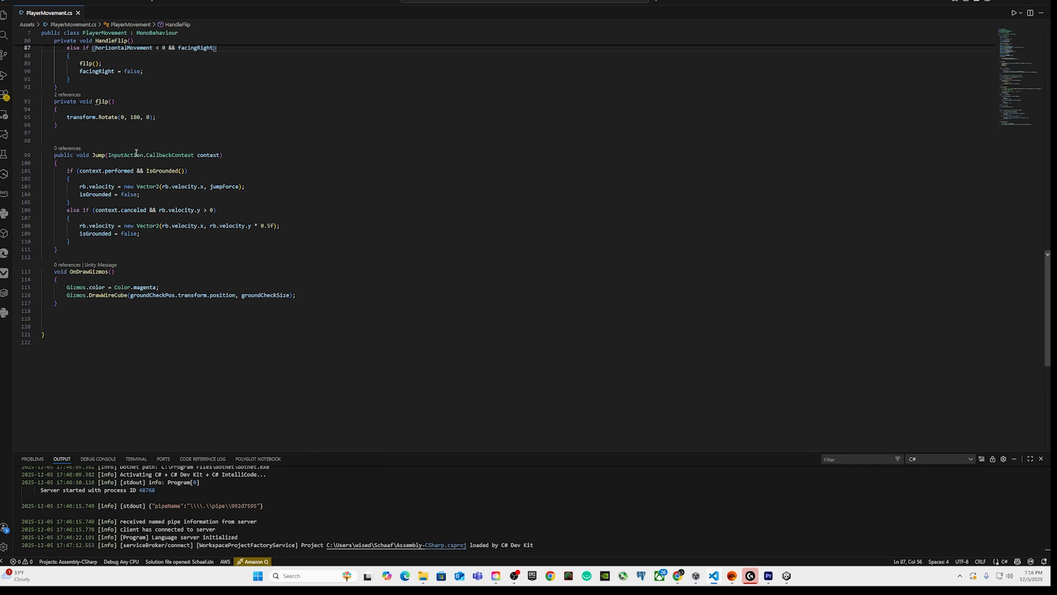
Step: Switch to Unity, stop the running scene, and open the PlayerInput actions asset to view its Move and Jump bindings
{"action": "left_click", "coordinate": [782, 576]}
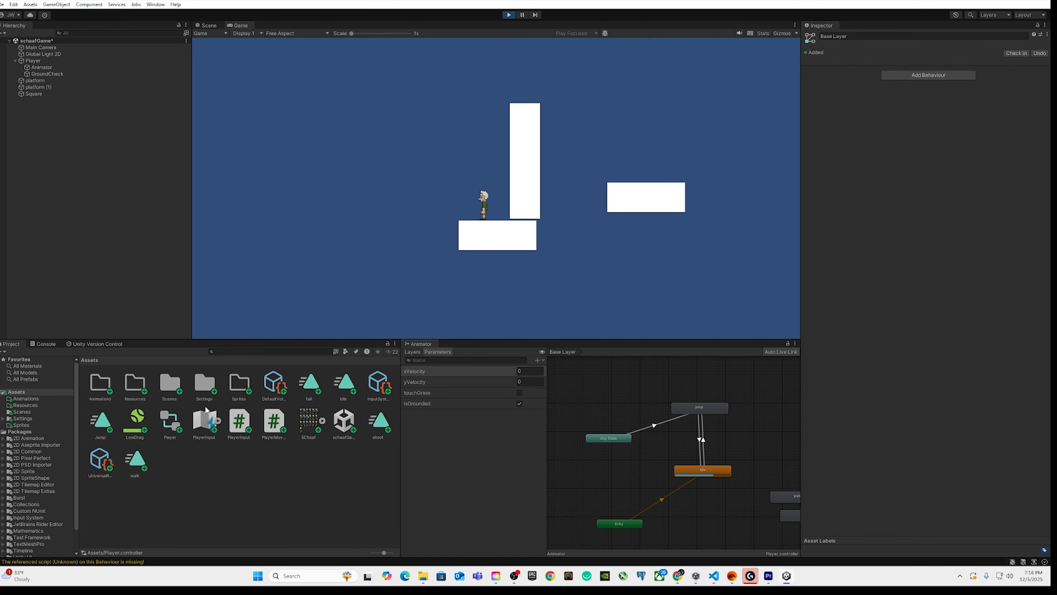
{"action": "left_click", "coordinate": [508, 14]}
{"action": "left_click", "coordinate": [376, 392]}
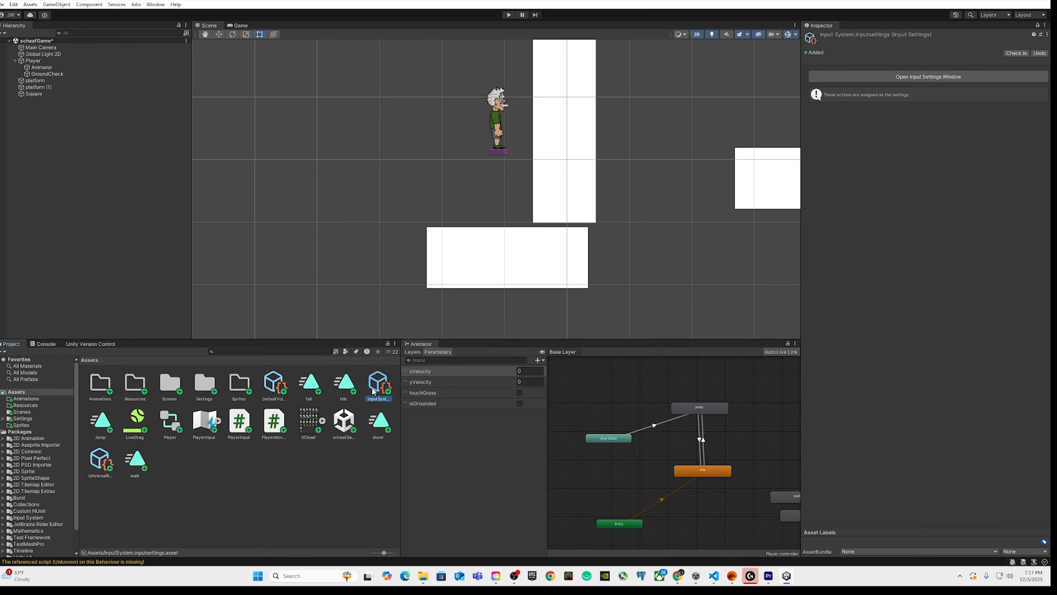
{"action": "double_click", "coordinate": [205, 425]}
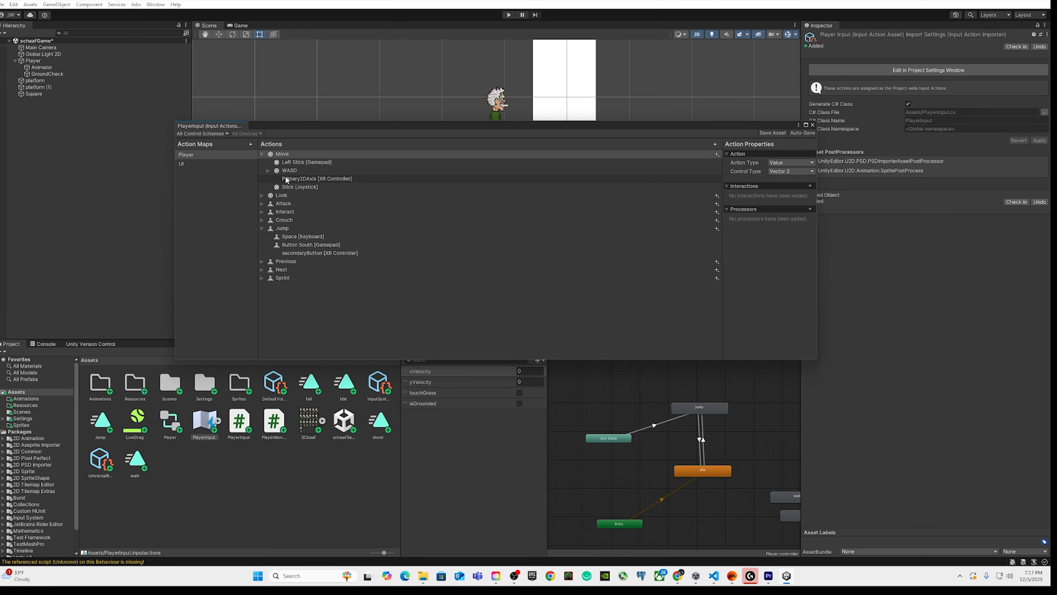
{"action": "left_click", "coordinate": [812, 125]}
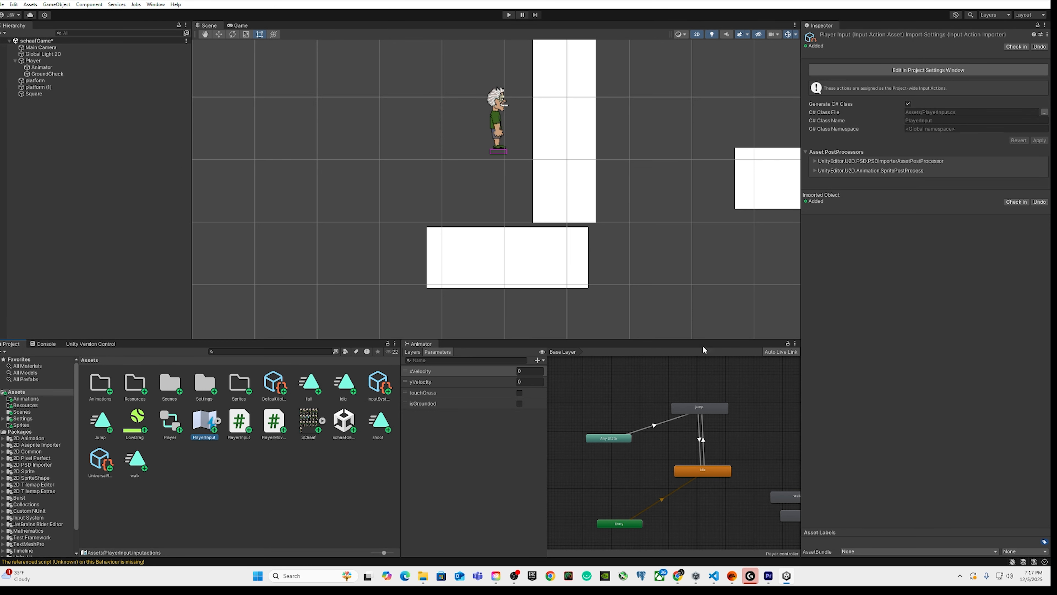
Step: Switch to Visual Studio Code and review the Jump, flip and IsGrounded methods in PlayerMovement.cs
{"action": "left_click", "coordinate": [714, 576]}
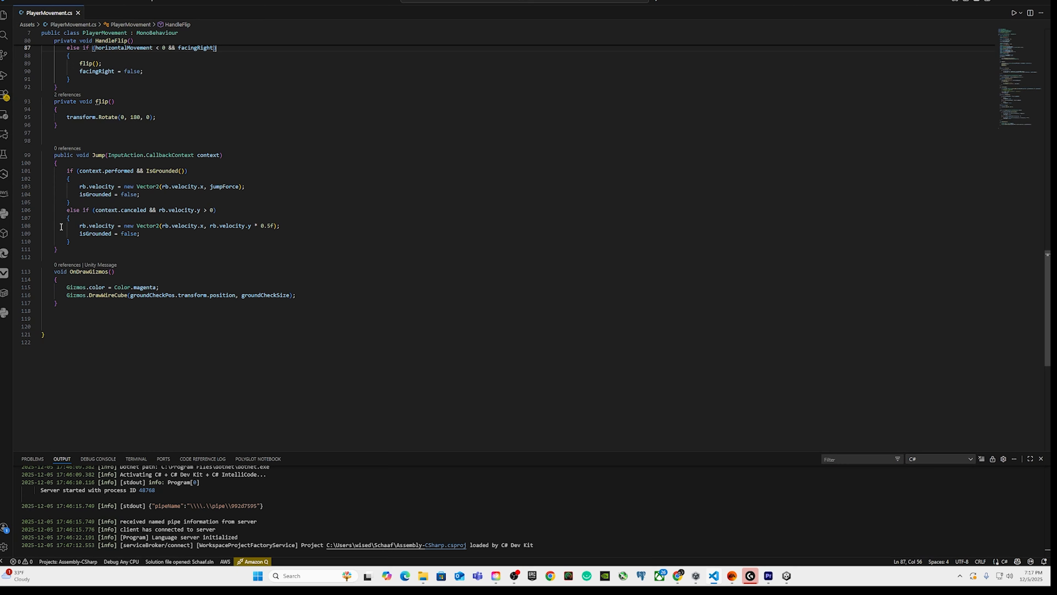
{"action": "scroll", "coordinate": [112, 154], "scroll_direction": "up", "scroll_amount": 2}
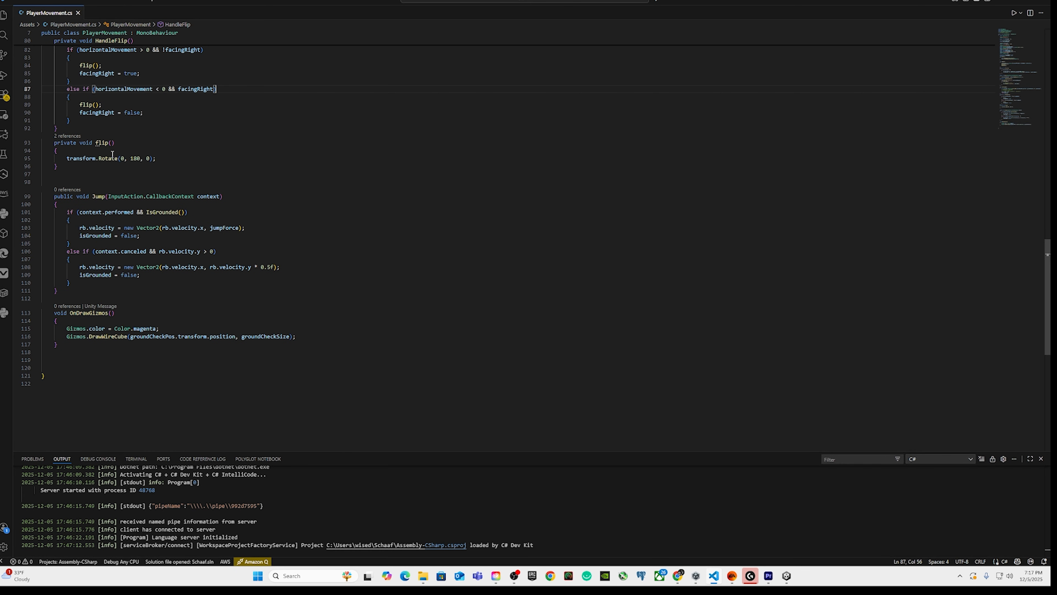
{"action": "scroll", "coordinate": [87, 195], "scroll_direction": "up", "scroll_amount": 6}
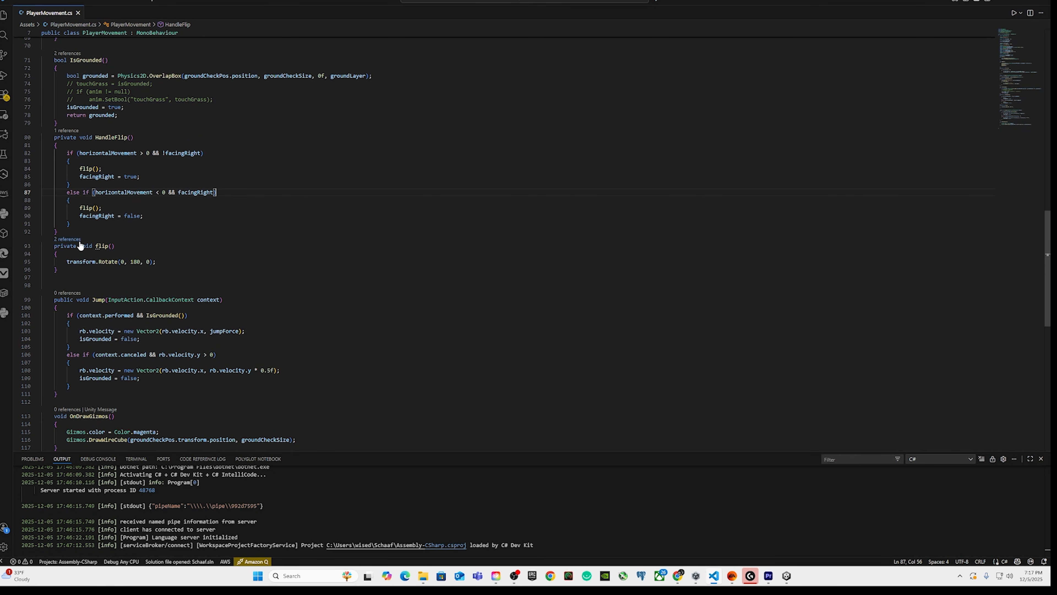
{"action": "left_click", "coordinate": [89, 101]}
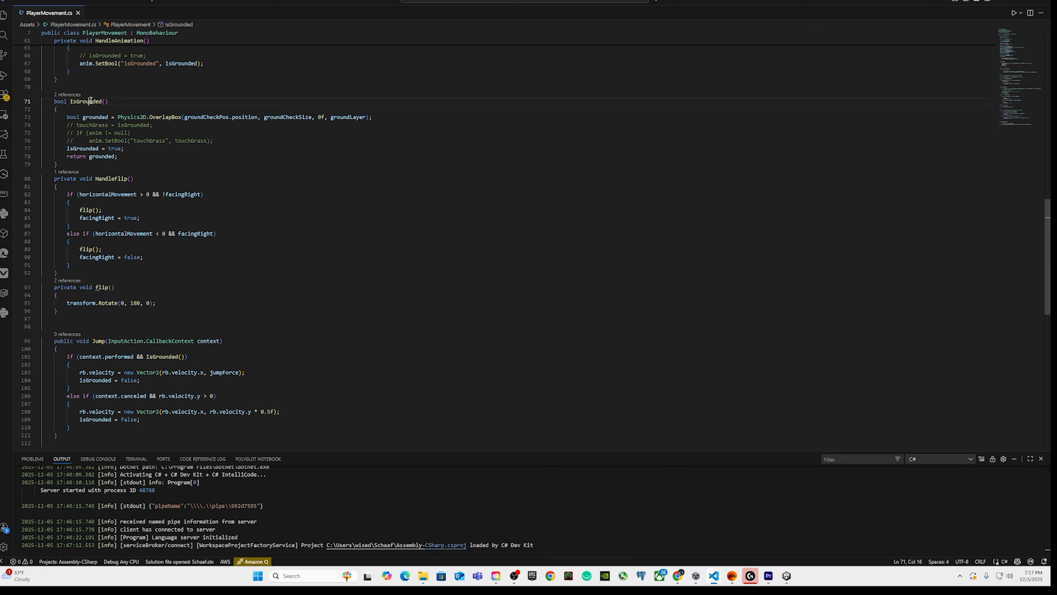
{"action": "left_click", "coordinate": [152, 164]}
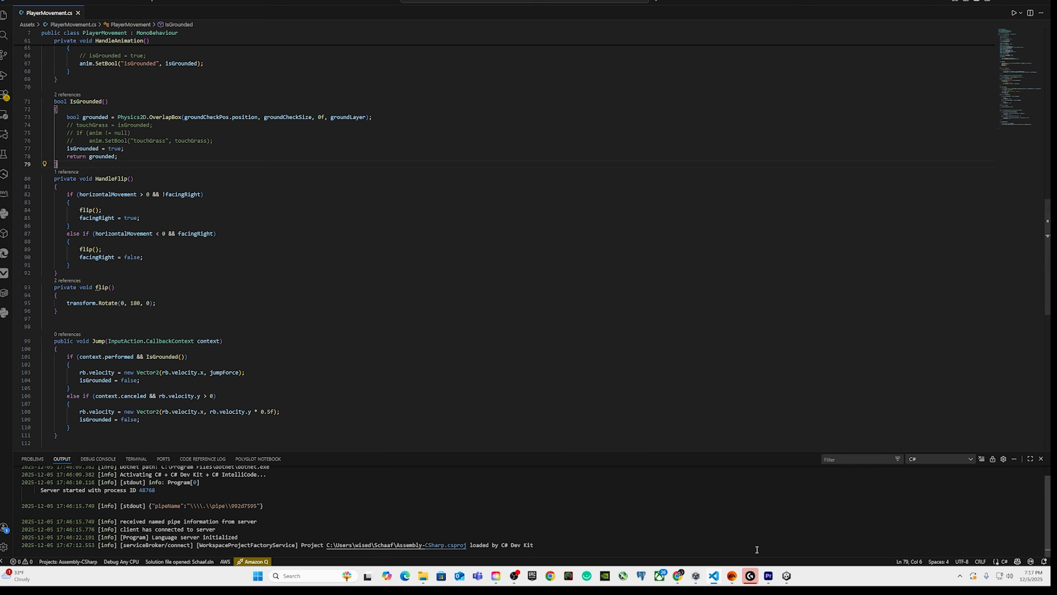
Step: Switch to Unity and examine the isGrounded conditions on the jump-to-Idle, Idle-to-jump and Any State-to-jump transitions
{"action": "left_click", "coordinate": [787, 576]}
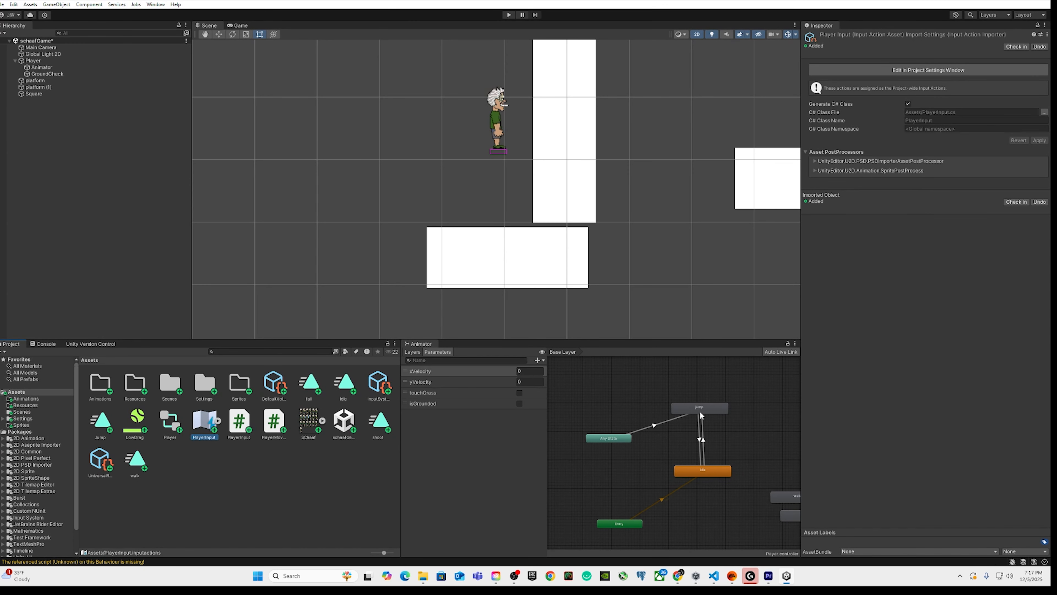
{"action": "left_click", "coordinate": [700, 438]}
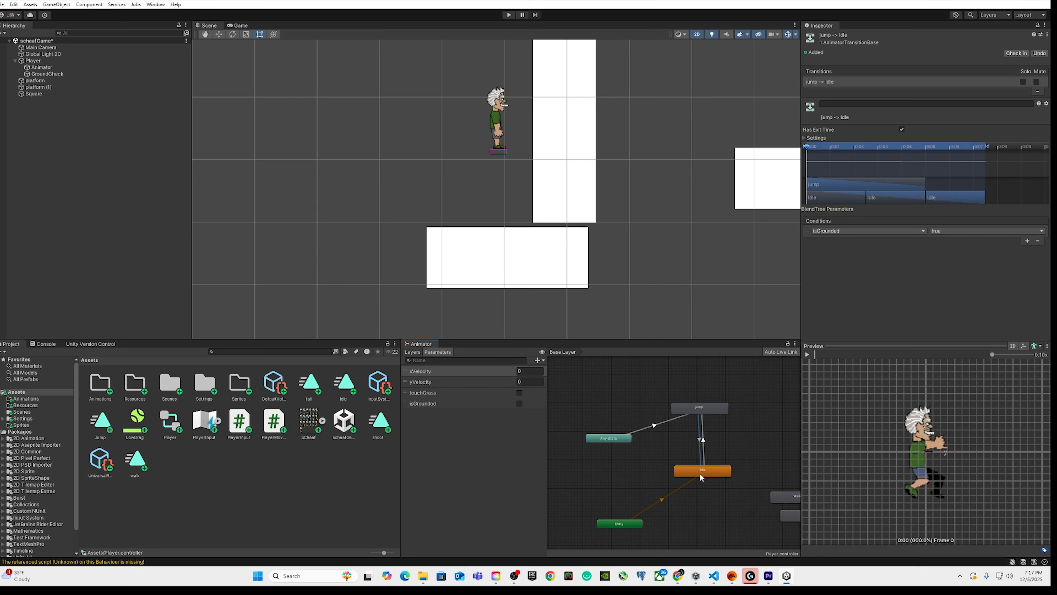
{"action": "left_click", "coordinate": [702, 440]}
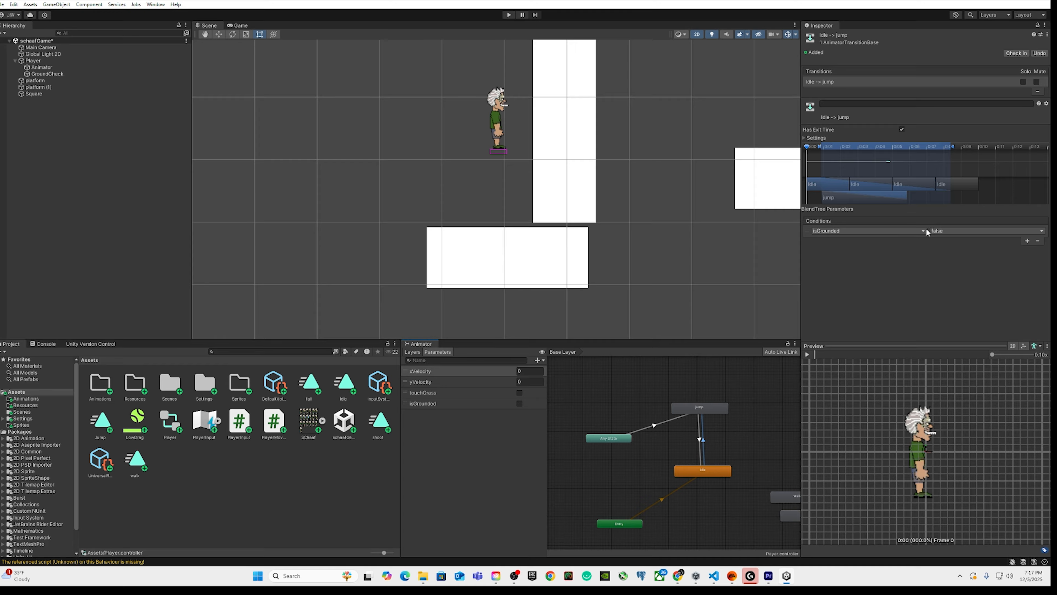
{"action": "left_click", "coordinate": [621, 440]}
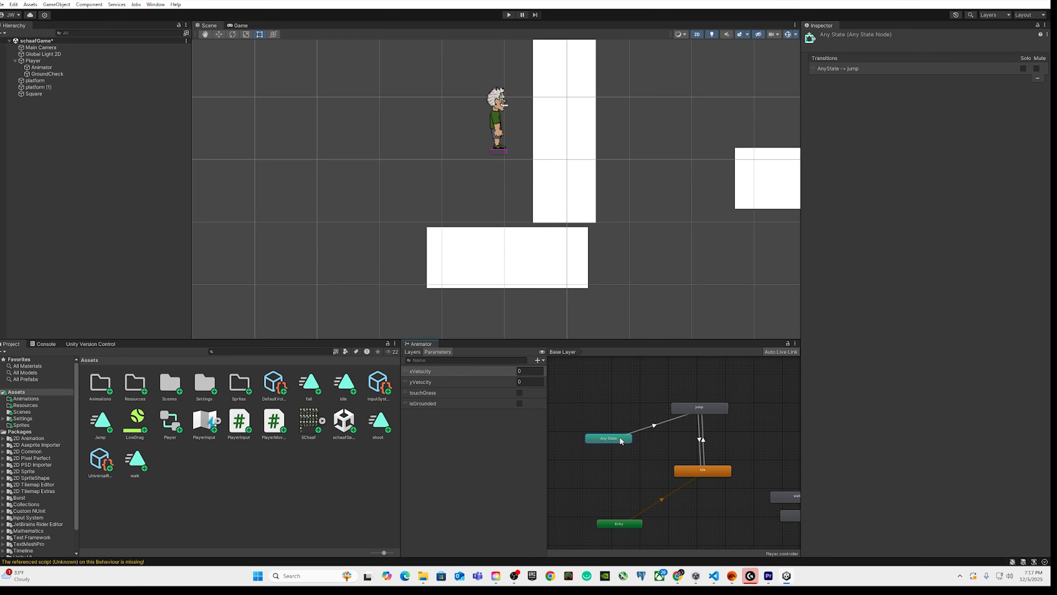
{"action": "left_click", "coordinate": [655, 426]}
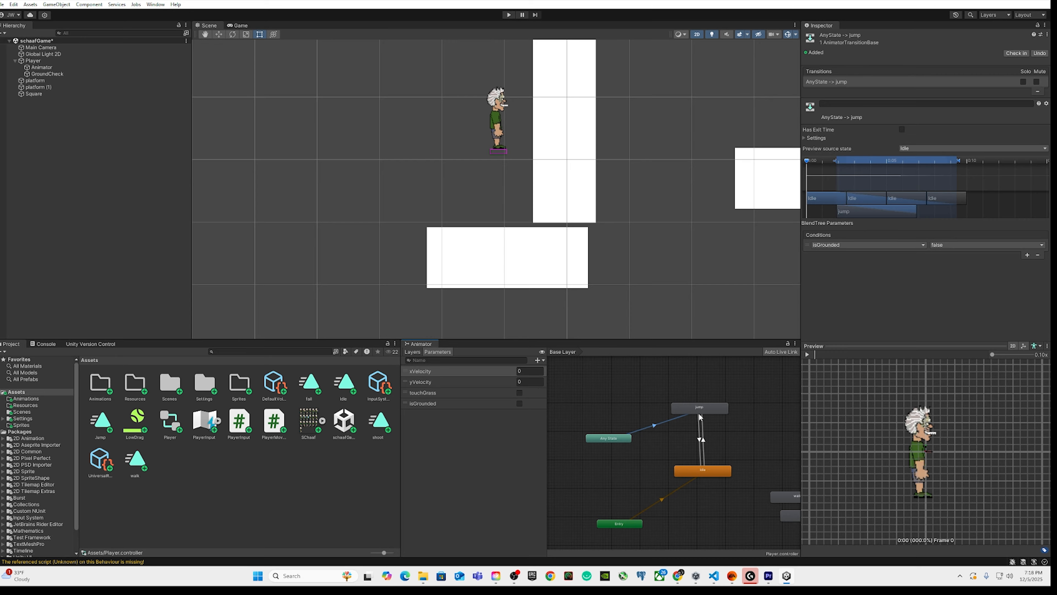
{"action": "left_click", "coordinate": [593, 396]}
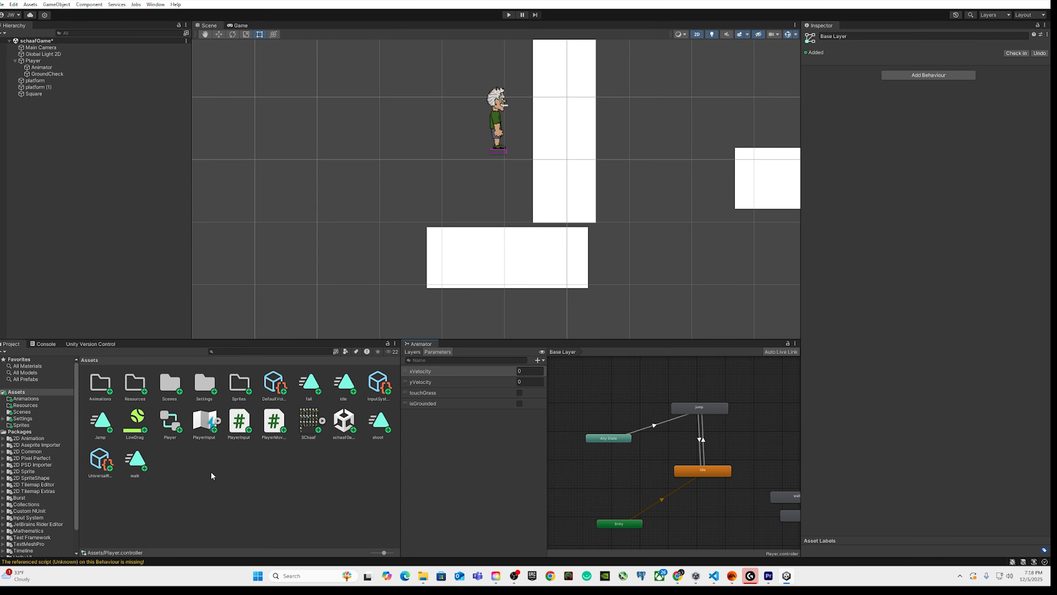
Step: Select the Player object and examine its Player Input component and the options available for that component
{"action": "left_click", "coordinate": [35, 61]}
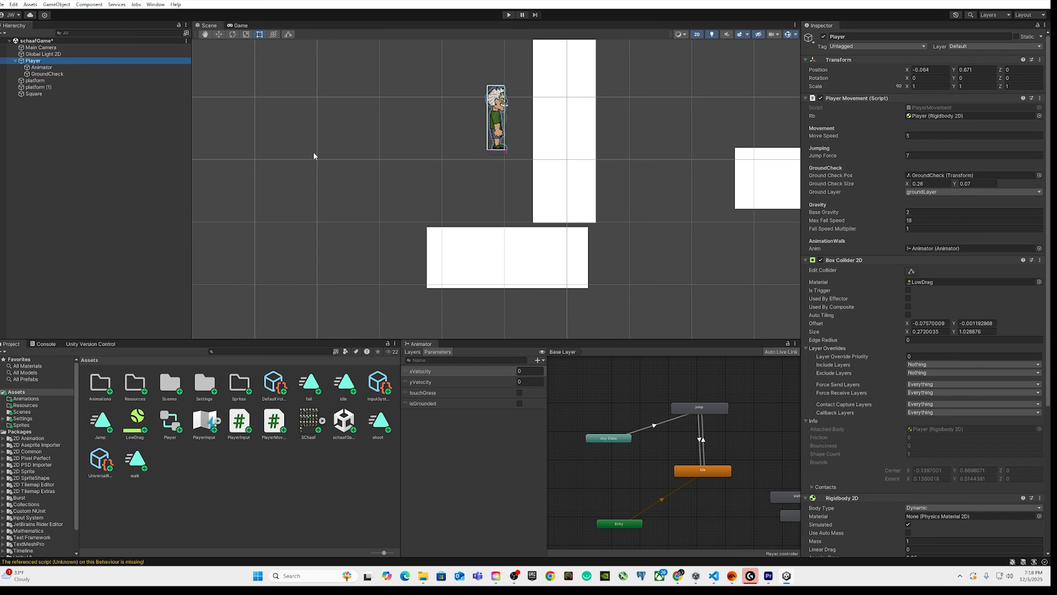
{"action": "scroll", "coordinate": [857, 440], "scroll_direction": "down", "scroll_amount": 10}
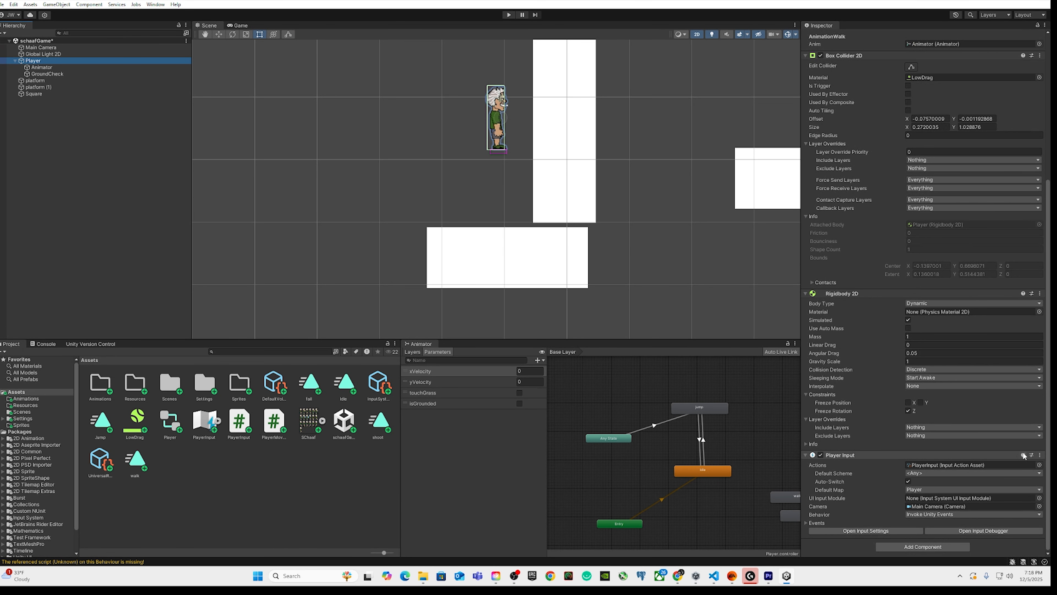
{"action": "left_click", "coordinate": [1040, 455]}
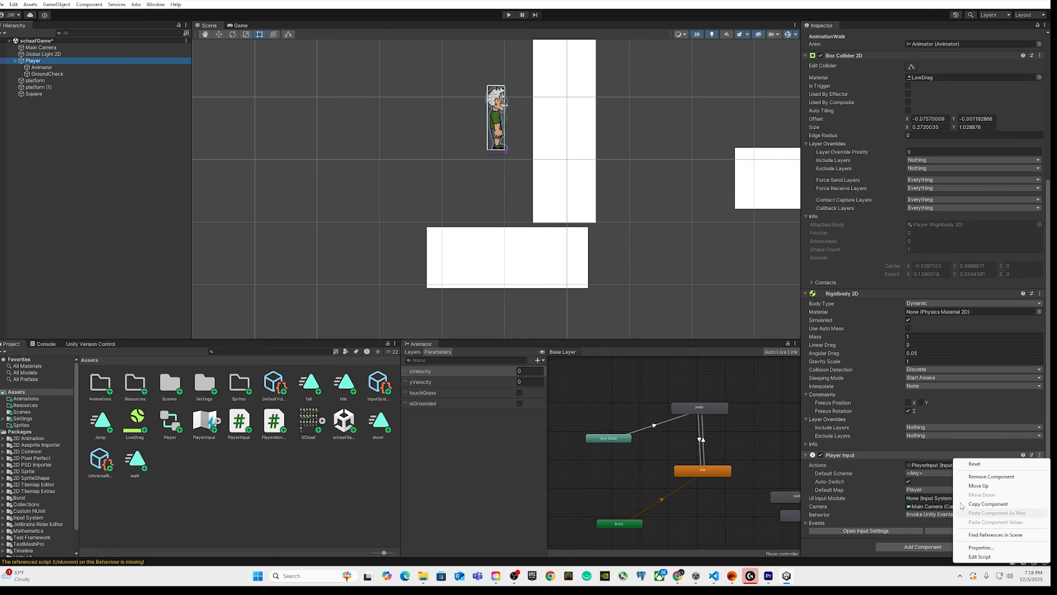
{"action": "left_click", "coordinate": [882, 476]}
Step: Search the components that can be added to the Player for "inpu", then collapse and re-expand its existing Player Input component
{"action": "left_click", "coordinate": [908, 548]}
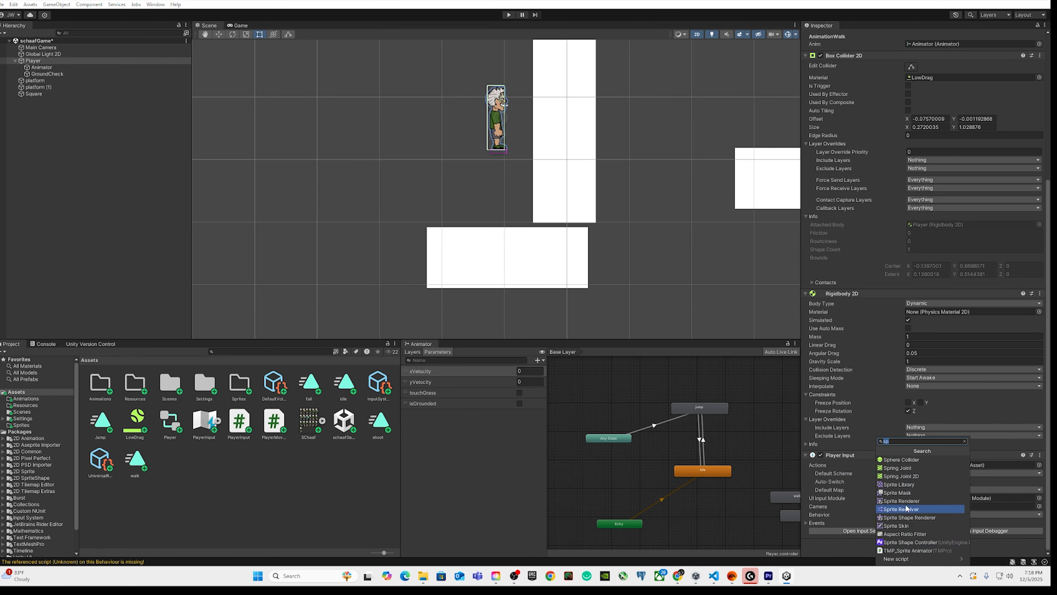
{"action": "type", "text": "inpu"}
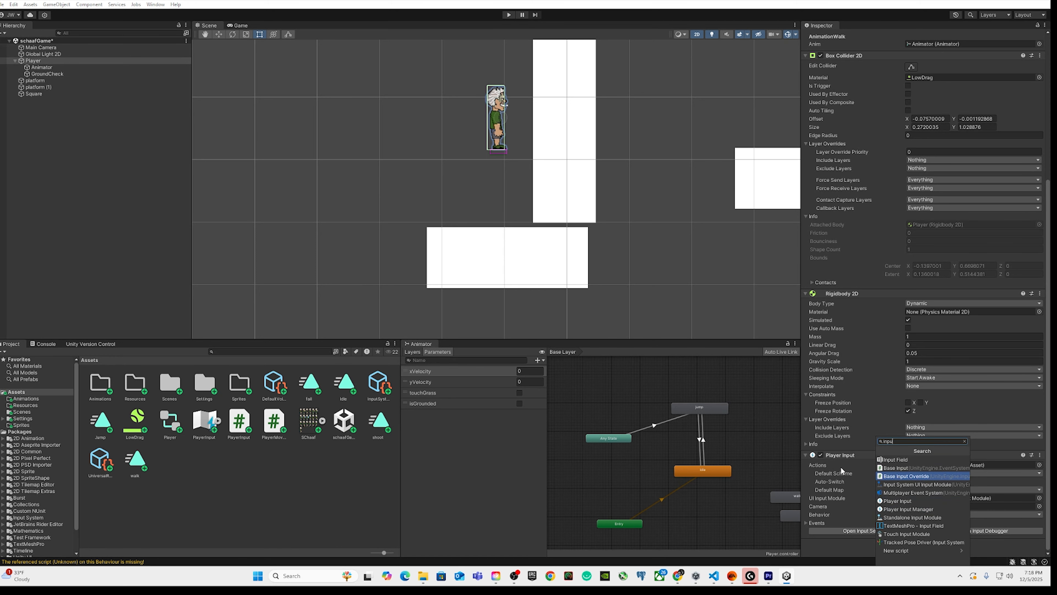
{"action": "left_click", "coordinate": [860, 454]}
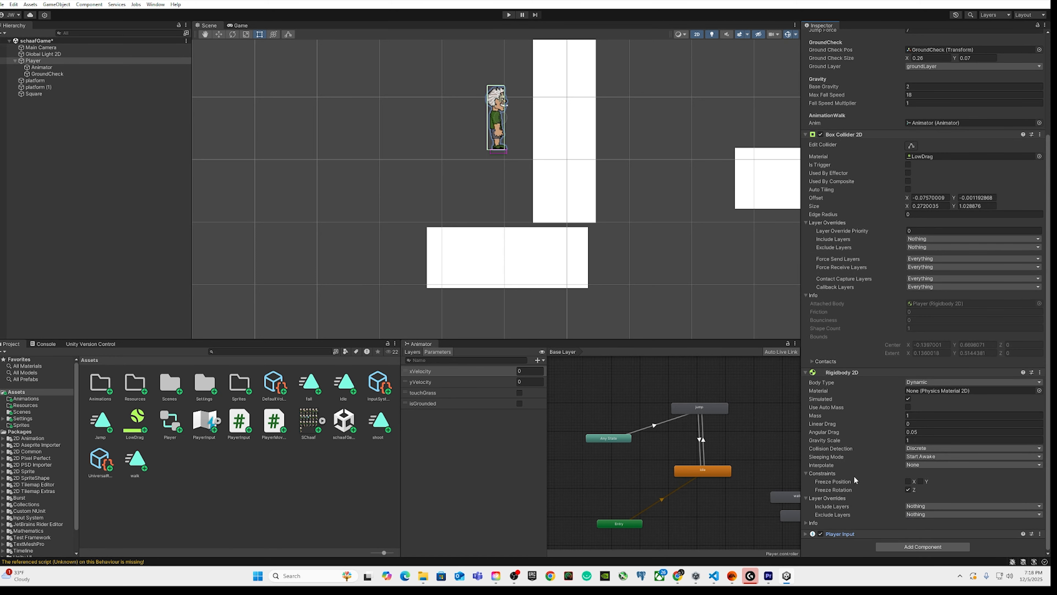
{"action": "left_click", "coordinate": [807, 533]}
{"action": "scroll", "coordinate": [853, 466], "scroll_direction": "down", "scroll_amount": 3}
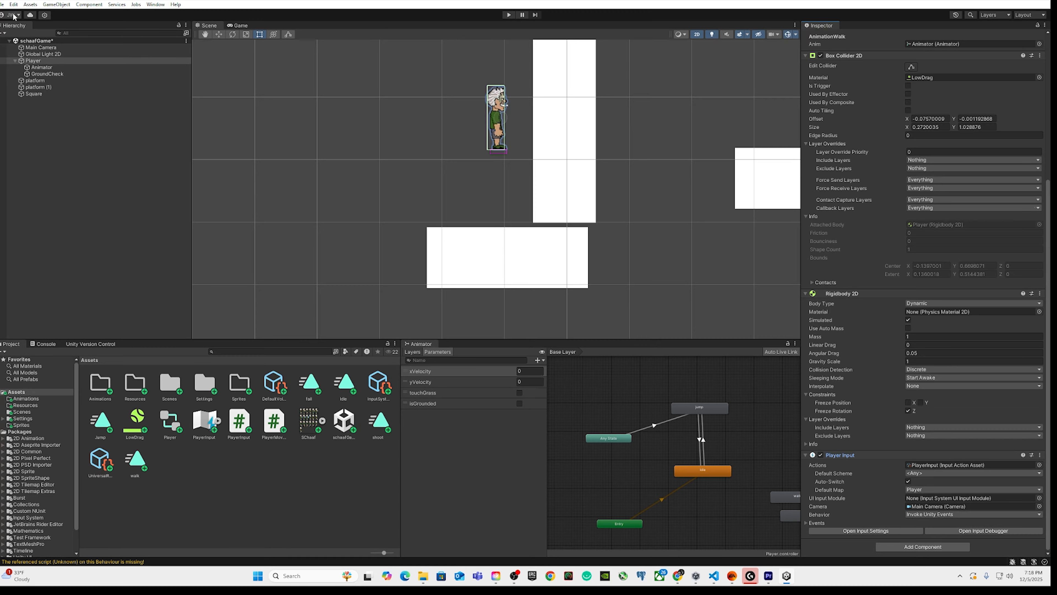
Step: Open Project Settings and look through the Input System Package's Input Actions page and its Settings subpage
{"action": "left_click", "coordinate": [14, 4]}
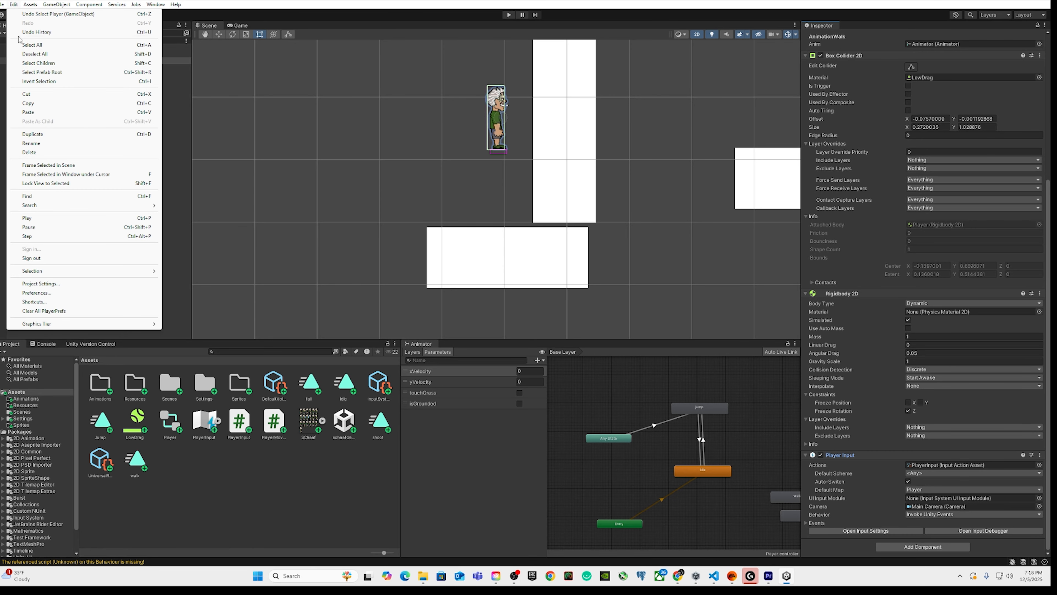
{"action": "left_click", "coordinate": [39, 284]}
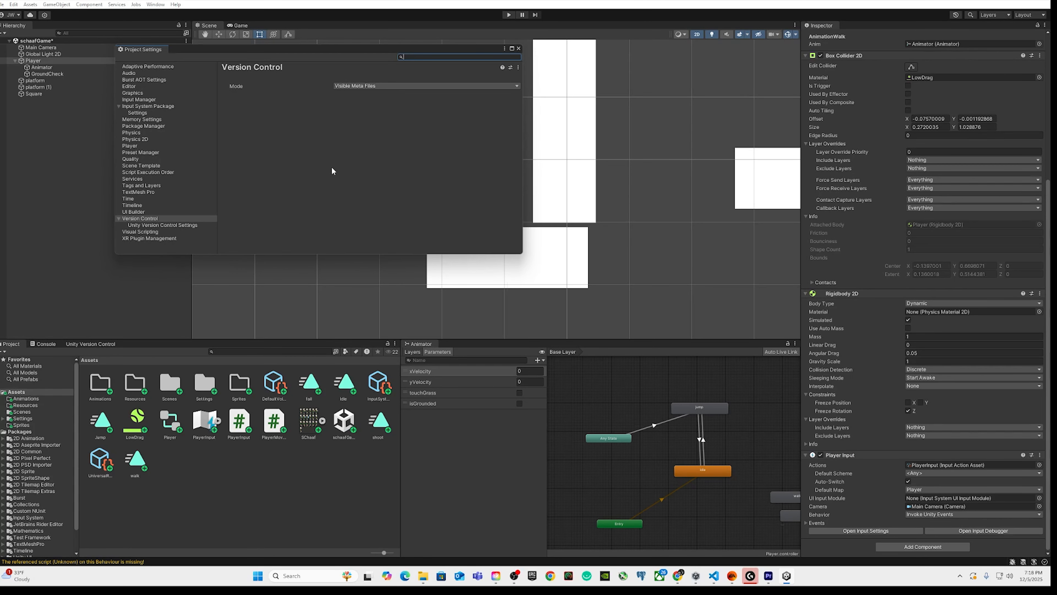
{"action": "left_click", "coordinate": [152, 106]}
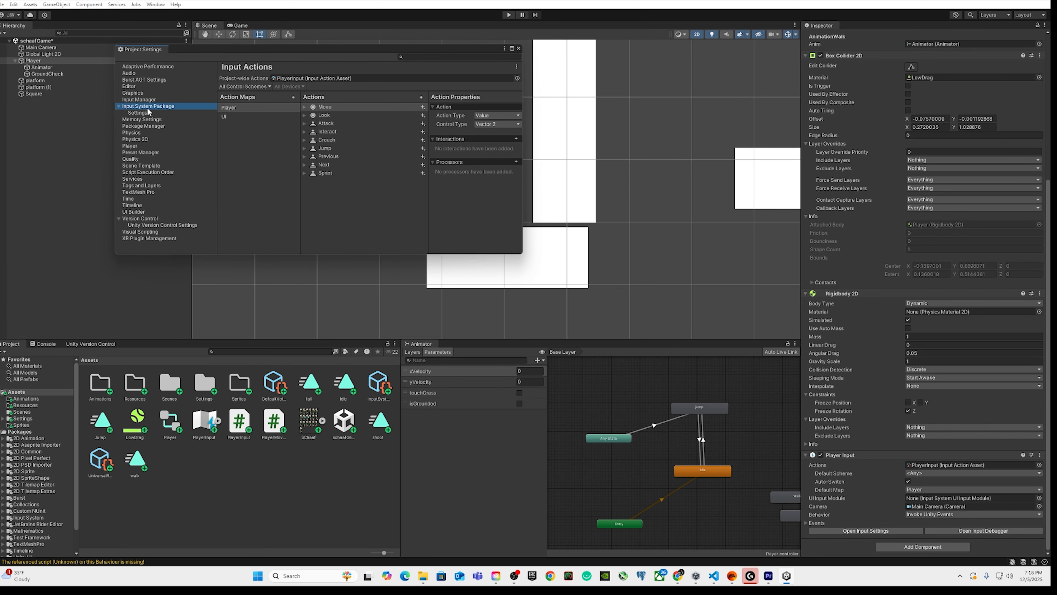
{"action": "left_click", "coordinate": [146, 114]}
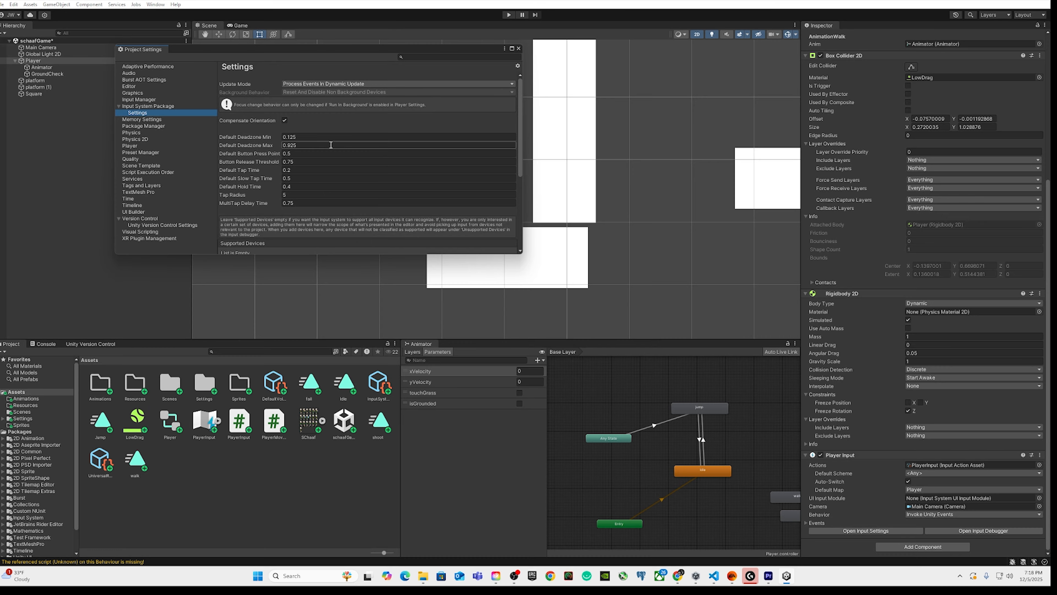
{"action": "scroll", "coordinate": [323, 172], "scroll_direction": "down", "scroll_amount": 4}
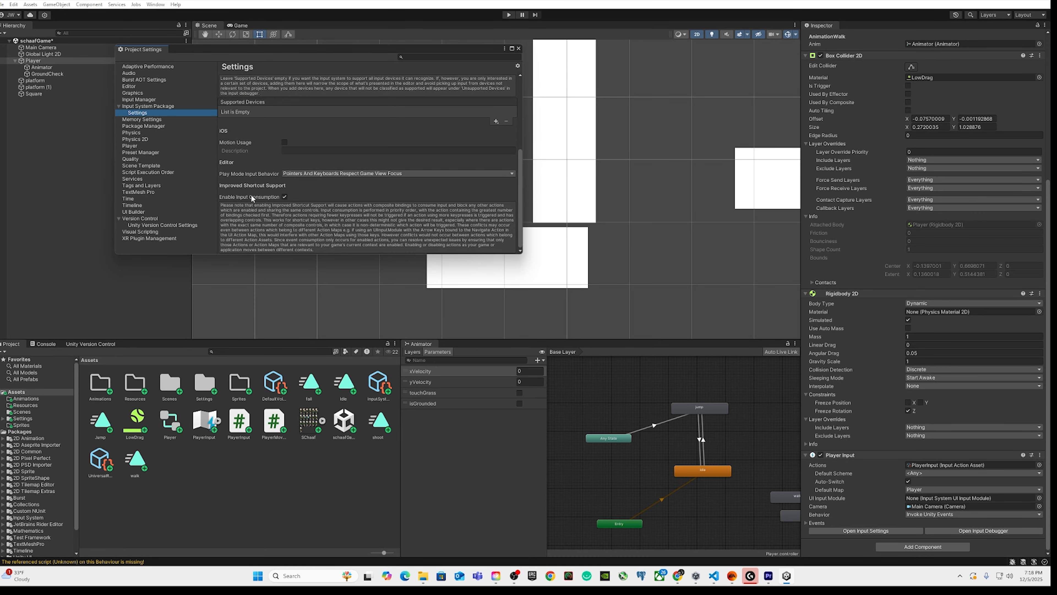
{"action": "scroll", "coordinate": [285, 181], "scroll_direction": "up", "scroll_amount": 5}
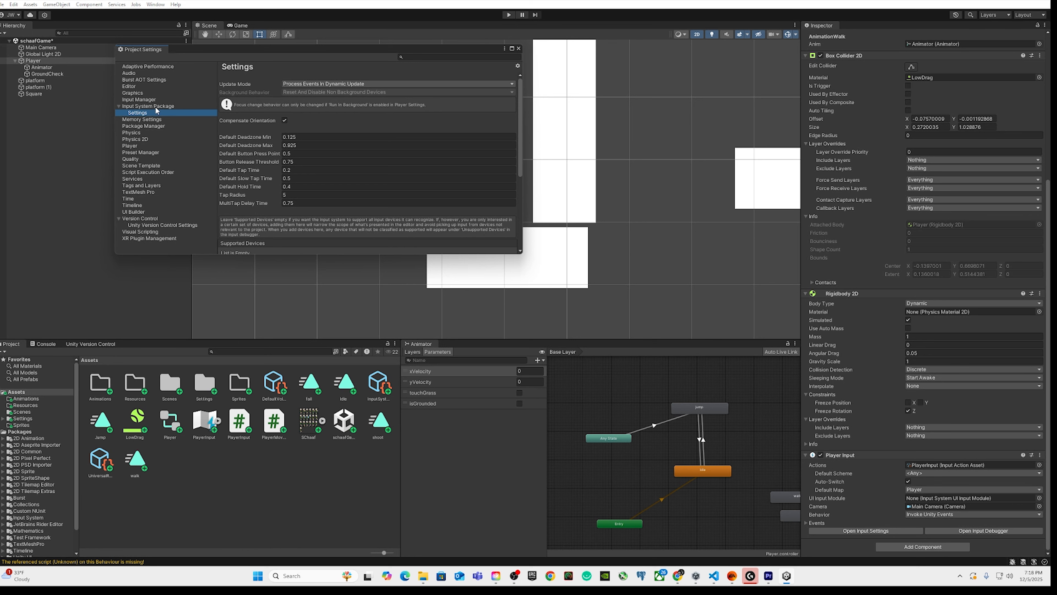
Step: Return to the project-wide Input Actions, view their reset and removal options, and select the PlayerInput asset in Assets
{"action": "left_click", "coordinate": [188, 106]}
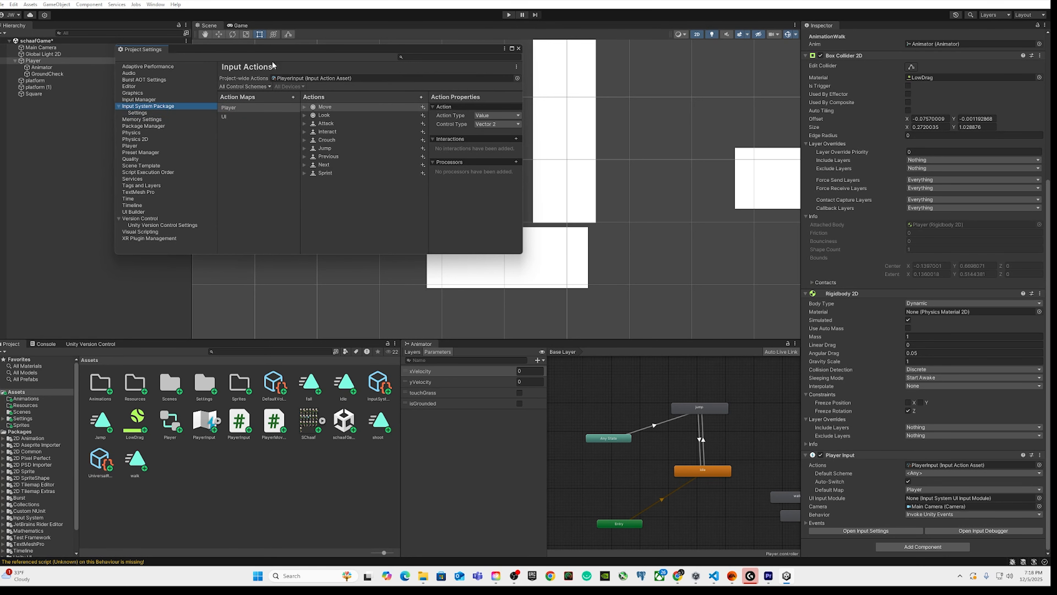
{"action": "left_click", "coordinate": [517, 67]}
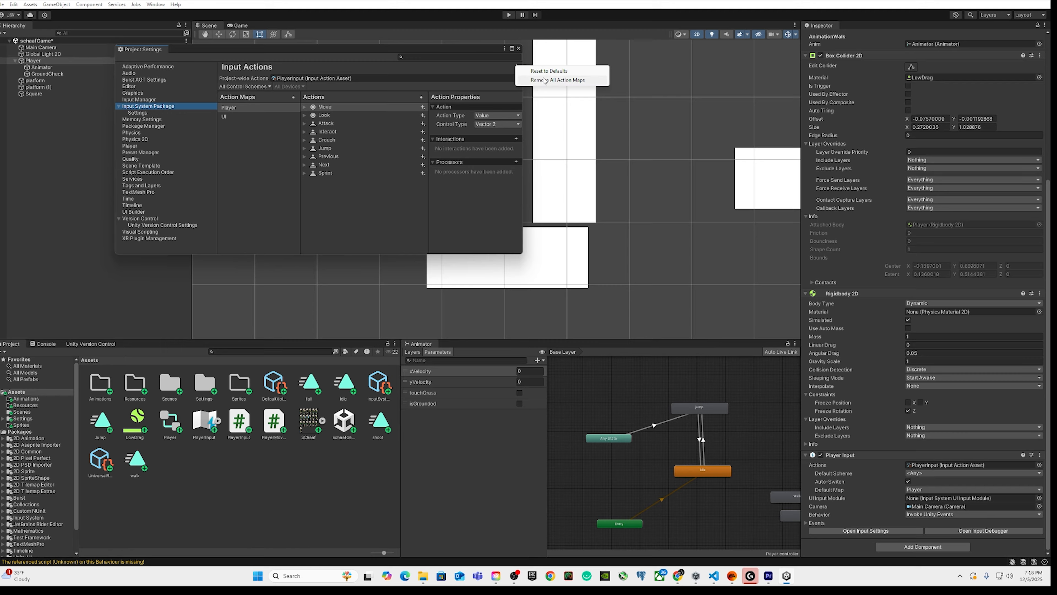
{"action": "left_click", "coordinate": [440, 71]}
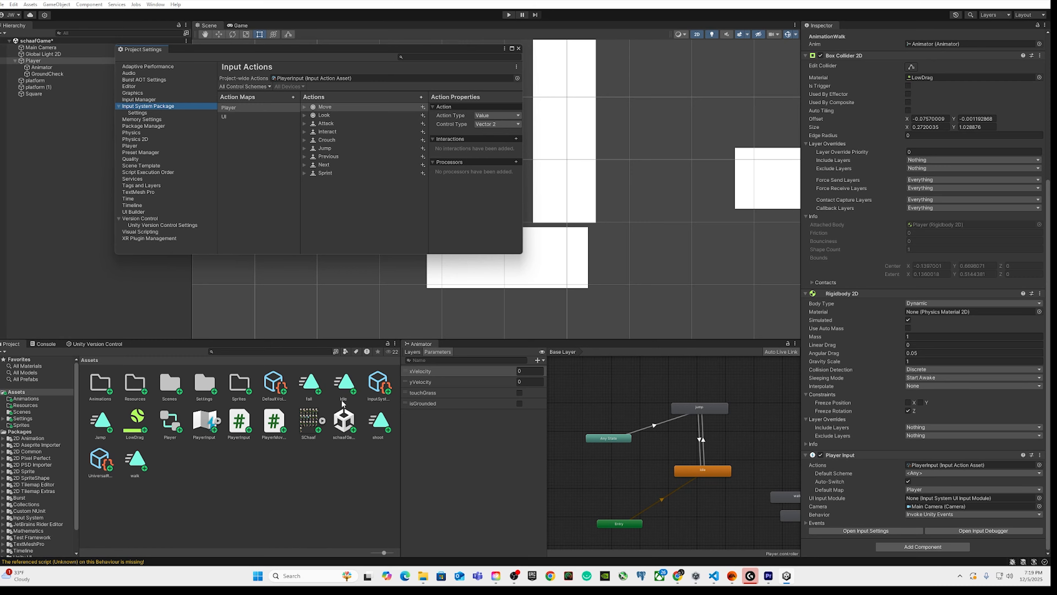
{"action": "left_click", "coordinate": [204, 423]}
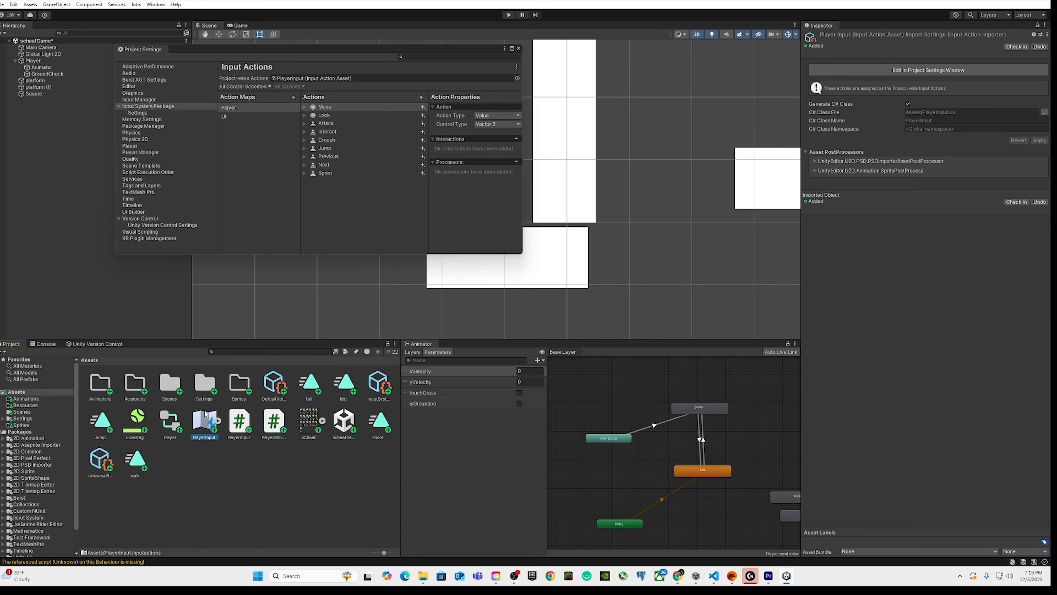
Step: Select the Player object and expand its Player Input component's events down to the Player action callbacks
{"action": "left_click", "coordinate": [33, 61]}
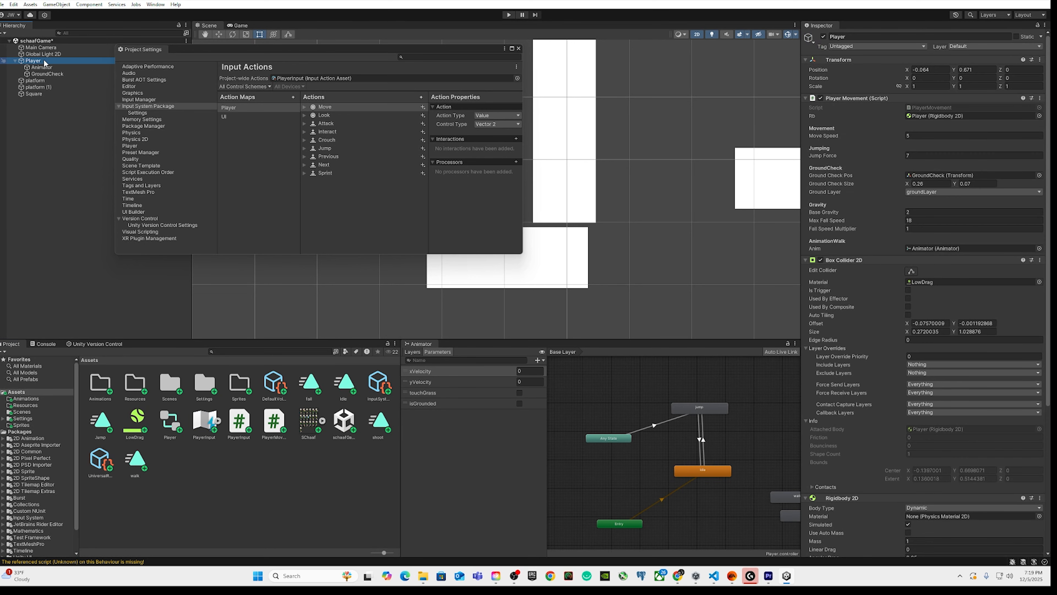
{"action": "scroll", "coordinate": [864, 408], "scroll_direction": "down", "scroll_amount": 5}
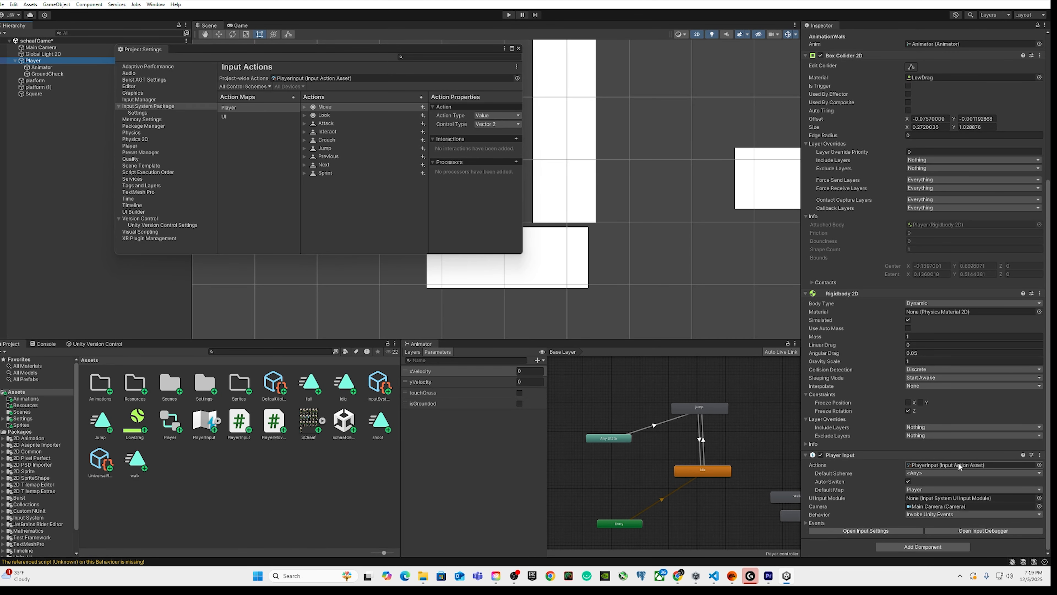
{"action": "left_click", "coordinate": [806, 523]}
{"action": "scroll", "coordinate": [832, 504], "scroll_direction": "down", "scroll_amount": 3}
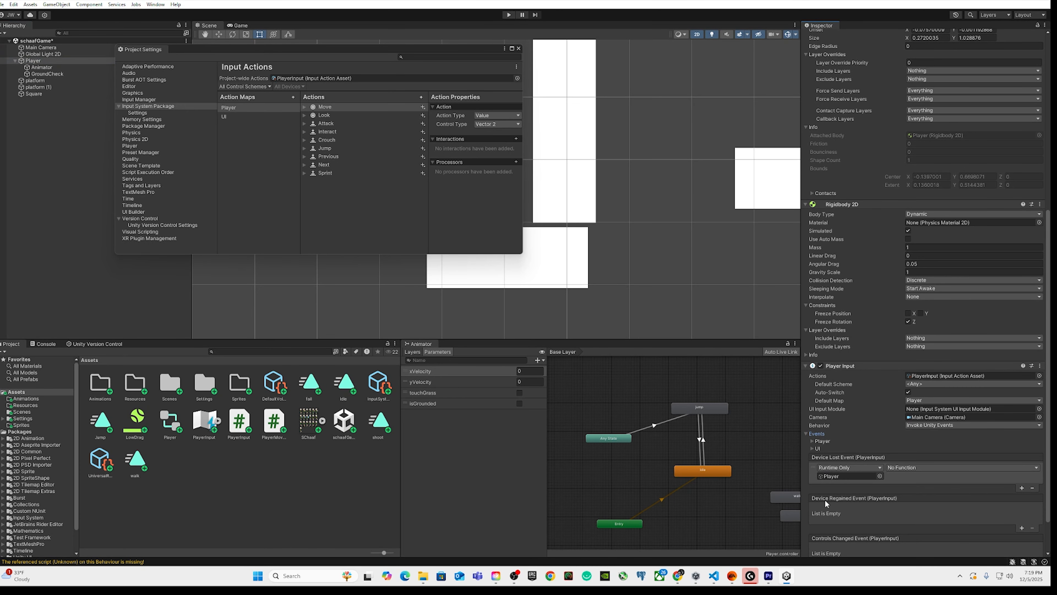
{"action": "left_click", "coordinate": [813, 441]}
{"action": "scroll", "coordinate": [871, 486], "scroll_direction": "down", "scroll_amount": 4}
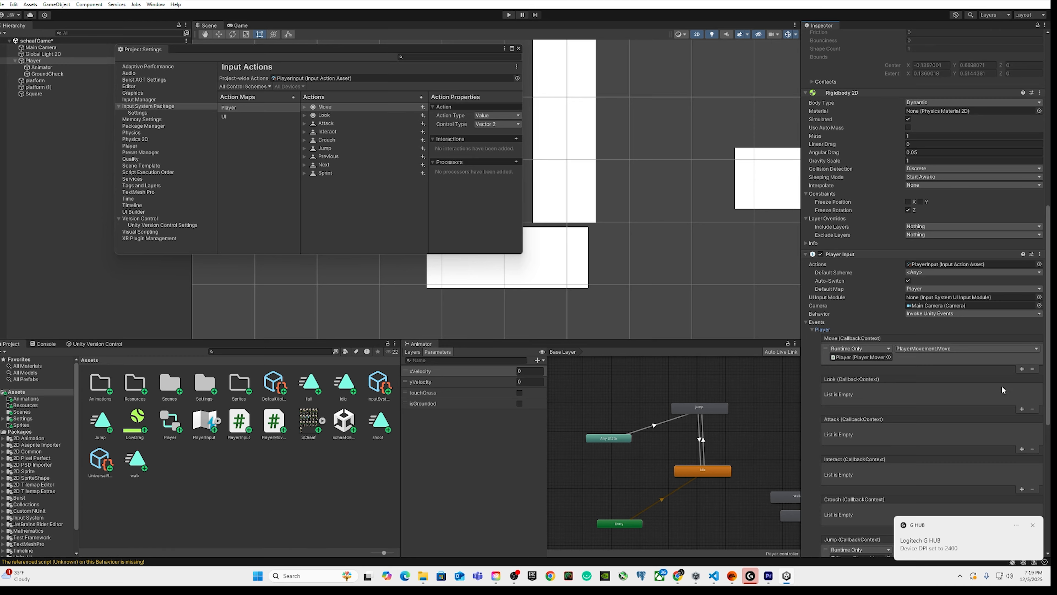
Step: Examine the PlayerMovement functions available for the Move callback, collapsing and re-expanding the Player Input events in between
{"action": "left_click", "coordinate": [972, 348]}
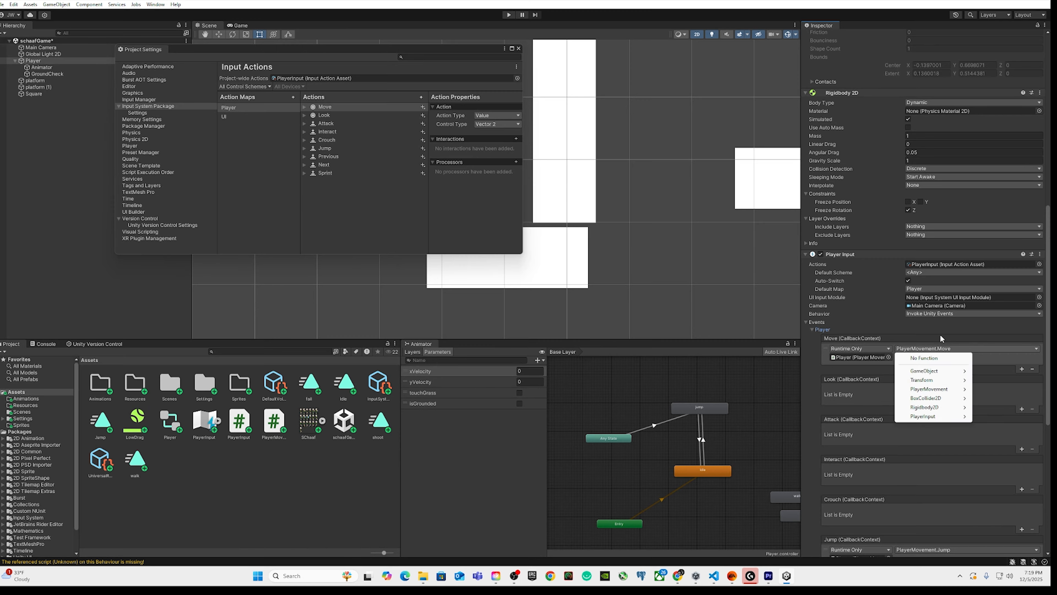
{"action": "mouse_move", "coordinate": [927, 392]}
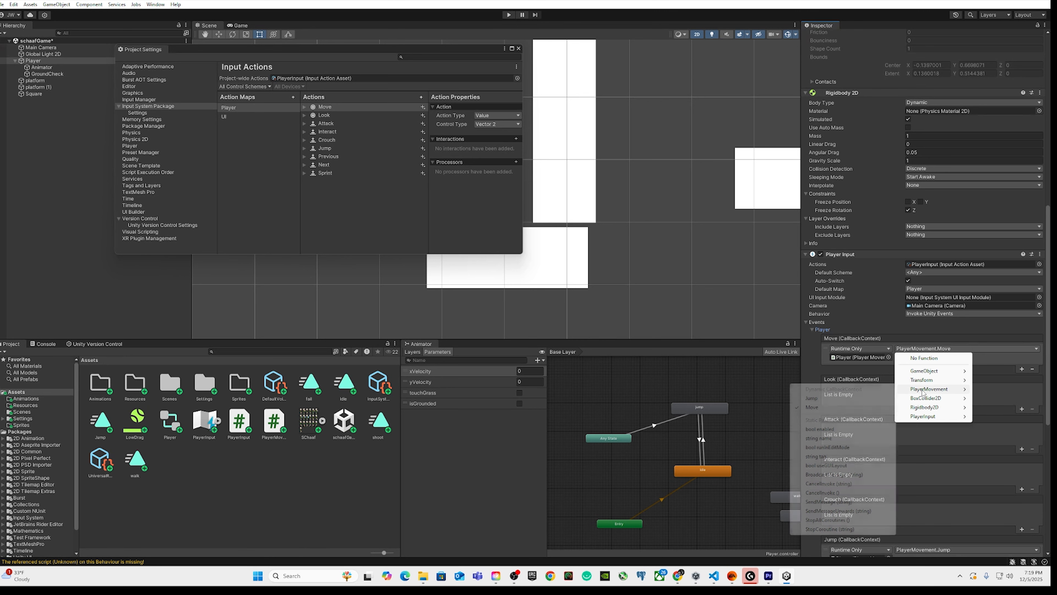
{"action": "left_click", "coordinate": [869, 321]}
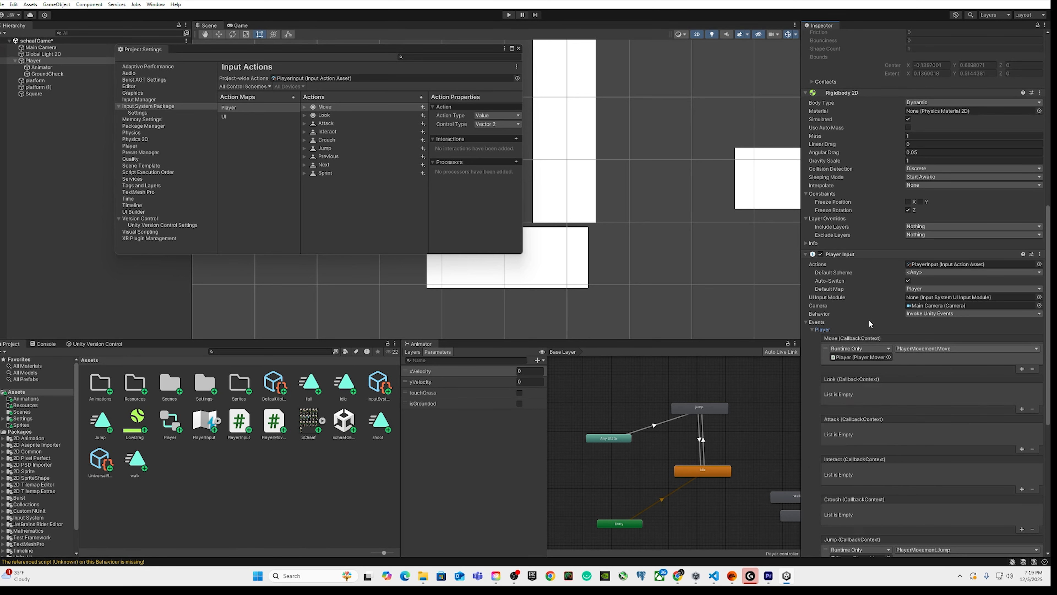
{"action": "left_click", "coordinate": [869, 322]}
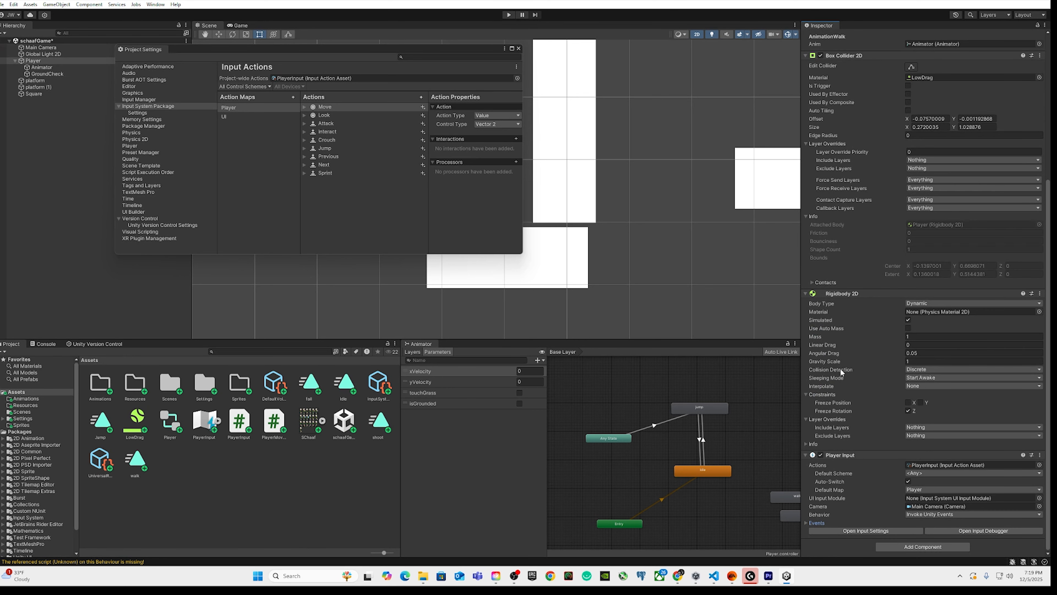
{"action": "left_click", "coordinate": [806, 523]}
{"action": "scroll", "coordinate": [832, 511], "scroll_direction": "down", "scroll_amount": 10}
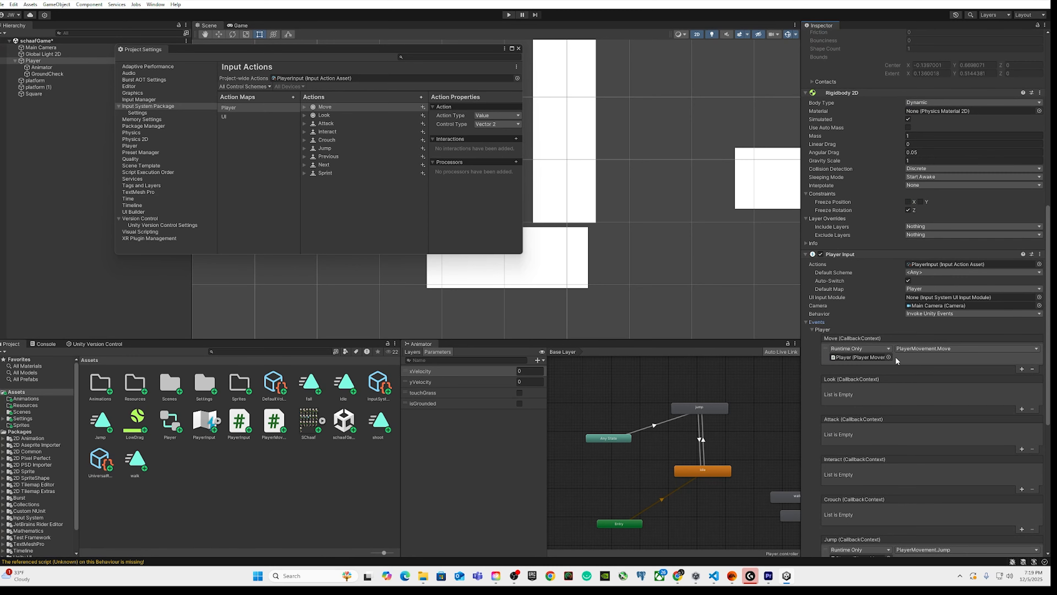
{"action": "left_click", "coordinate": [928, 349]}
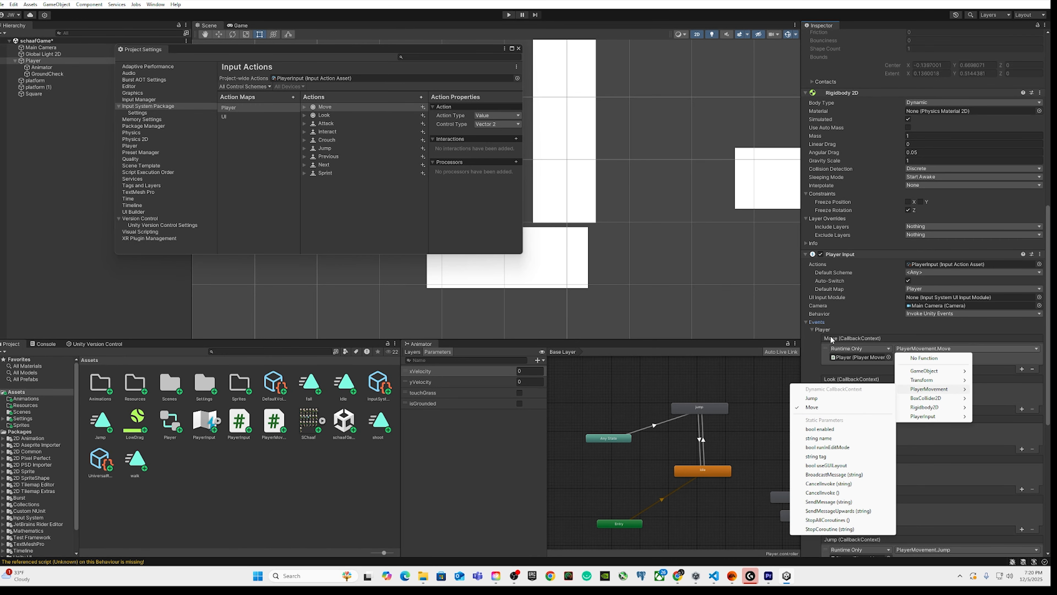
{"action": "left_click", "coordinate": [857, 318]}
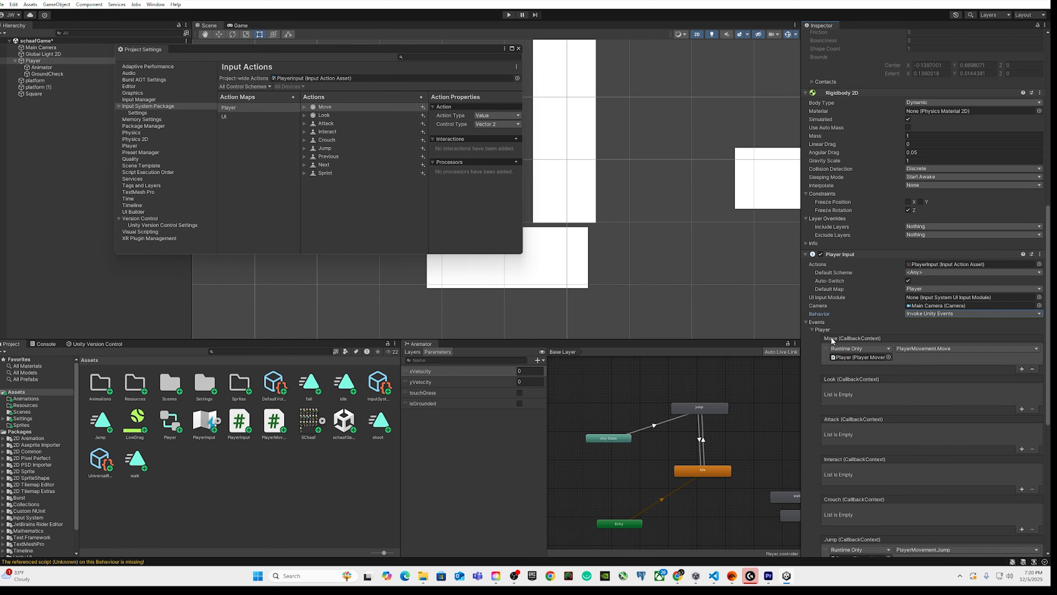
Step: Examine the PlayerMovement functions available for the Jump callback in the Player Input events
{"action": "scroll", "coordinate": [835, 380], "scroll_direction": "down", "scroll_amount": 5}
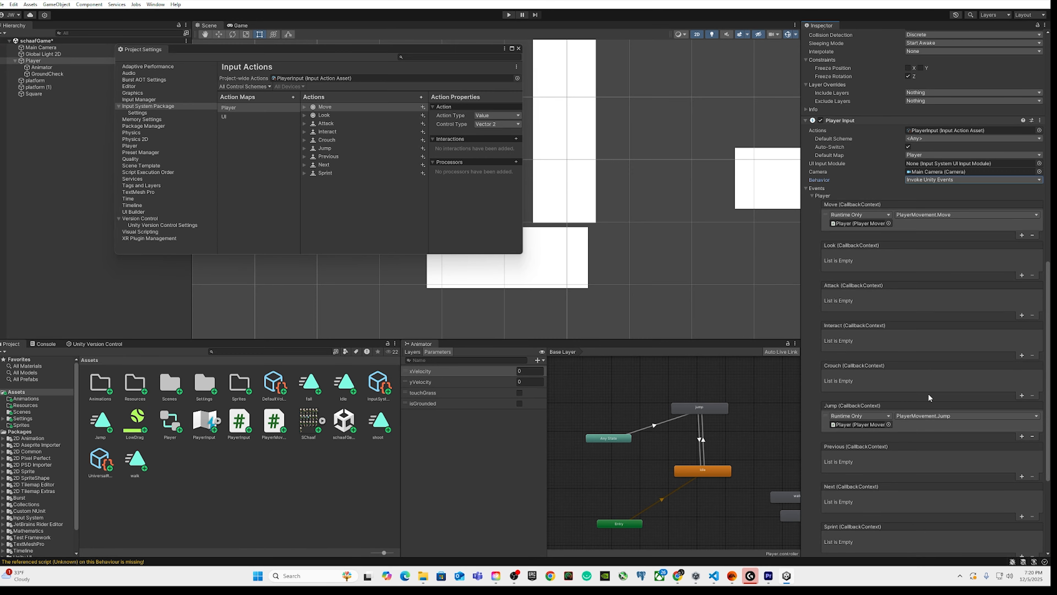
{"action": "left_click", "coordinate": [936, 417]}
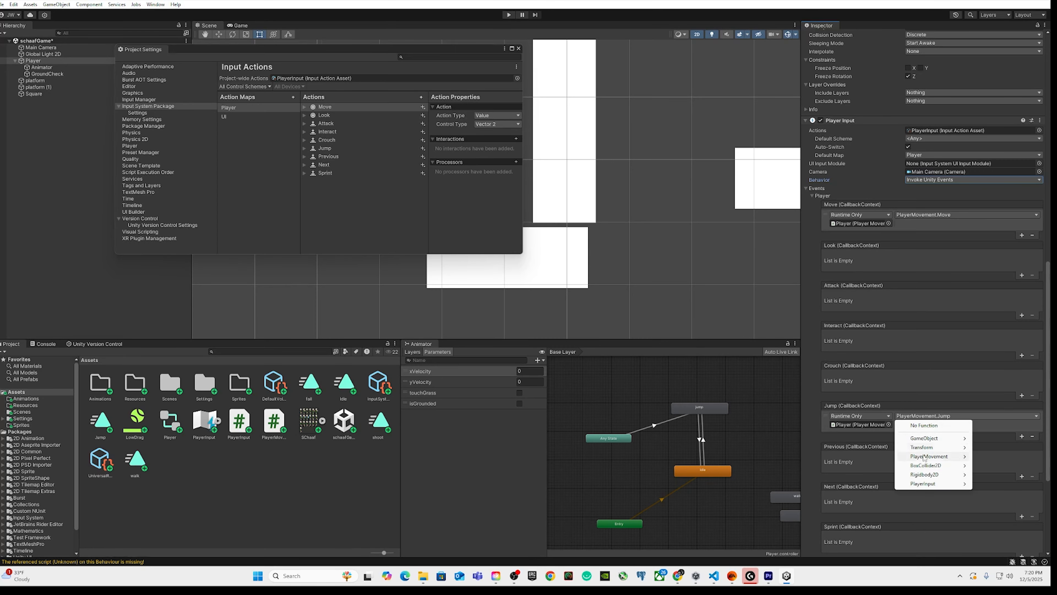
{"action": "mouse_move", "coordinate": [921, 457]}
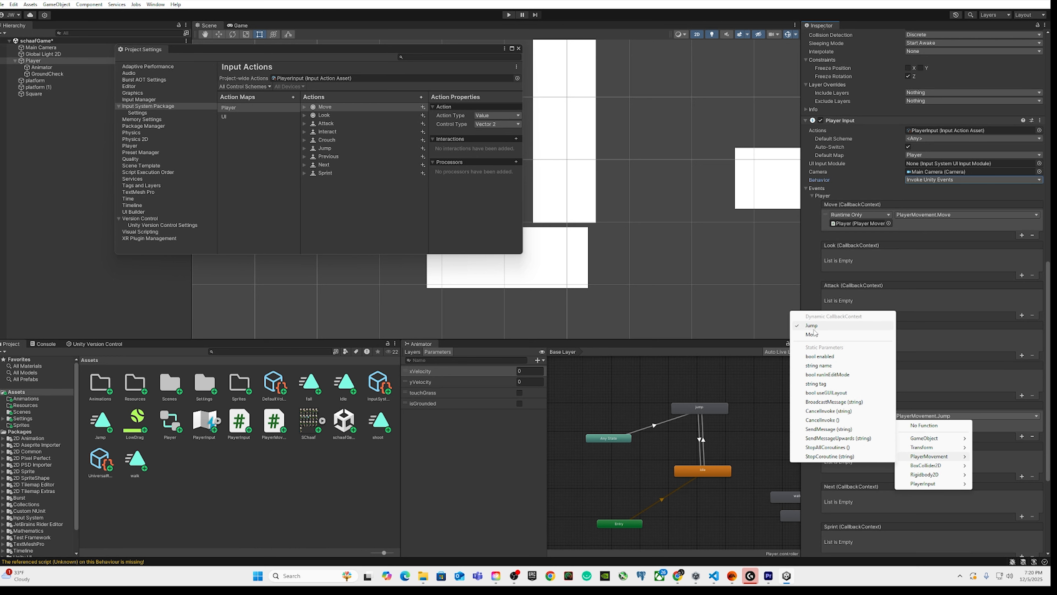
{"action": "left_click", "coordinate": [941, 345]}
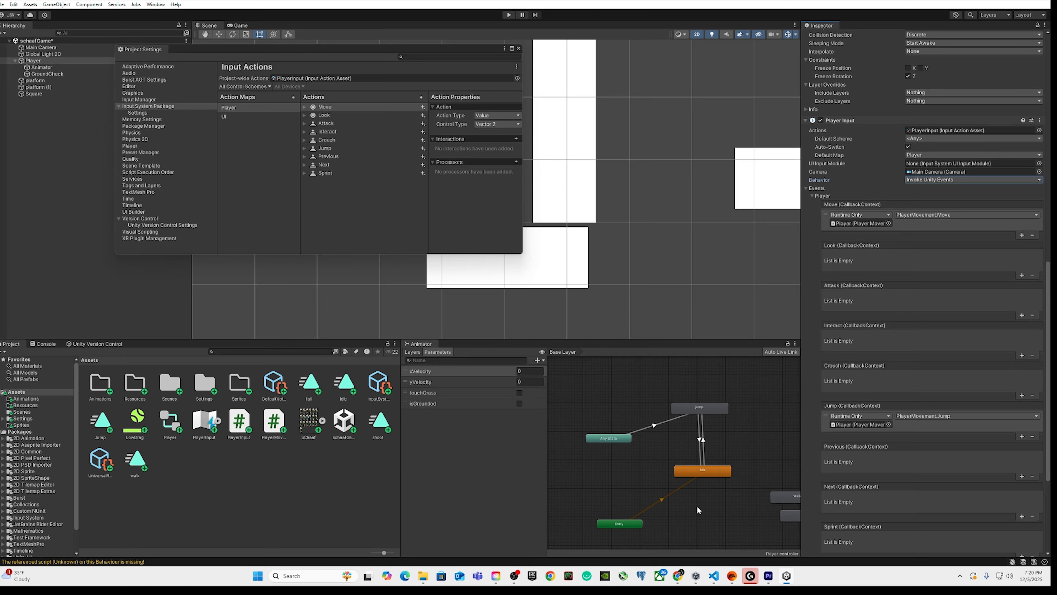
Step: Switch to Visual Studio Code and highlight the rb.velocity assignments in the Update and Gravity methods of PlayerMovement.cs
{"action": "left_click", "coordinate": [714, 575]}
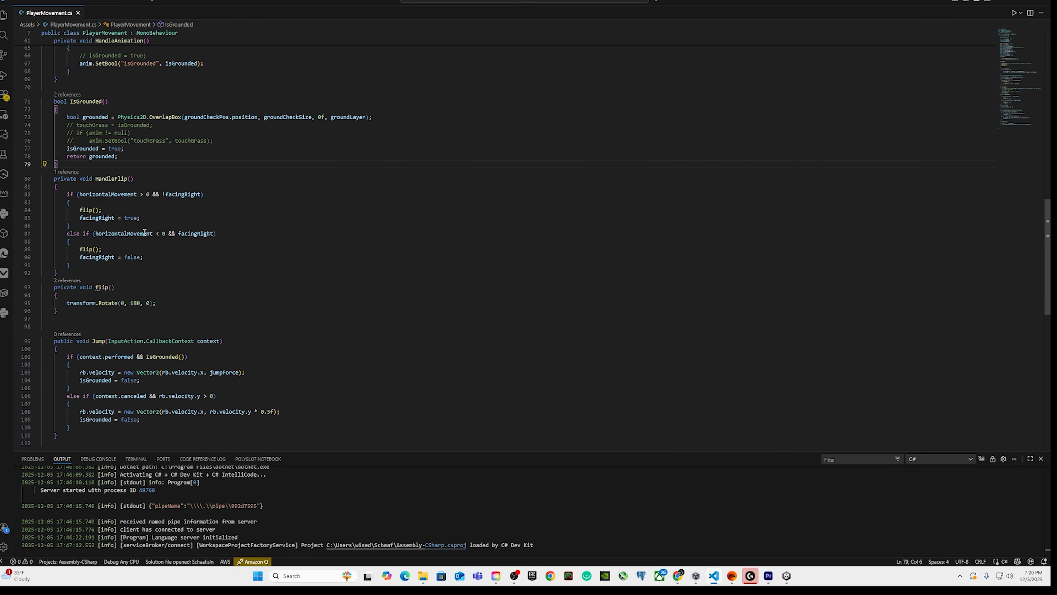
{"action": "scroll", "coordinate": [143, 232], "scroll_direction": "up", "scroll_amount": 15}
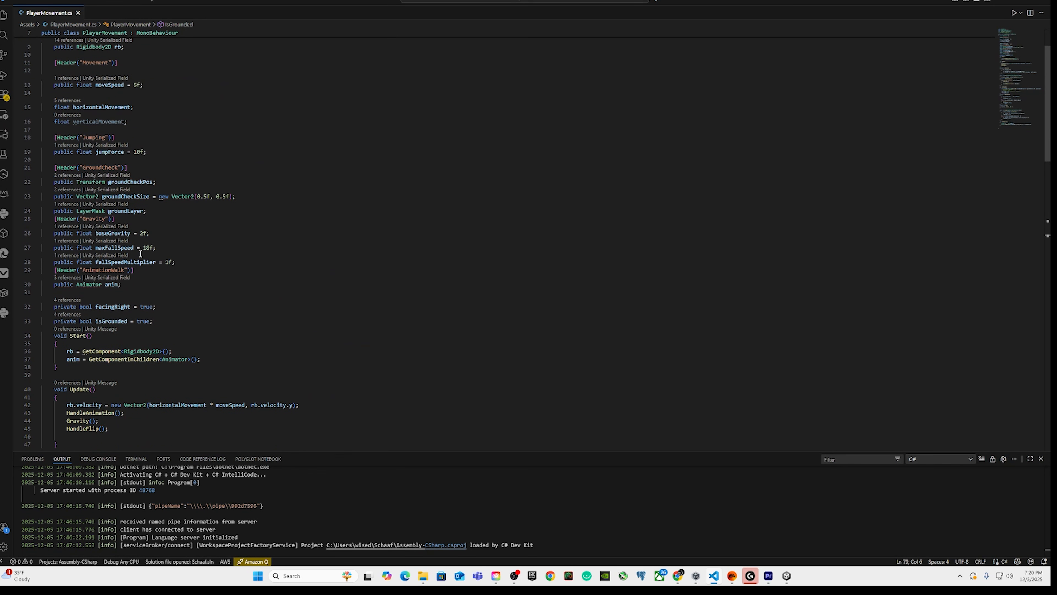
{"action": "scroll", "coordinate": [237, 416], "scroll_direction": "down", "scroll_amount": 1}
{"action": "left_click_drag", "start_coordinate": [68, 384], "coordinate": [312, 388]}
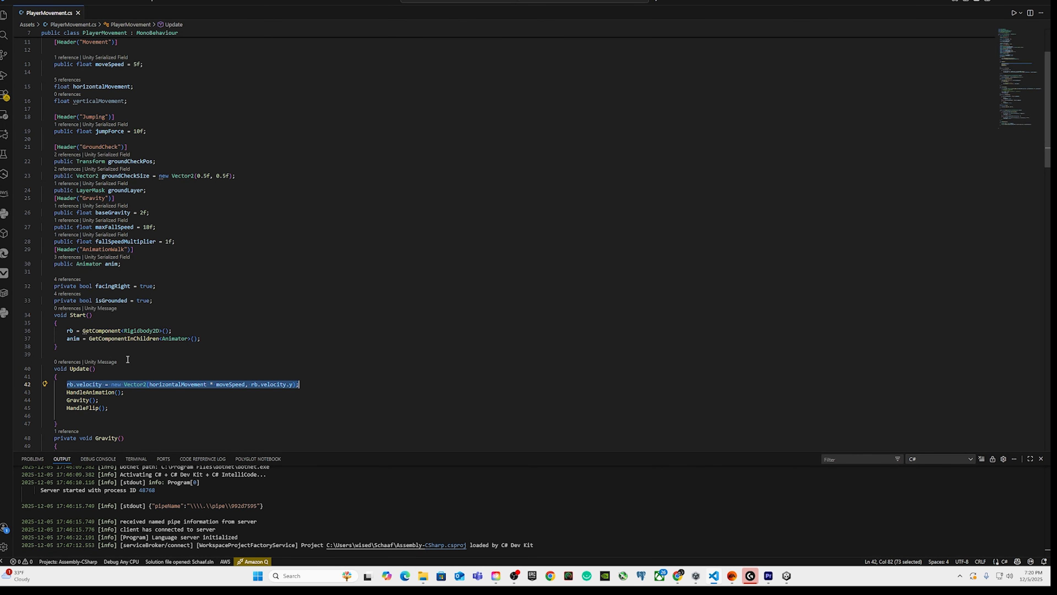
{"action": "scroll", "coordinate": [133, 355], "scroll_direction": "down", "scroll_amount": 3}
{"action": "scroll", "coordinate": [88, 366], "scroll_direction": "down", "scroll_amount": 1}
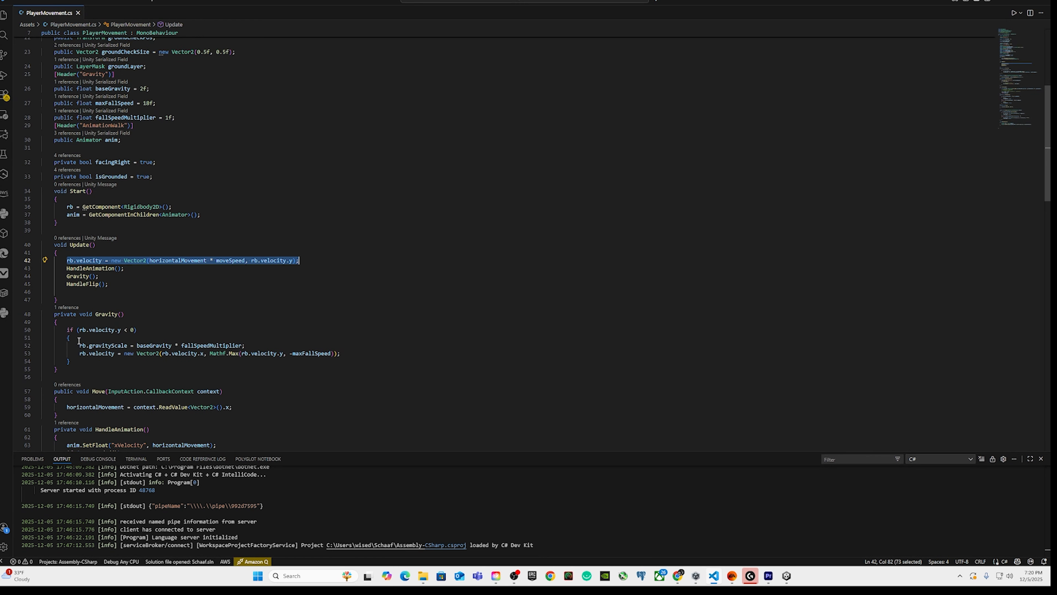
{"action": "left_click_drag", "start_coordinate": [77, 353], "coordinate": [339, 353]}
{"action": "scroll", "coordinate": [199, 367], "scroll_direction": "down", "scroll_amount": 1}
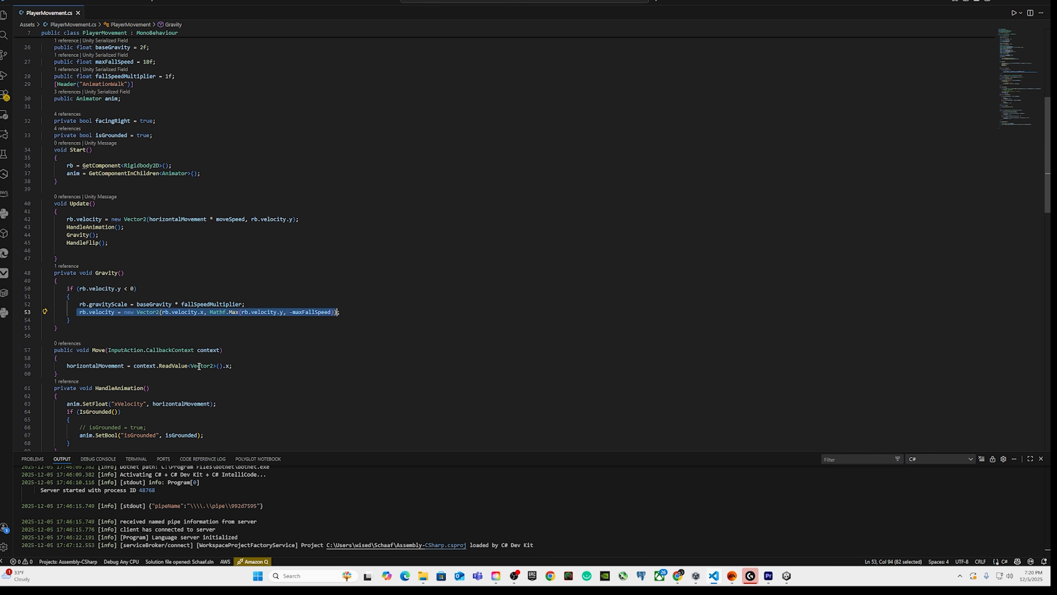
Step: Examine the horizontalMovement assignment in Move and the xVelocity SetFloat call in HandleAnimation
{"action": "scroll", "coordinate": [90, 336], "scroll_direction": "down", "scroll_amount": 2}
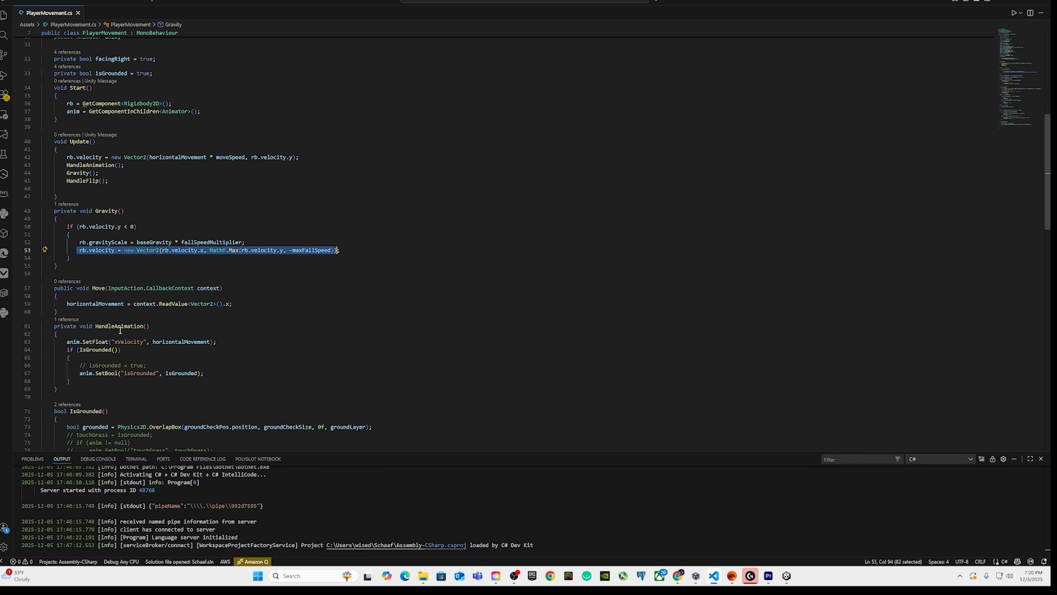
{"action": "scroll", "coordinate": [121, 330], "scroll_direction": "down", "scroll_amount": 2}
{"action": "left_click_drag", "start_coordinate": [64, 244], "coordinate": [186, 240]}
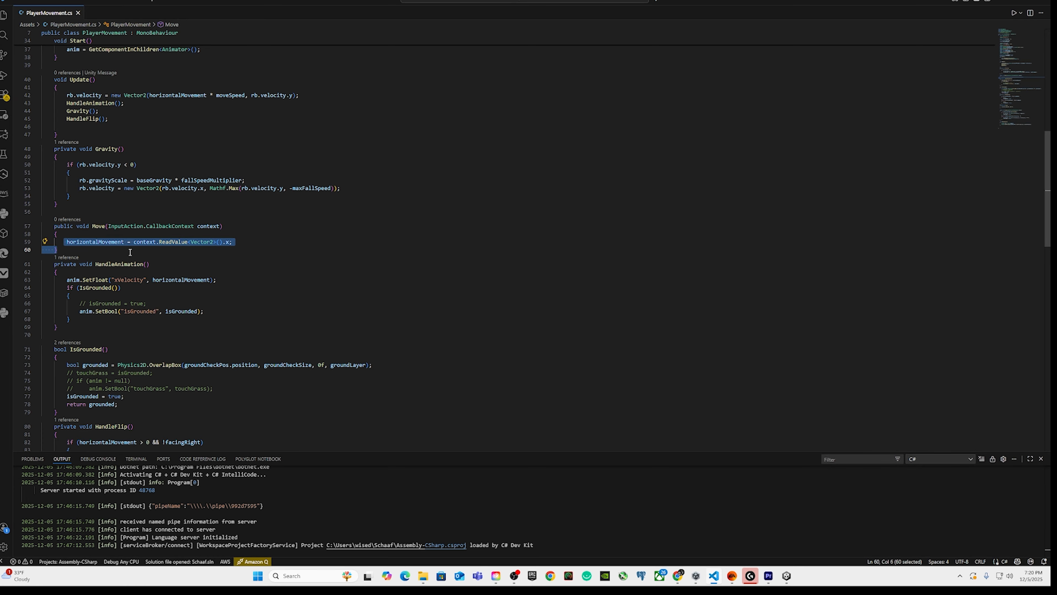
{"action": "scroll", "coordinate": [130, 253], "scroll_direction": "down", "scroll_amount": 2}
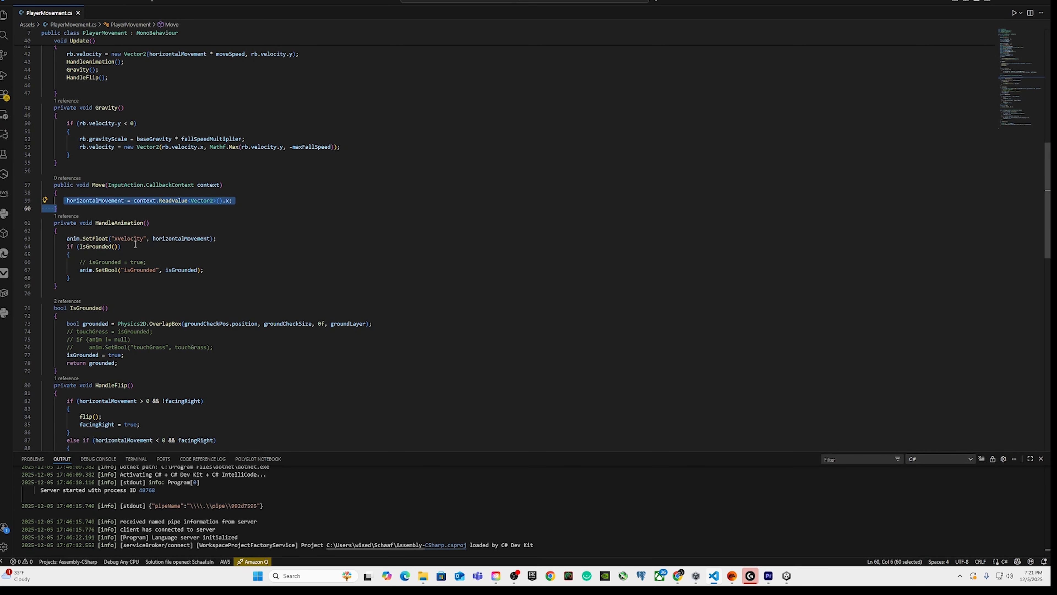
{"action": "left_click", "coordinate": [166, 240]}
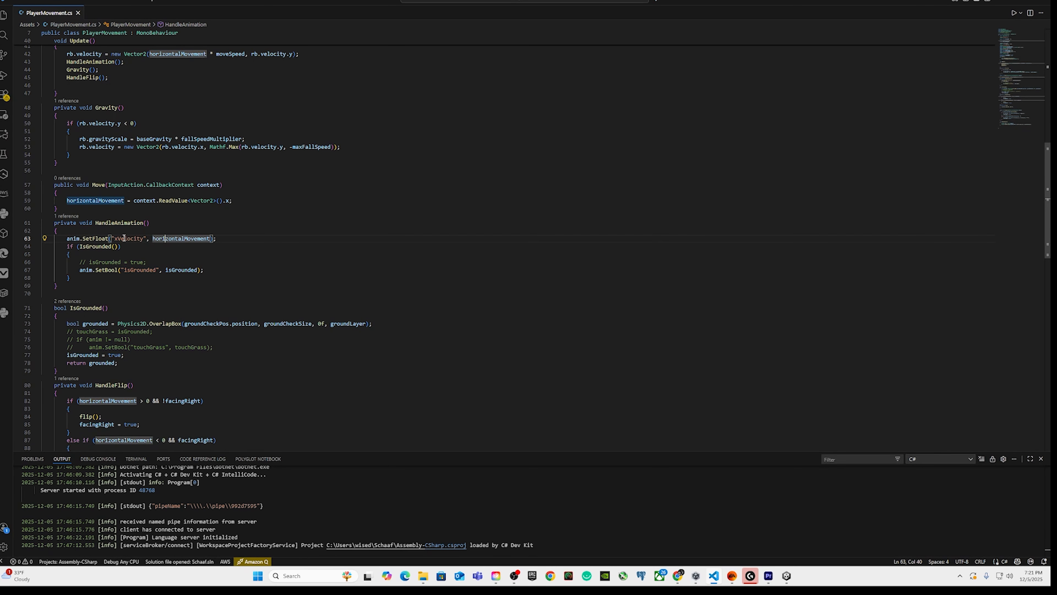
{"action": "left_click_drag", "start_coordinate": [114, 240], "coordinate": [143, 238]}
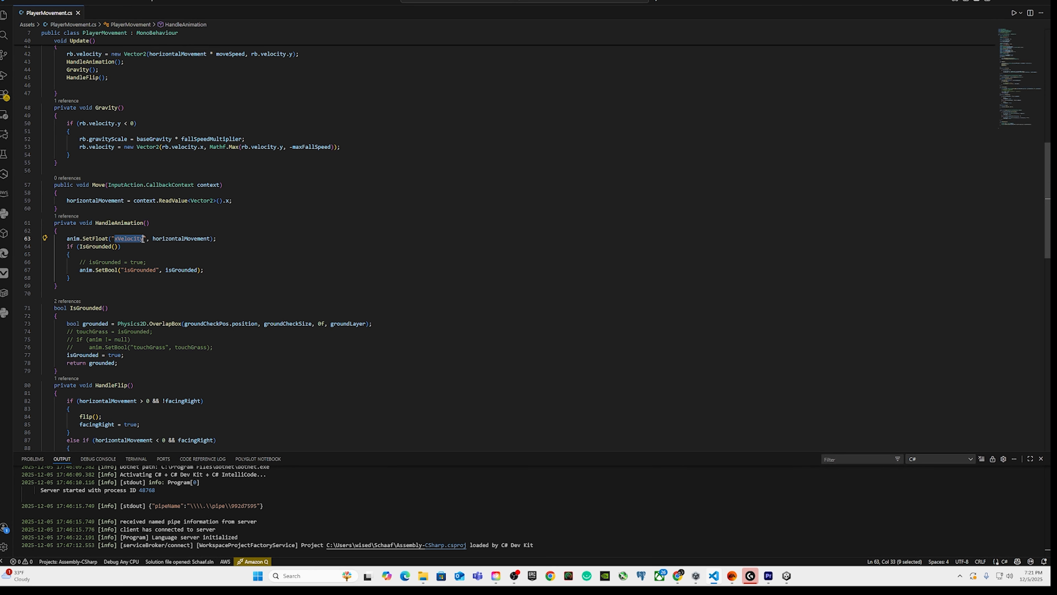
{"action": "left_click", "coordinate": [194, 238]}
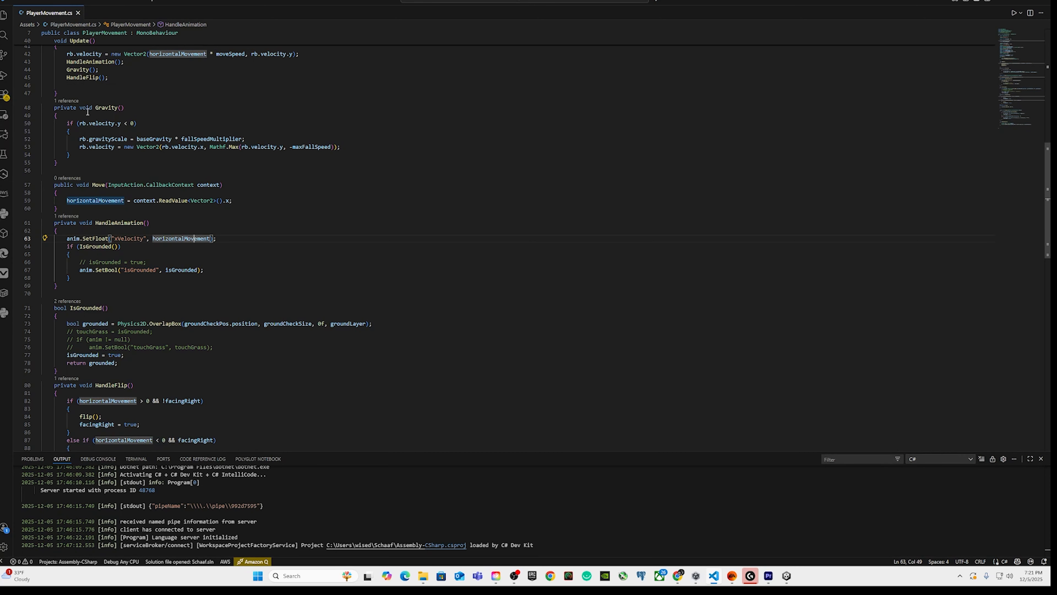
Step: Trace horizontalMovement between its field declaration and its uses in the Update, Move and HandleAnimation methods
{"action": "scroll", "coordinate": [118, 152], "scroll_direction": "up", "scroll_amount": 3}
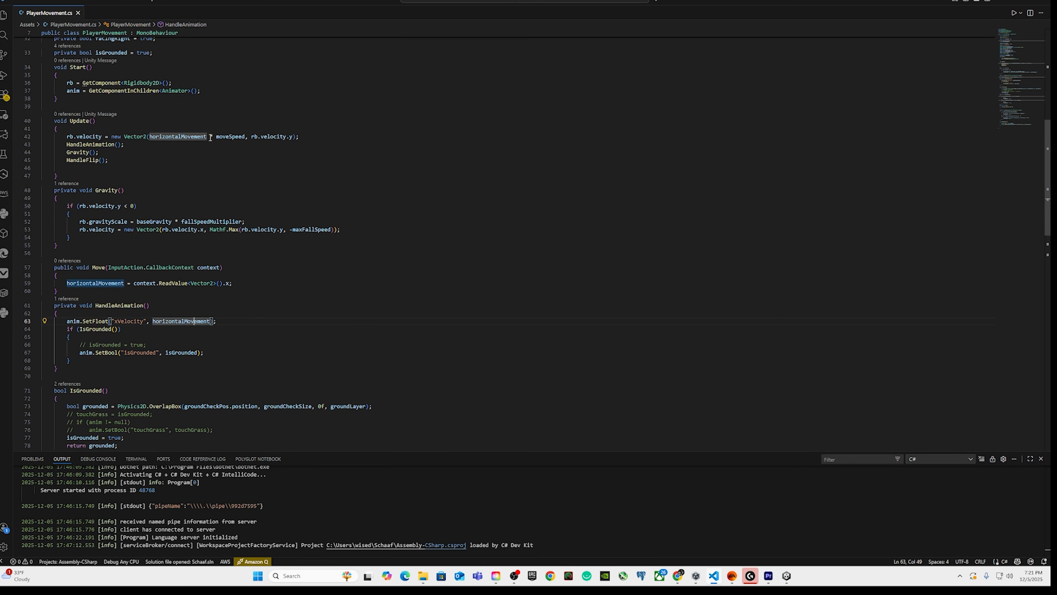
{"action": "scroll", "coordinate": [115, 136], "scroll_direction": "up", "scroll_amount": 7}
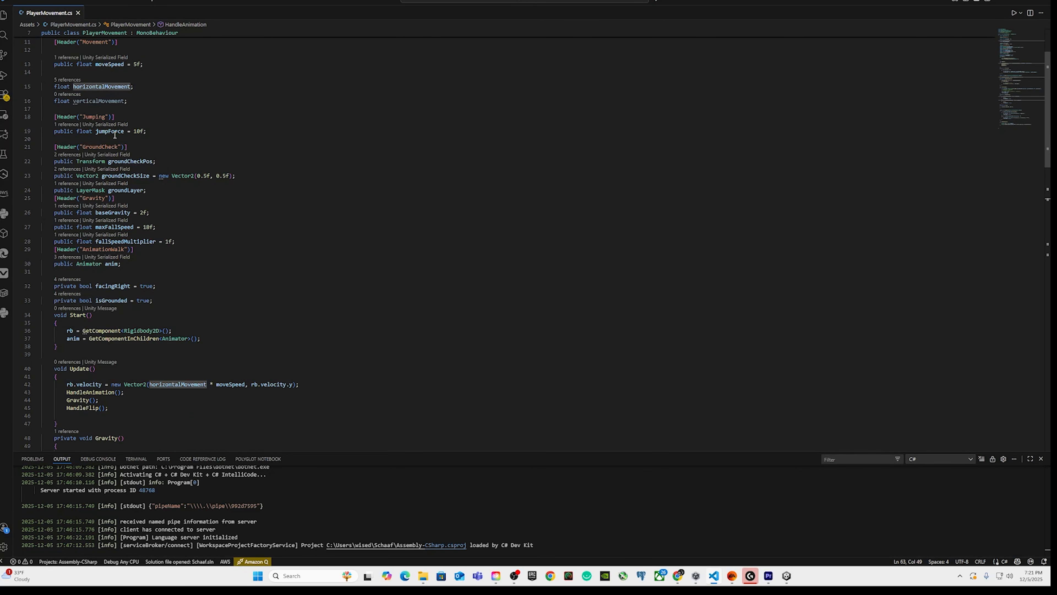
{"action": "scroll", "coordinate": [115, 135], "scroll_direction": "down", "scroll_amount": 5}
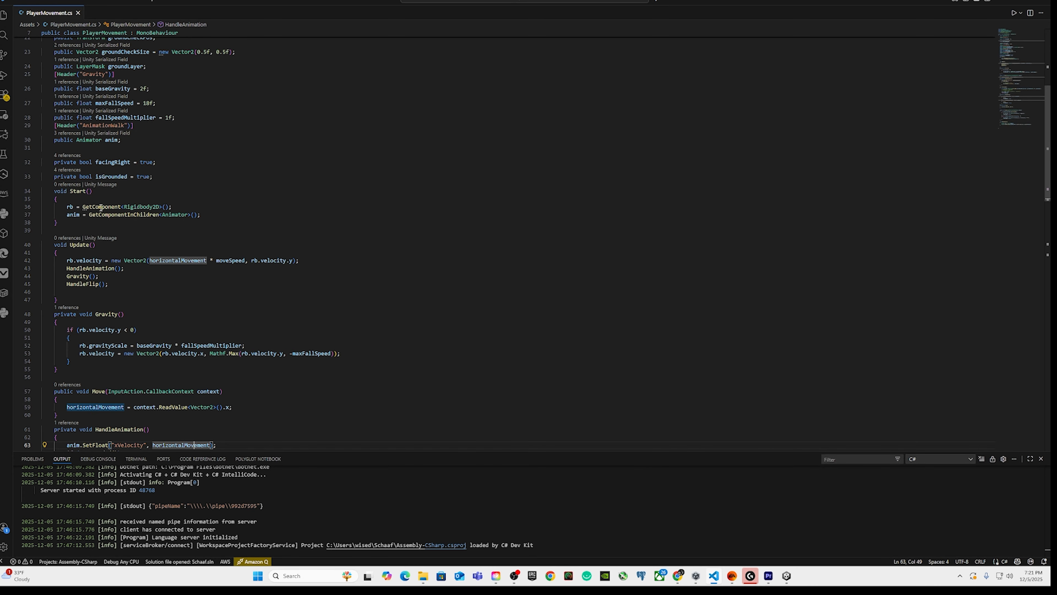
{"action": "scroll", "coordinate": [101, 207], "scroll_direction": "up", "scroll_amount": 5}
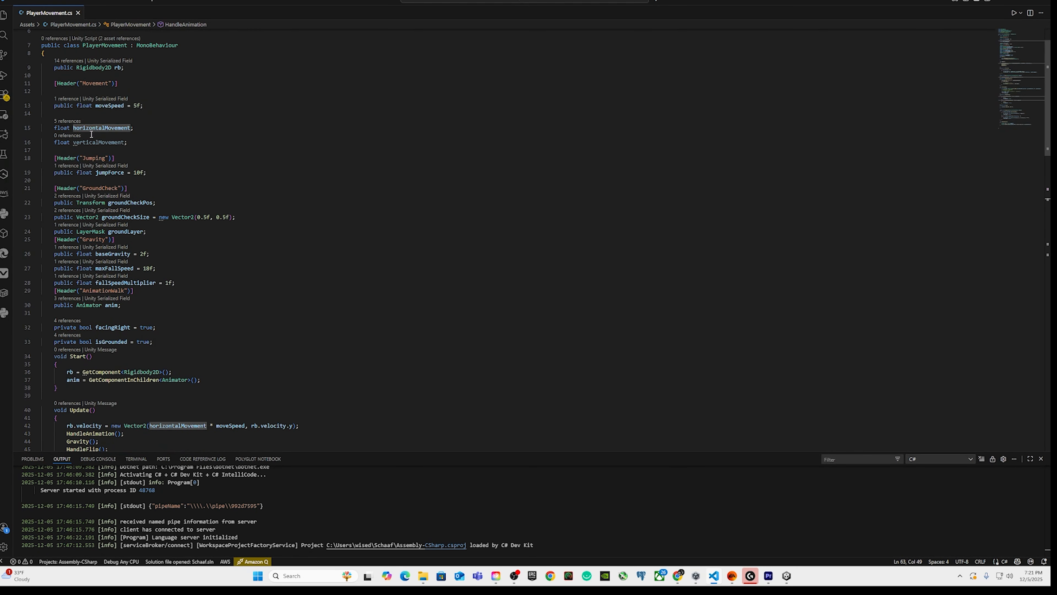
{"action": "scroll", "coordinate": [105, 361], "scroll_direction": "down", "scroll_amount": 5}
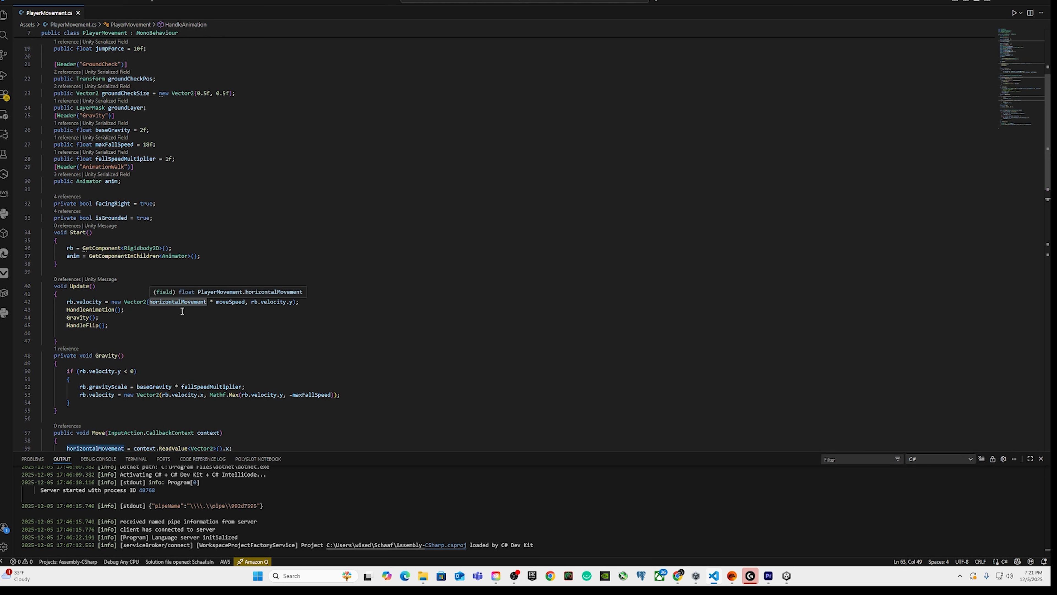
{"action": "scroll", "coordinate": [158, 298], "scroll_direction": "down", "scroll_amount": 3}
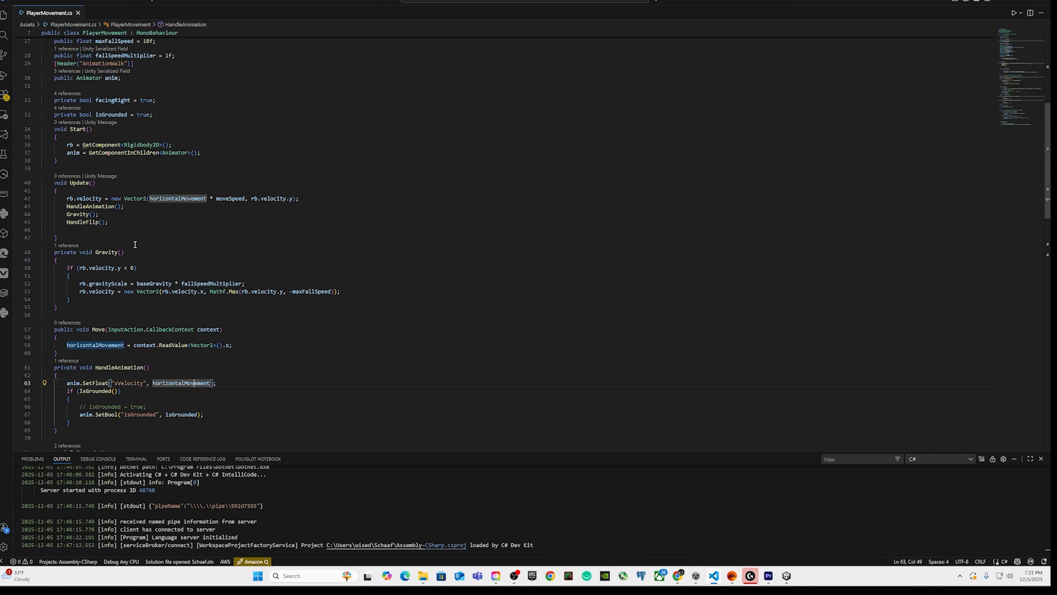
{"action": "scroll", "coordinate": [129, 340], "scroll_direction": "down", "scroll_amount": 2}
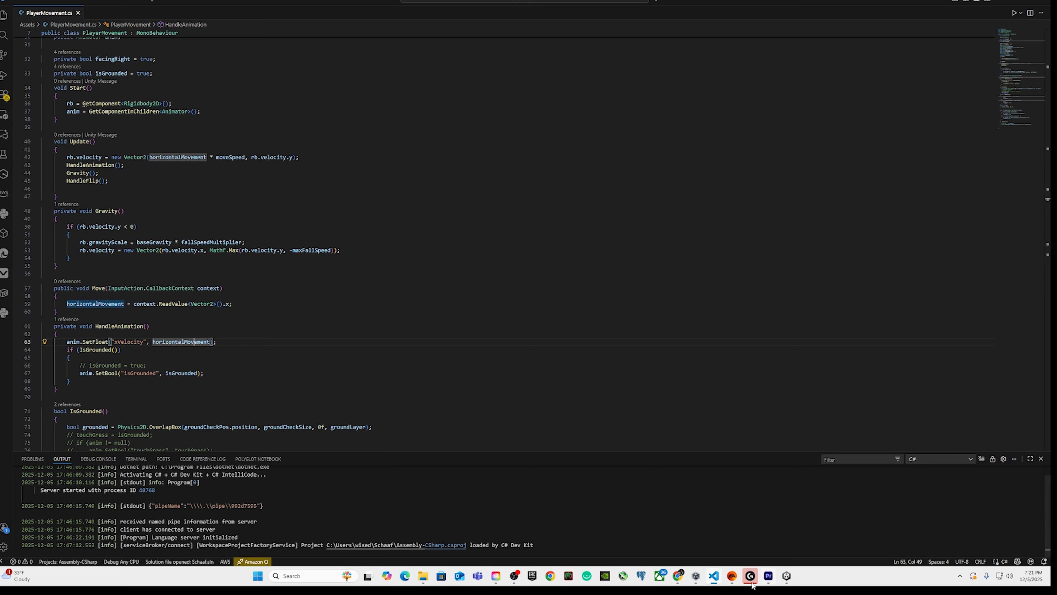
Step: Switch back to Unity, select the Idle blend tree node in the Animator, and close Project Settings
{"action": "left_click", "coordinate": [786, 577]}
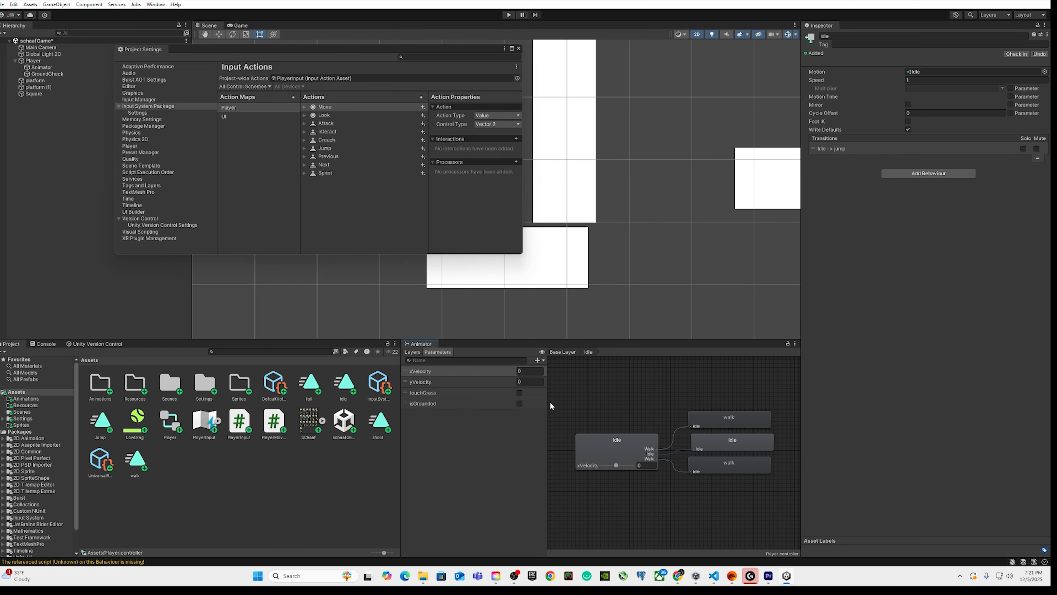
{"action": "left_click", "coordinate": [605, 440]}
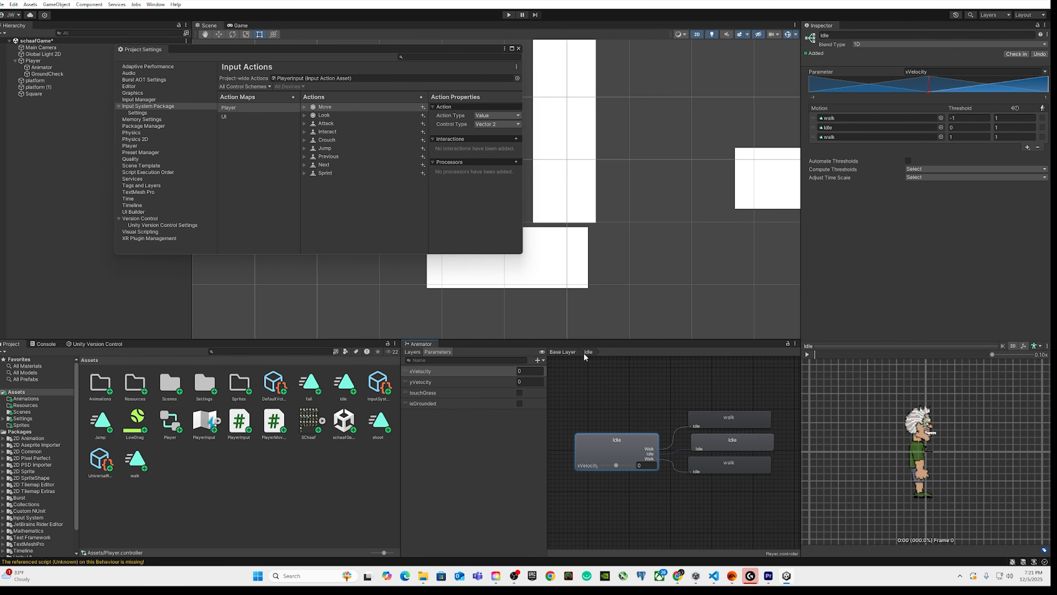
{"action": "left_click", "coordinate": [518, 48]}
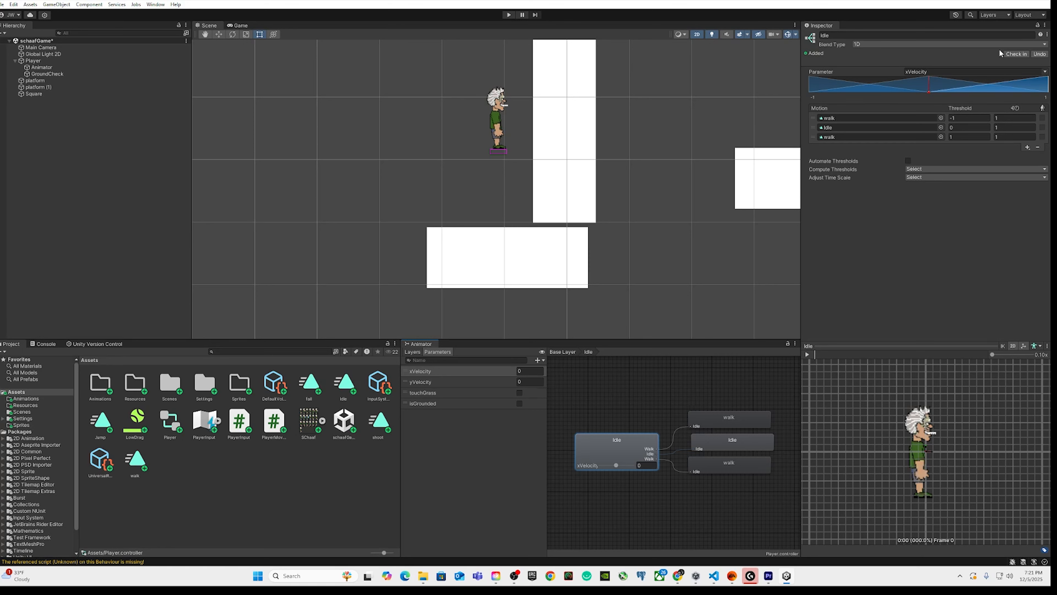
Step: Check in the Player.controller changes with the comment "velocity"
{"action": "left_click", "coordinate": [1017, 54]}
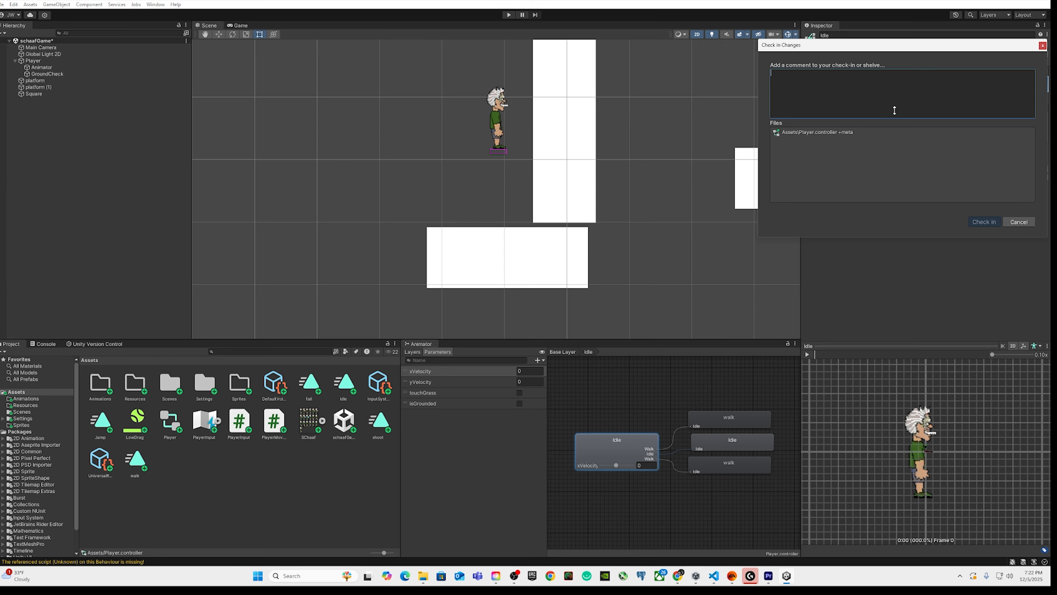
{"action": "type", "text": "velocity"}
{"action": "left_click", "coordinate": [984, 221]}
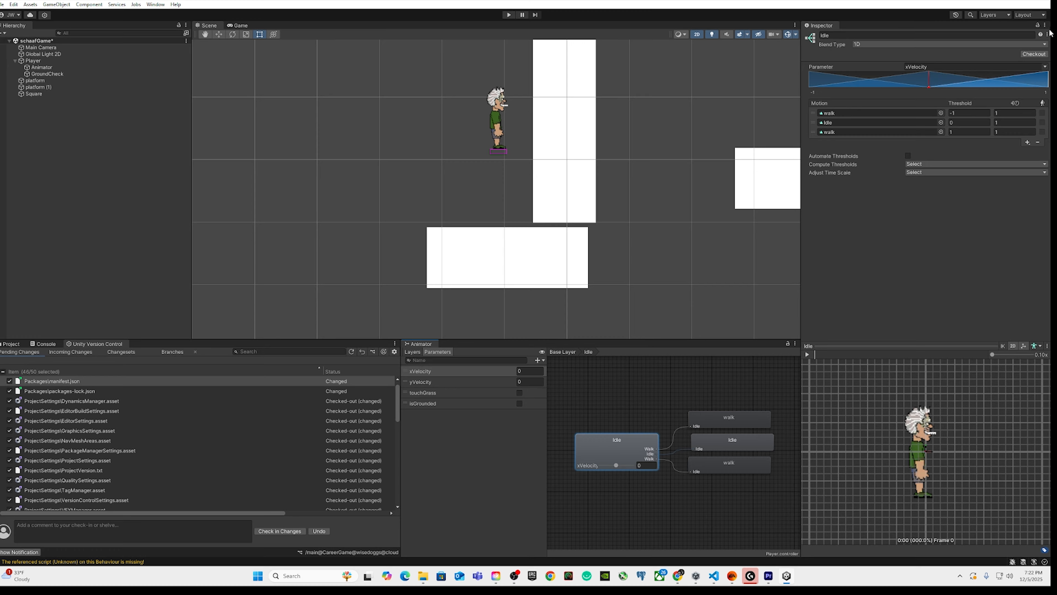
Step: View the Blend Type options of the Idle blend tree, keeping 1D
{"action": "left_click", "coordinate": [991, 43]}
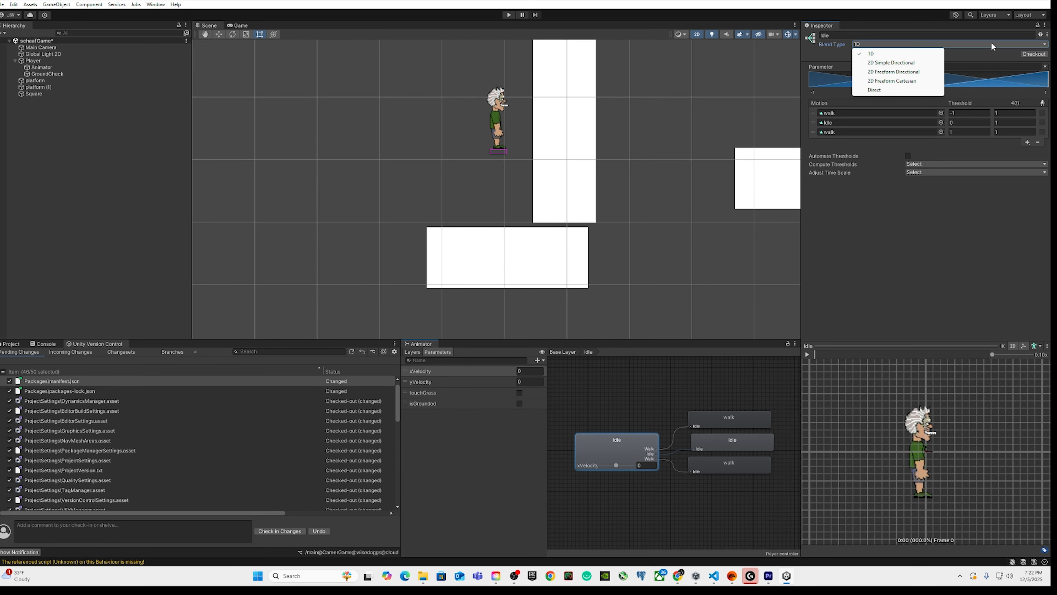
{"action": "left_click", "coordinate": [980, 237]}
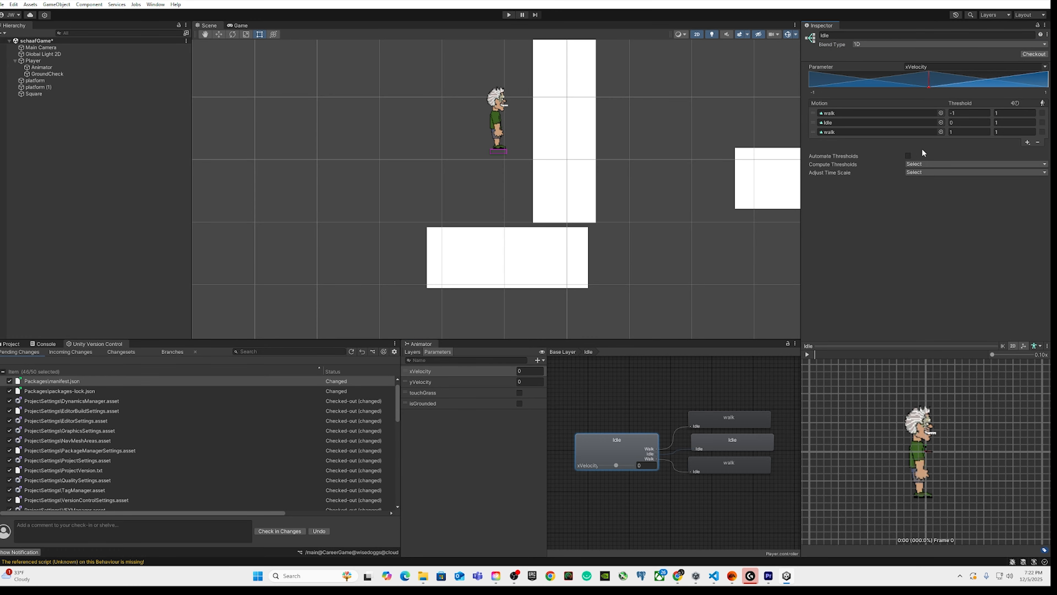